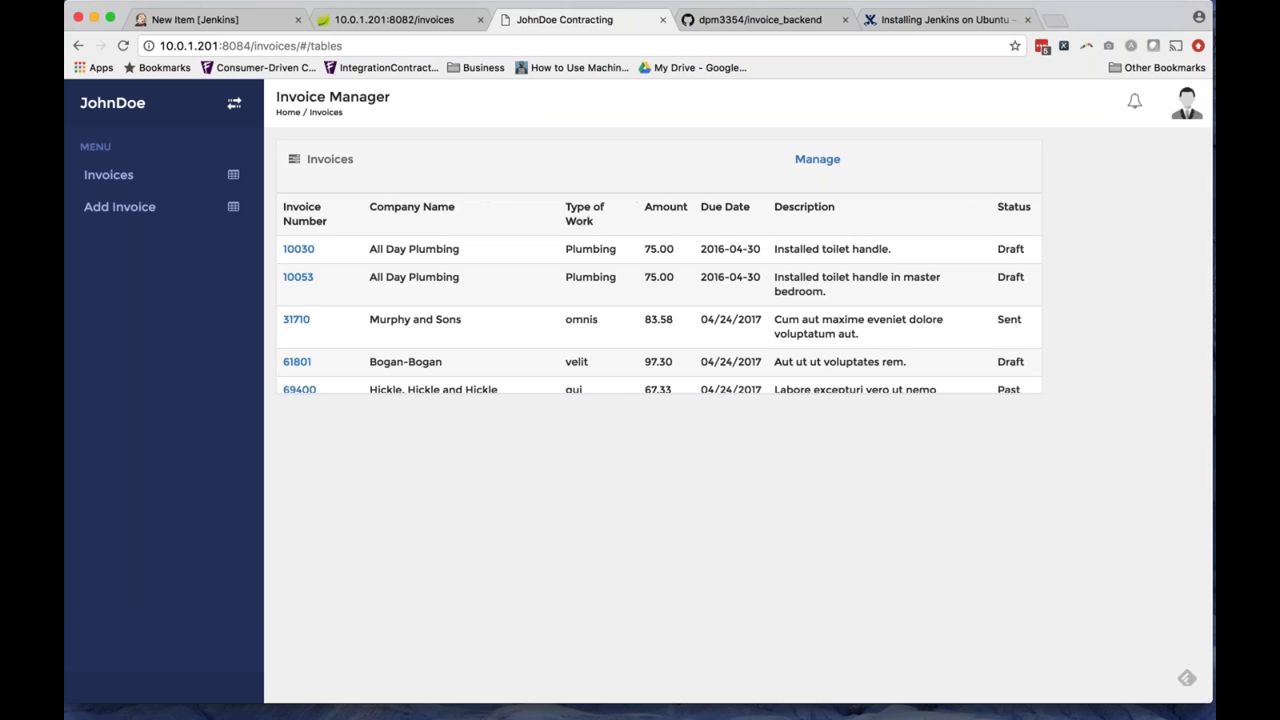
Reload the invoices page at 10.0.1.201:8082/invoices repeatedly to check whether the backend responds.
click(395, 19)
click(123, 45)
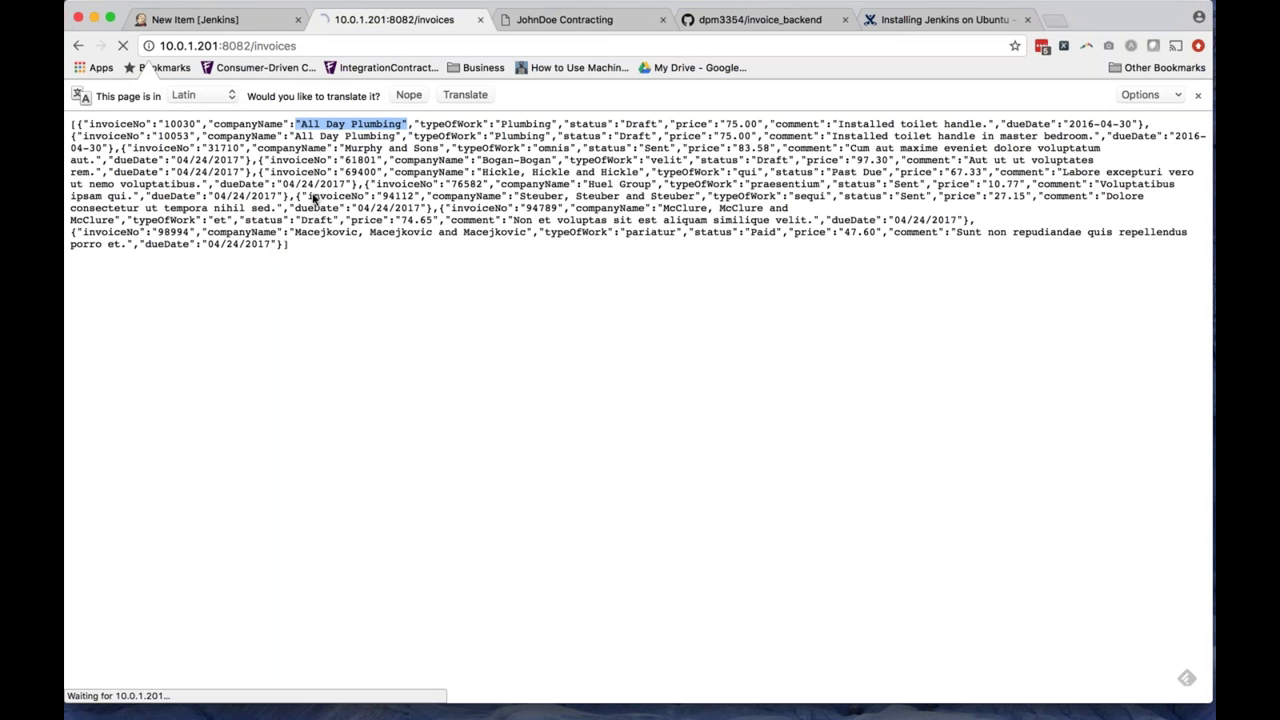
key(super+Tab)
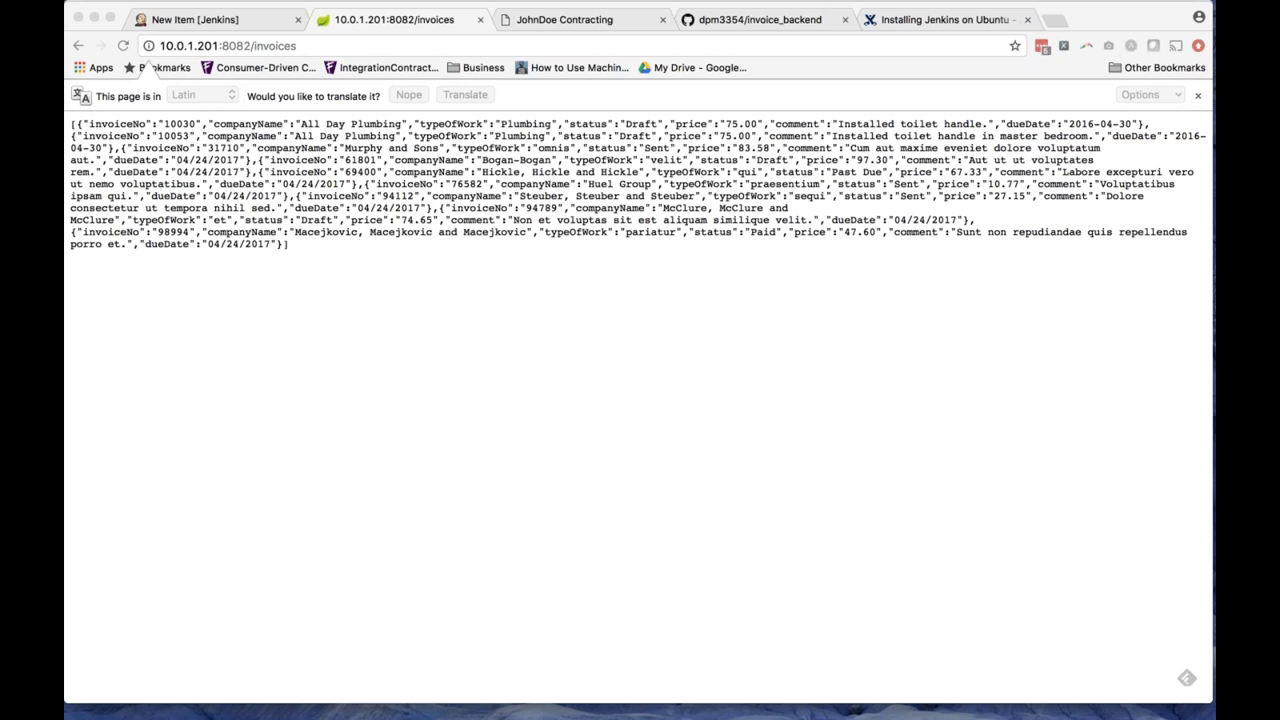
key(super+Tab)
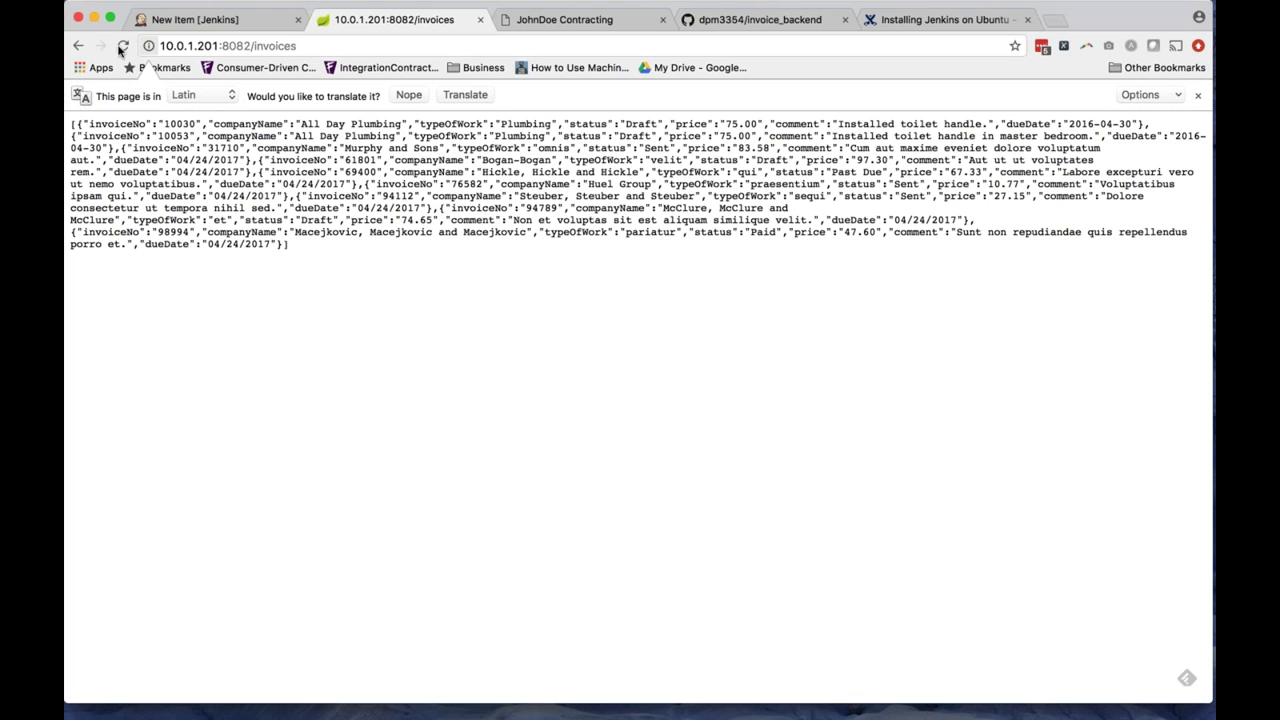
click(122, 46)
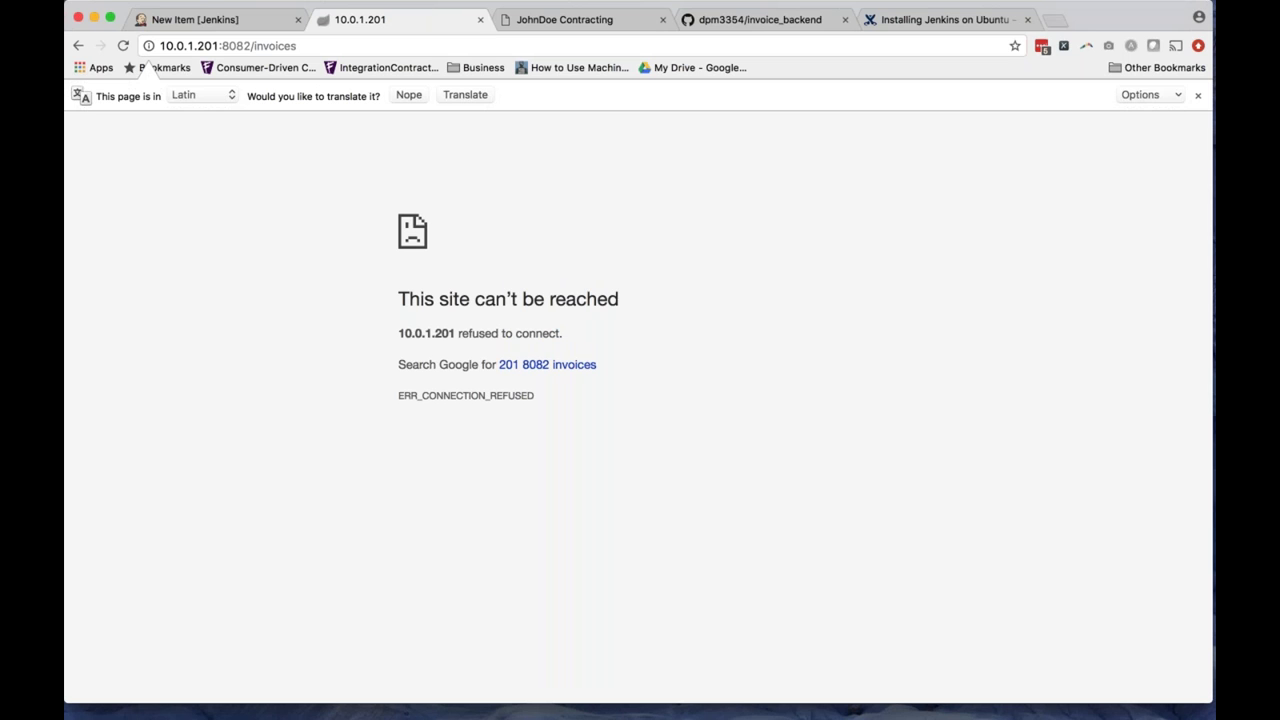
key(super+Tab)
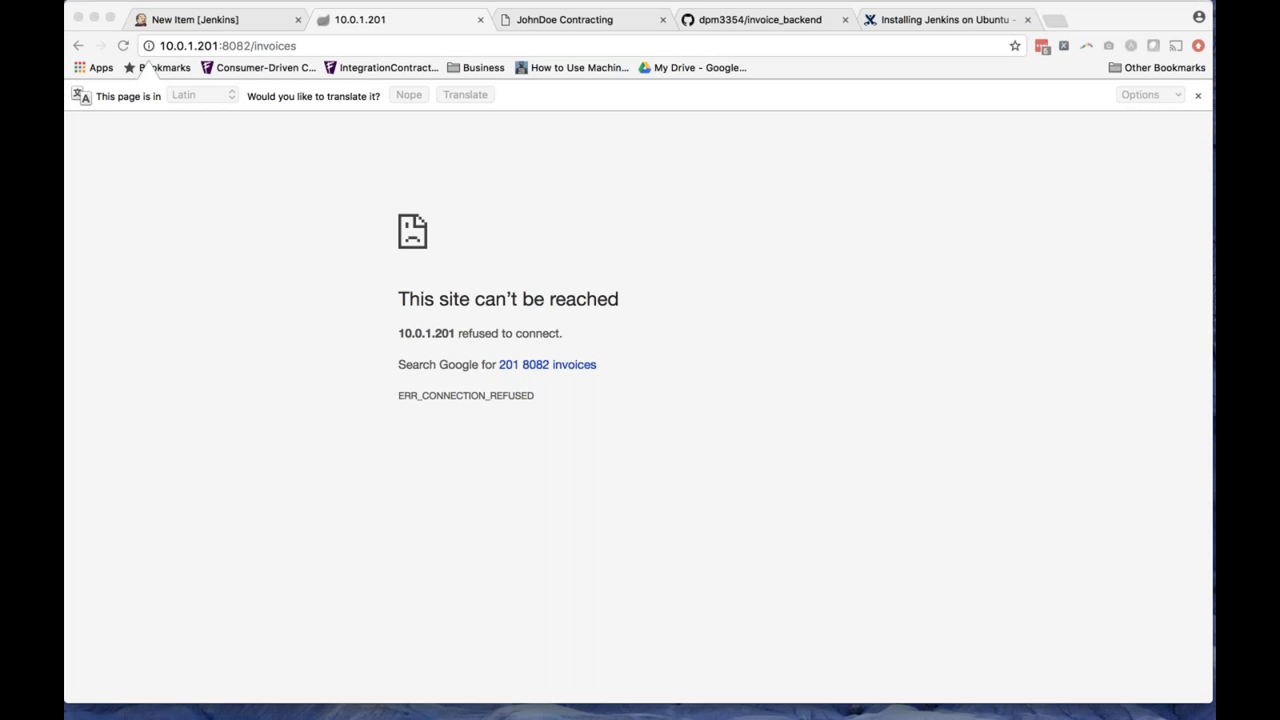
Create a new Jenkins Freestyle project named invoices_backend.
click(236, 28)
click(456, 200)
double_click(280, 198)
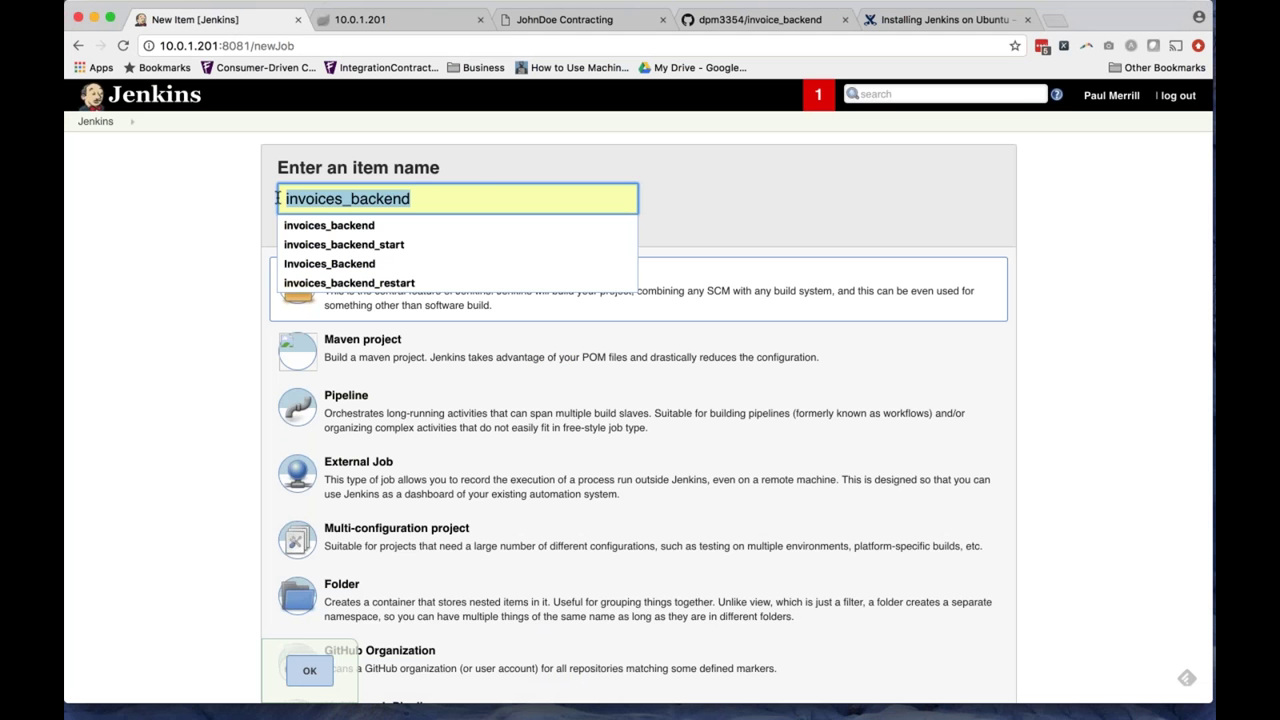
click(481, 199)
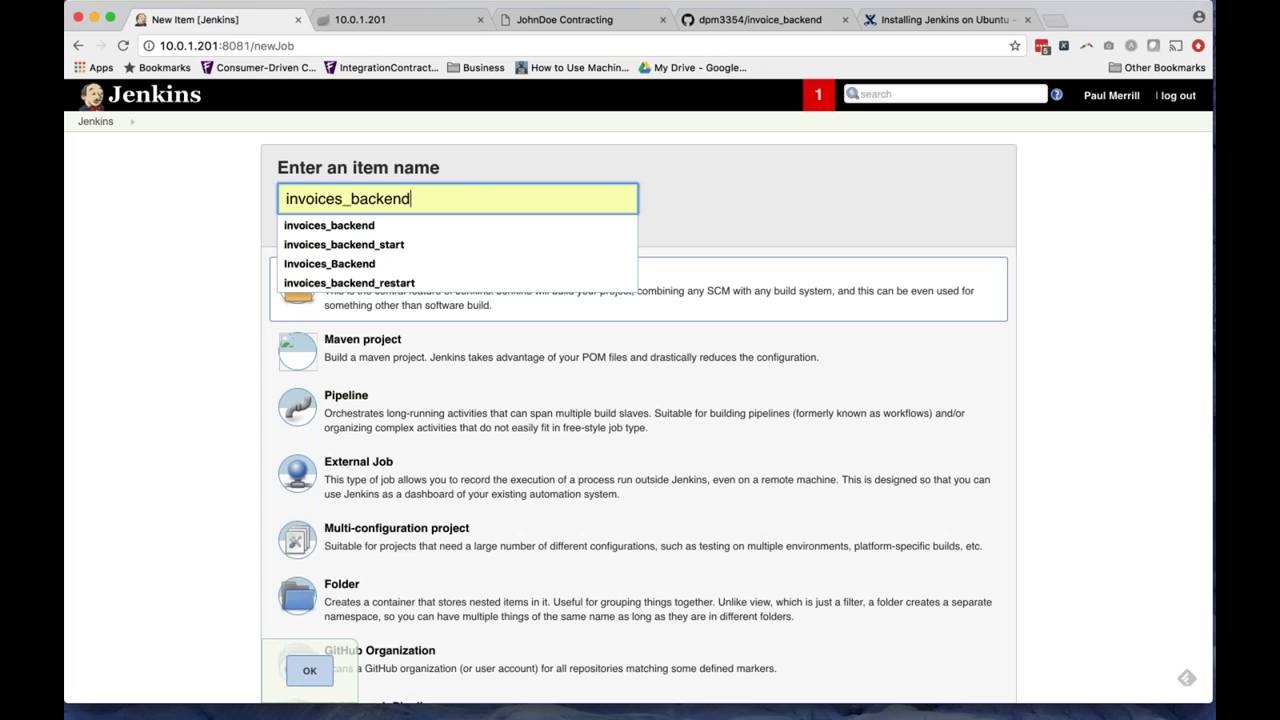
click(100, 377)
scroll(203, 367, down, 5)
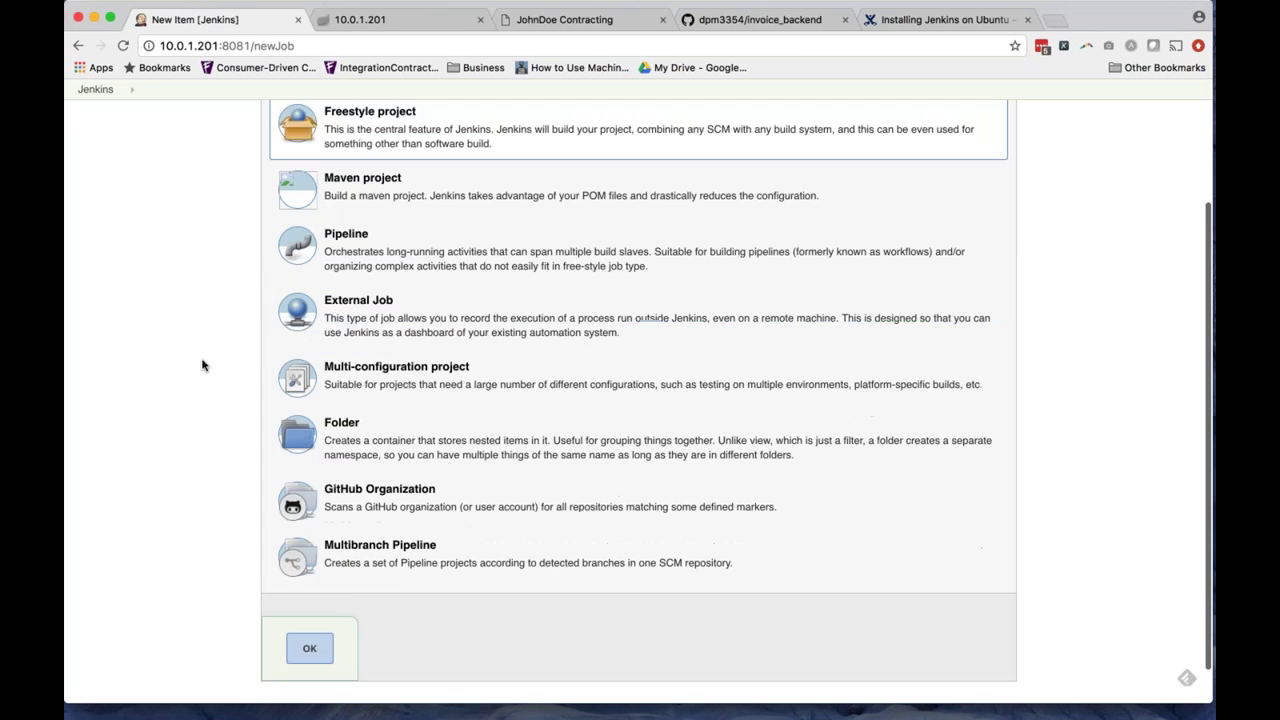
click(305, 607)
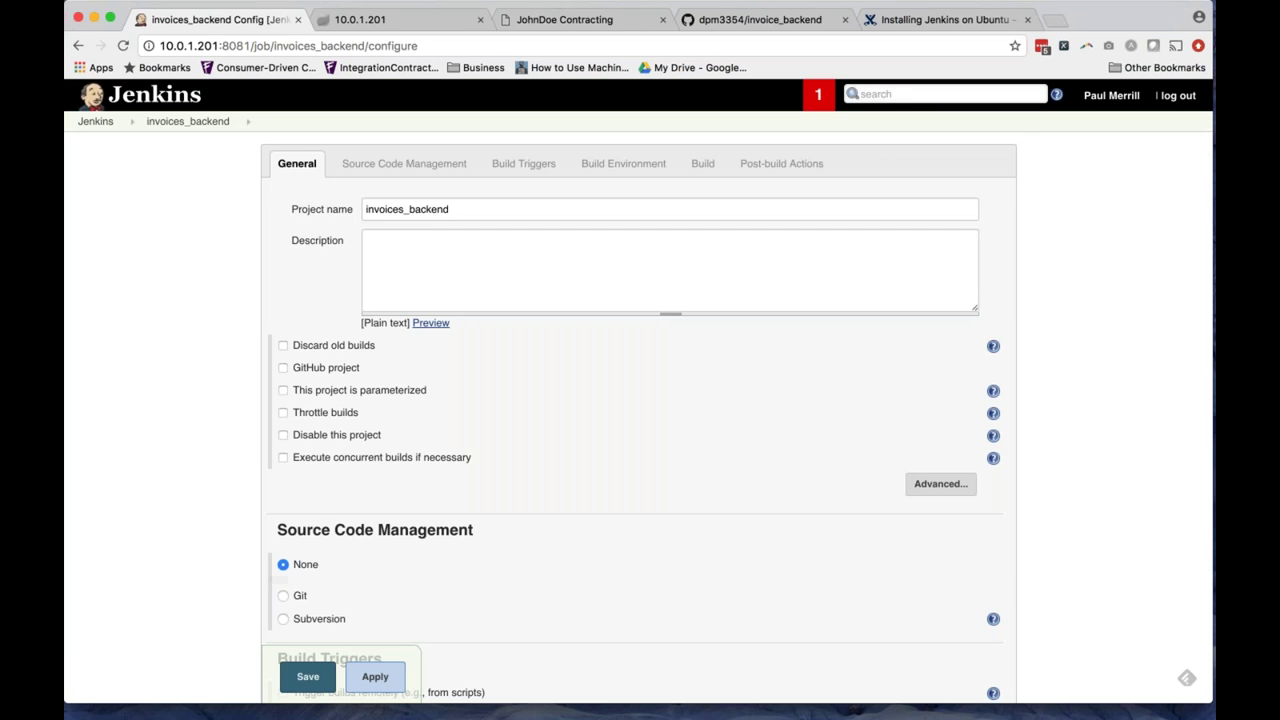
Mark invoices_backend as a GitHub project in its general settings.
click(467, 211)
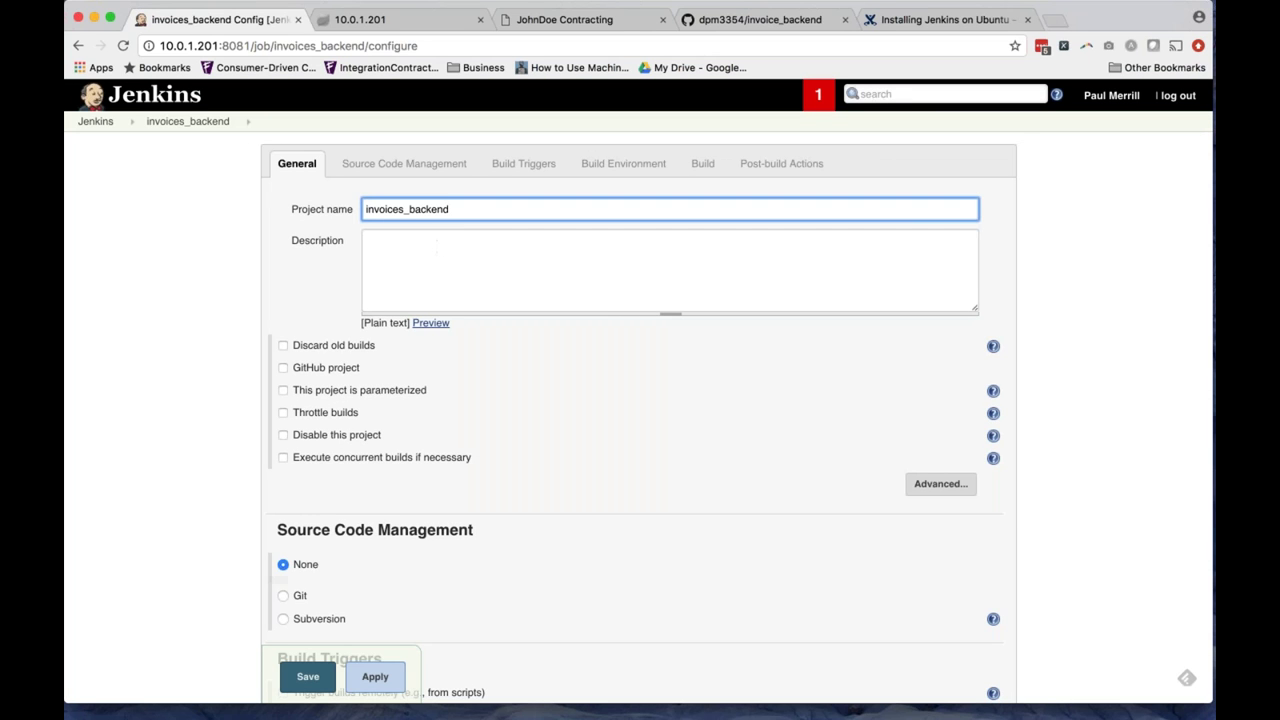
scroll(351, 343, down, 3)
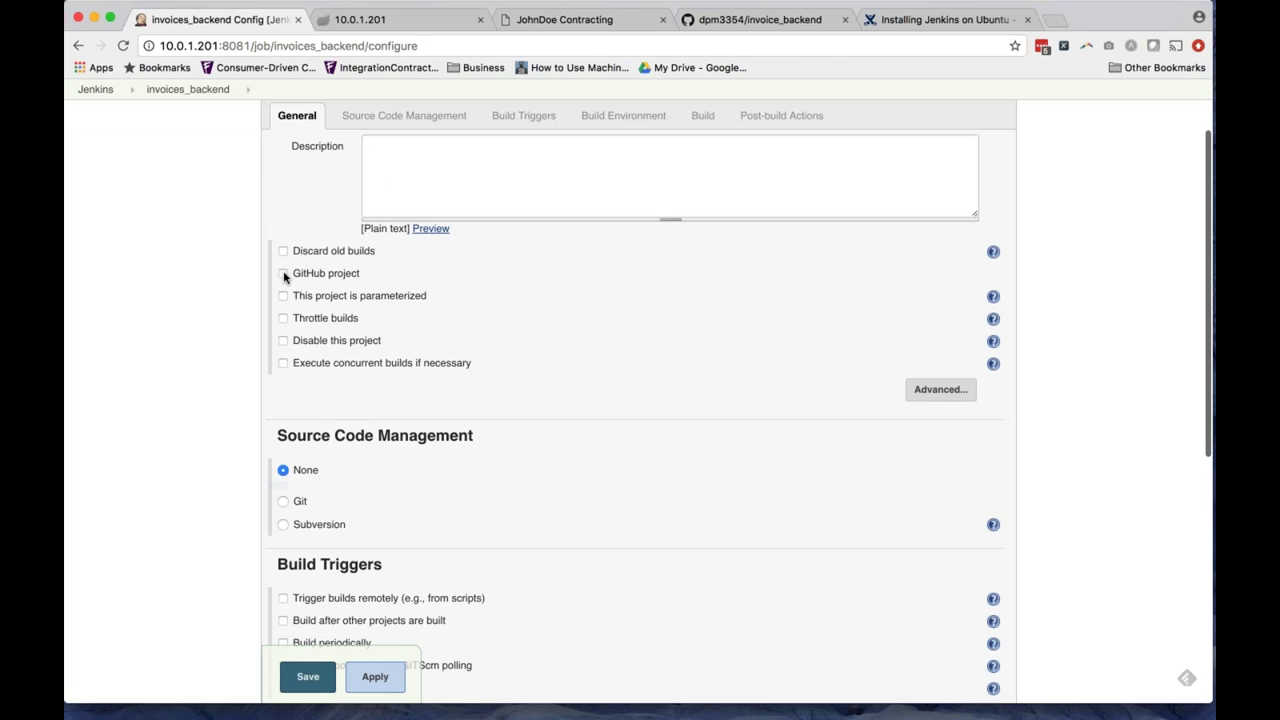
click(283, 274)
click(408, 303)
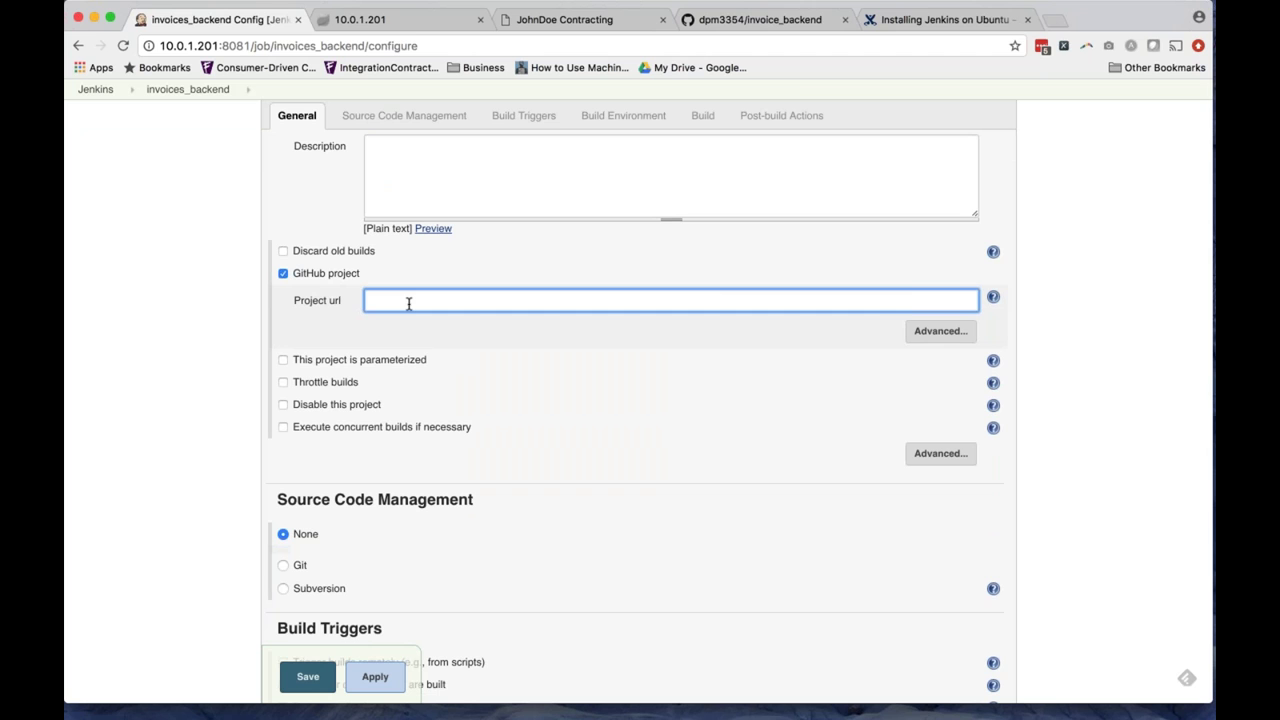
click(757, 19)
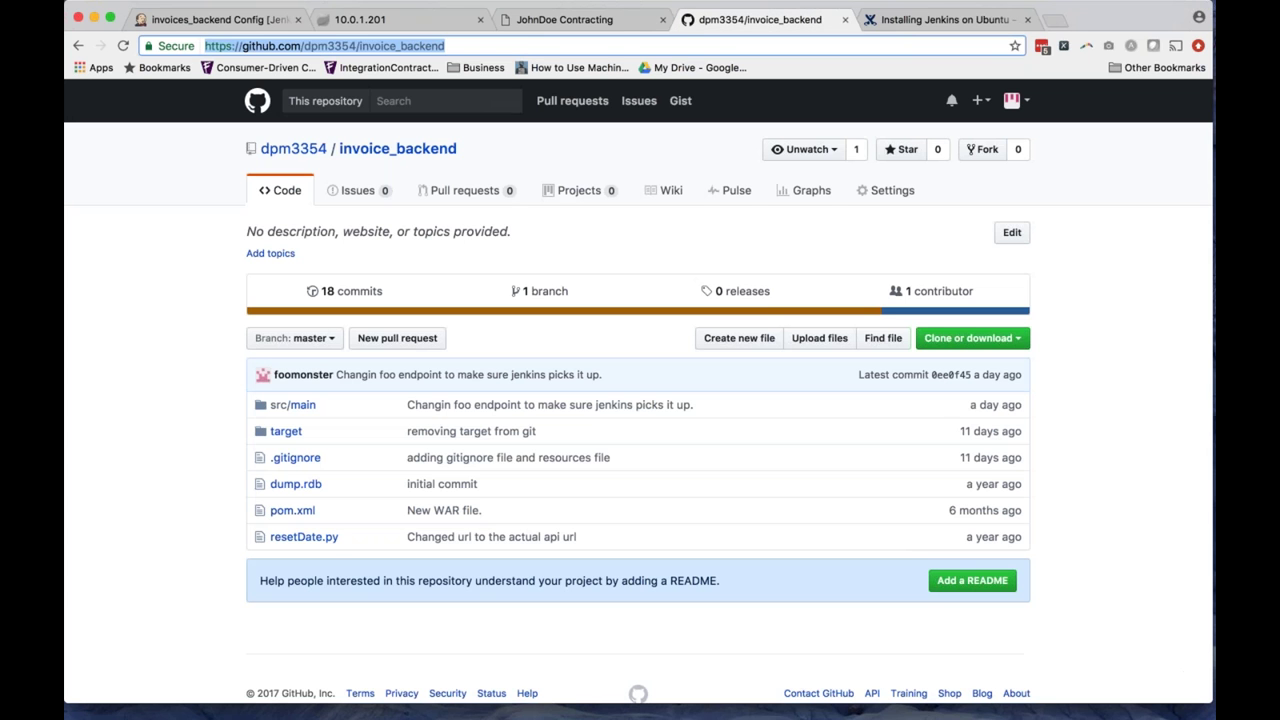
click(417, 165)
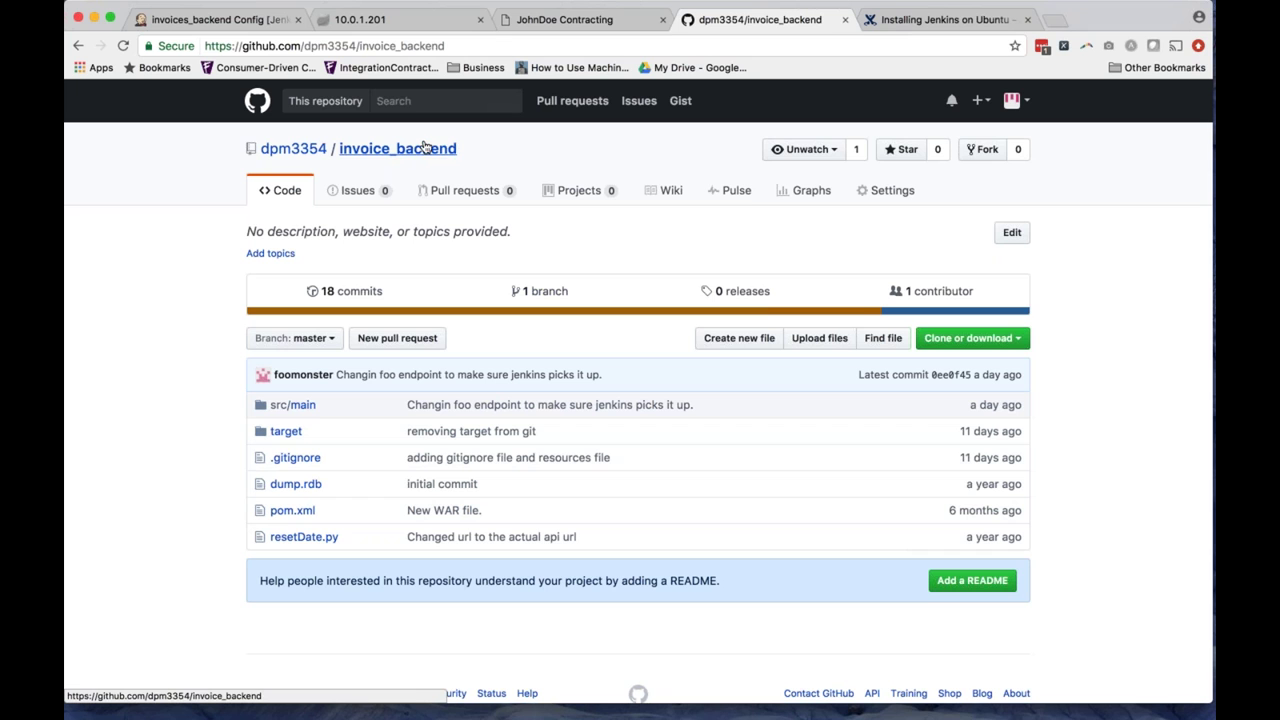
key(super+l)
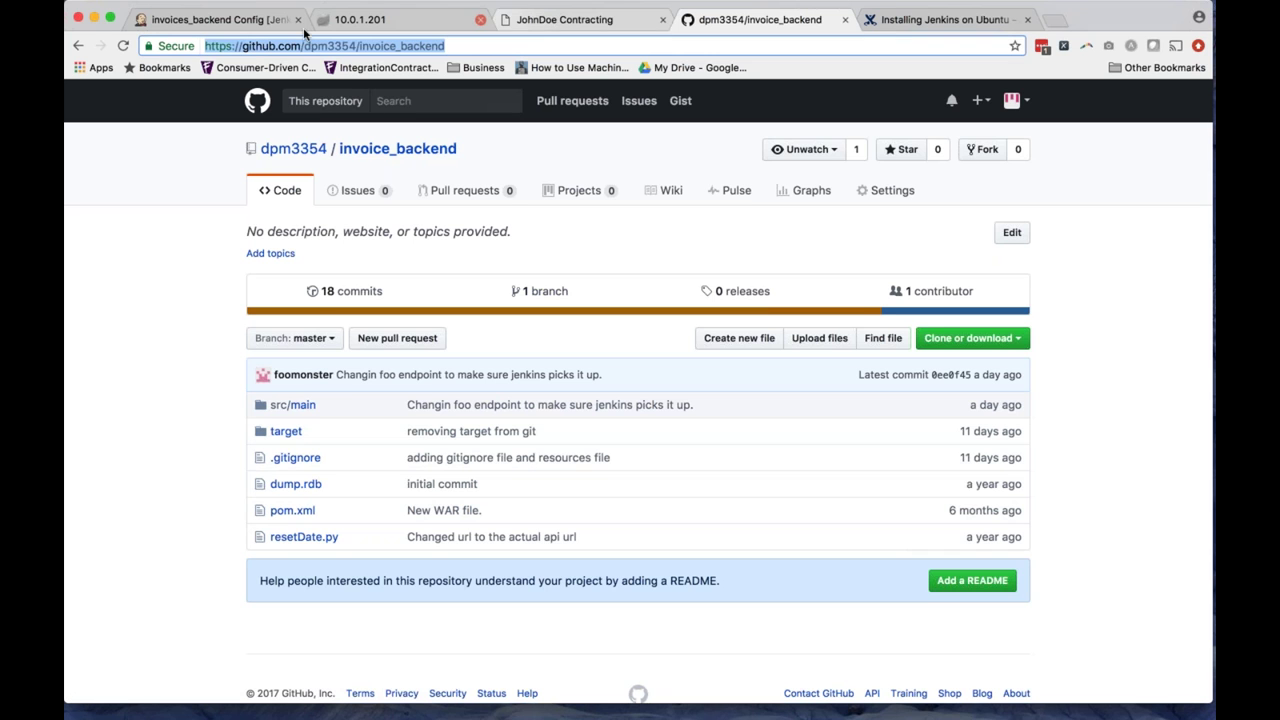
key(super+1)
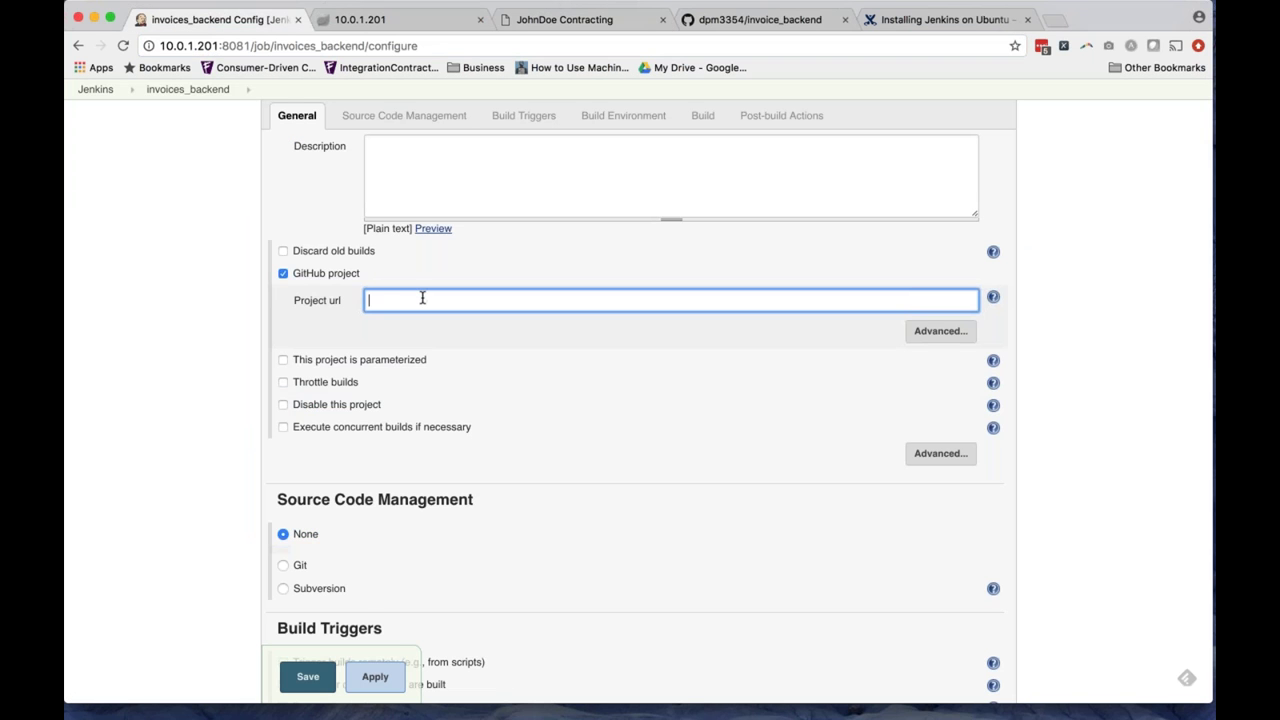
scroll(300, 290, up, 3)
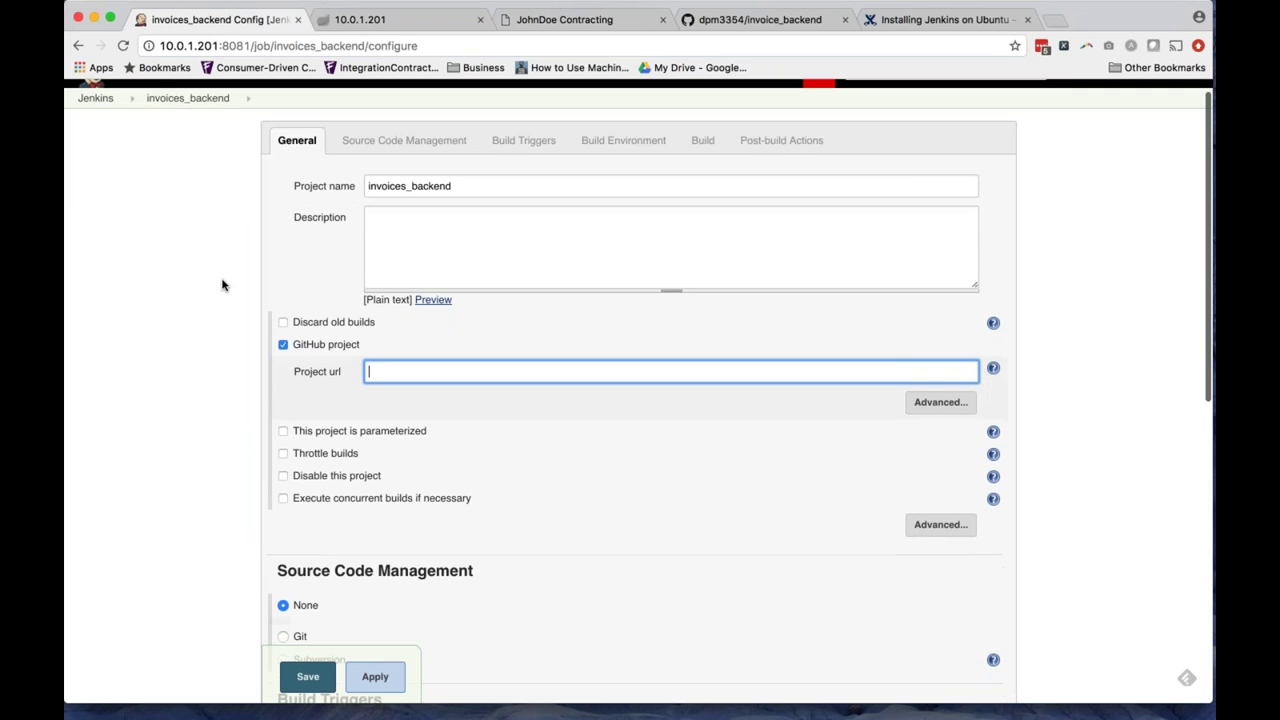
right_click(394, 371)
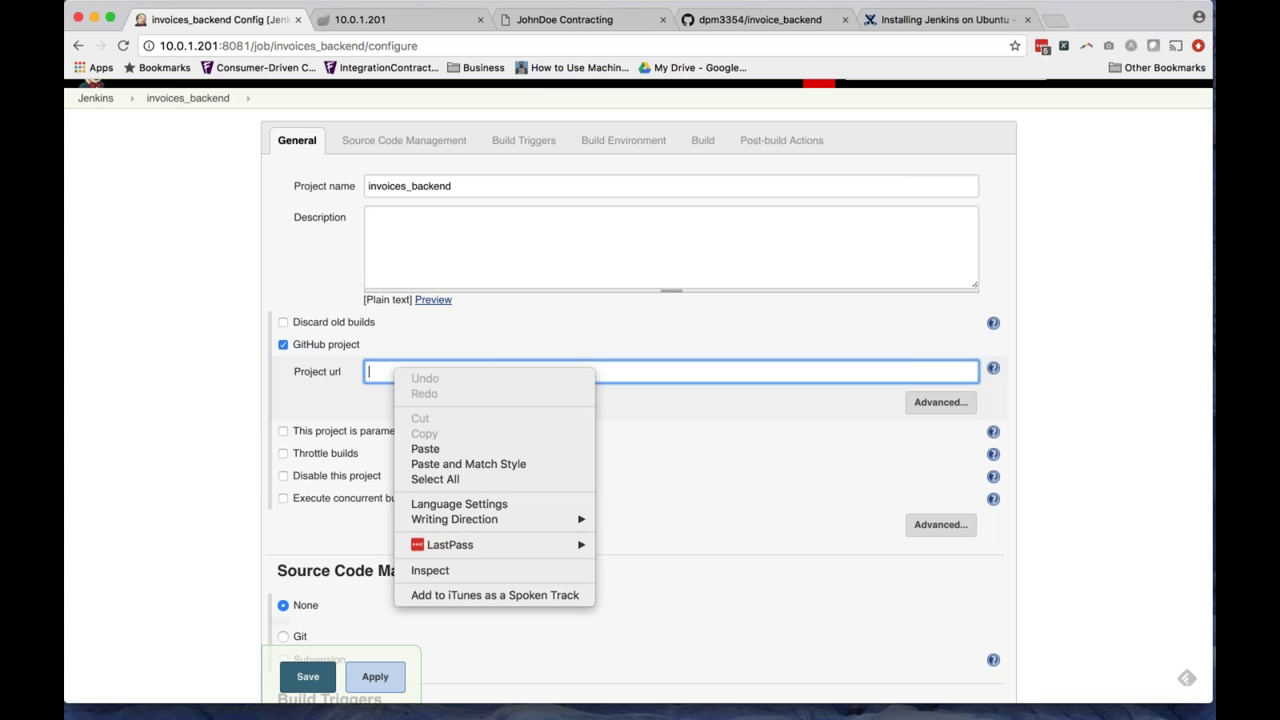
click(427, 450)
drag(516, 371, 333, 371)
key(BackSpace)
key(super+Tab)
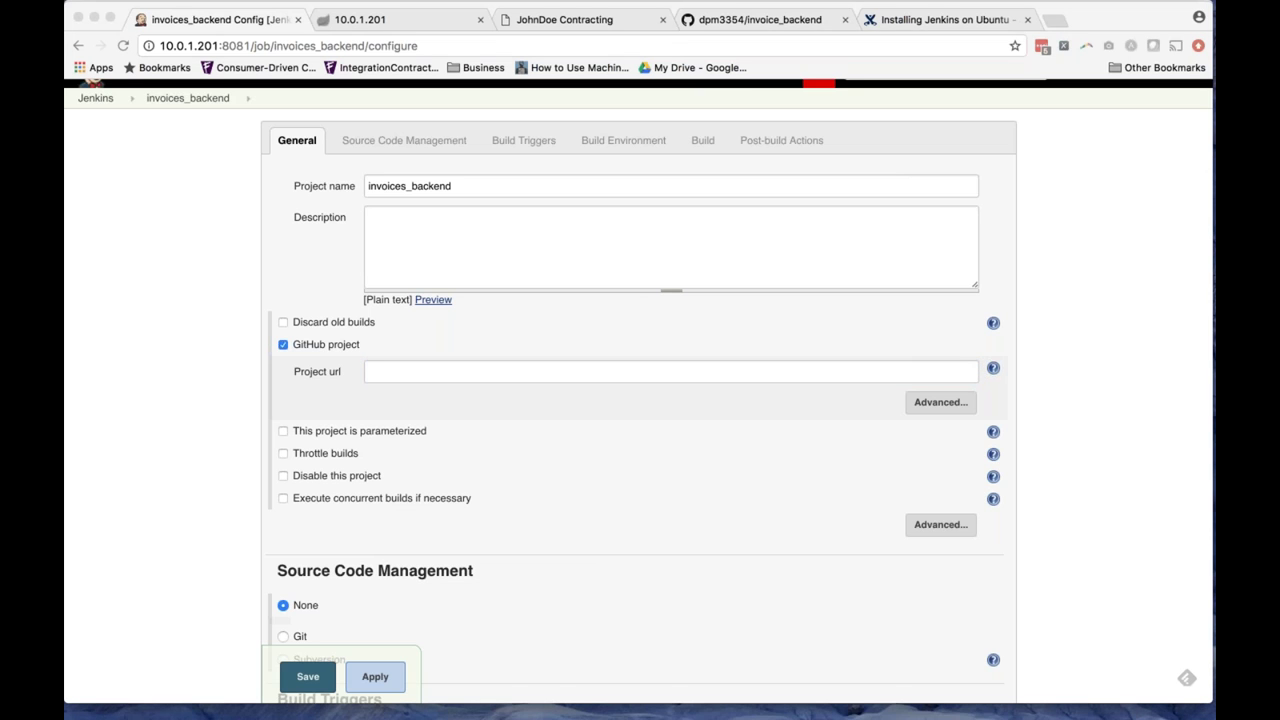
click(407, 372)
text(https://github.com/dpm3354/invoice_backend.git/)
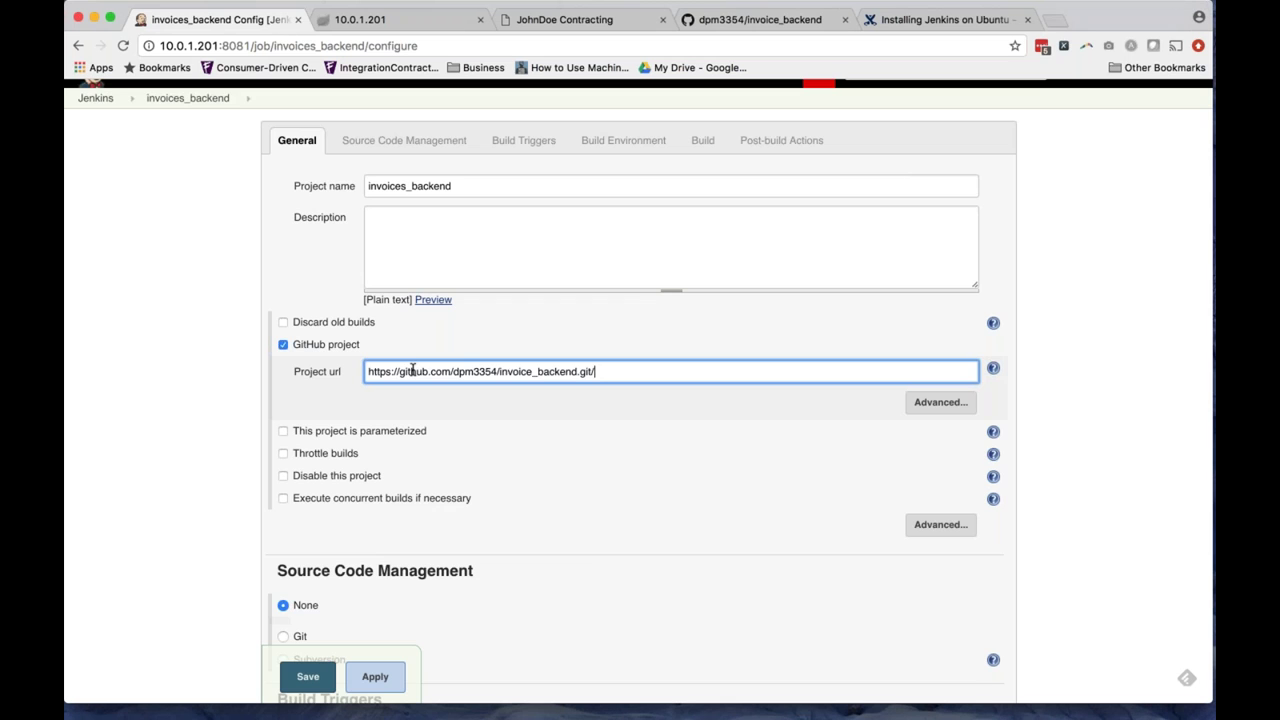
scroll(406, 440, down, 3)
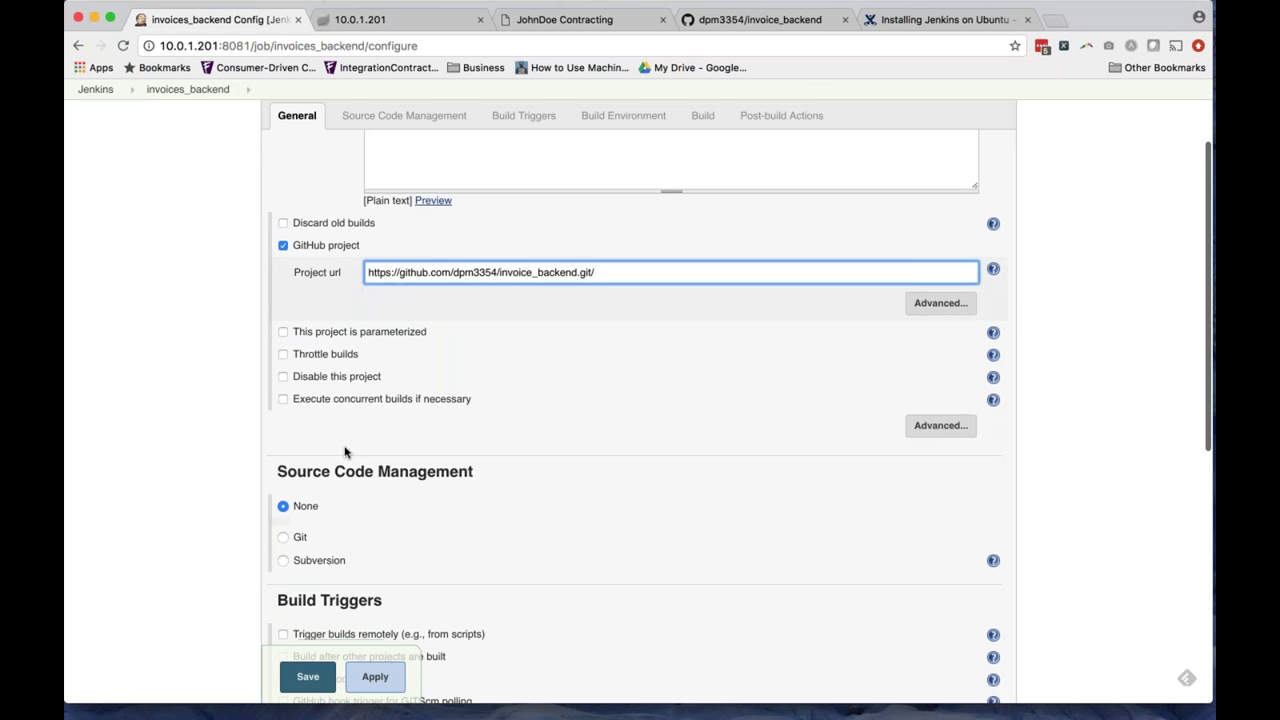
scroll(345, 452, down, 2)
click(284, 460)
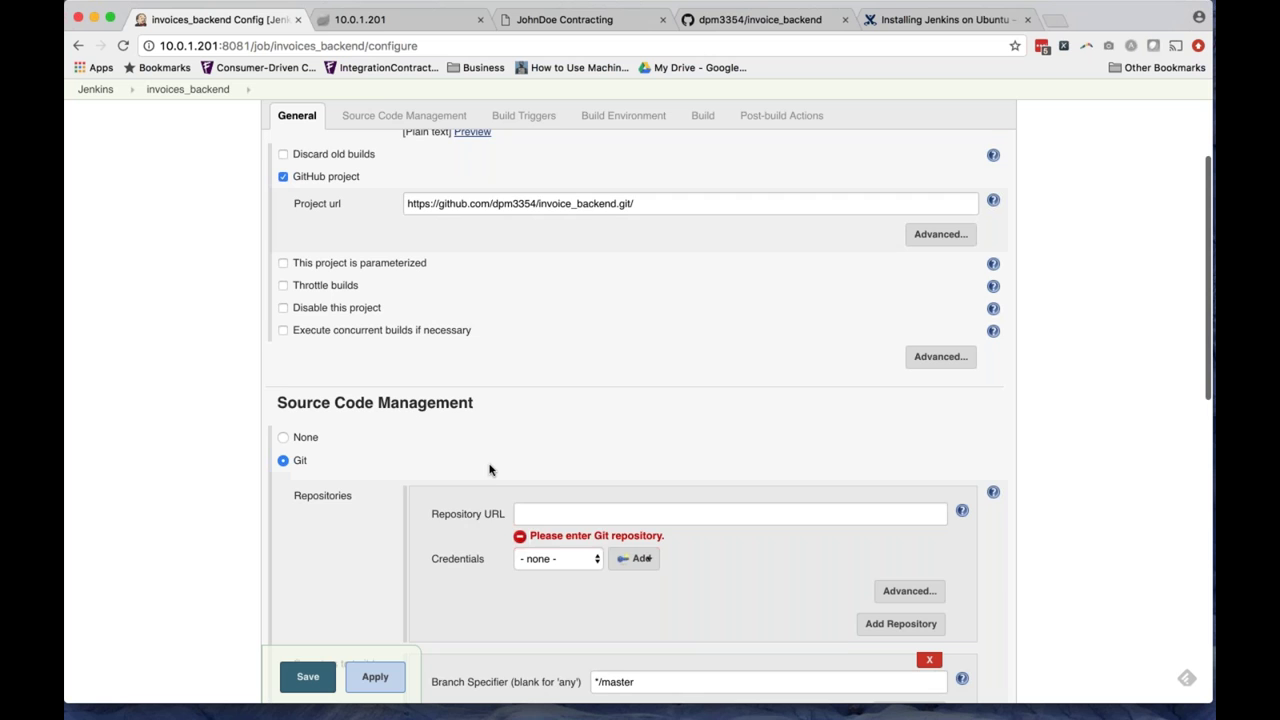
scroll(491, 466, down, 1)
click(548, 478)
text(https://github.com/dpm3354/invoice_backend.git/)
scroll(595, 471, down, 2)
click(595, 464)
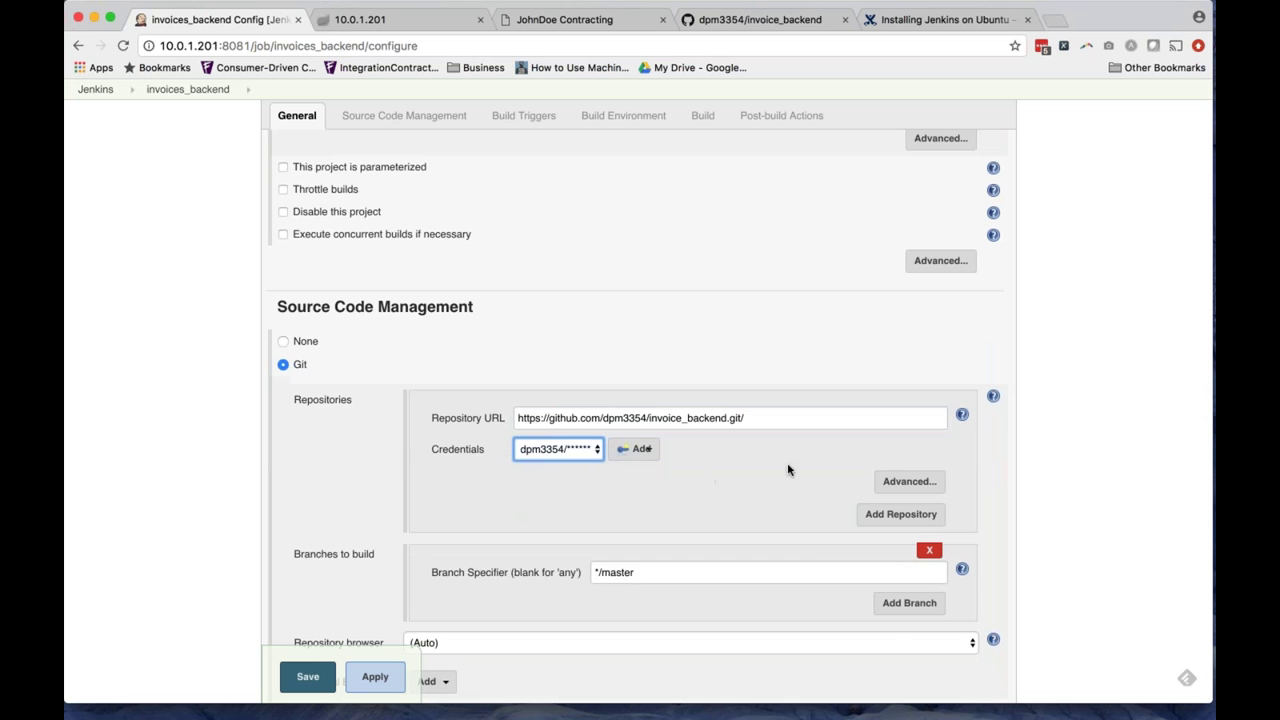
Review the project's general, source code management, build trigger and build environment settings.
scroll(232, 492, down, 3)
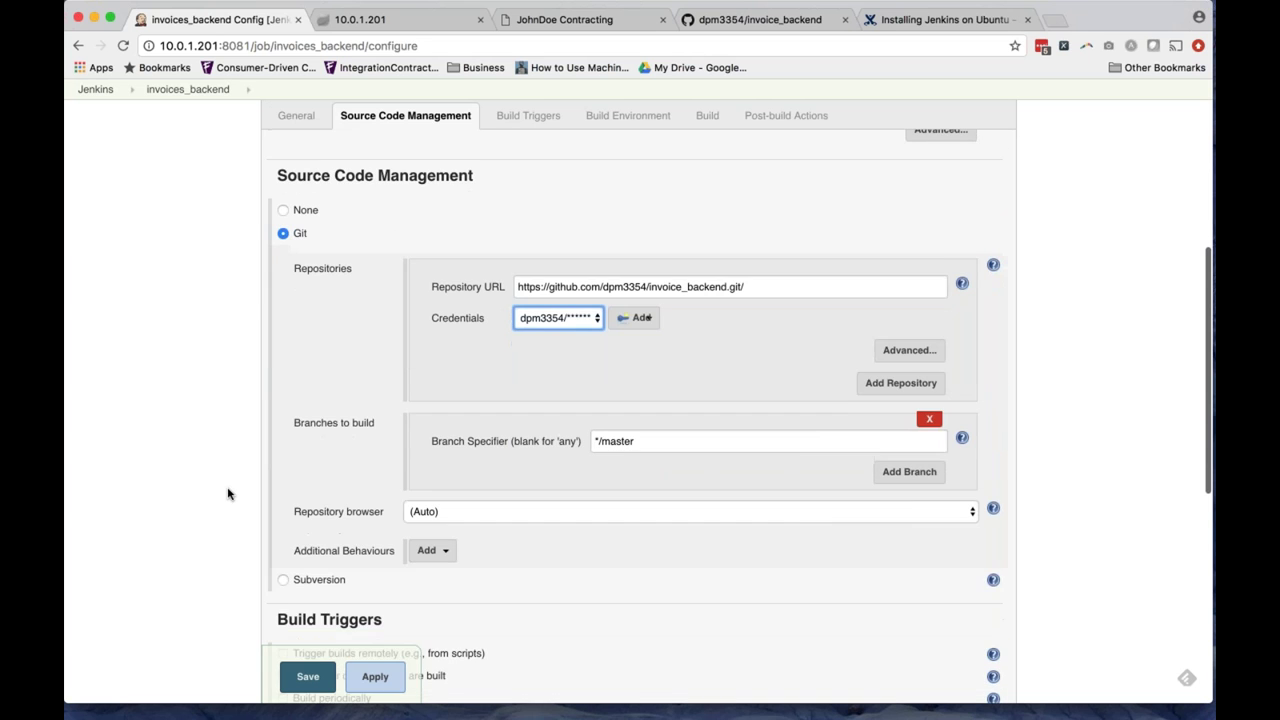
scroll(229, 491, up, 5)
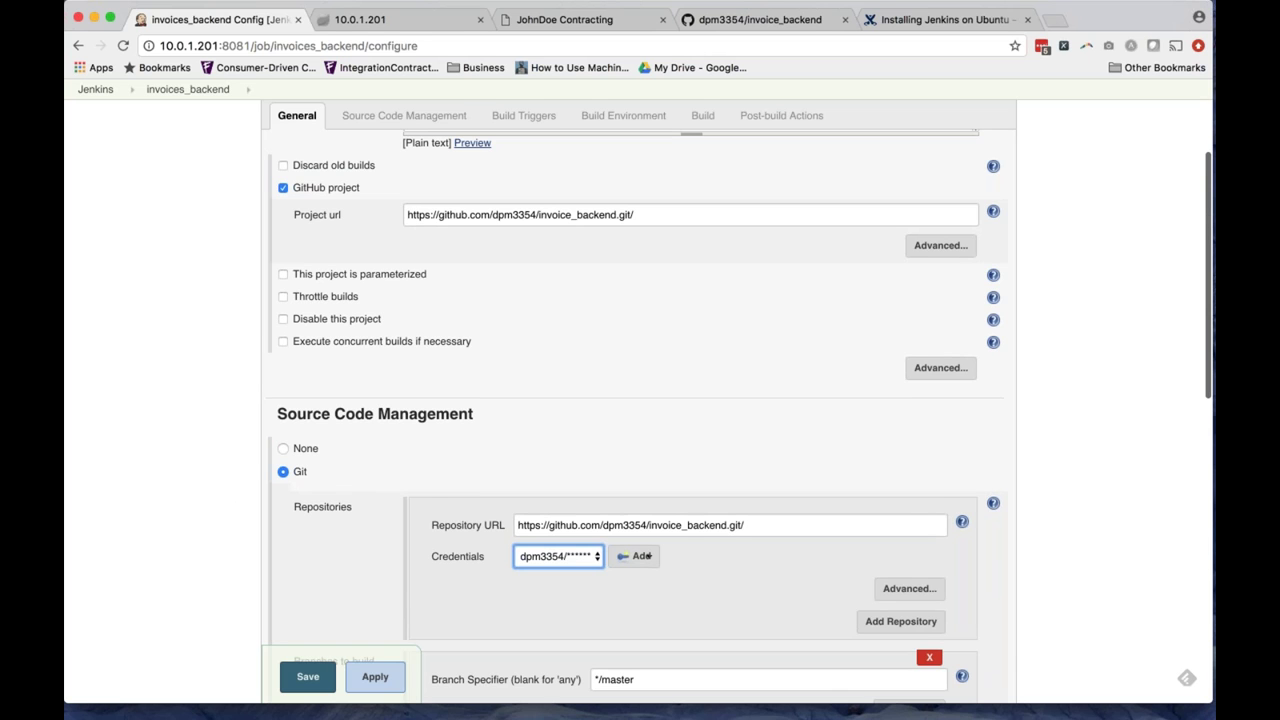
scroll(298, 405, down, 4)
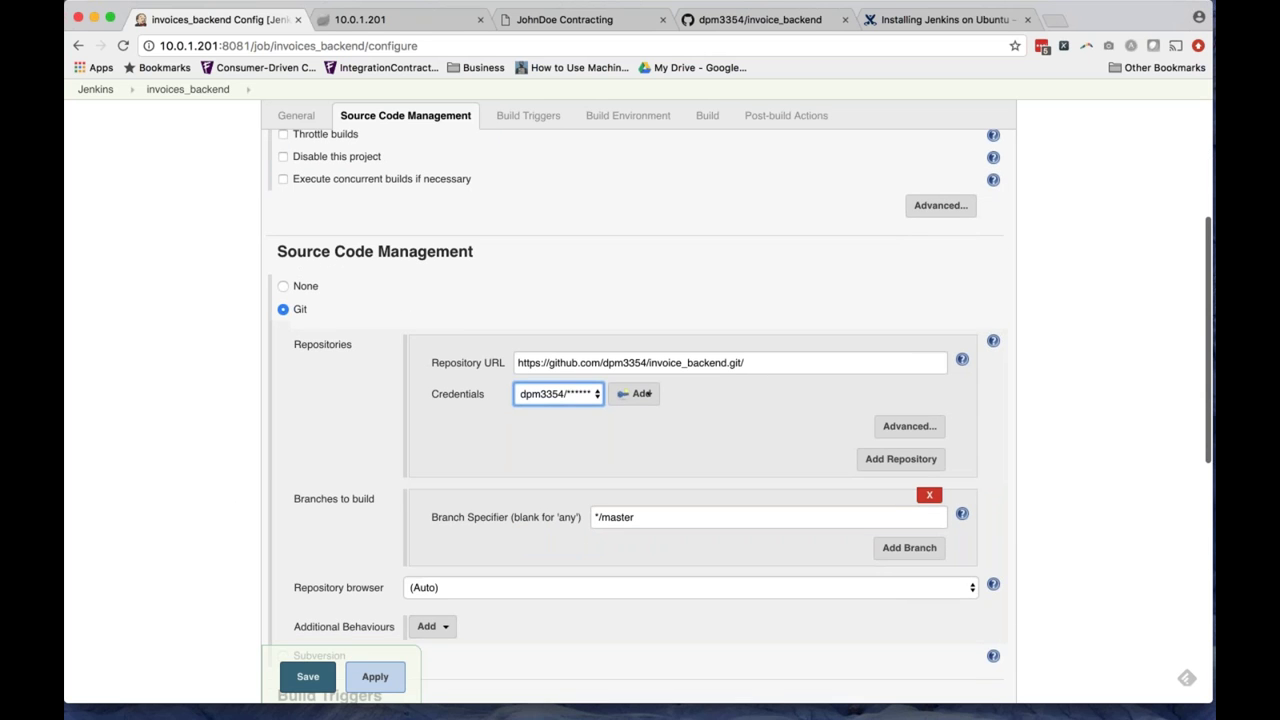
scroll(174, 450, down, 5)
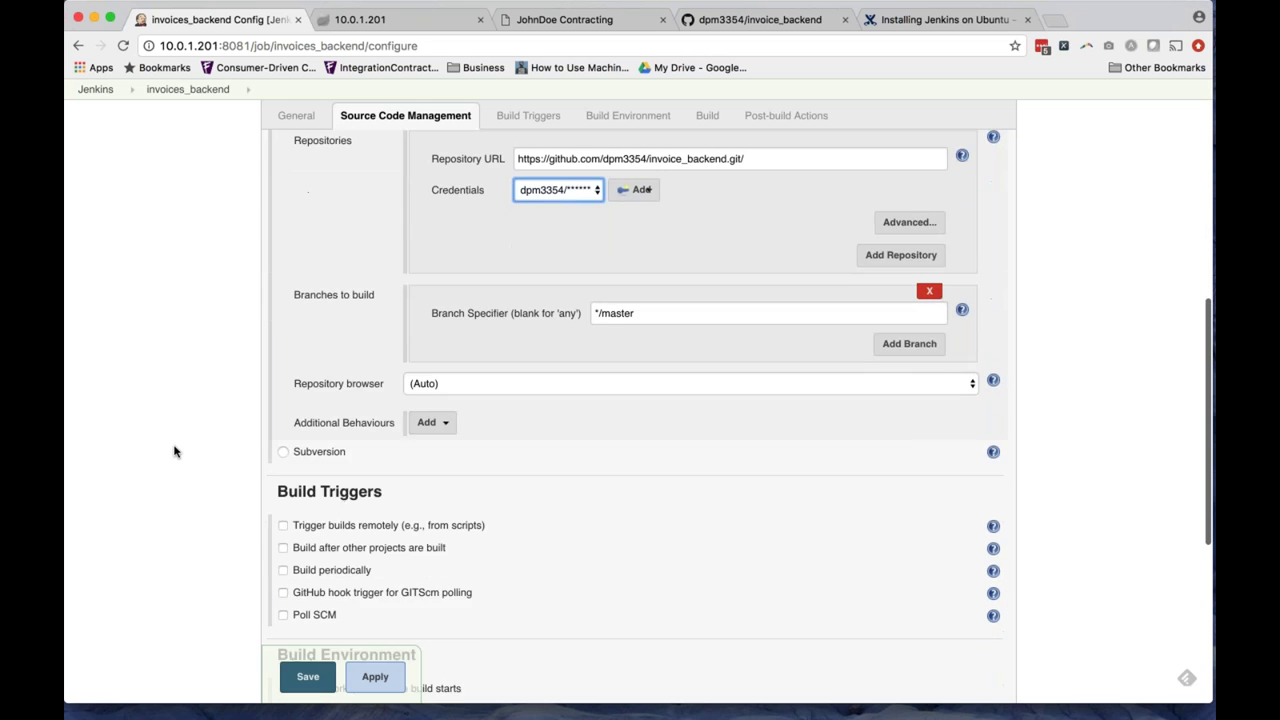
scroll(174, 450, up, 2)
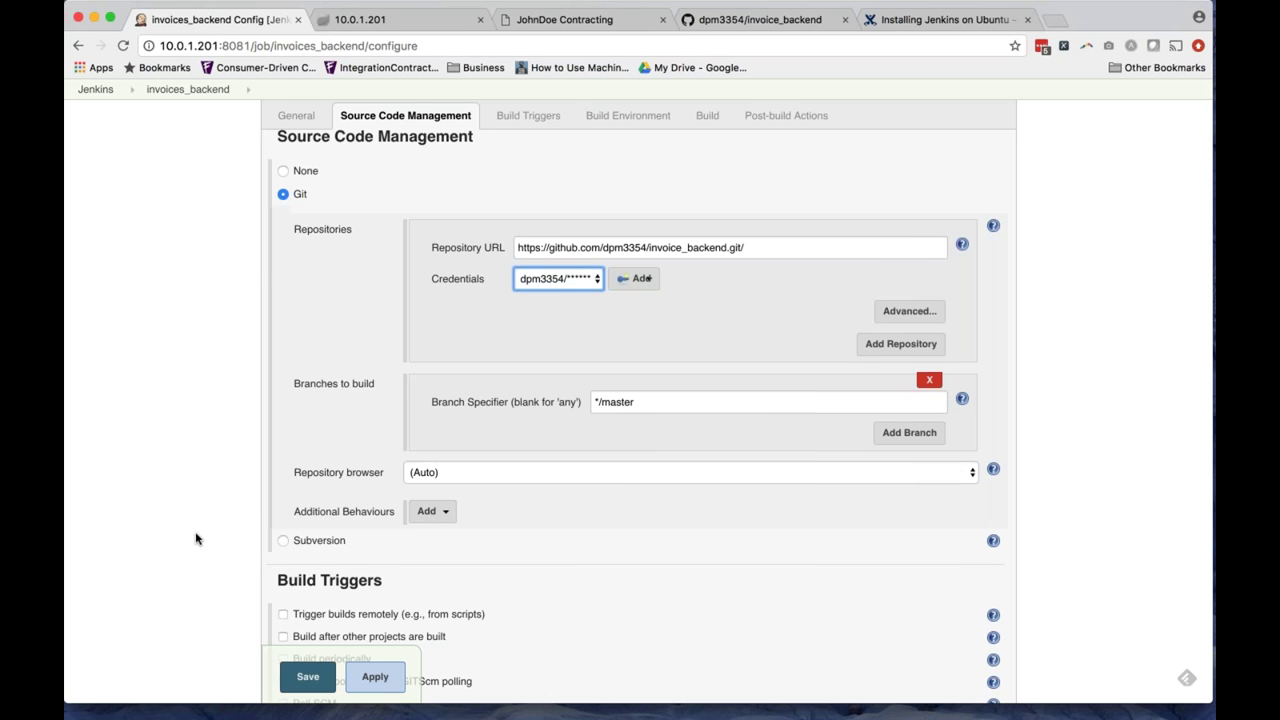
scroll(196, 540, down, 2)
scroll(196, 540, down, 4)
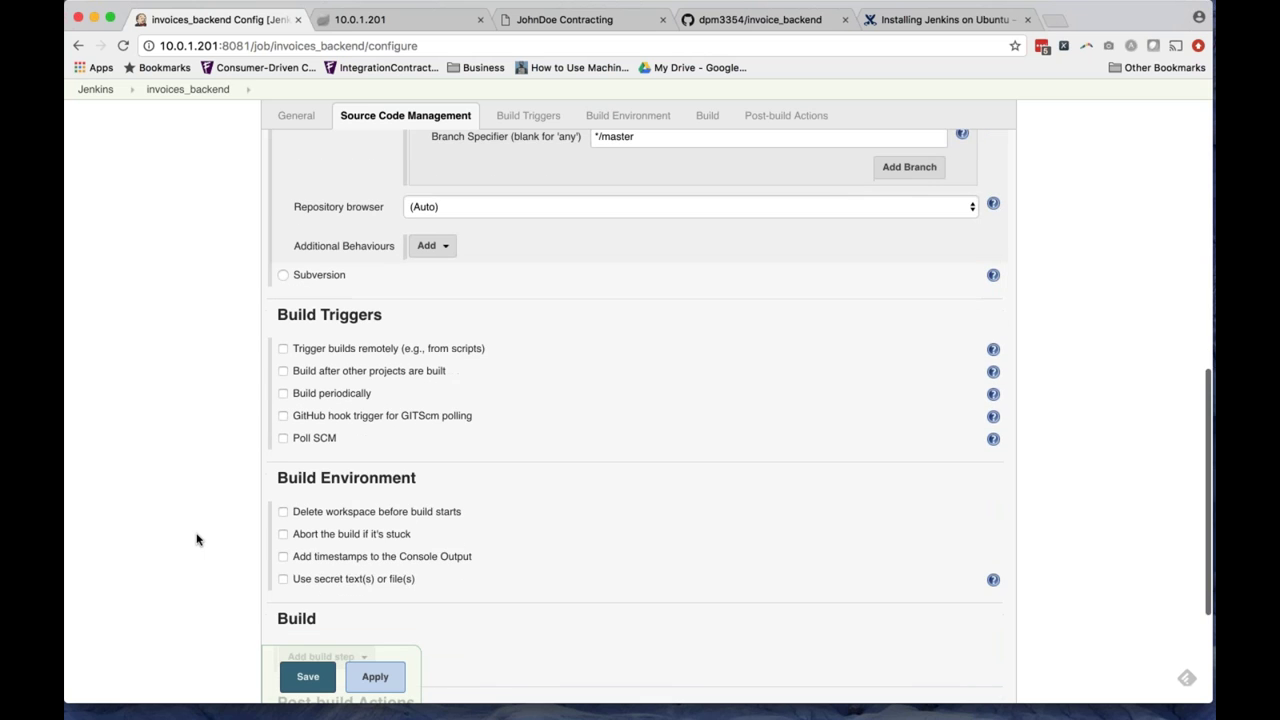
scroll(196, 540, down, 1)
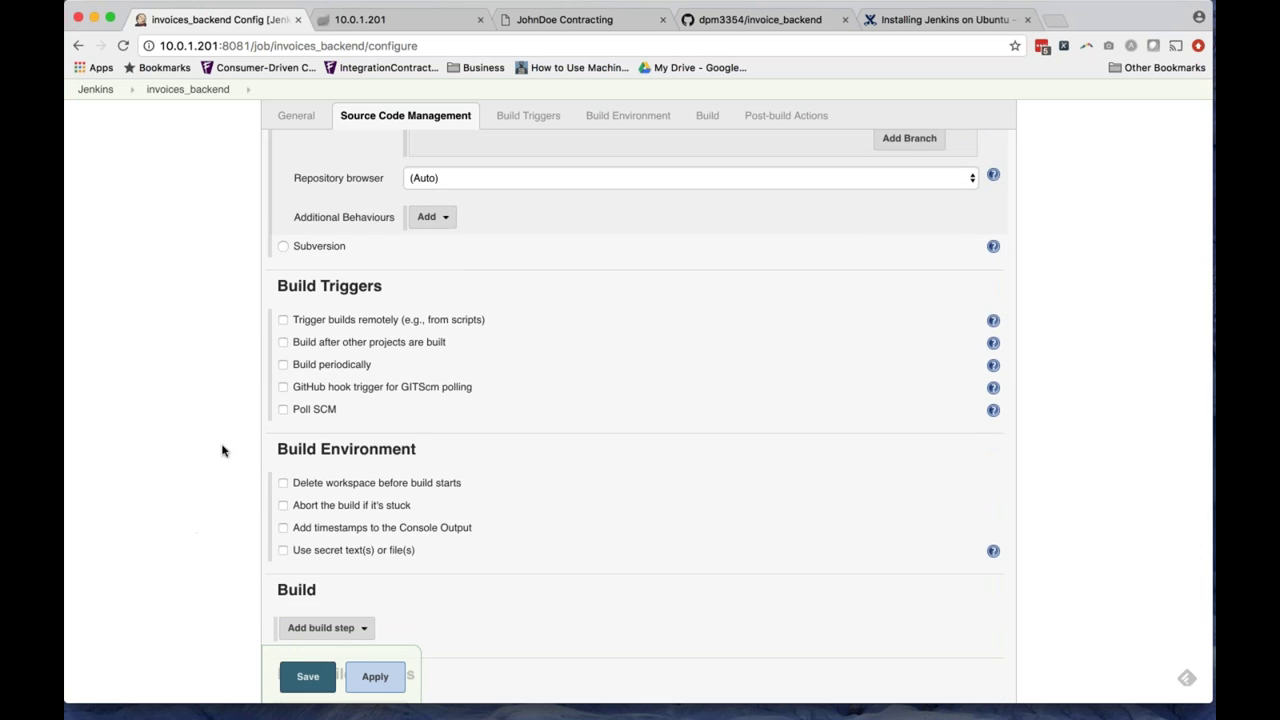
scroll(220, 440, up, 12)
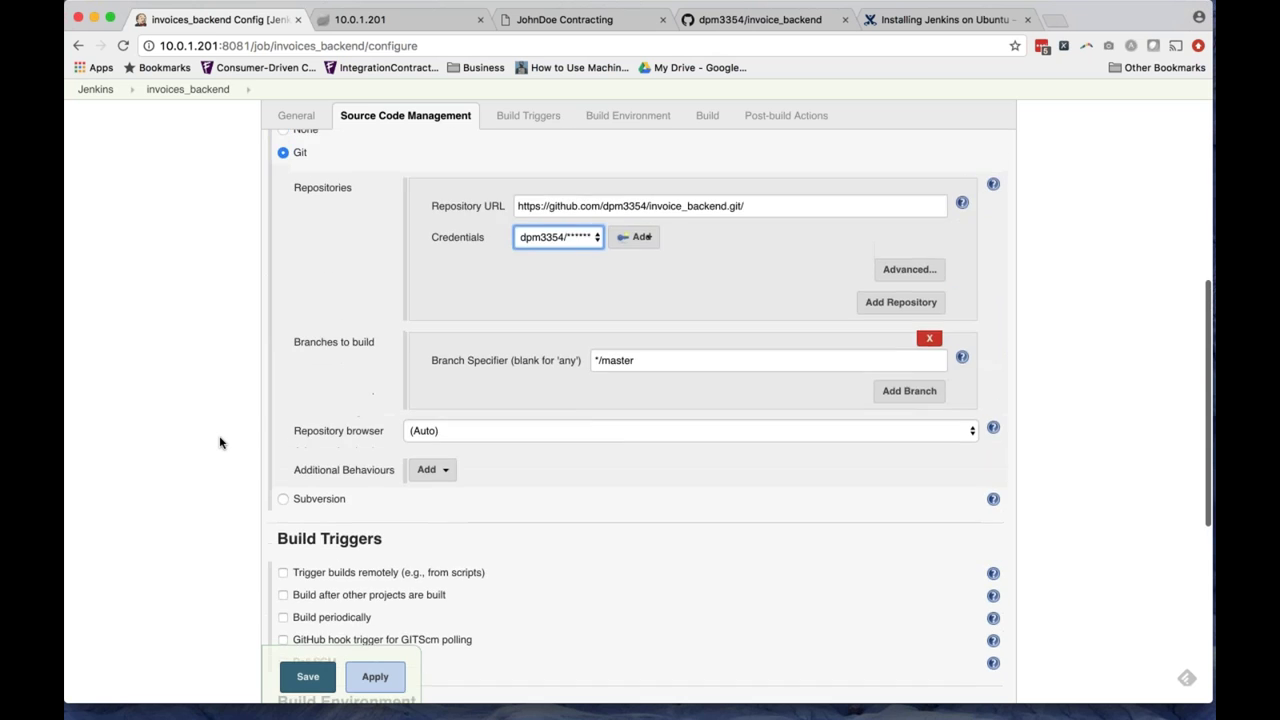
scroll(220, 443, up, 6)
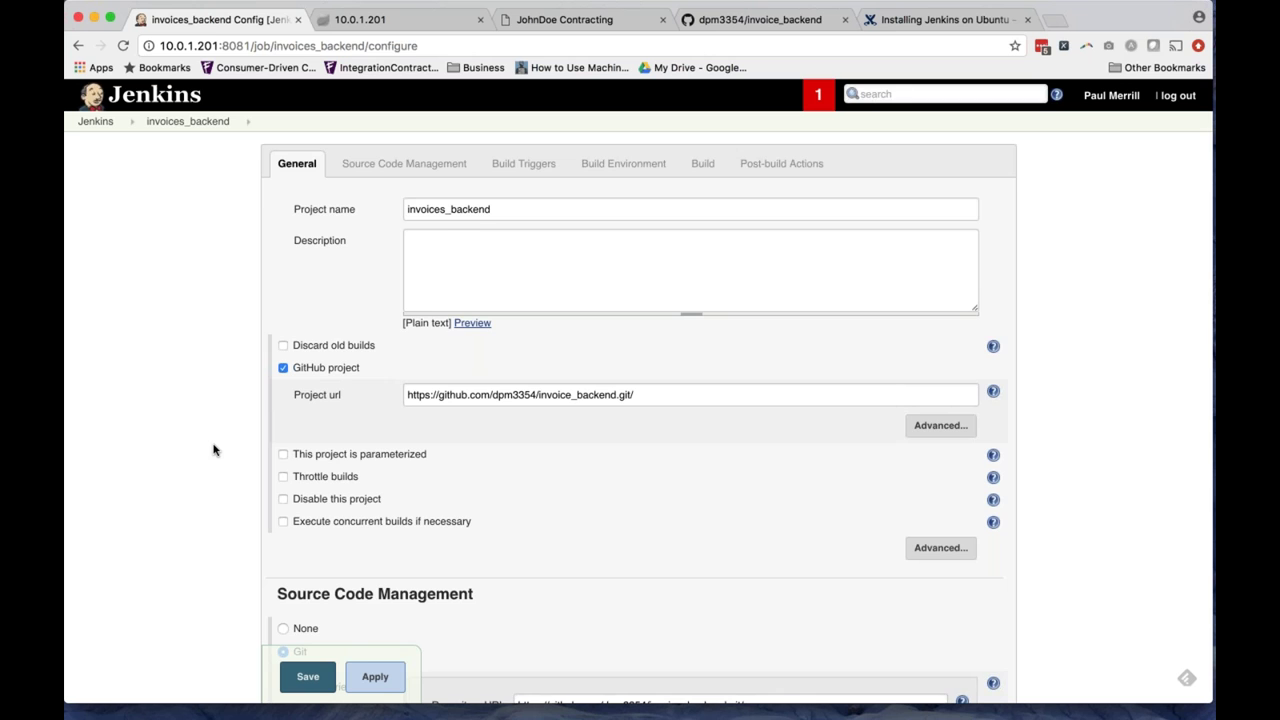
Enable the Build periodically trigger and show the help for its Schedule field.
scroll(213, 450, down, 15)
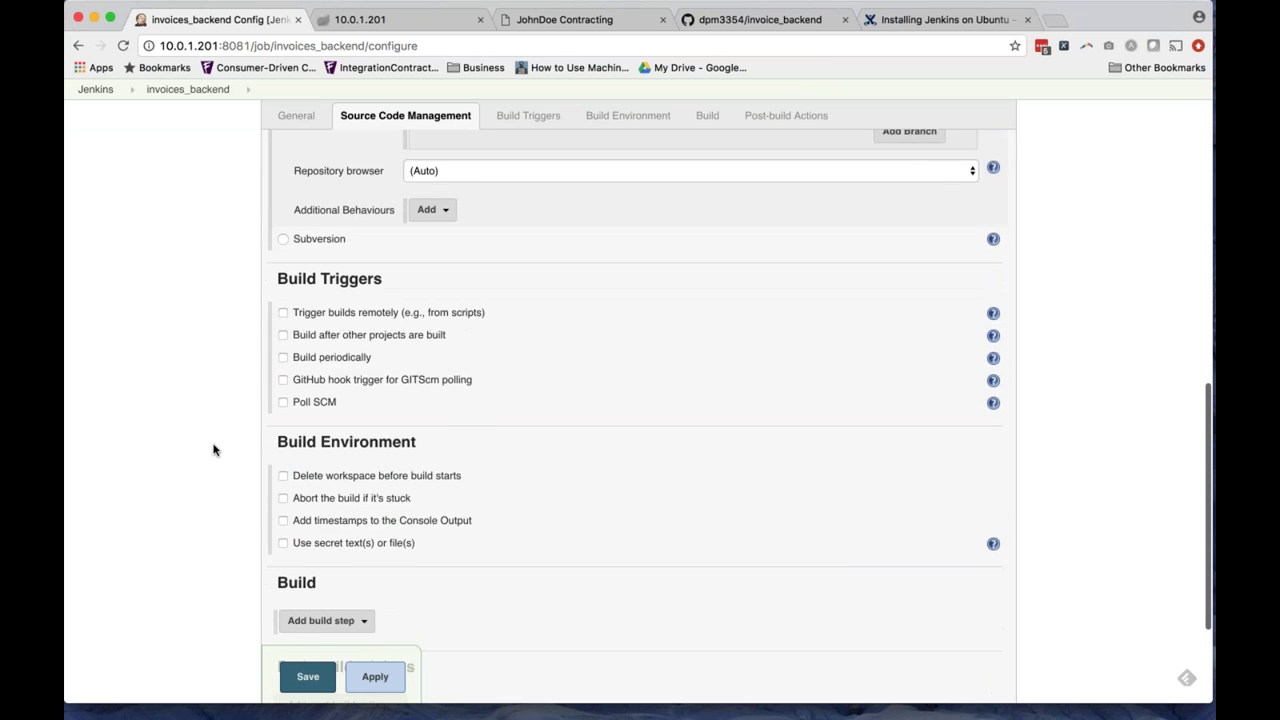
scroll(213, 450, down, 3)
click(284, 238)
click(486, 275)
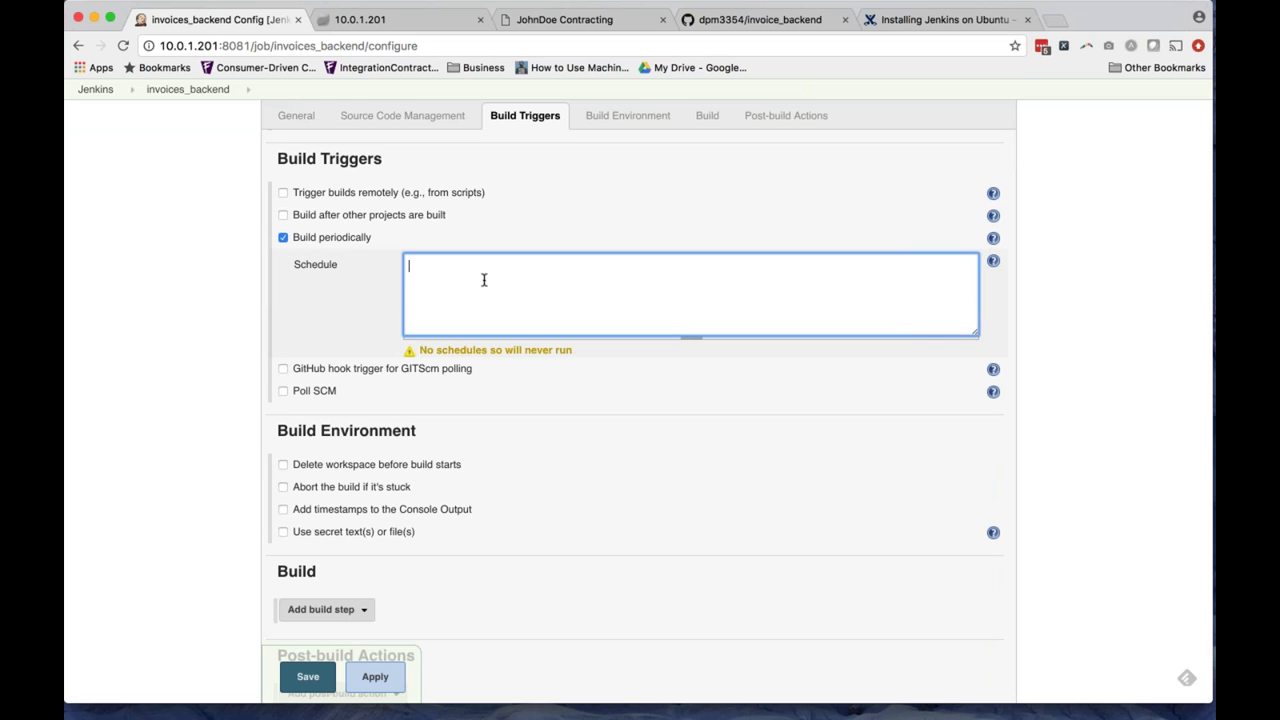
click(993, 261)
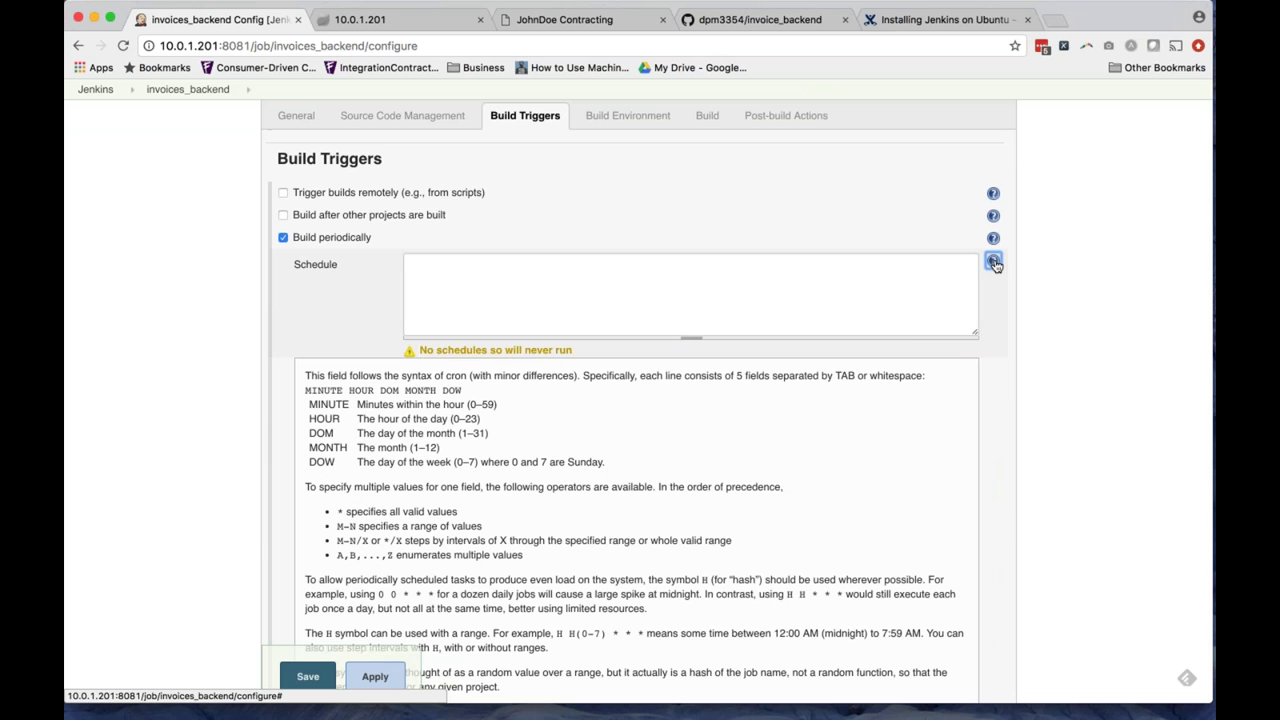
Read the cron syntax help for the Build periodically schedule and hide it again.
scroll(205, 472, down, 3)
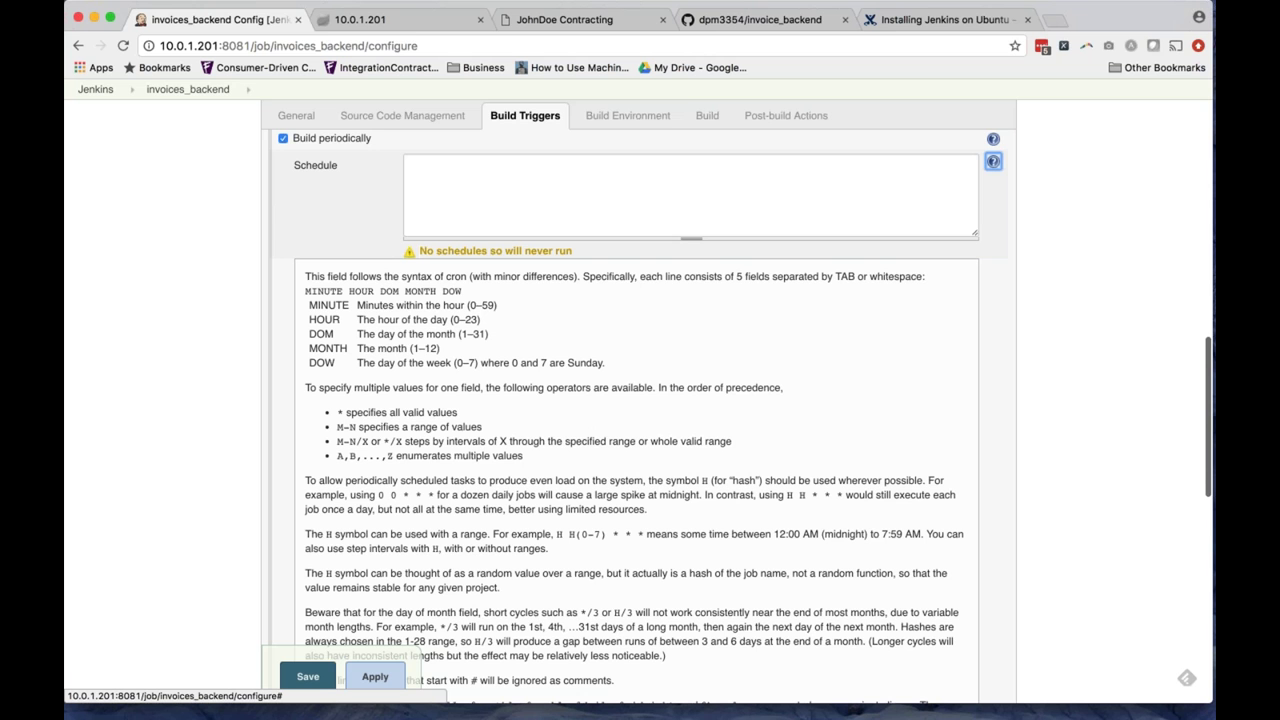
scroll(518, 570, down, 10)
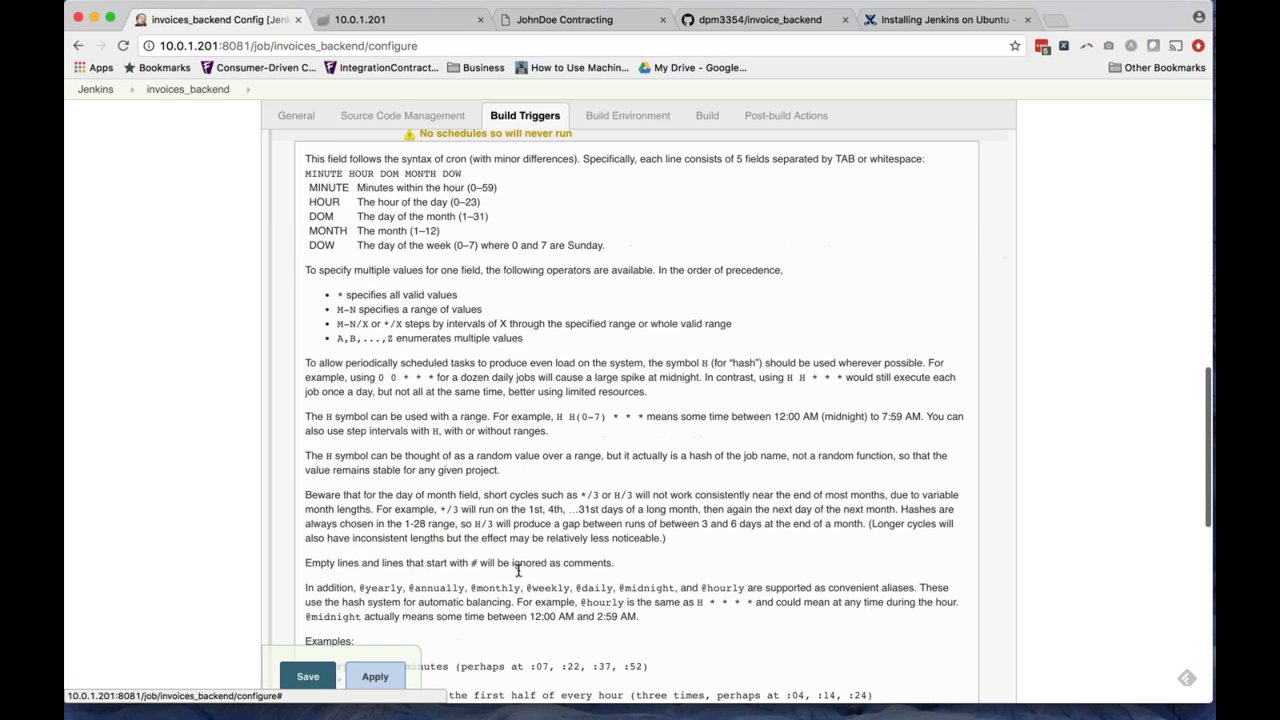
scroll(518, 570, up, 15)
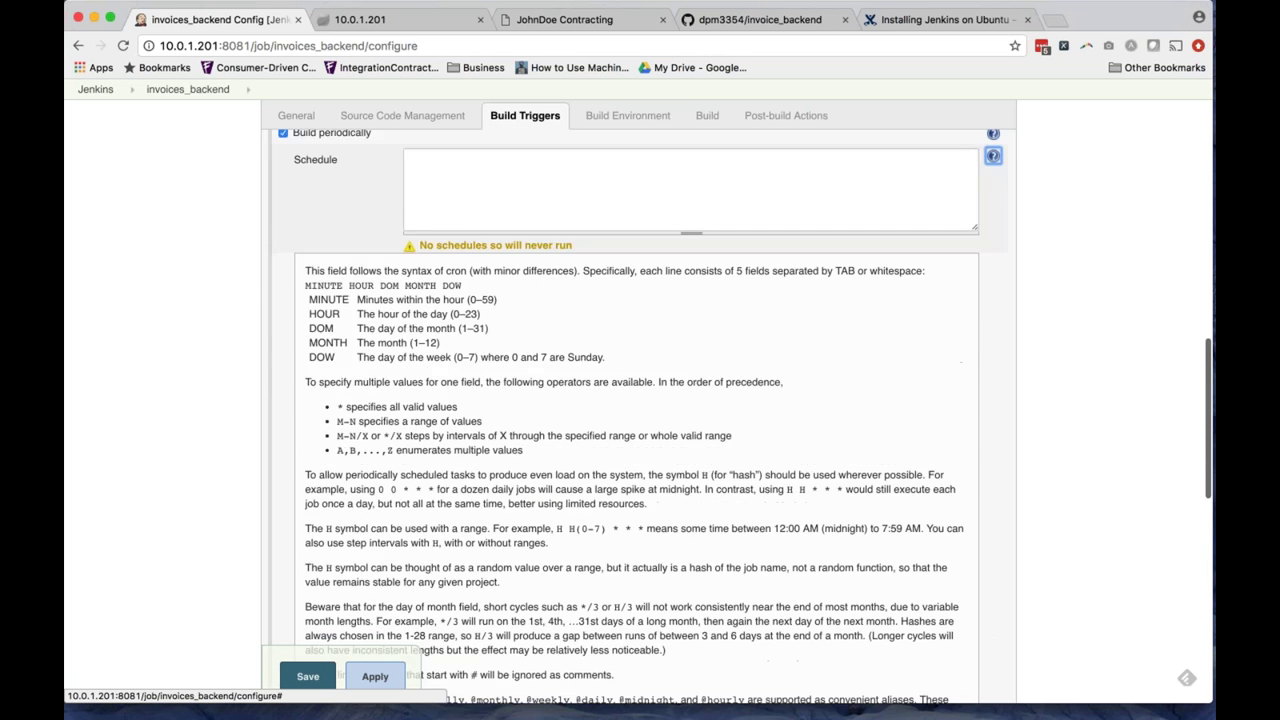
click(476, 357)
click(993, 344)
click(560, 357)
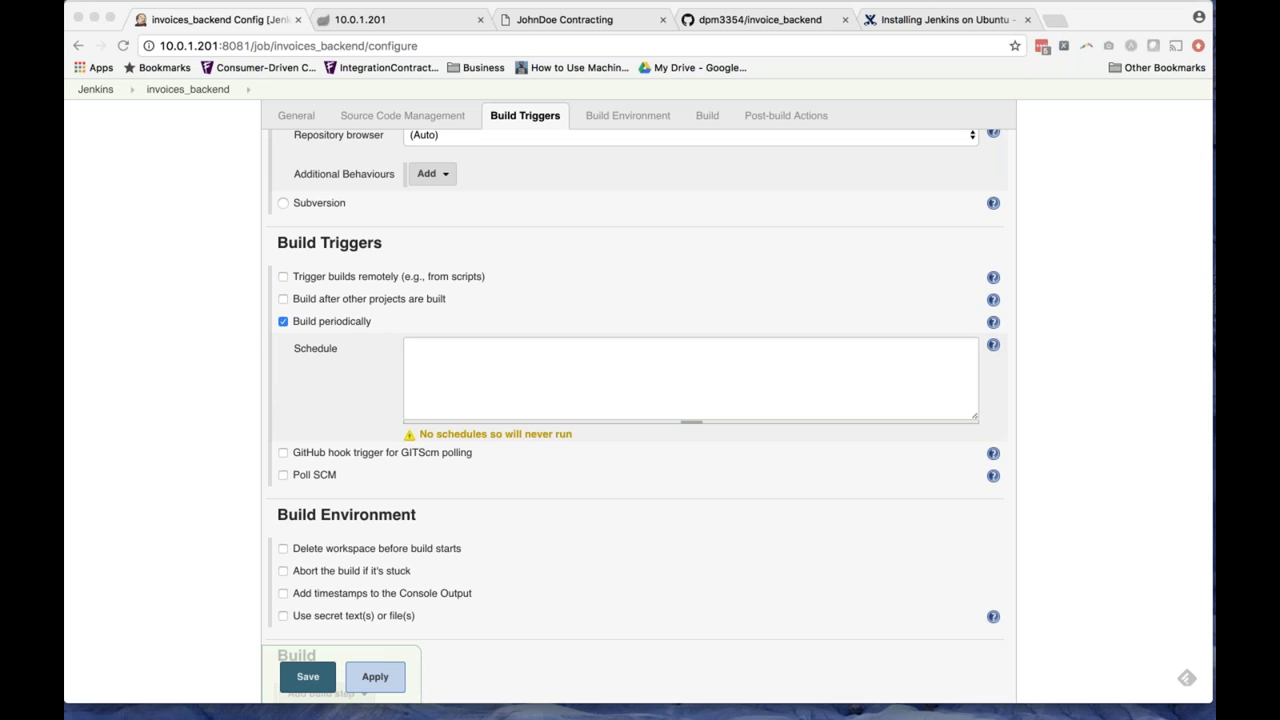
Set the Build periodically schedule to H H * * * and check its calculated run times.
click(436, 368)
text(H H * * *)
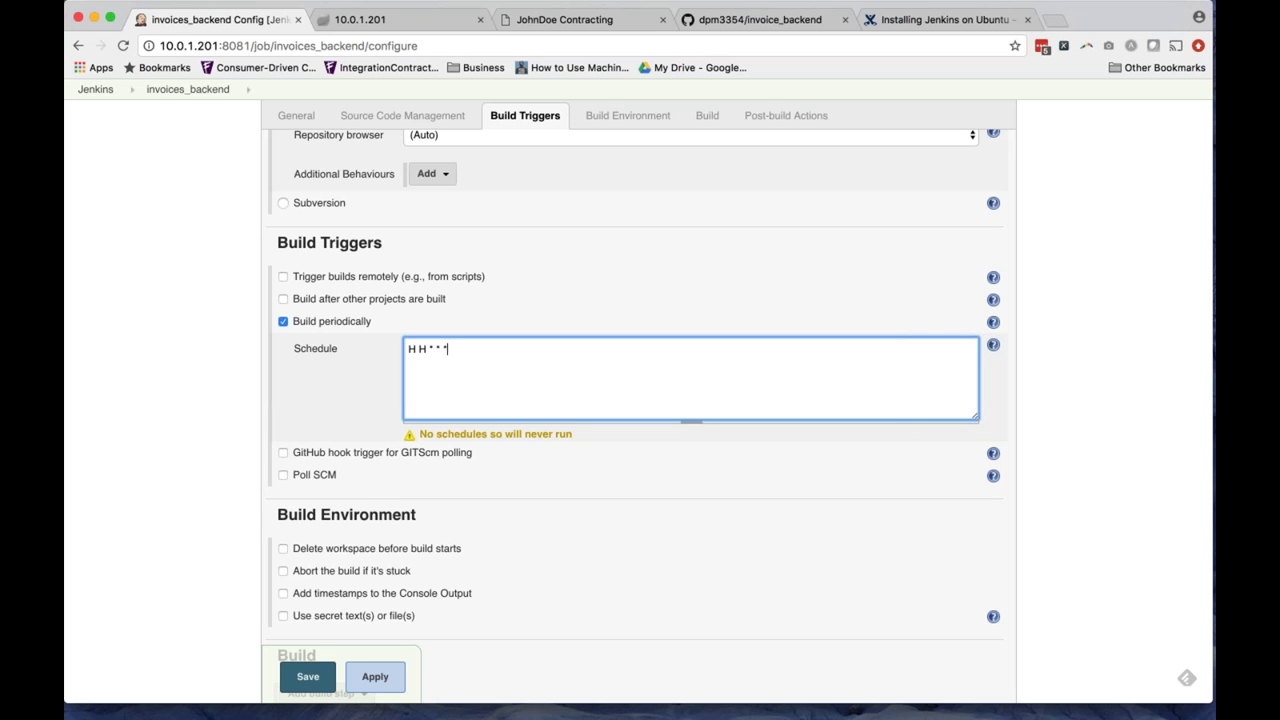
click(184, 500)
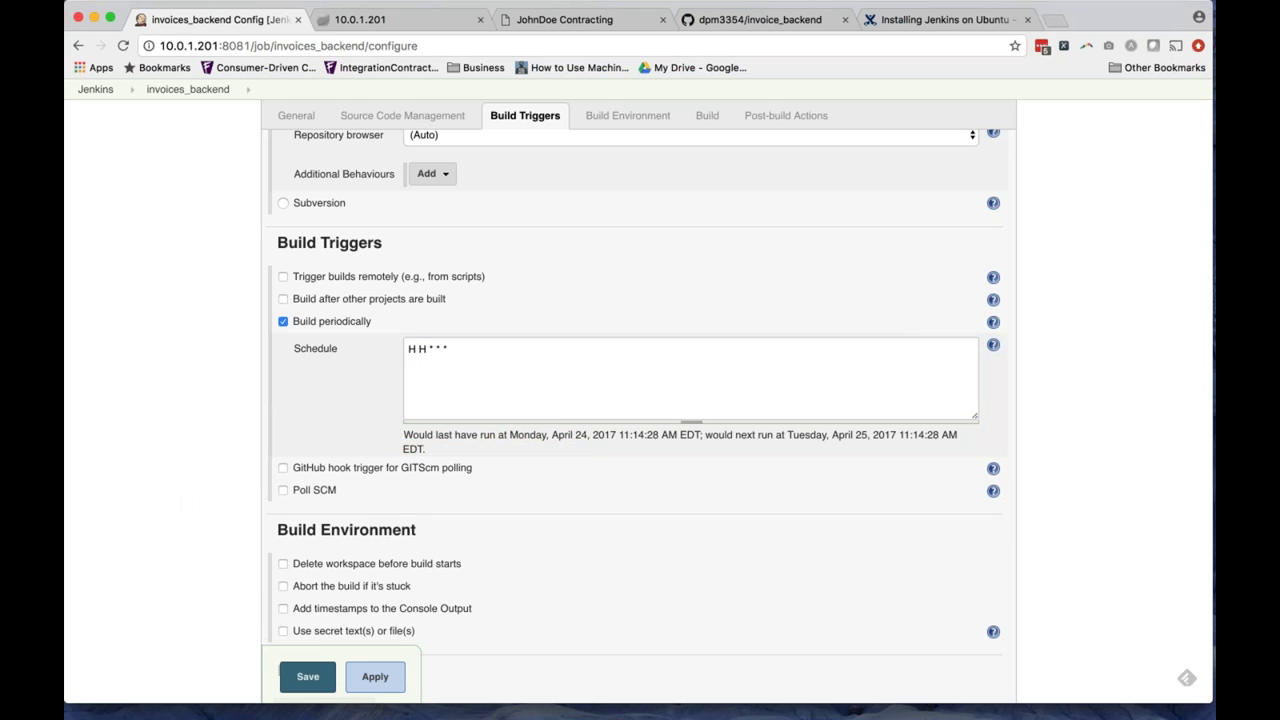
drag(404, 434, 662, 434)
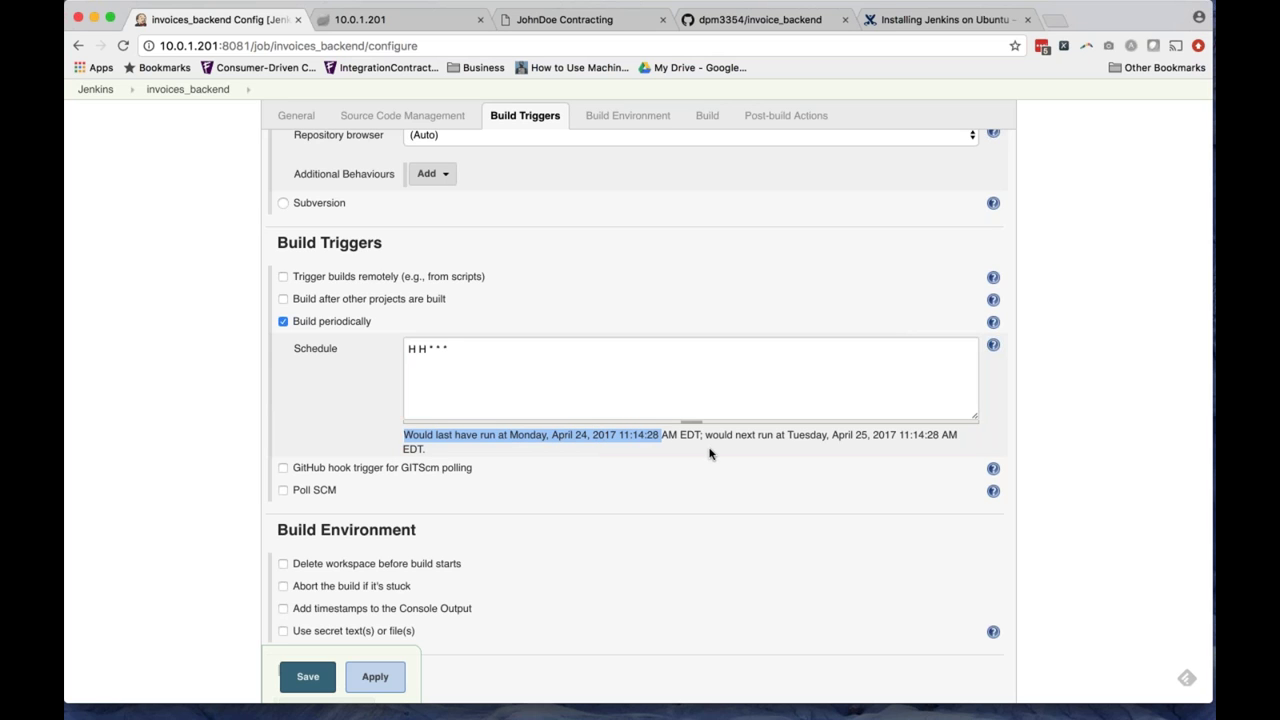
drag(788, 434, 903, 435)
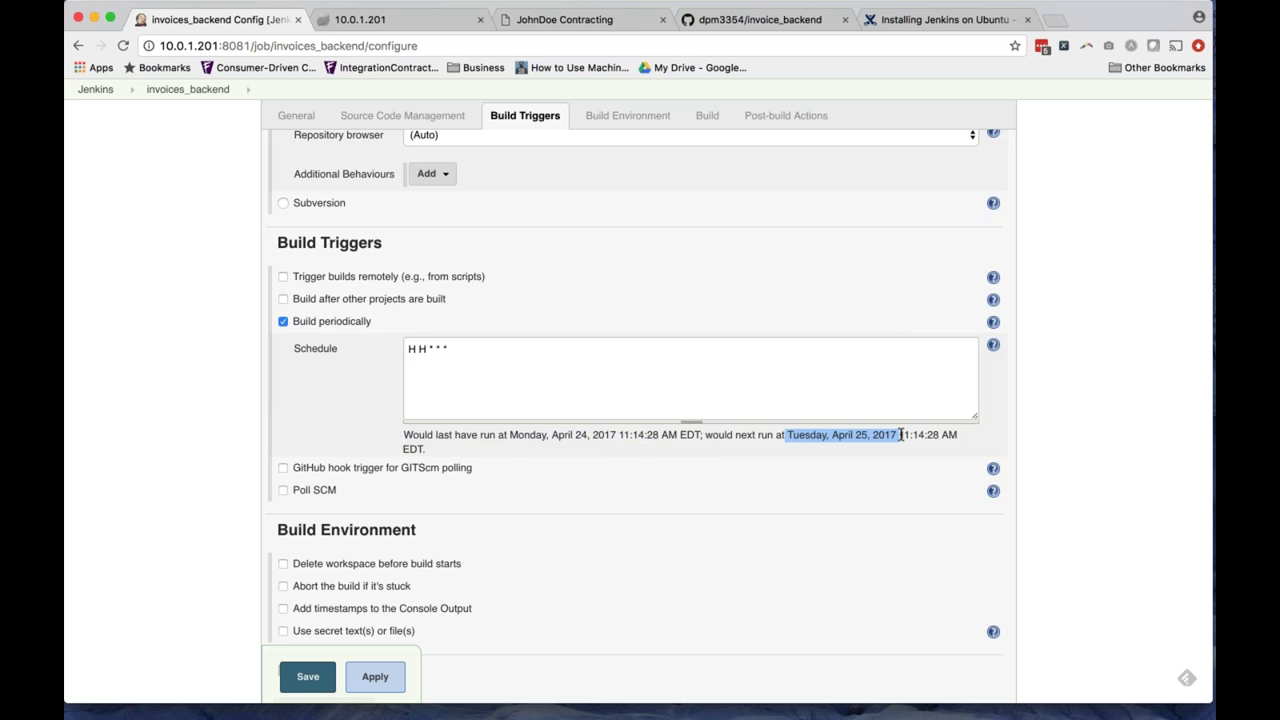
double_click(904, 434)
Enable the Poll SCM trigger and set its schedule to H/15 * * * *.
scroll(280, 458, down, 1)
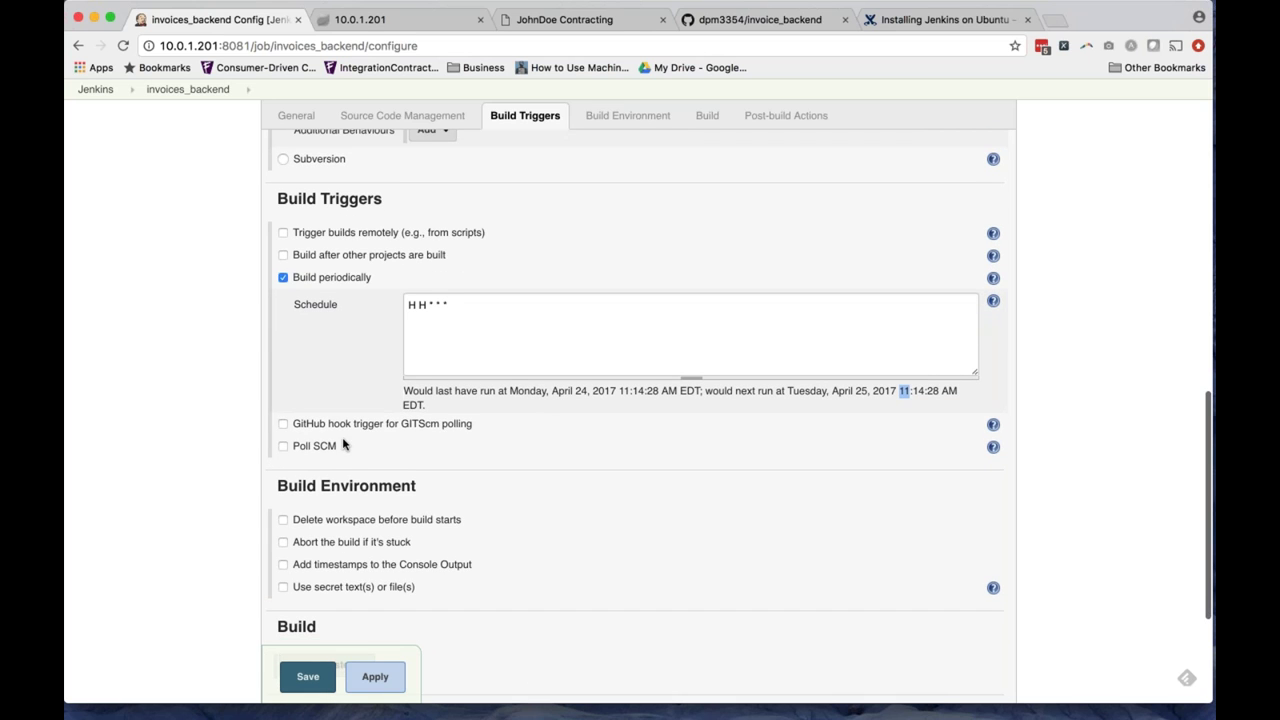
scroll(237, 434, down, 1)
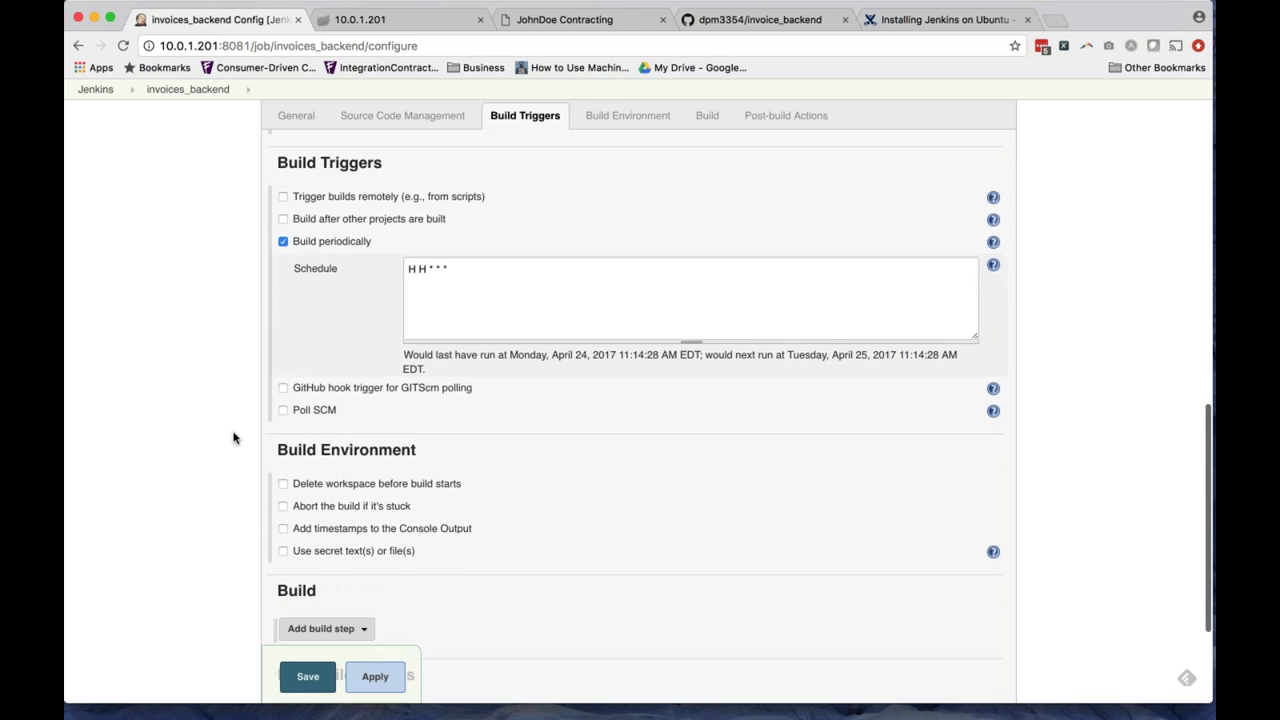
click(284, 411)
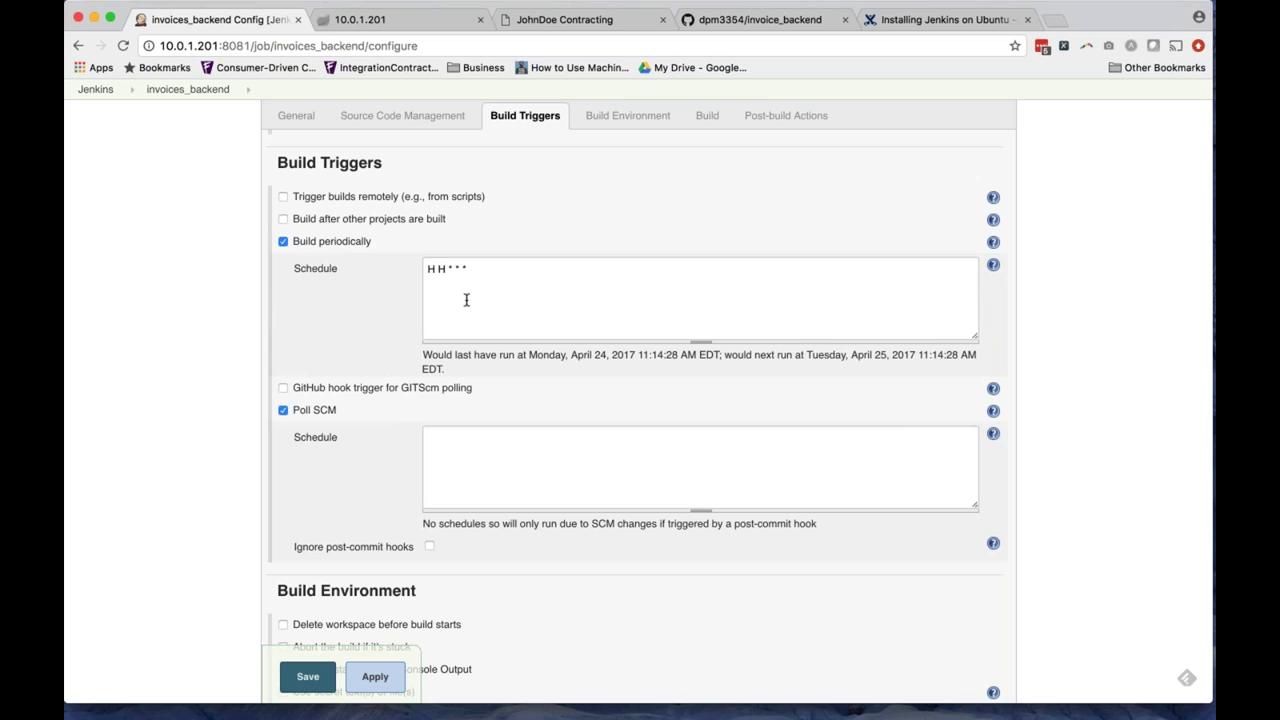
click(492, 448)
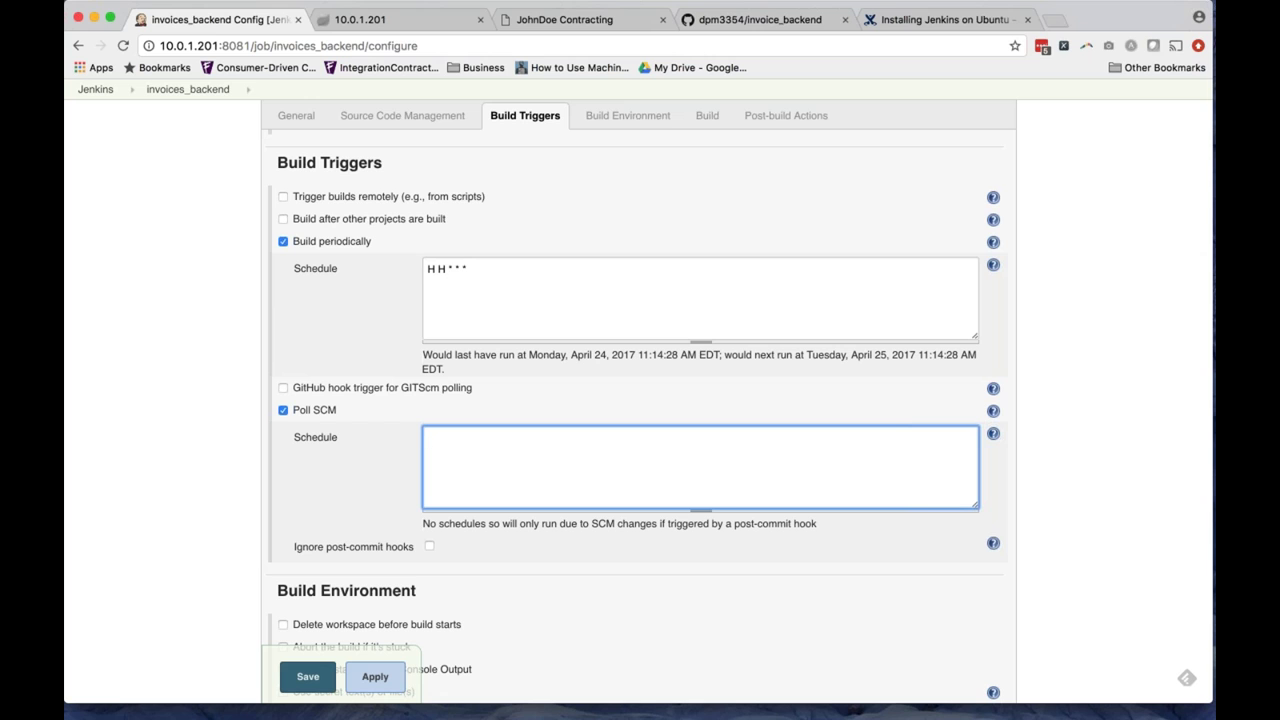
key(super+Tab)
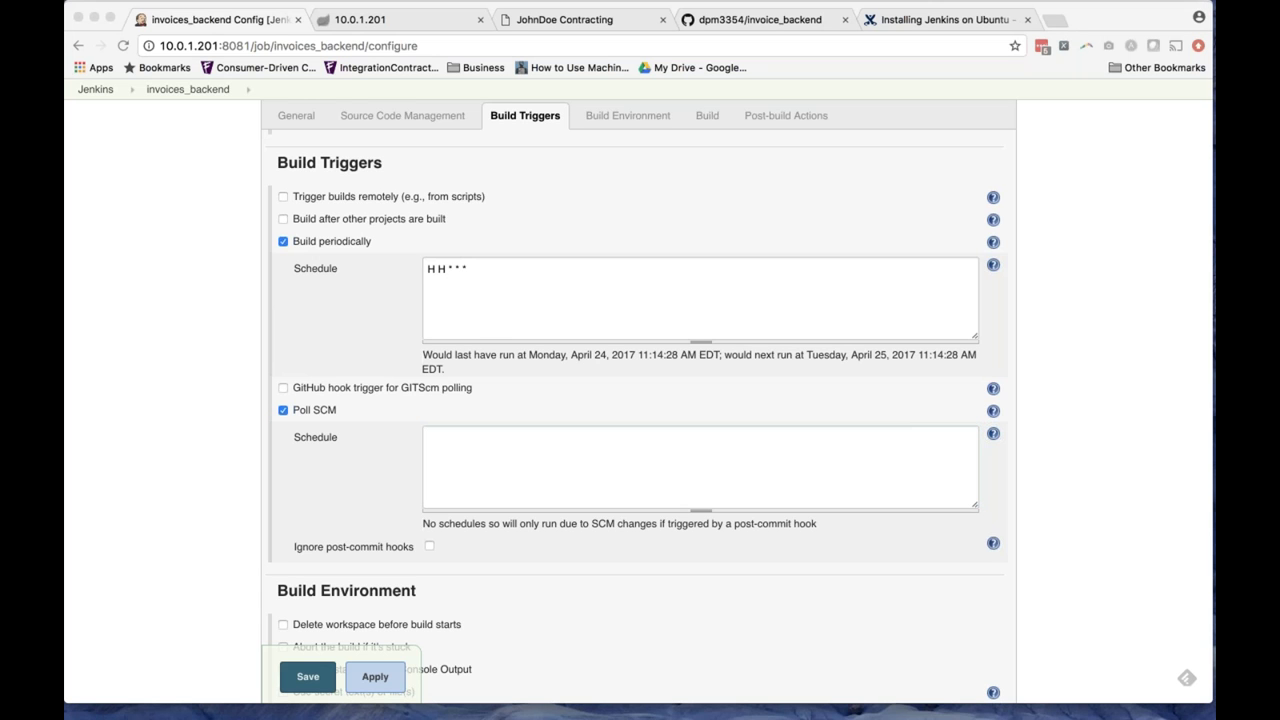
click(611, 458)
text(H/15 * * * *)
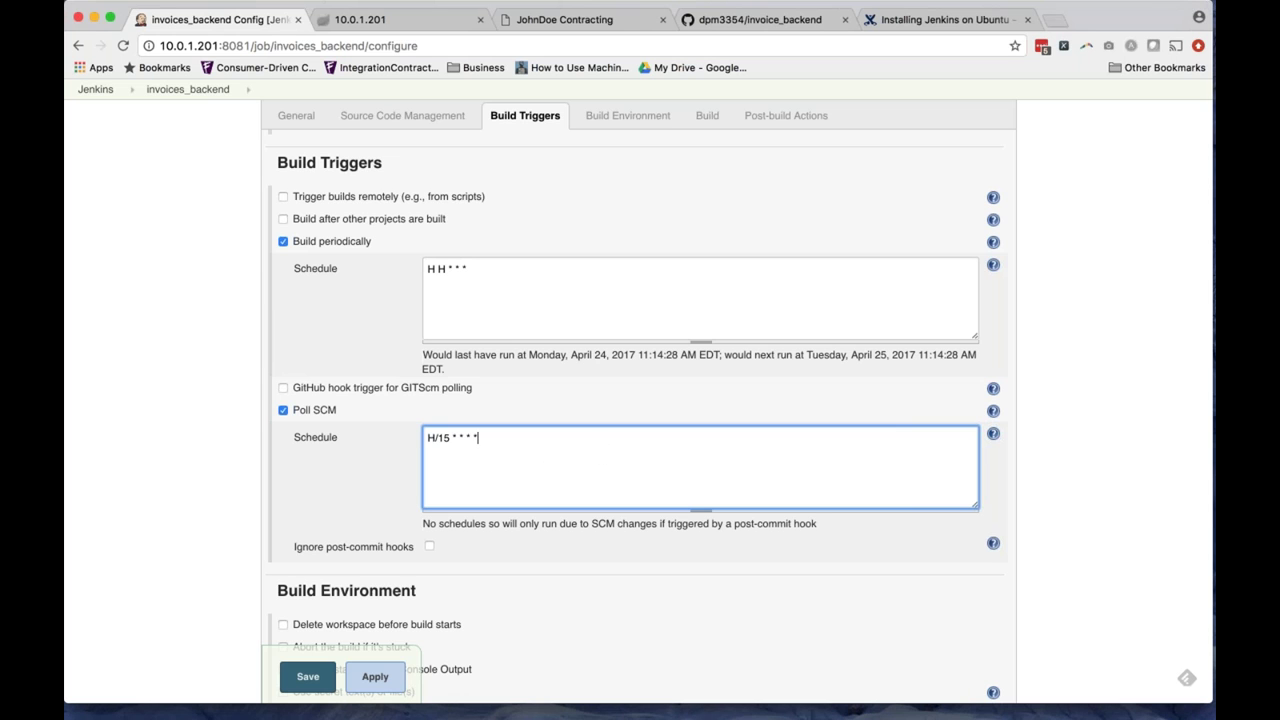
click(365, 505)
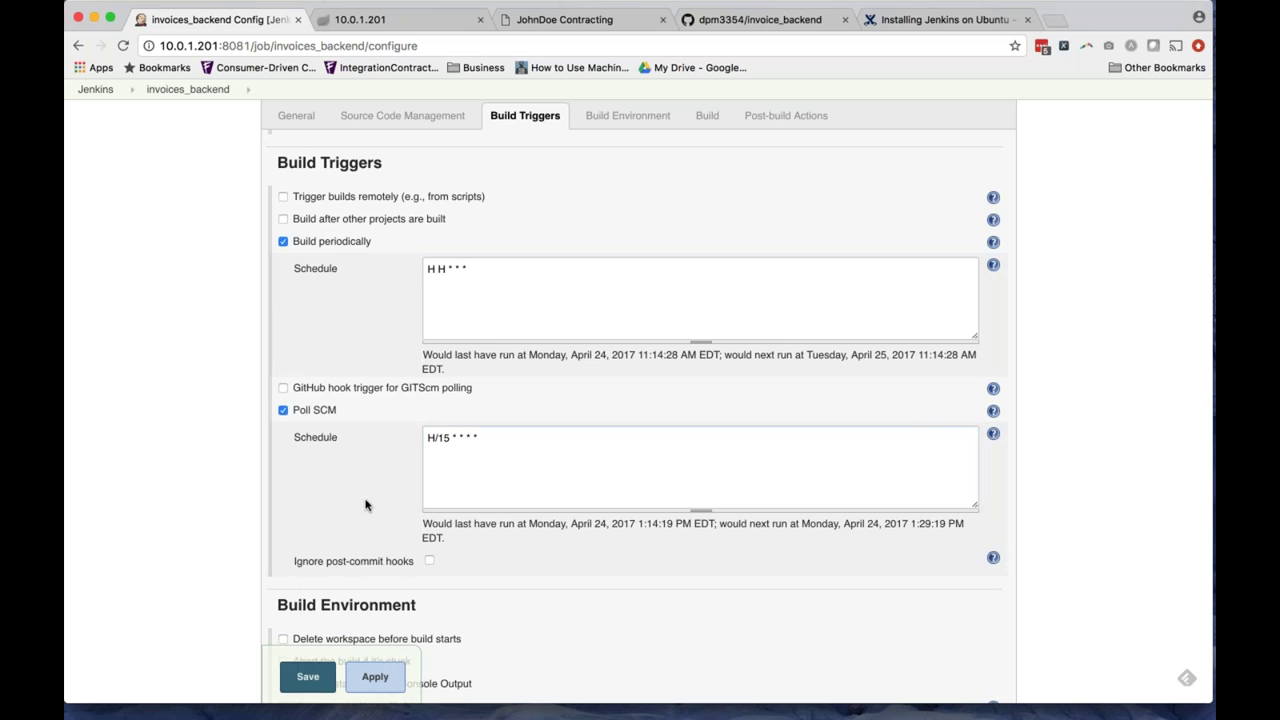
Enable the build environment option that deletes the workspace before the build starts.
scroll(365, 505, down, 3)
scroll(230, 500, down, 2)
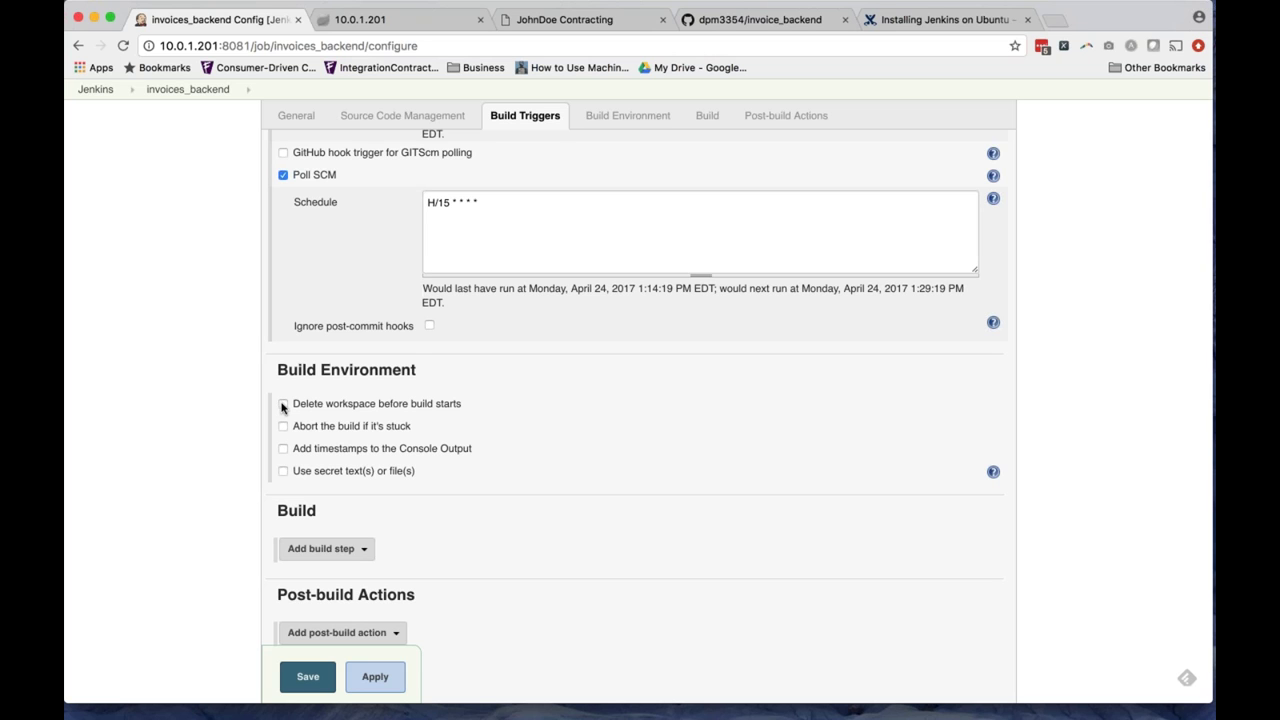
click(283, 404)
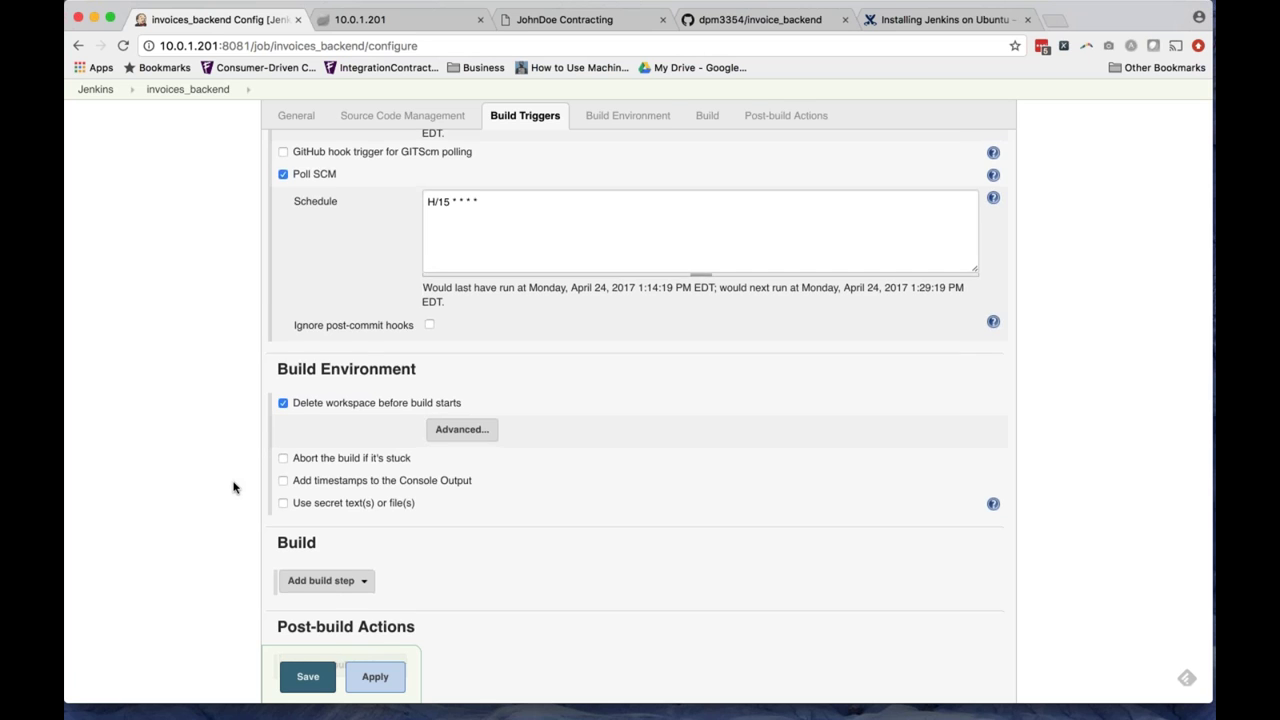
Add an Execute shell build step with the command echo "mvn spring-boot:run" | at now + 1 minutes.
scroll(233, 487, down, 3)
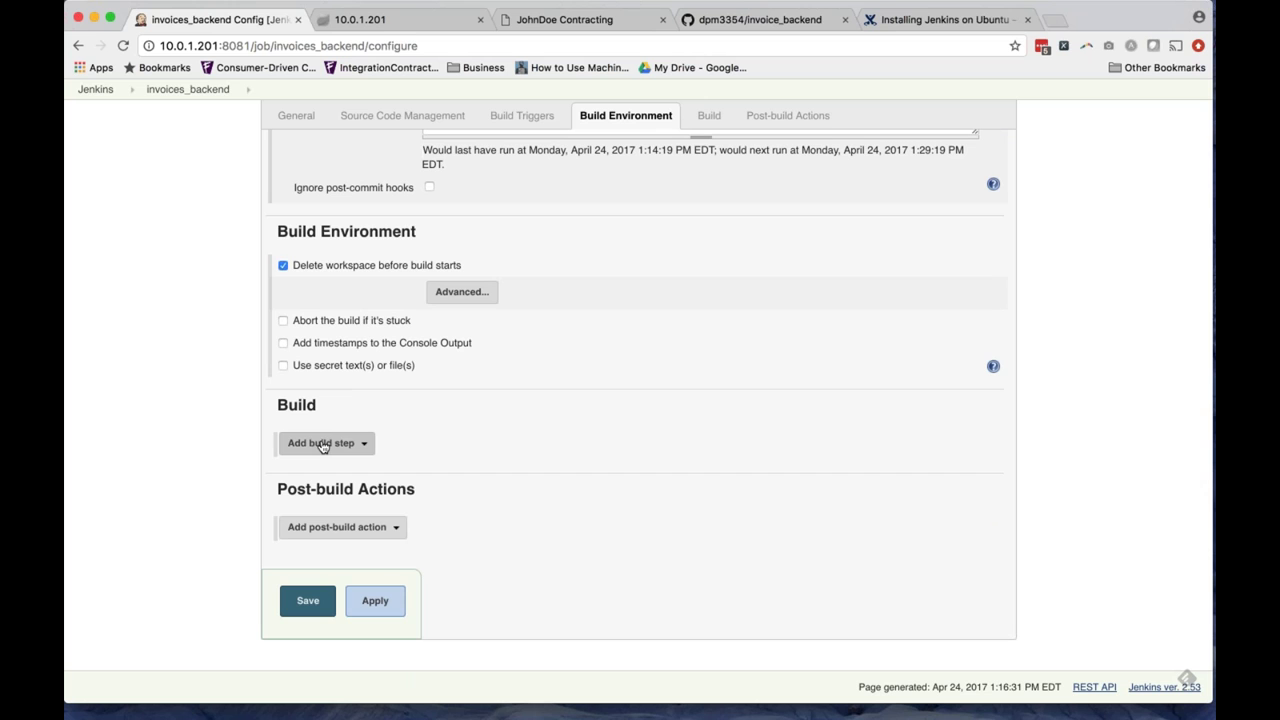
scroll(211, 448, down, 1)
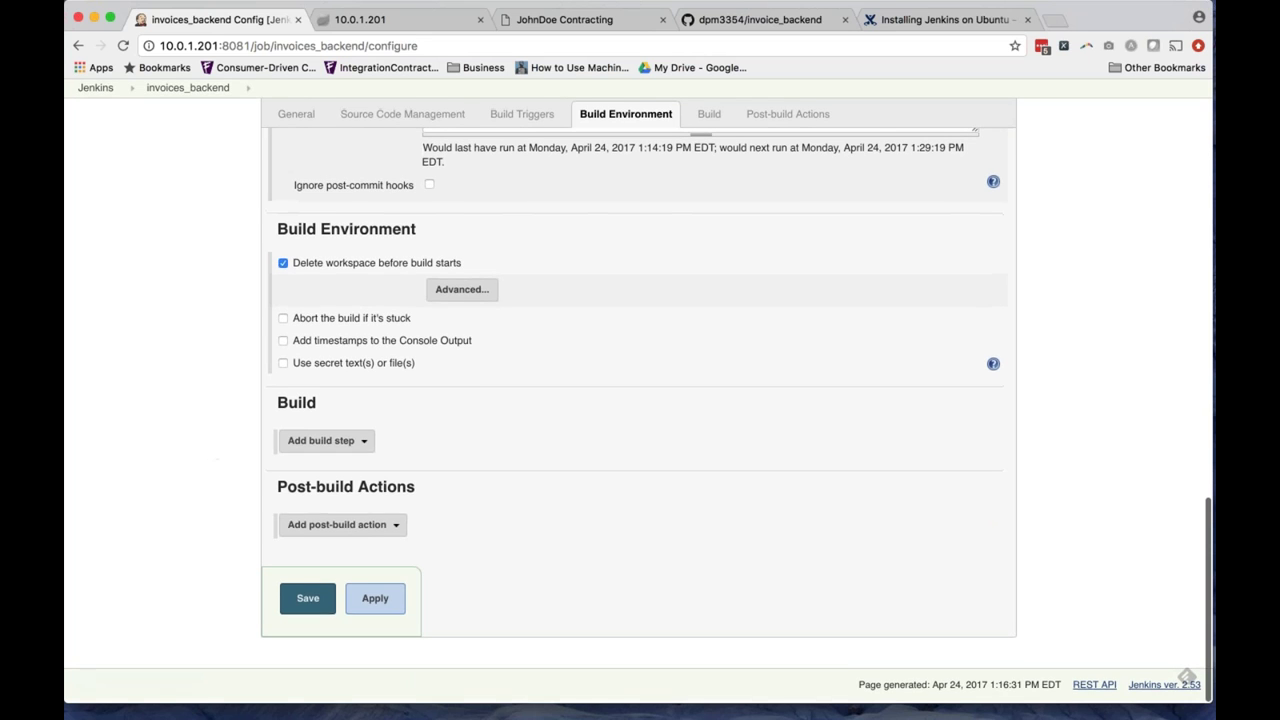
click(320, 442)
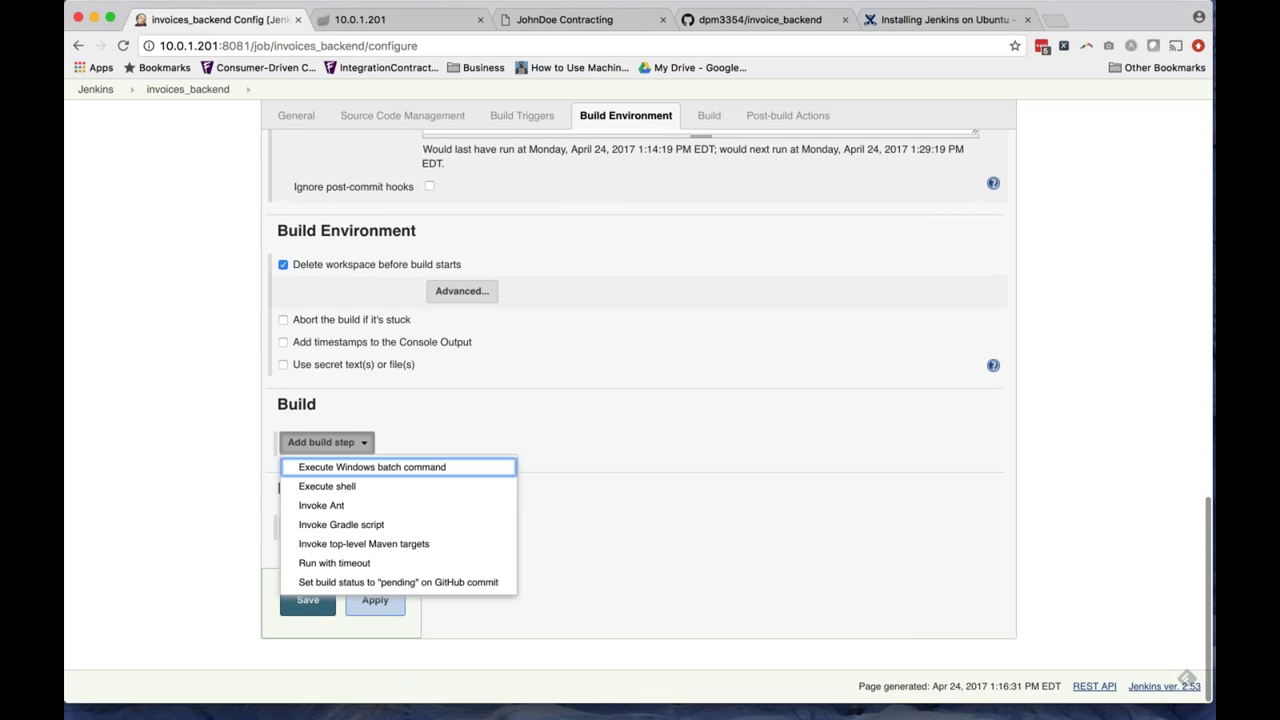
click(369, 488)
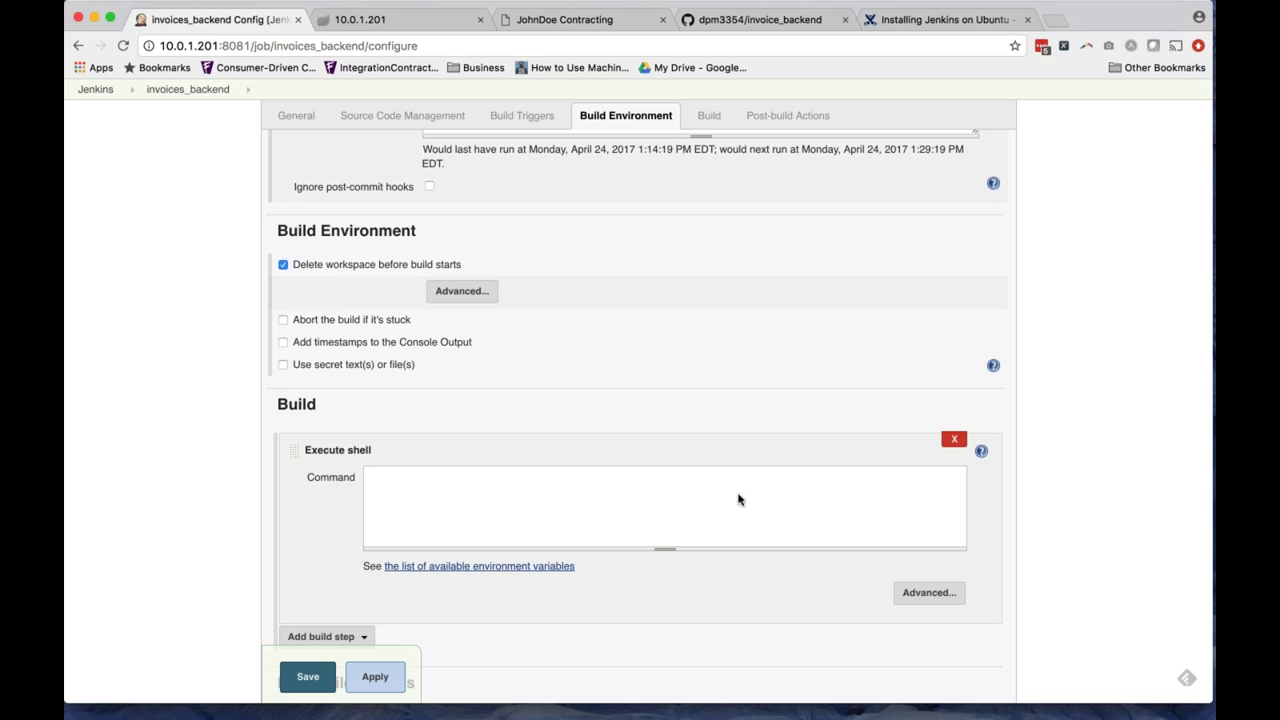
key(super+Tab)
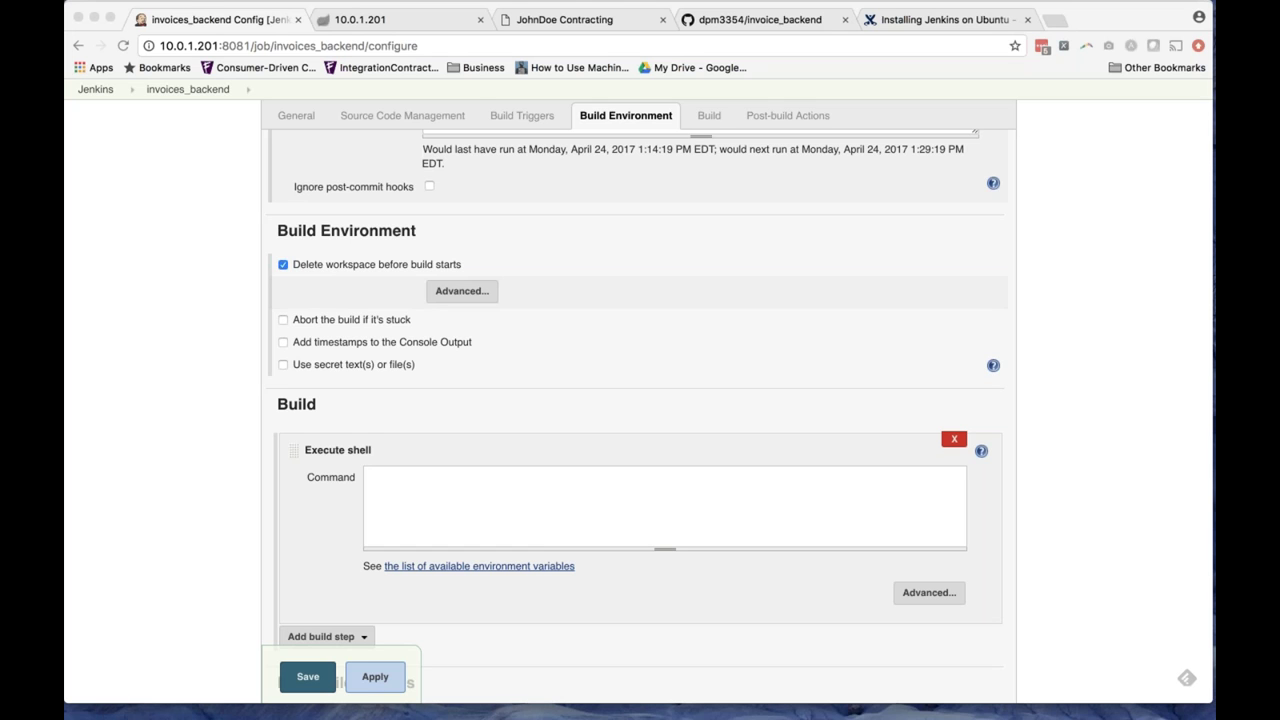
click(468, 493)
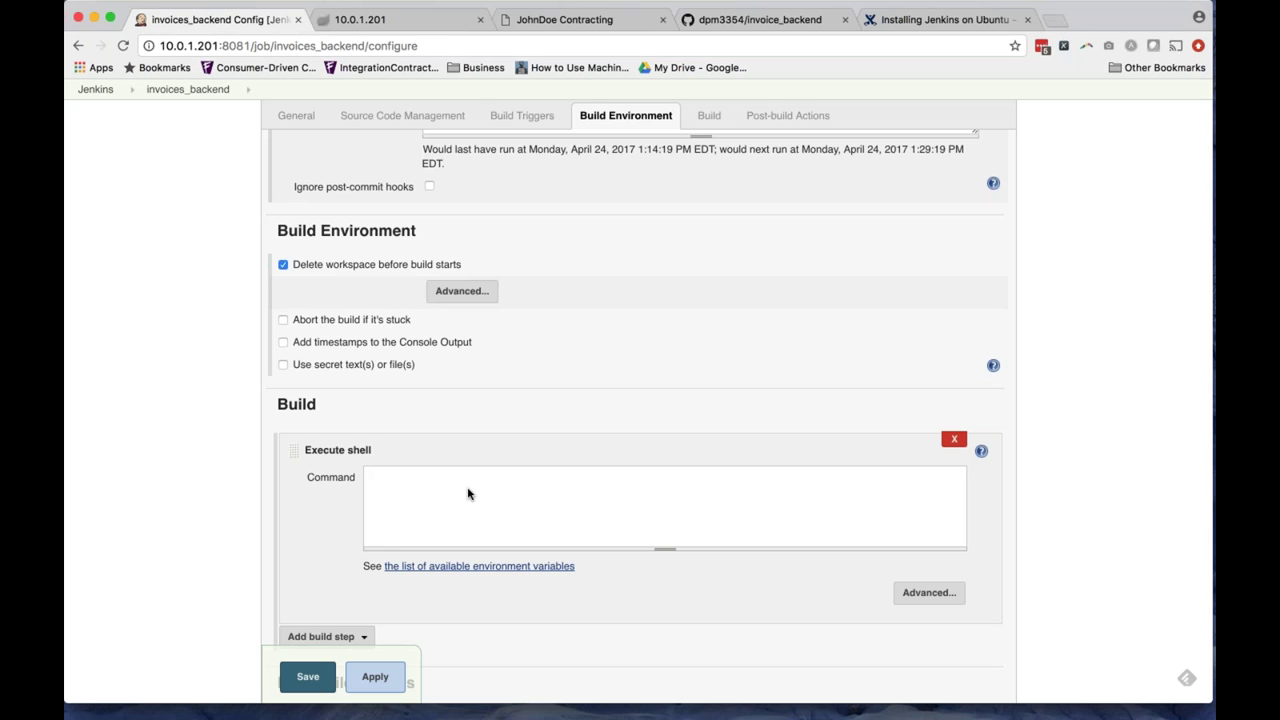
right_click(468, 493)
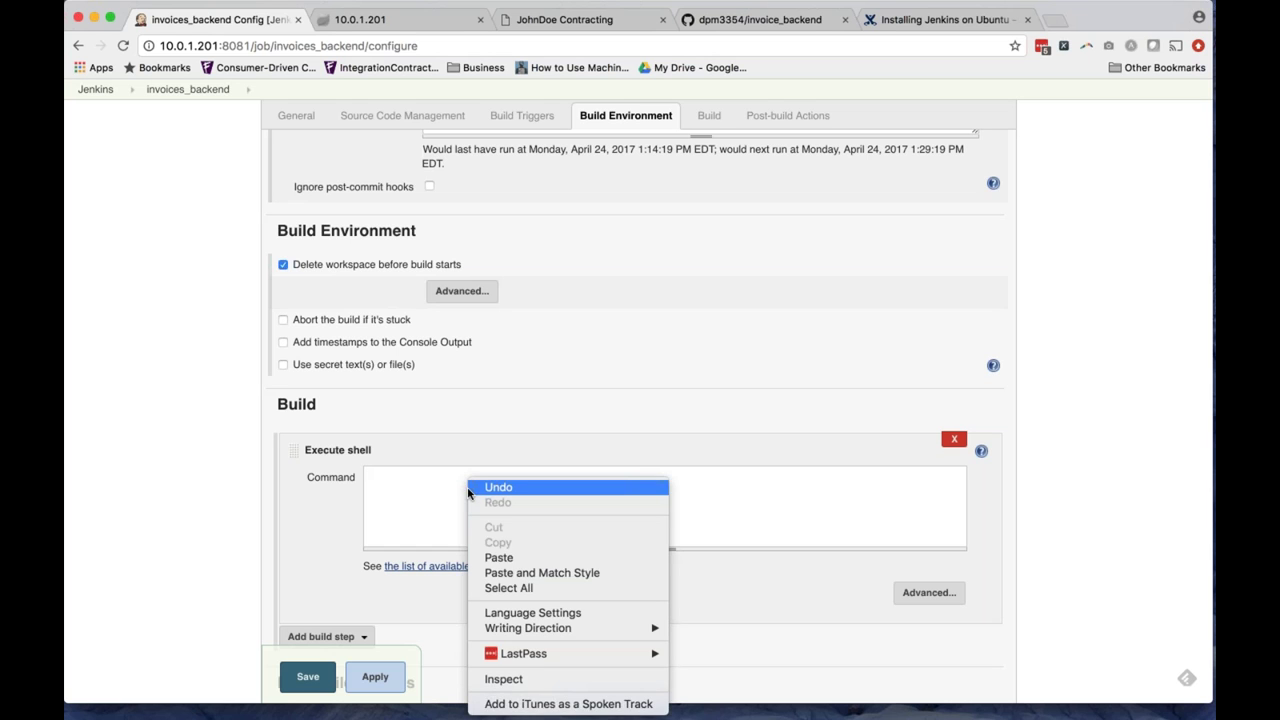
click(498, 557)
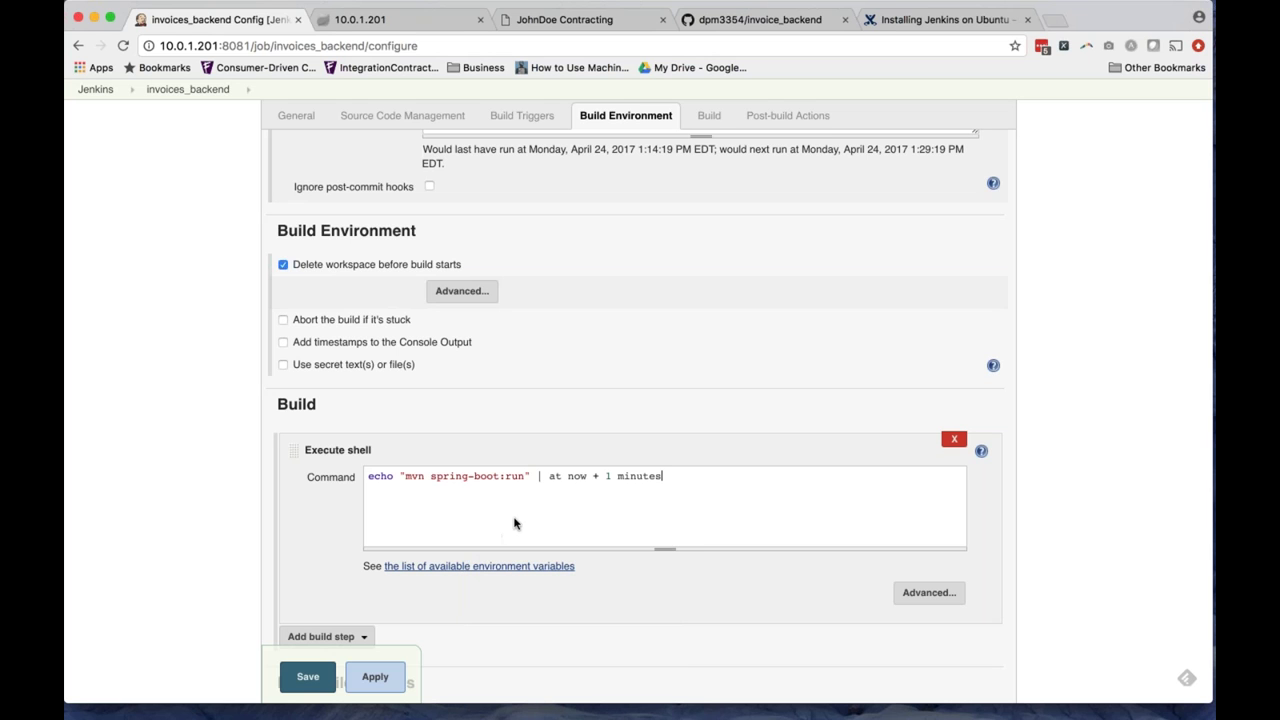
Examine the parts of the shell command: the echoed Maven run command and its scheduling with at.
drag(431, 477, 499, 477)
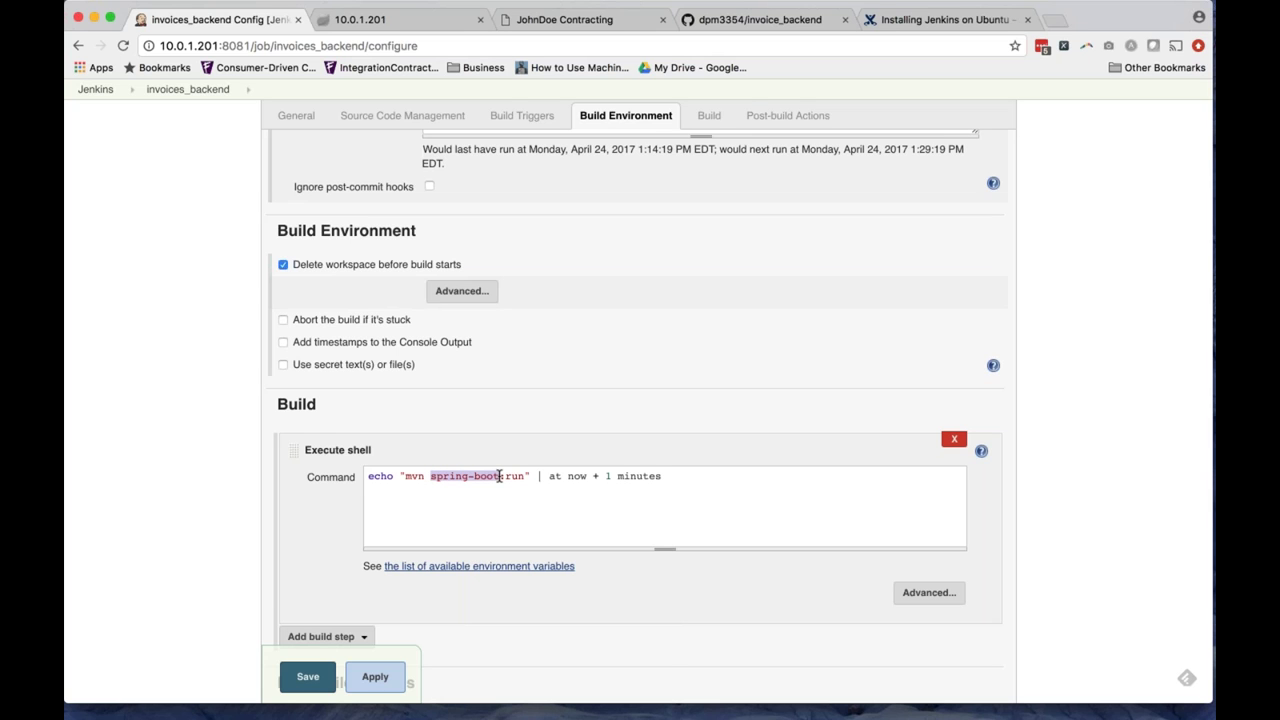
click(490, 518)
drag(406, 476, 527, 477)
click(435, 476)
click(410, 476)
double_click(378, 477)
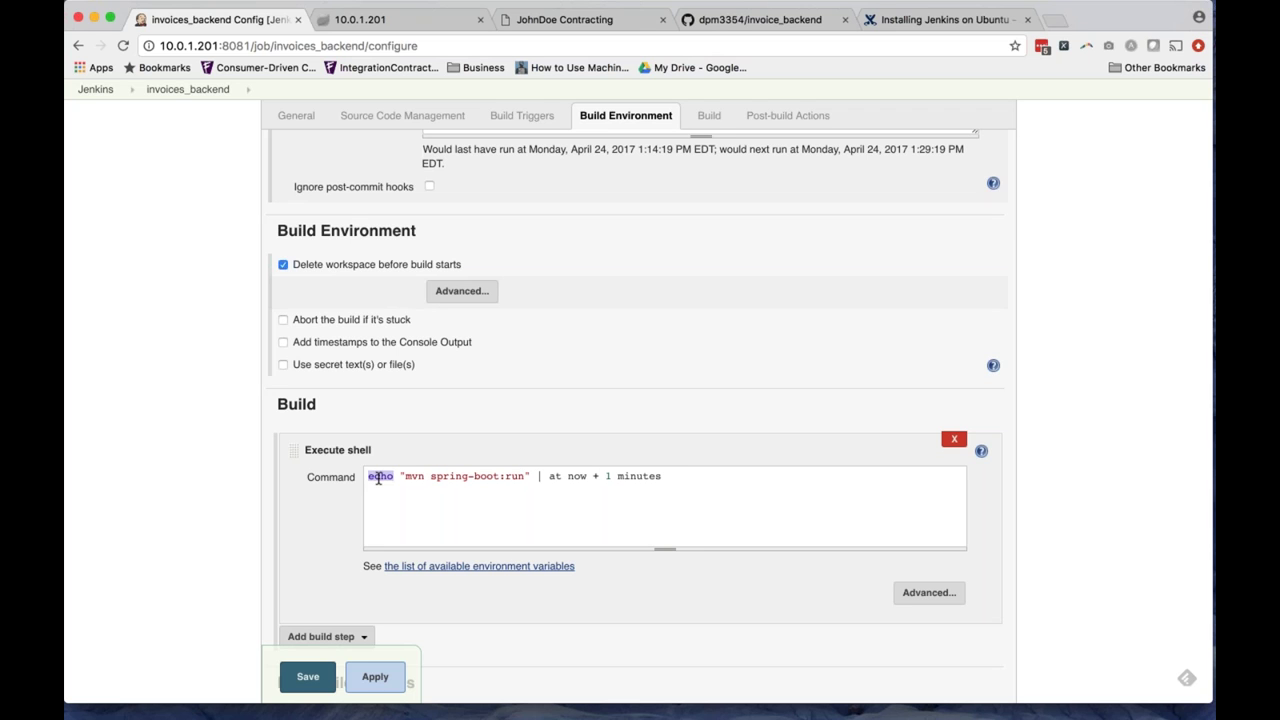
click(551, 479)
scroll(240, 516, down, 2)
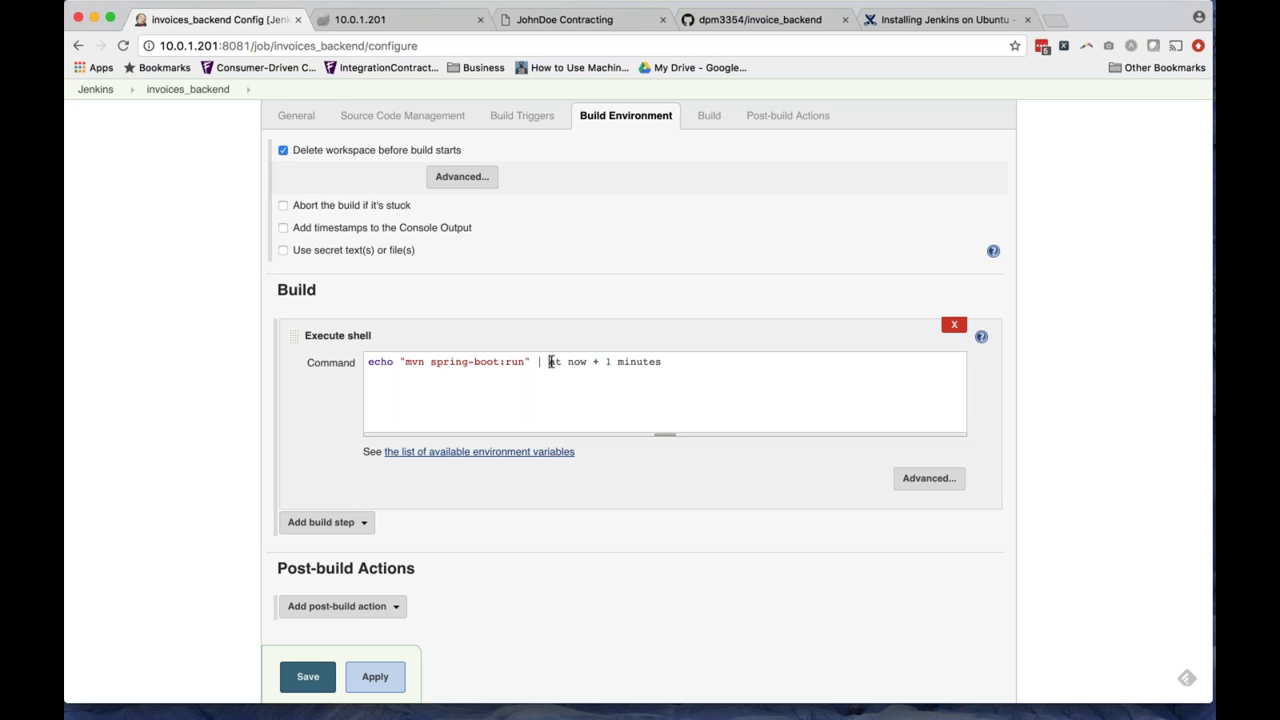
drag(548, 363, 563, 362)
double_click(576, 363)
drag(597, 363, 665, 363)
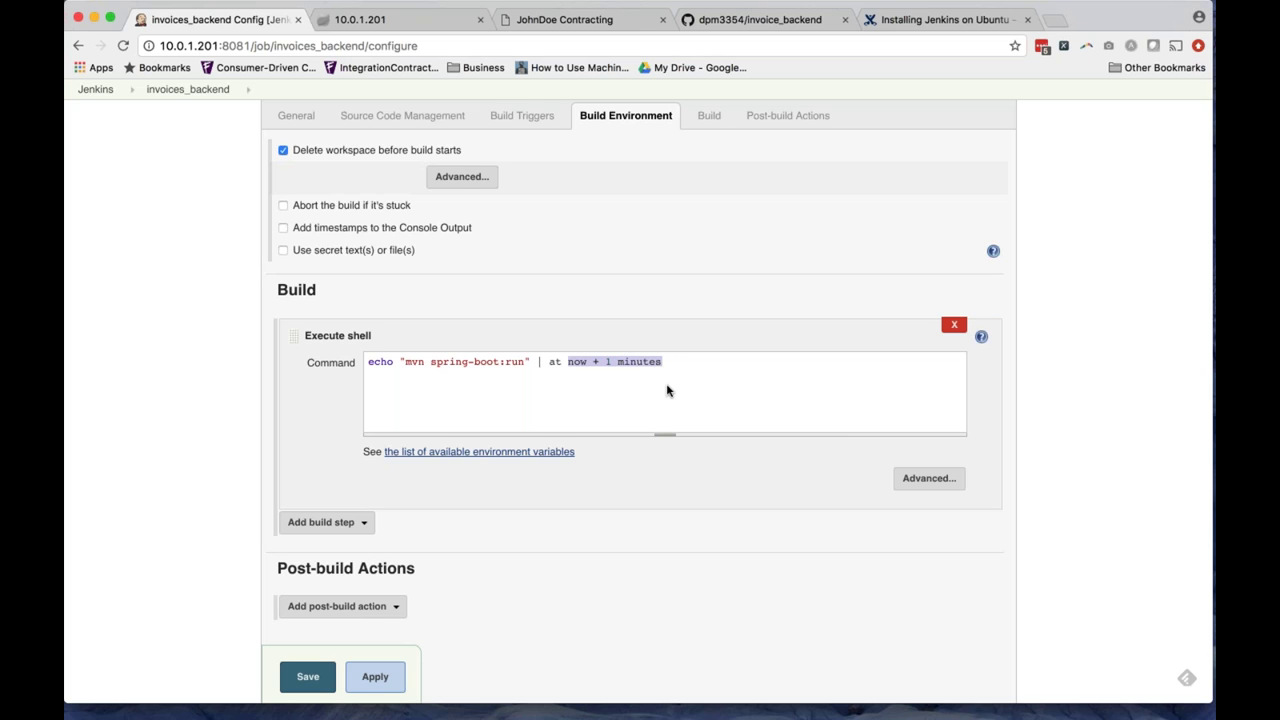
click(651, 392)
Review the build triggers and shell command, and check the application page at 10.0.1.201:8082/invoices before returning to the job configuration.
scroll(169, 305, up, 1)
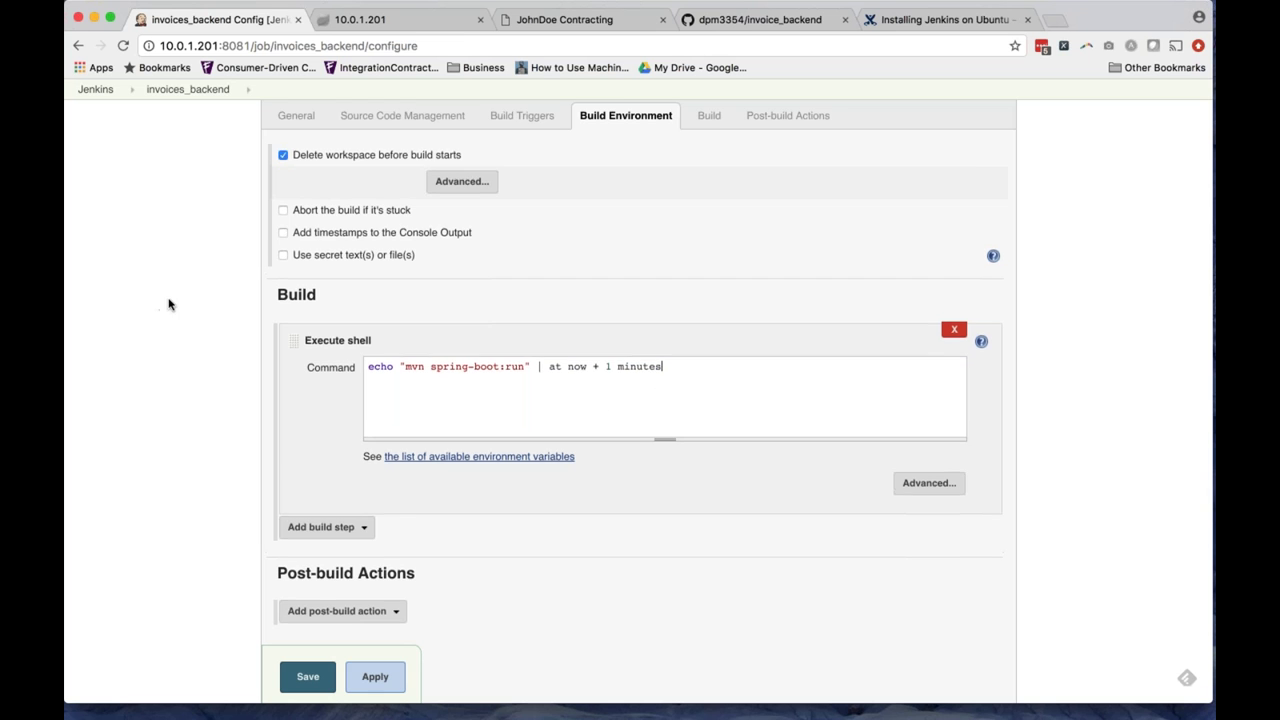
scroll(169, 305, up, 10)
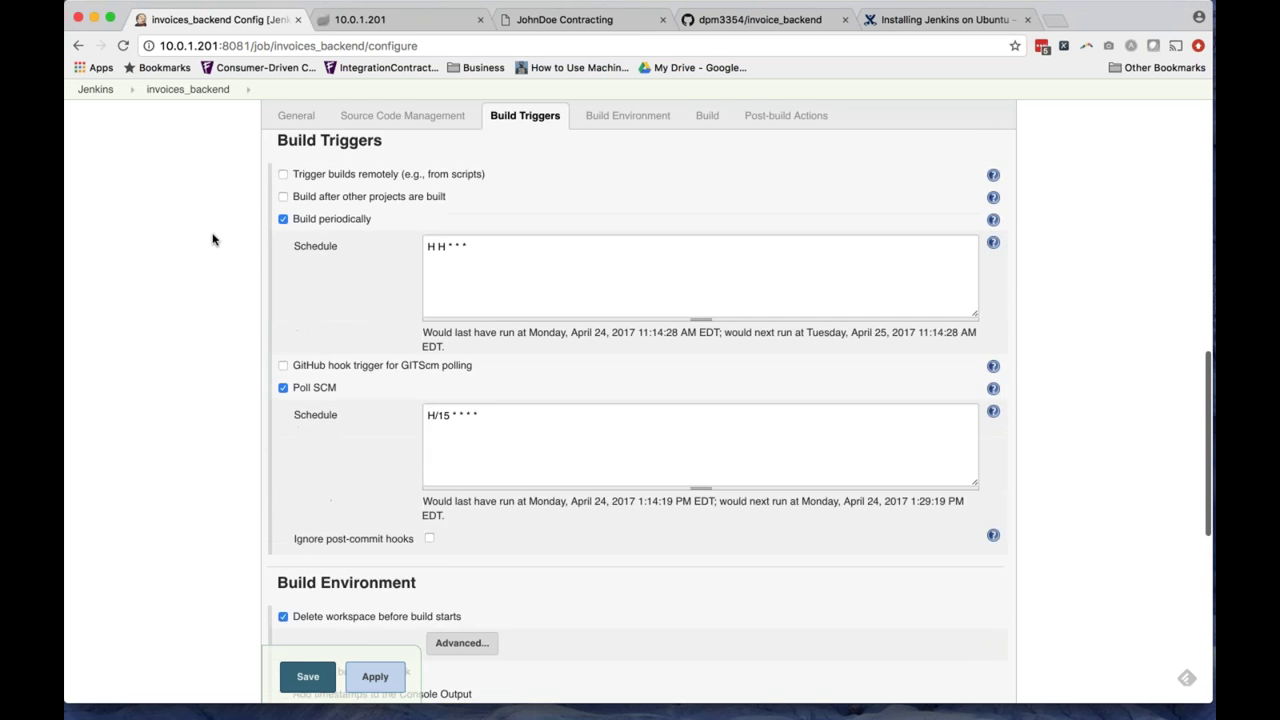
scroll(212, 239, down, 11)
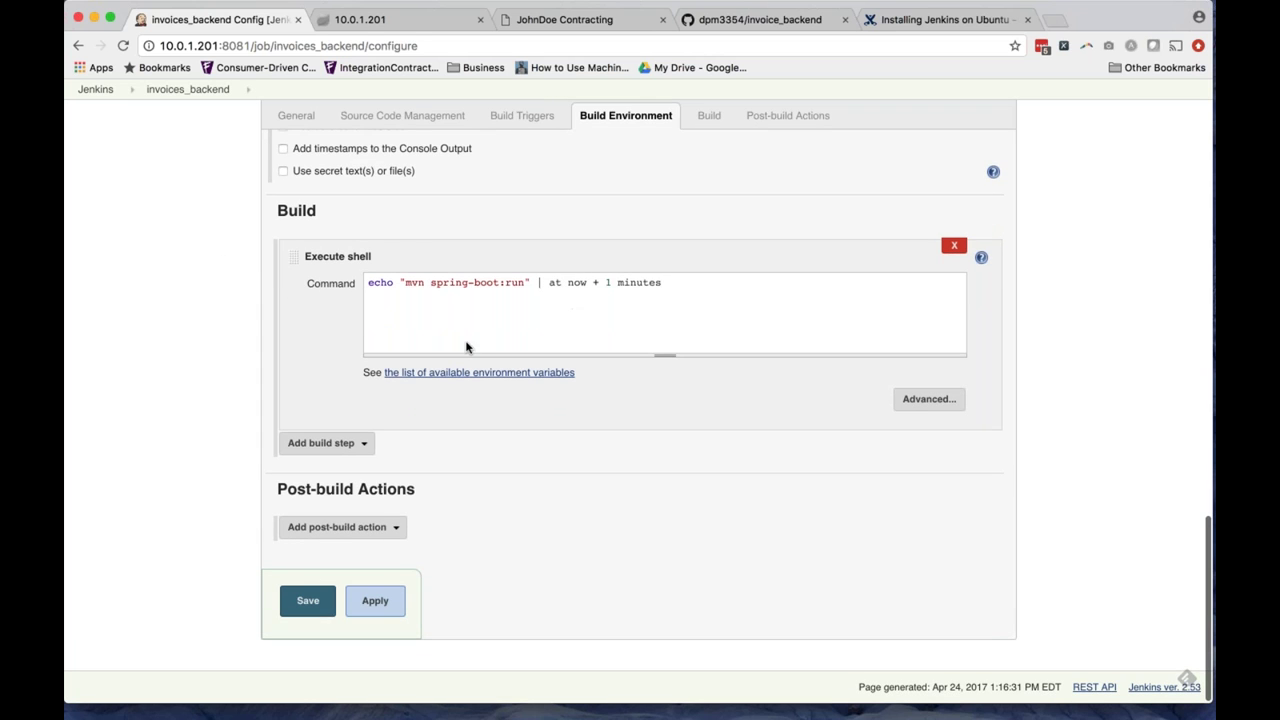
double_click(448, 282)
click(457, 282)
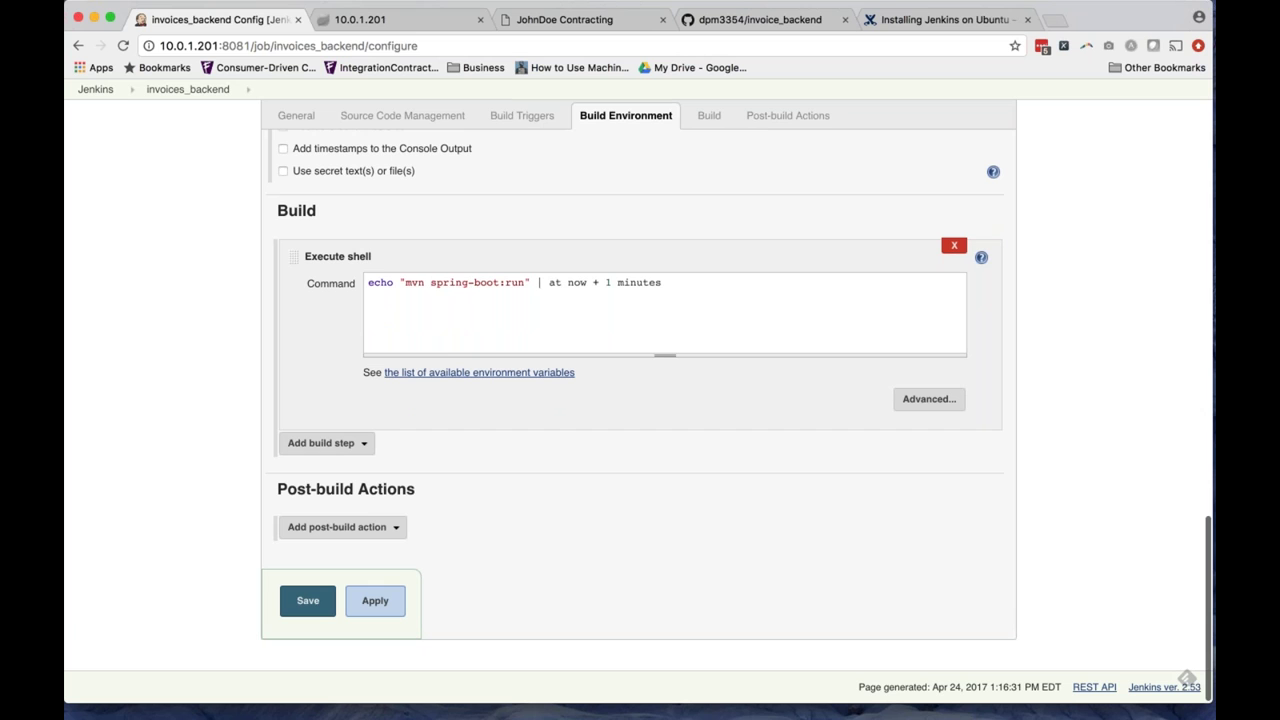
click(374, 20)
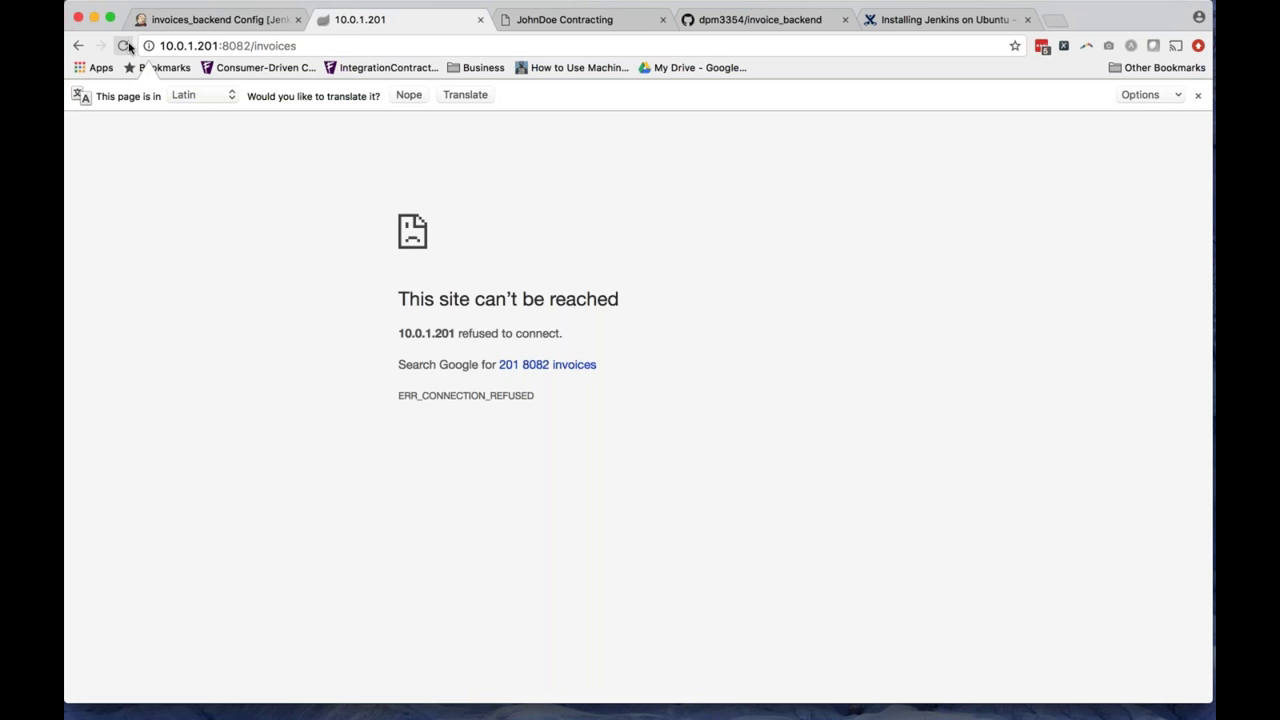
click(193, 22)
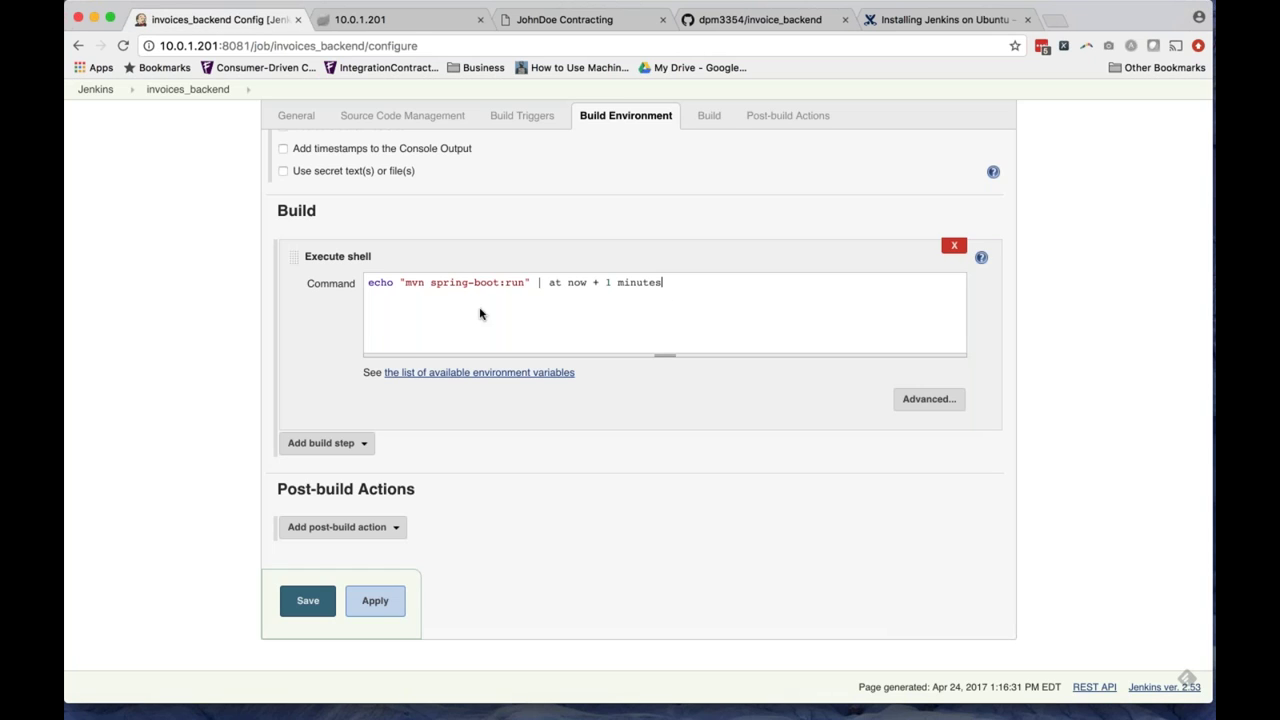
Add a second Execute shell build step with the command echo "pgrep -f spring-boot>/var/lib/jenkins/workspace/tmp.pid" | at now + 2 minutes.
click(324, 443)
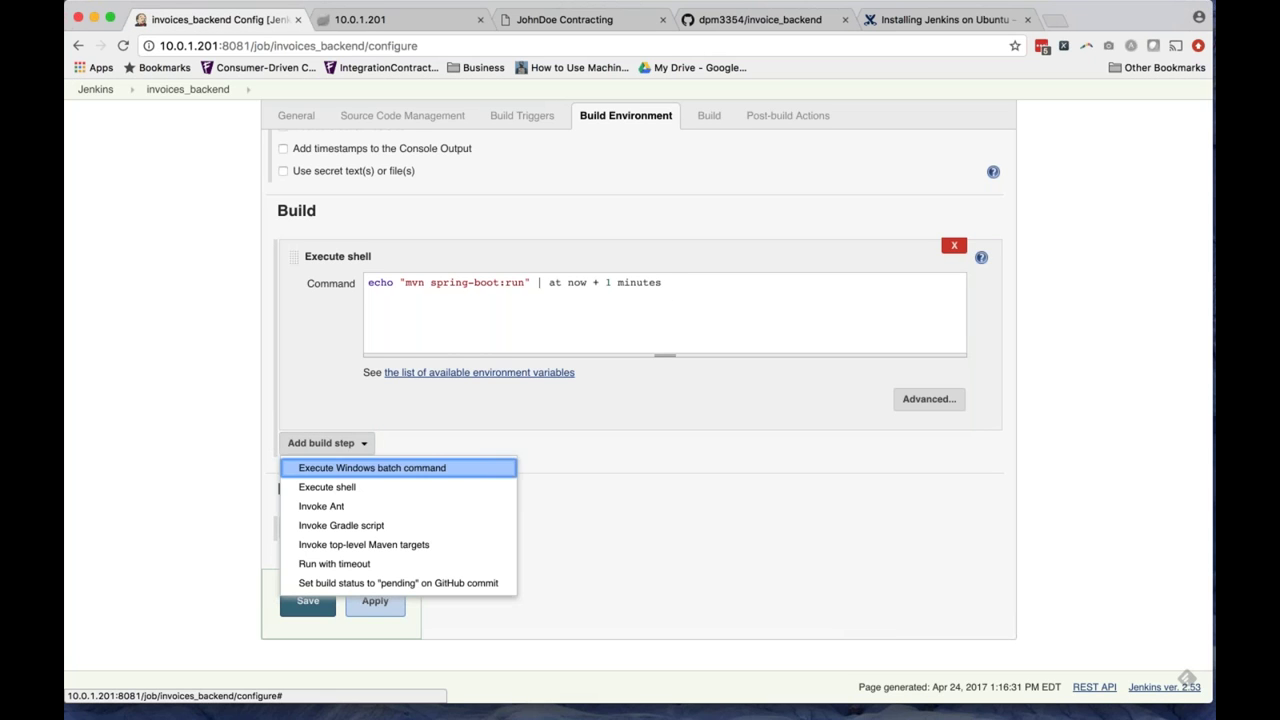
click(330, 486)
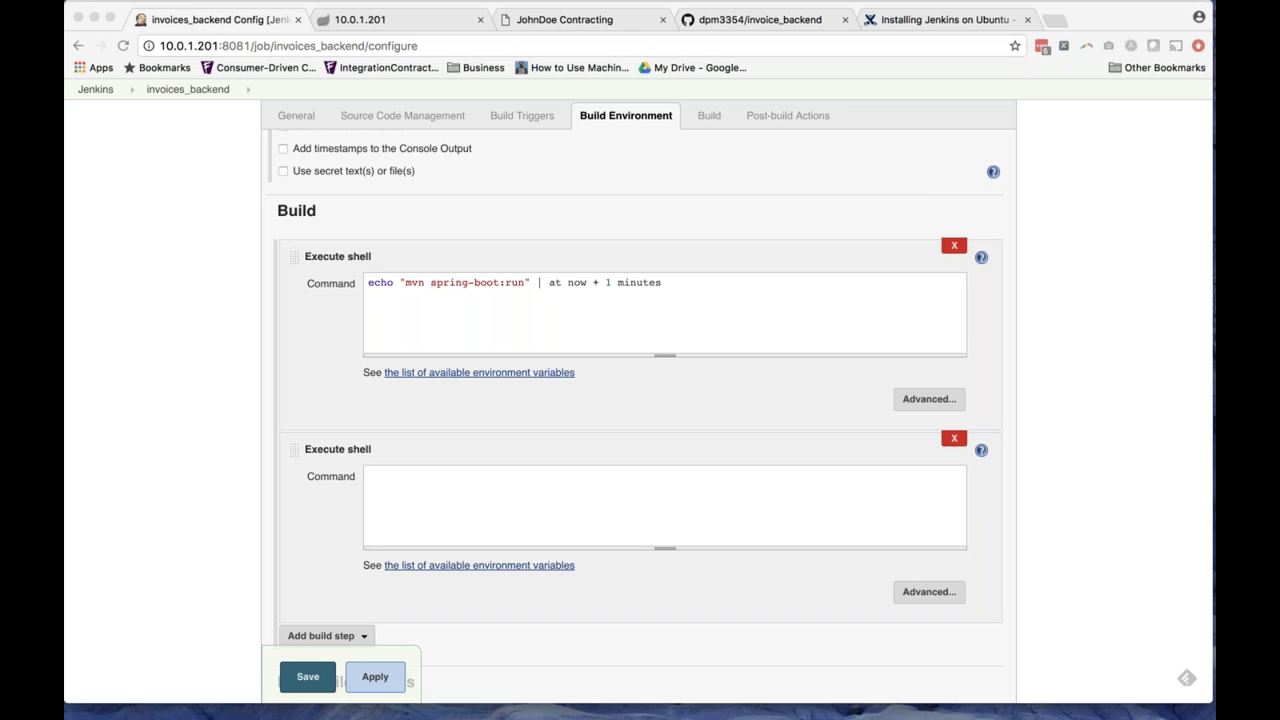
click(480, 489)
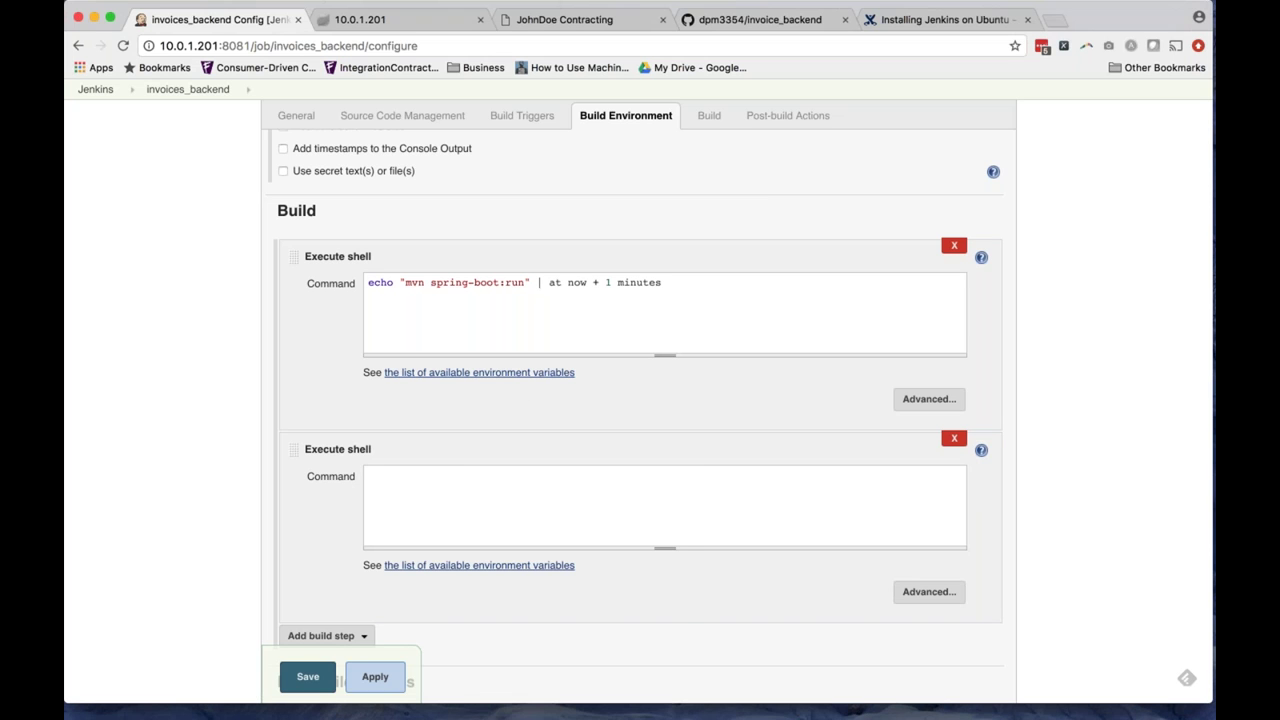
right_click(482, 480)
click(506, 556)
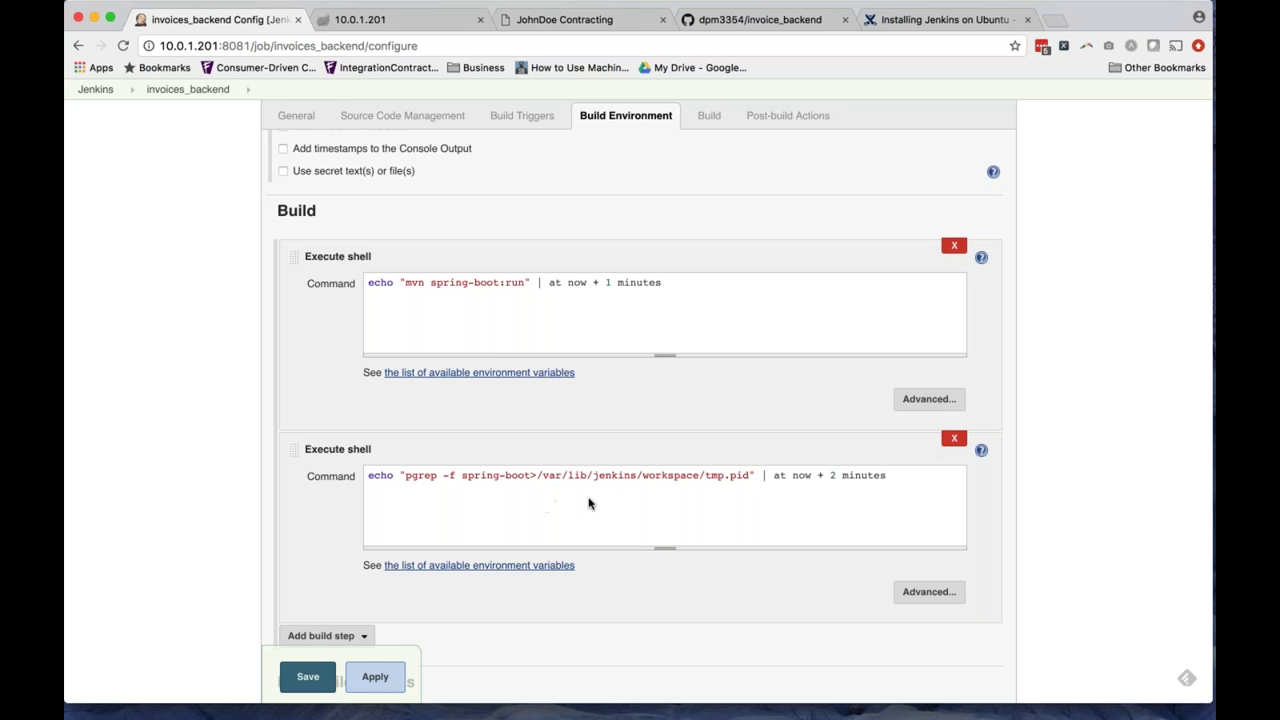
Examine the second shell command's pid file name, its delay, and the pgrep search for spring-boot.
double_click(724, 475)
click(816, 501)
drag(832, 475, 888, 476)
click(594, 518)
double_click(414, 476)
click(470, 476)
drag(463, 476, 529, 478)
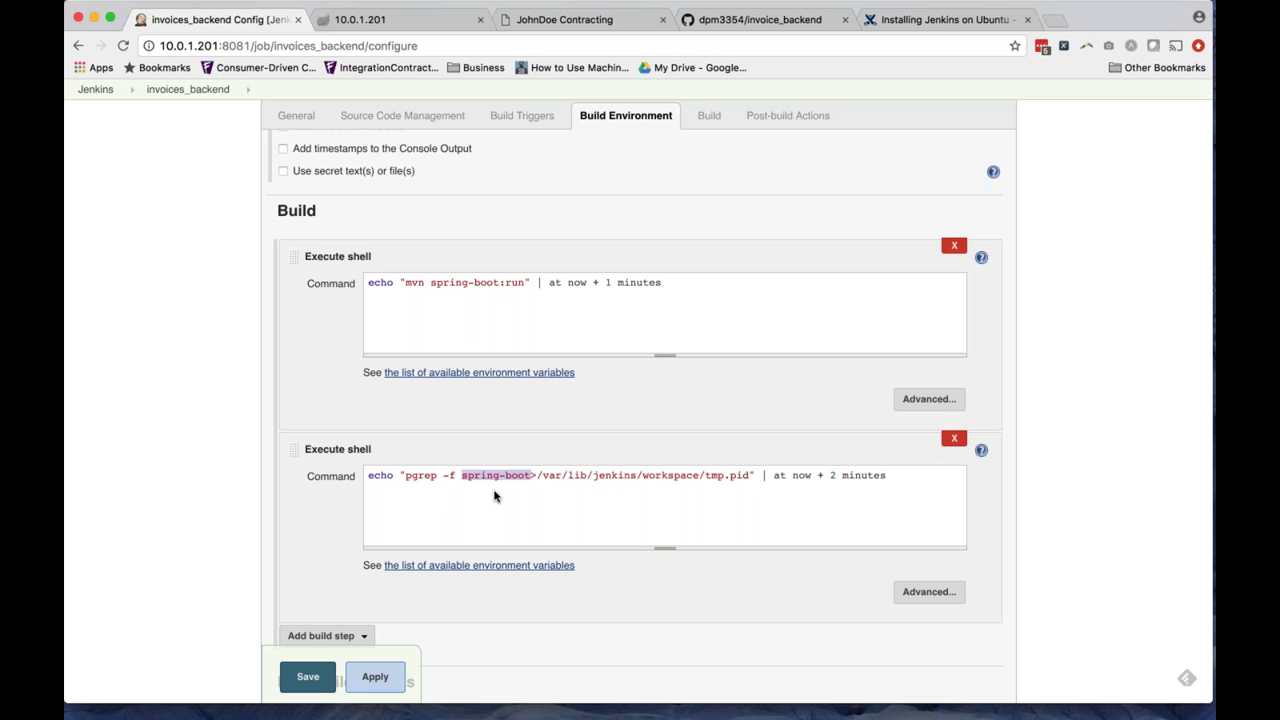
click(457, 476)
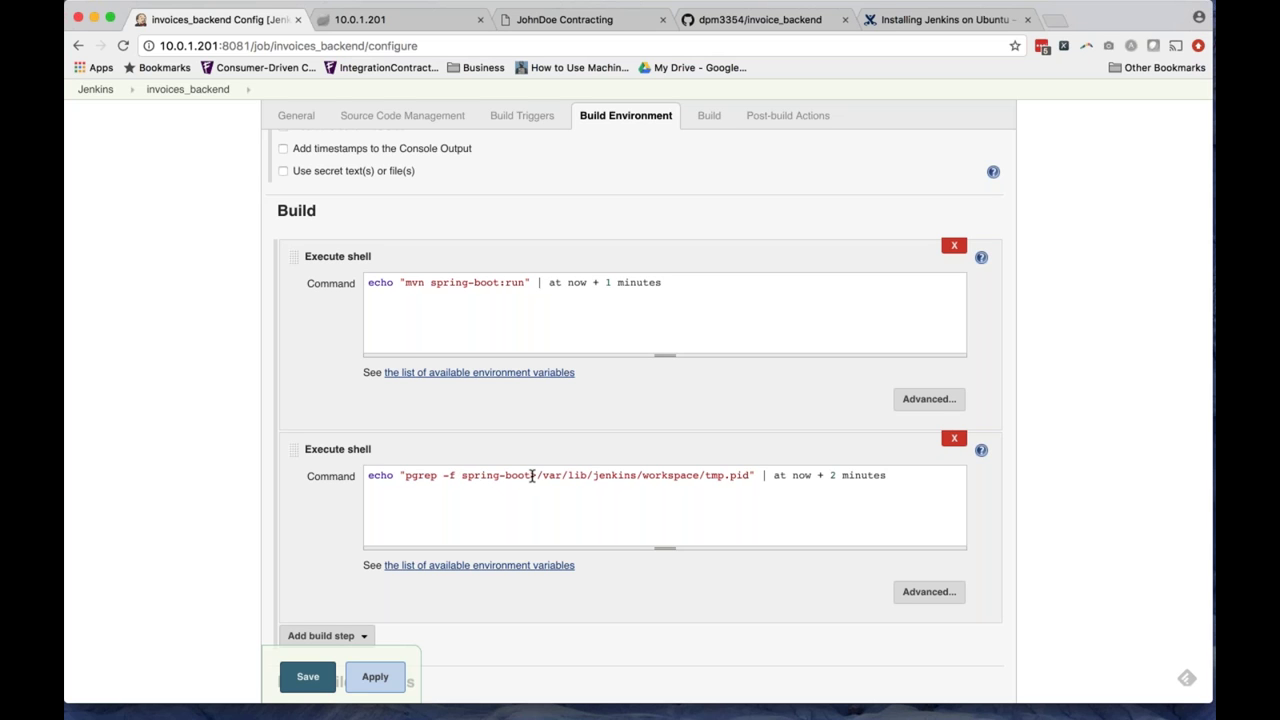
Examine the redirection into /var/lib/jenkins/workspace/tmp.pid and the at scheduling that ends the second shell command.
drag(538, 476, 745, 485)
scroll(751, 477, up, 1)
click(705, 475)
scroll(745, 485, down, 1)
click(528, 474)
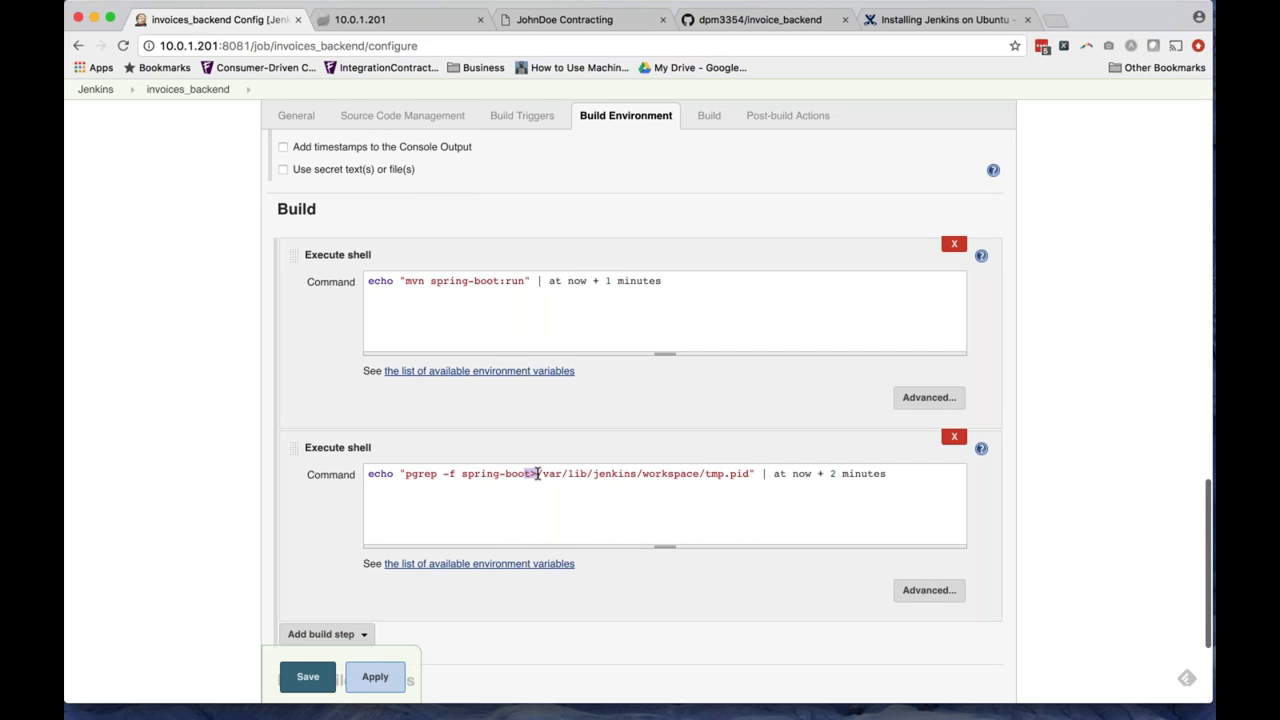
double_click(735, 474)
click(694, 331)
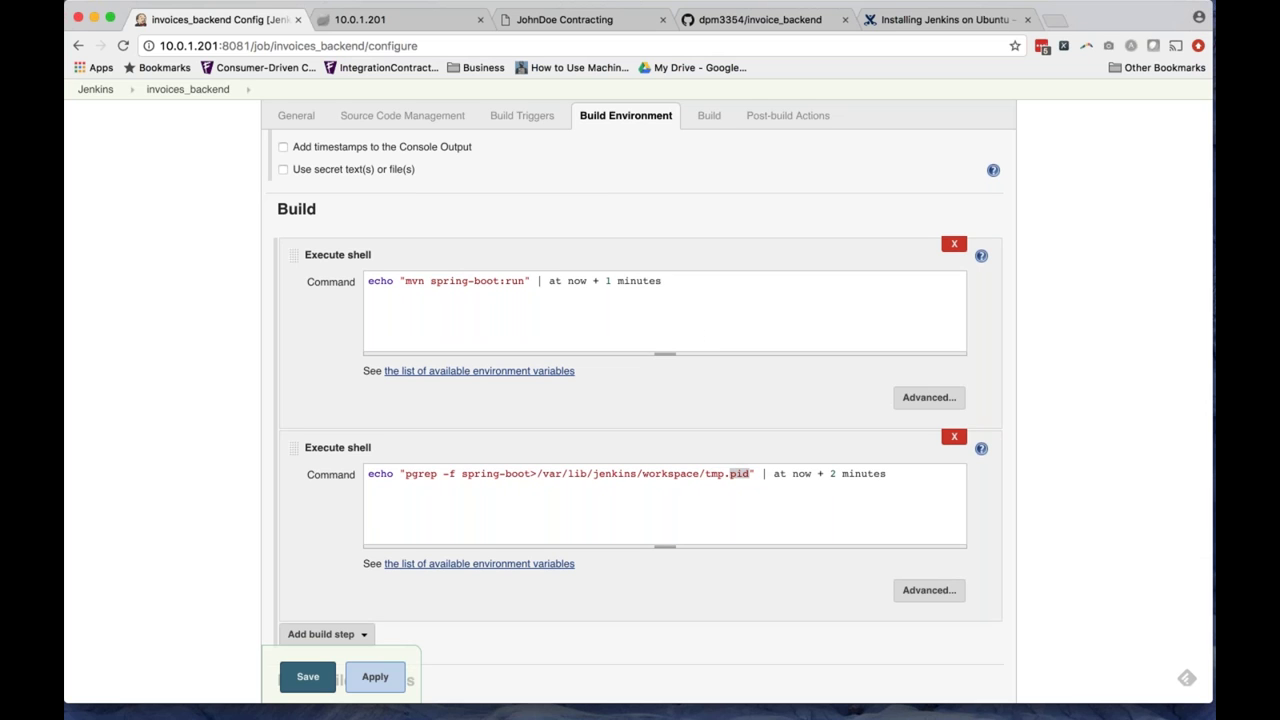
click(897, 474)
shift+click(763, 476)
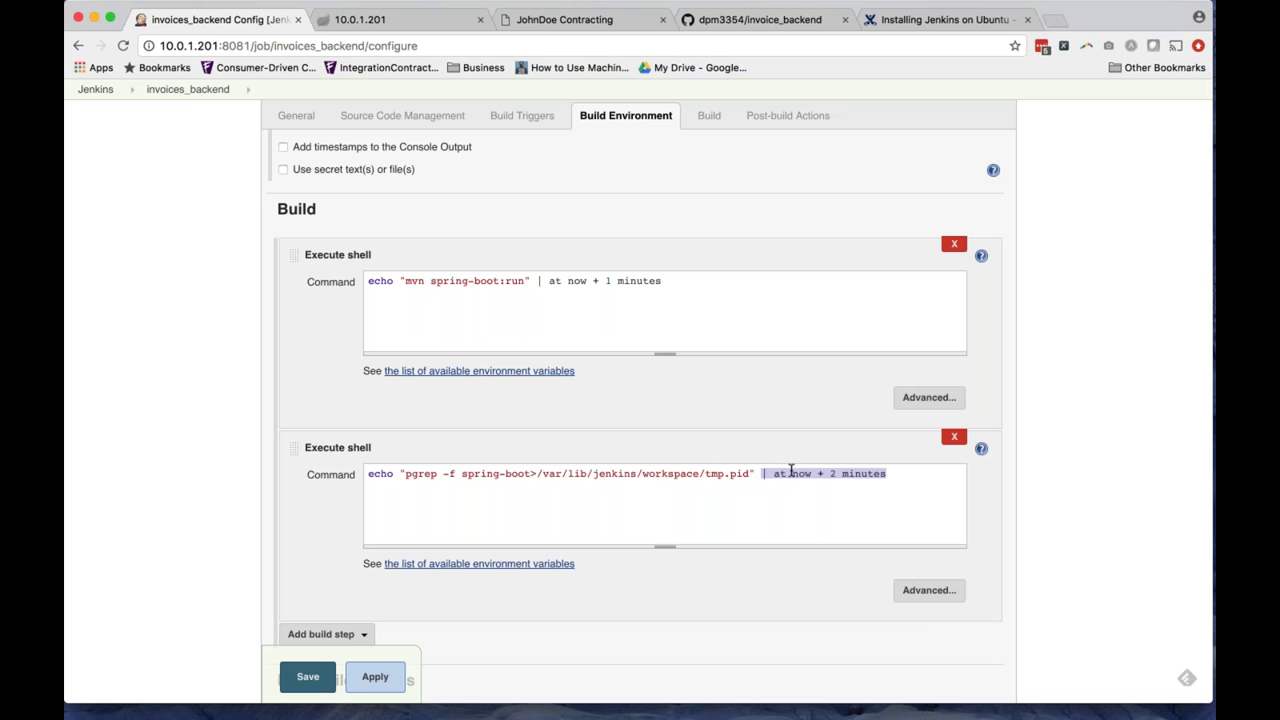
click(886, 474)
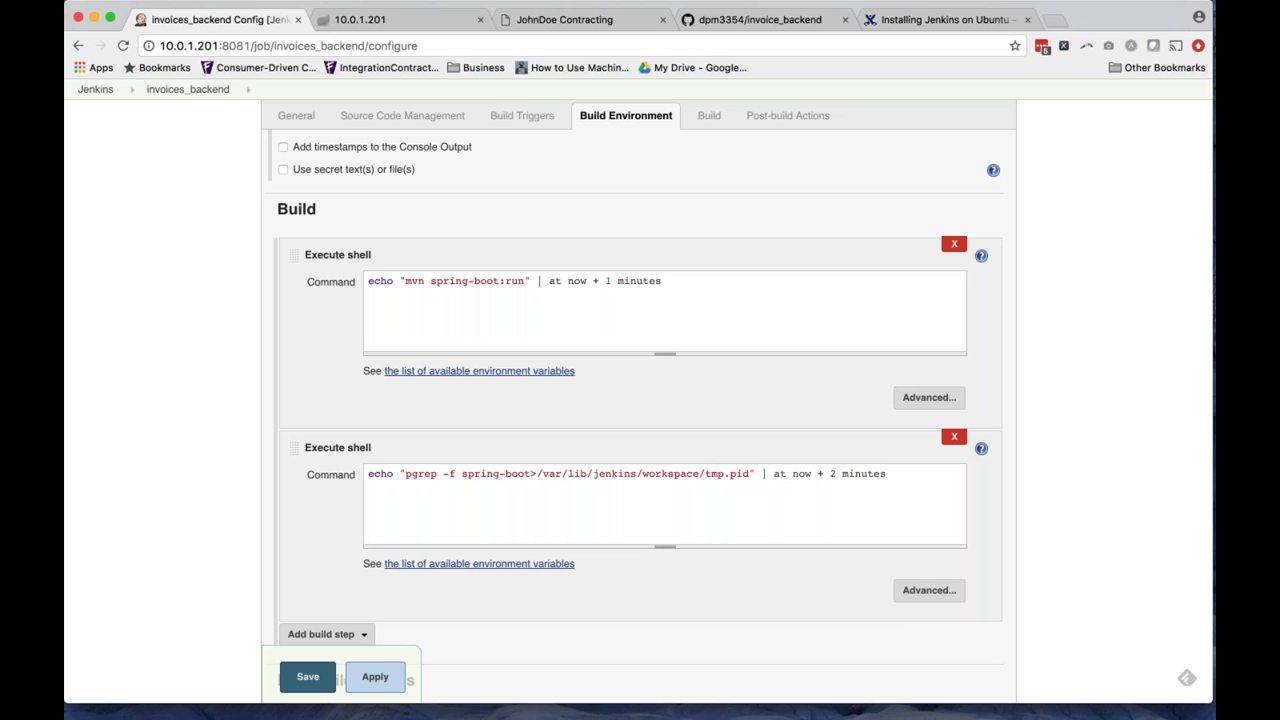
Add a third Execute shell build step with the command echo "kill -9 `cat /var/lib/jenkins/workspace/tmp.pid`".
scroll(233, 537, down, 1)
scroll(233, 537, down, 3)
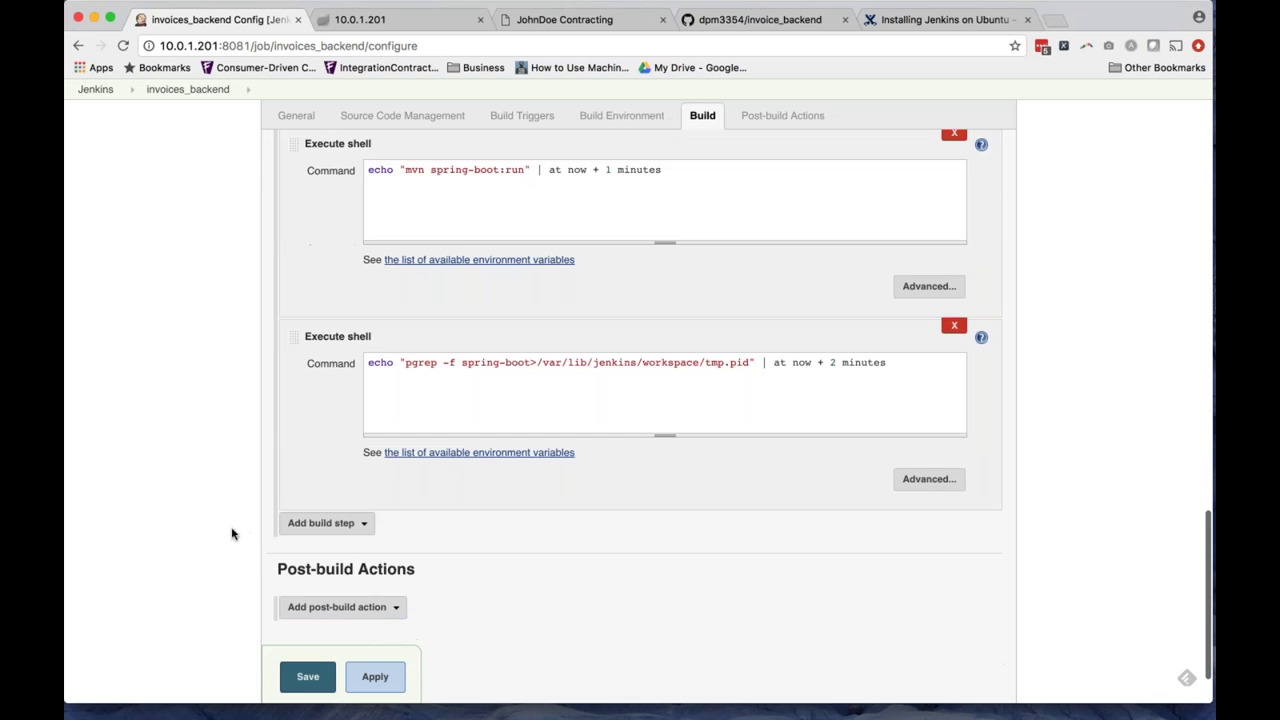
click(322, 523)
click(465, 568)
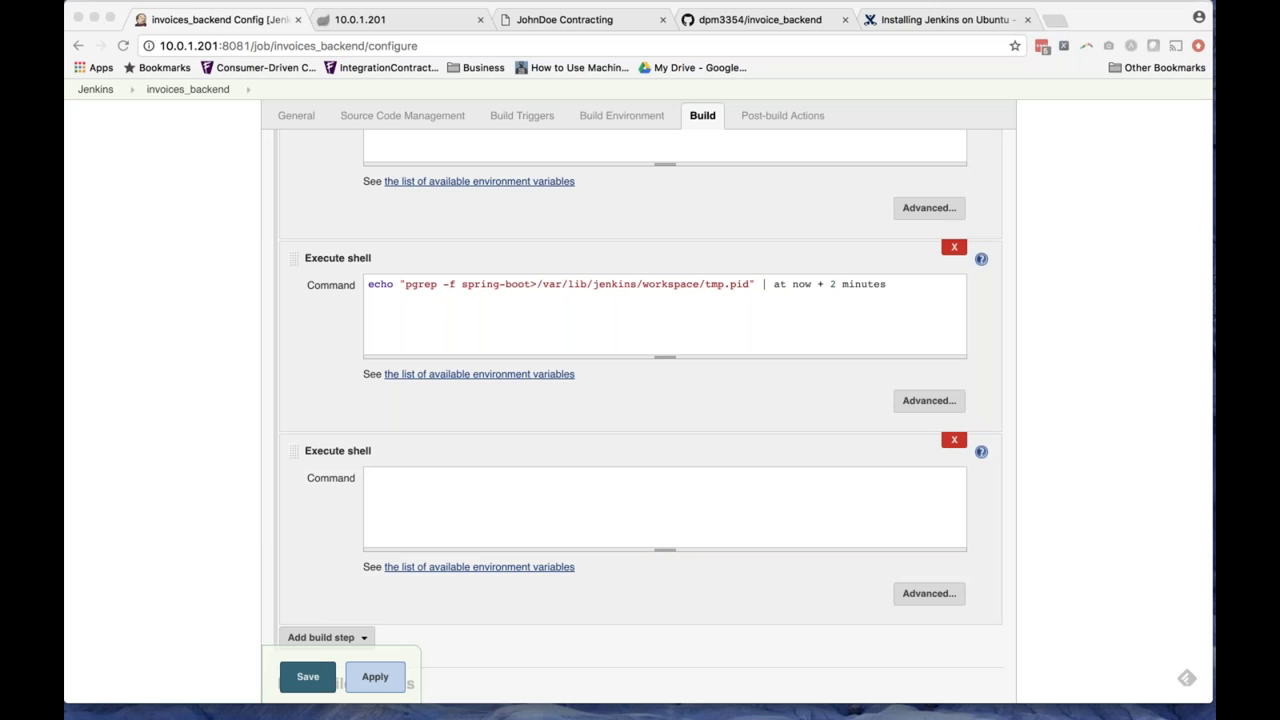
click(534, 507)
right_click(532, 504)
click(562, 557)
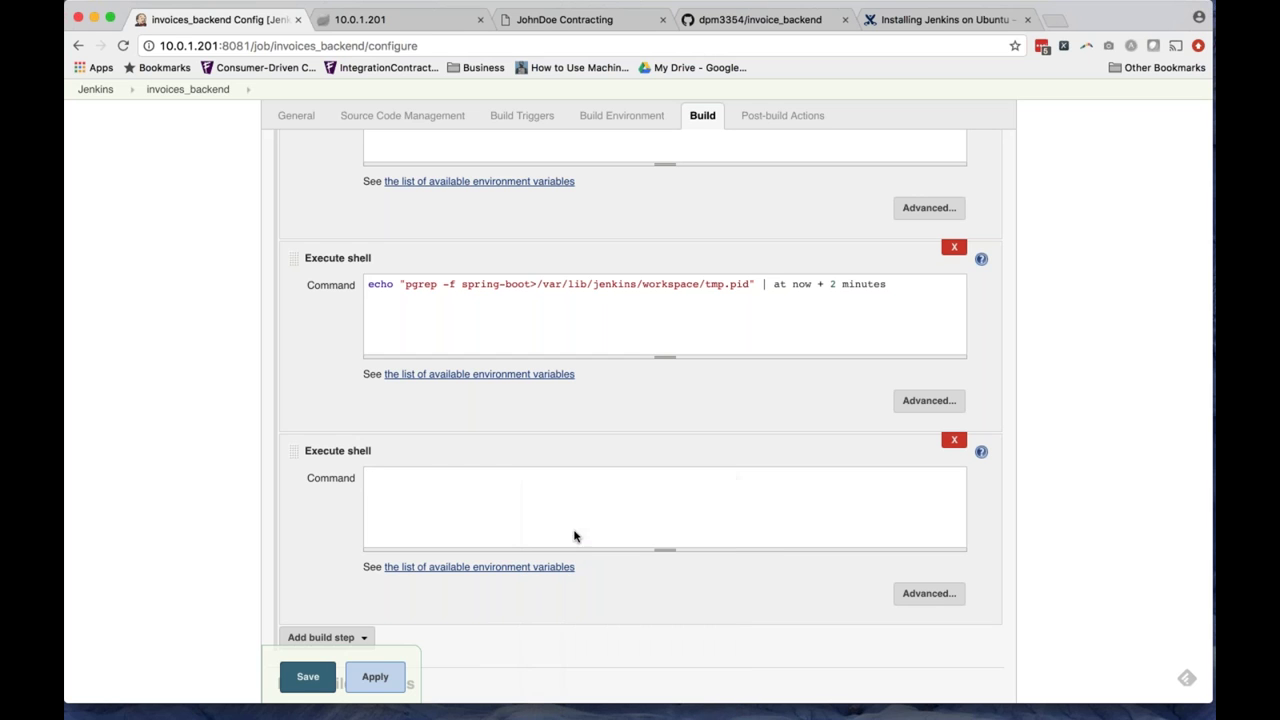
Examine the kill -9 part and the cat of the pid file in the third shell command.
double_click(410, 477)
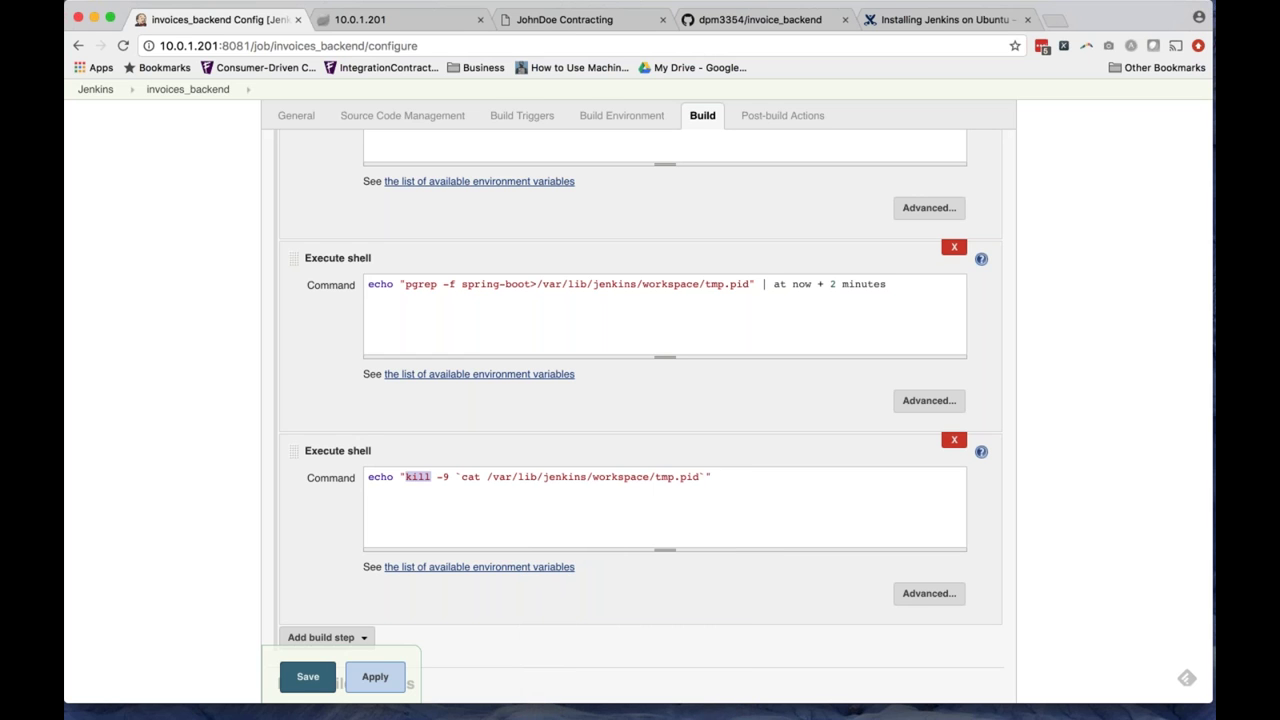
click(460, 491)
drag(462, 477, 700, 476)
click(652, 500)
drag(405, 477, 451, 477)
click(451, 477)
Move the kill -9 shell step above the Maven and pgrep steps so it is the first build step.
scroll(237, 414, up, 2)
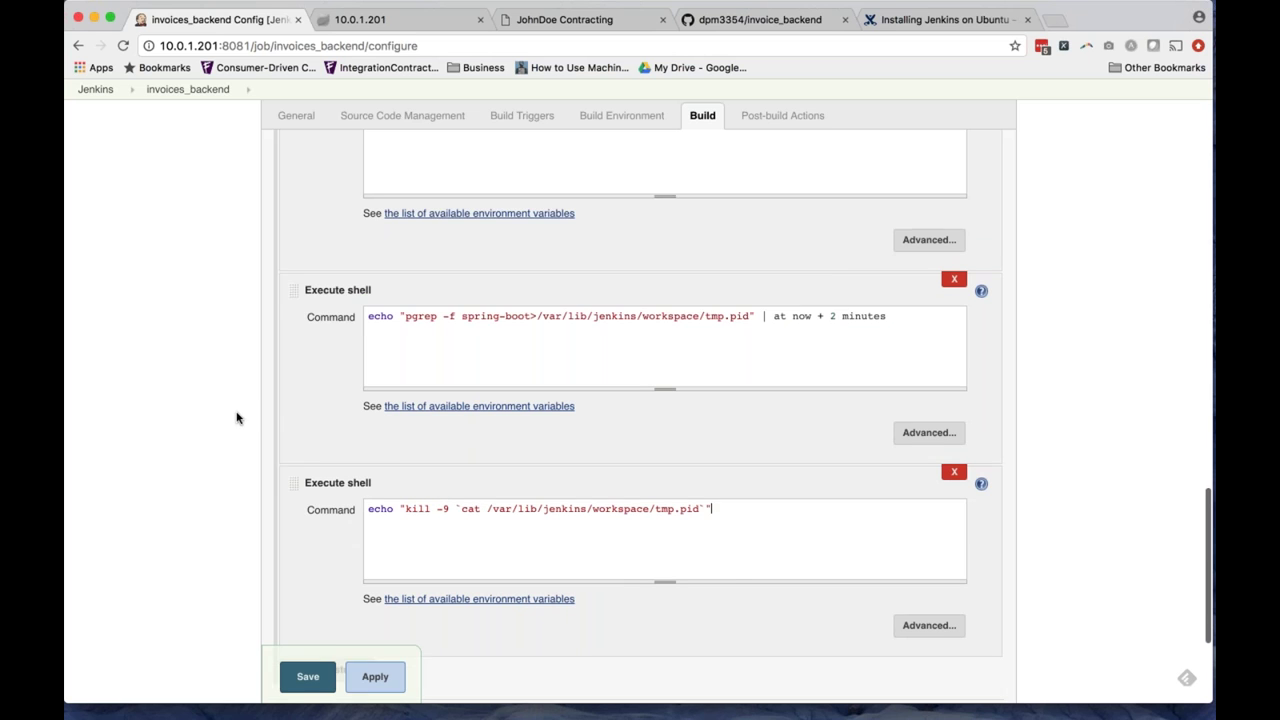
drag(278, 530, 289, 350)
scroll(214, 360, up, 2)
drag(291, 413, 177, 274)
scroll(226, 288, up, 1)
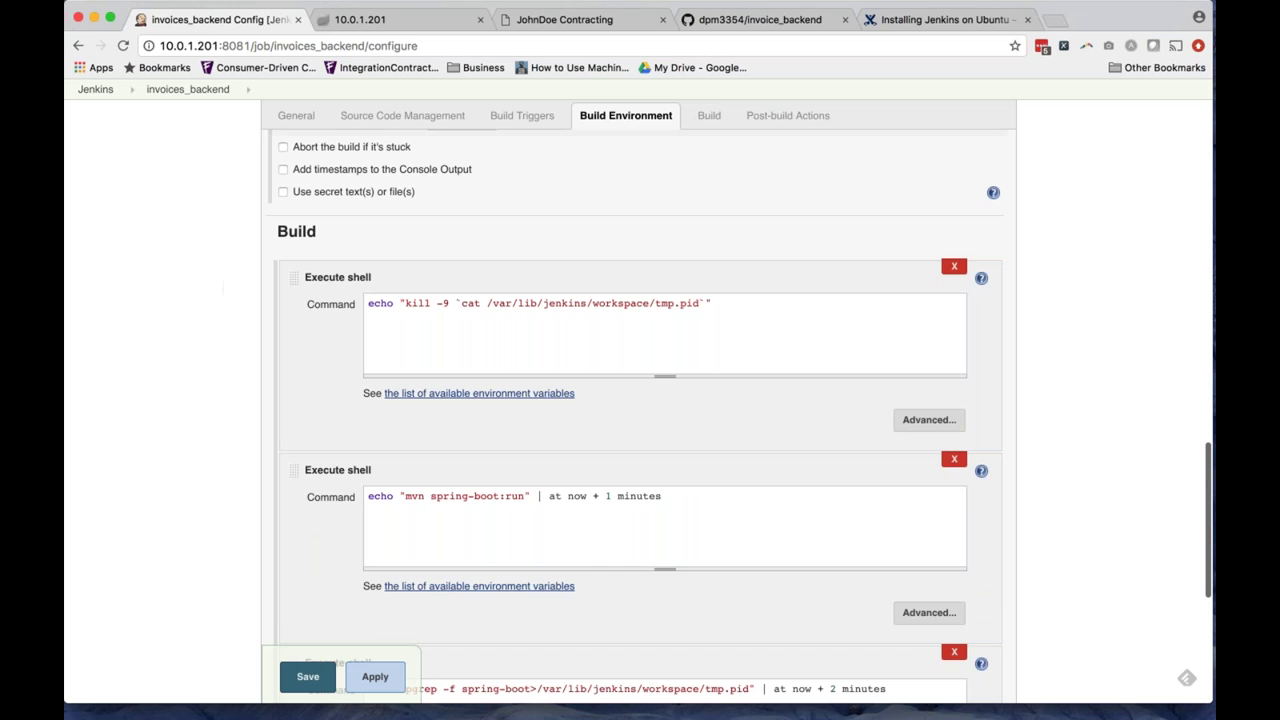
Review the order of the build steps, and apply and save the invoices_backend job configuration.
scroll(166, 523, down, 2)
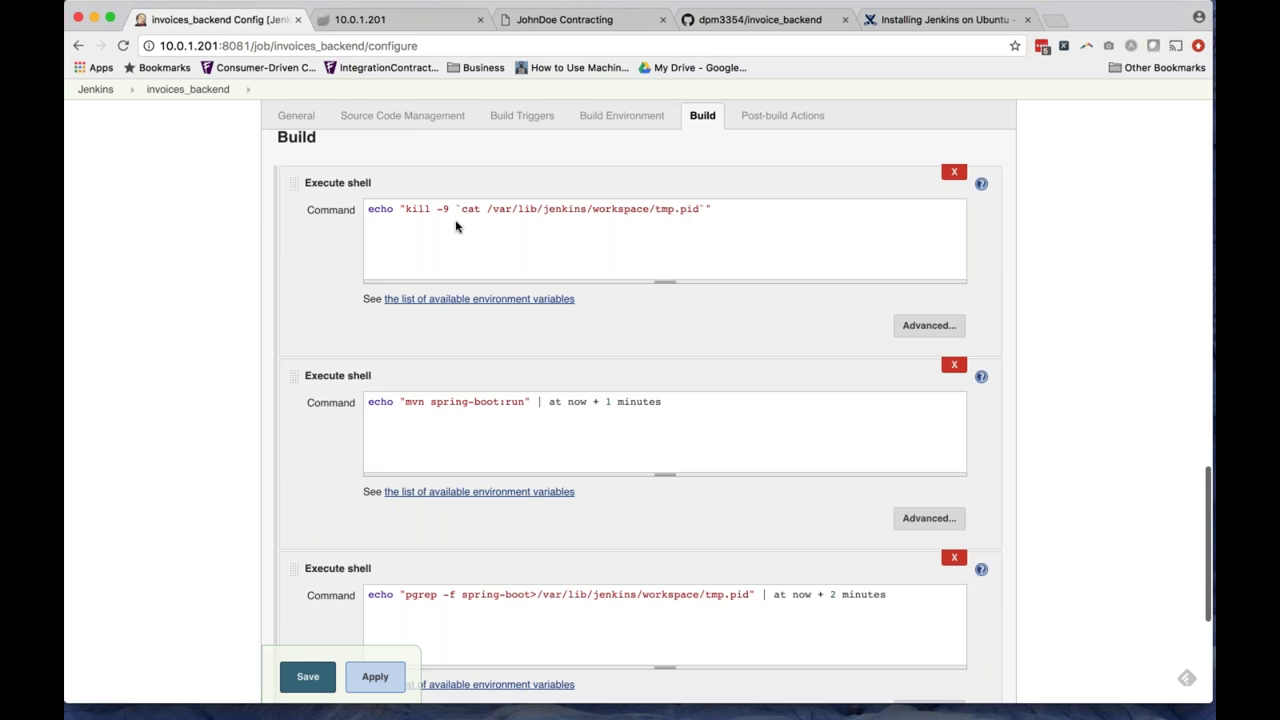
scroll(137, 394, down, 4)
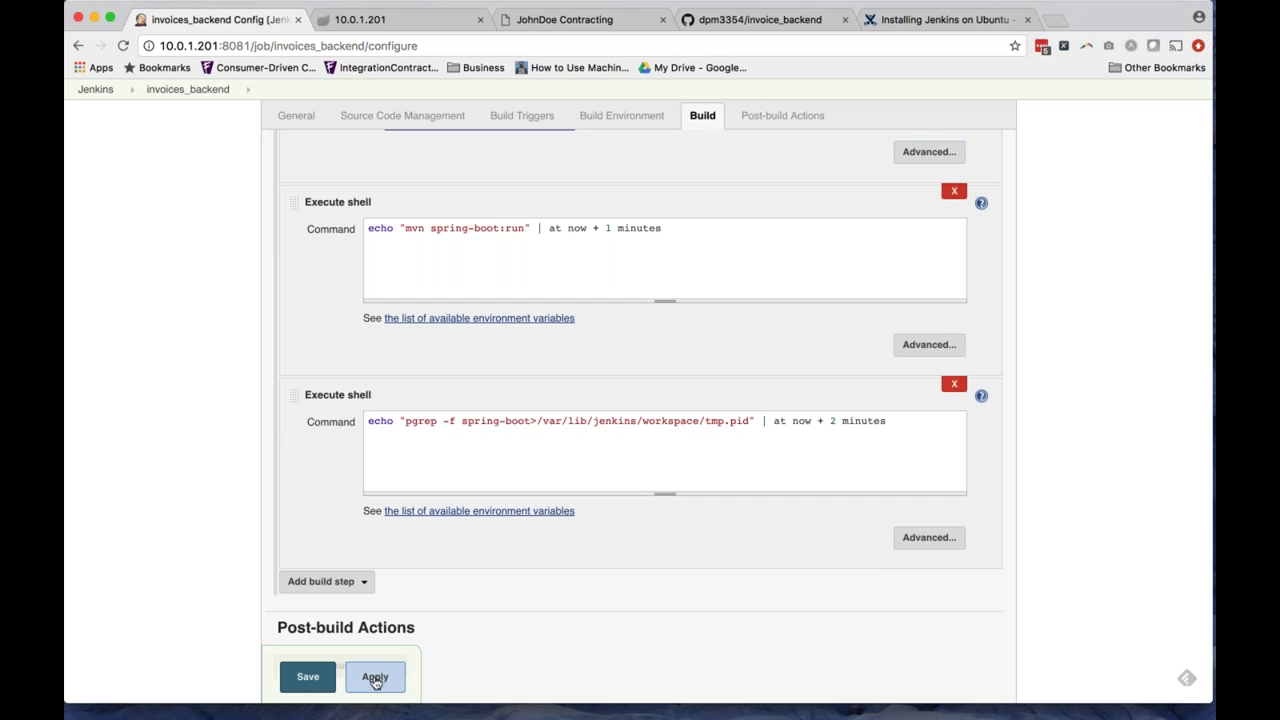
scroll(234, 463, down, 3)
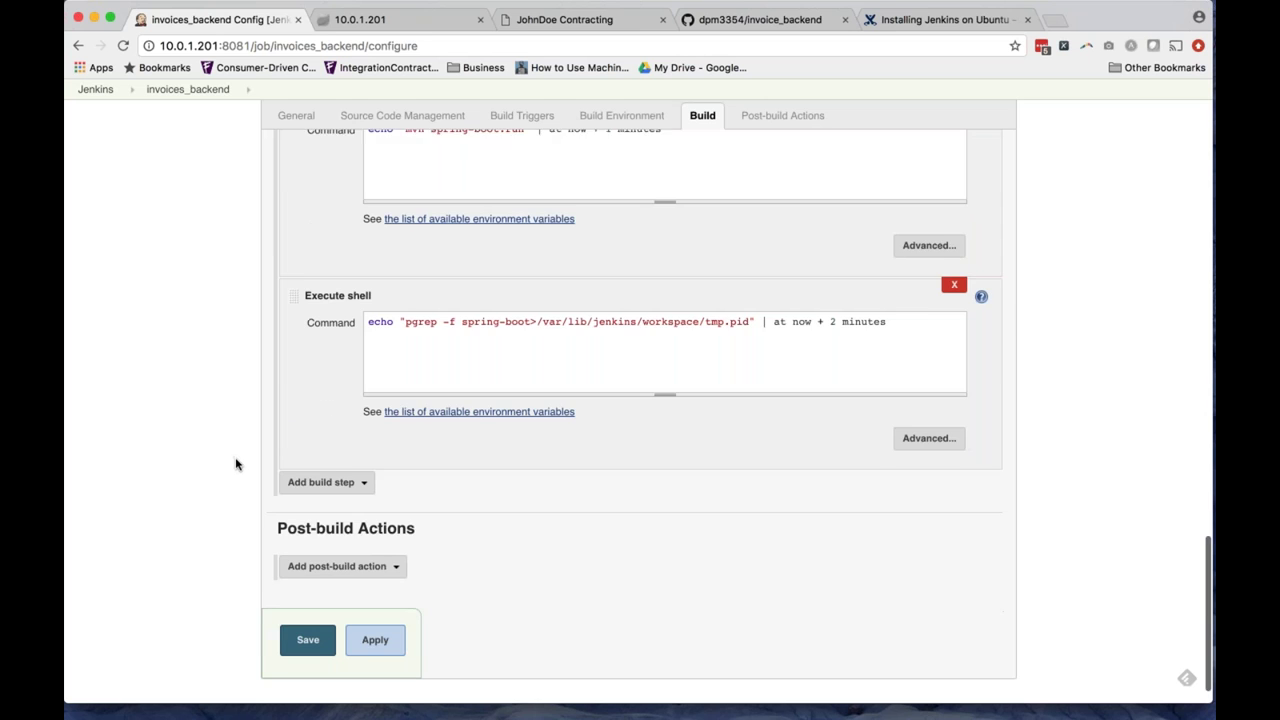
scroll(234, 463, up, 9)
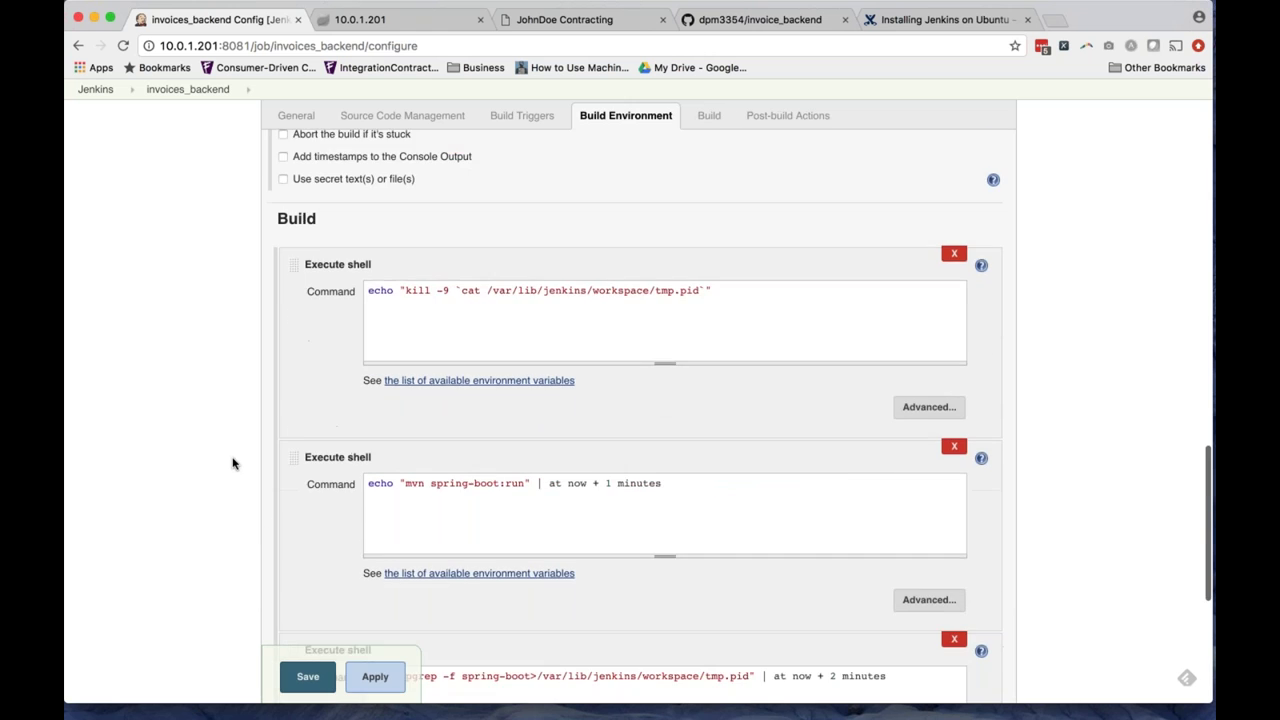
scroll(233, 463, up, 5)
scroll(233, 463, down, 12)
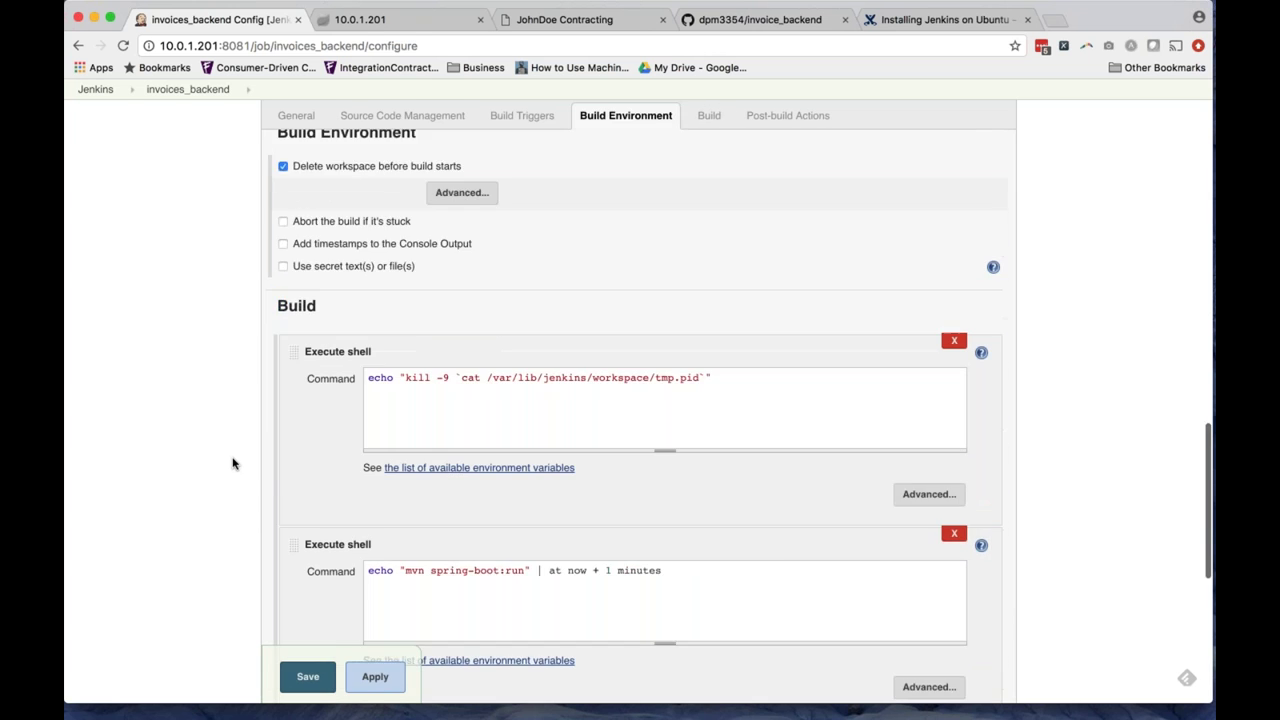
scroll(233, 463, down, 1)
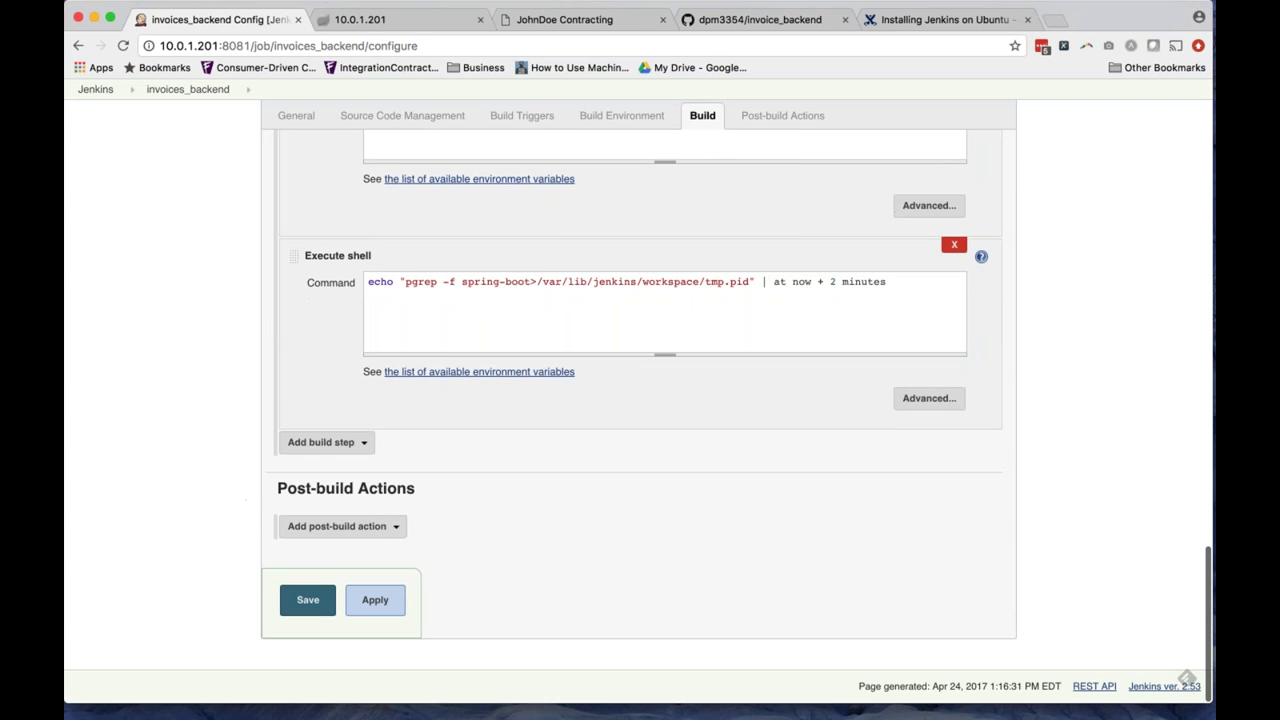
click(373, 601)
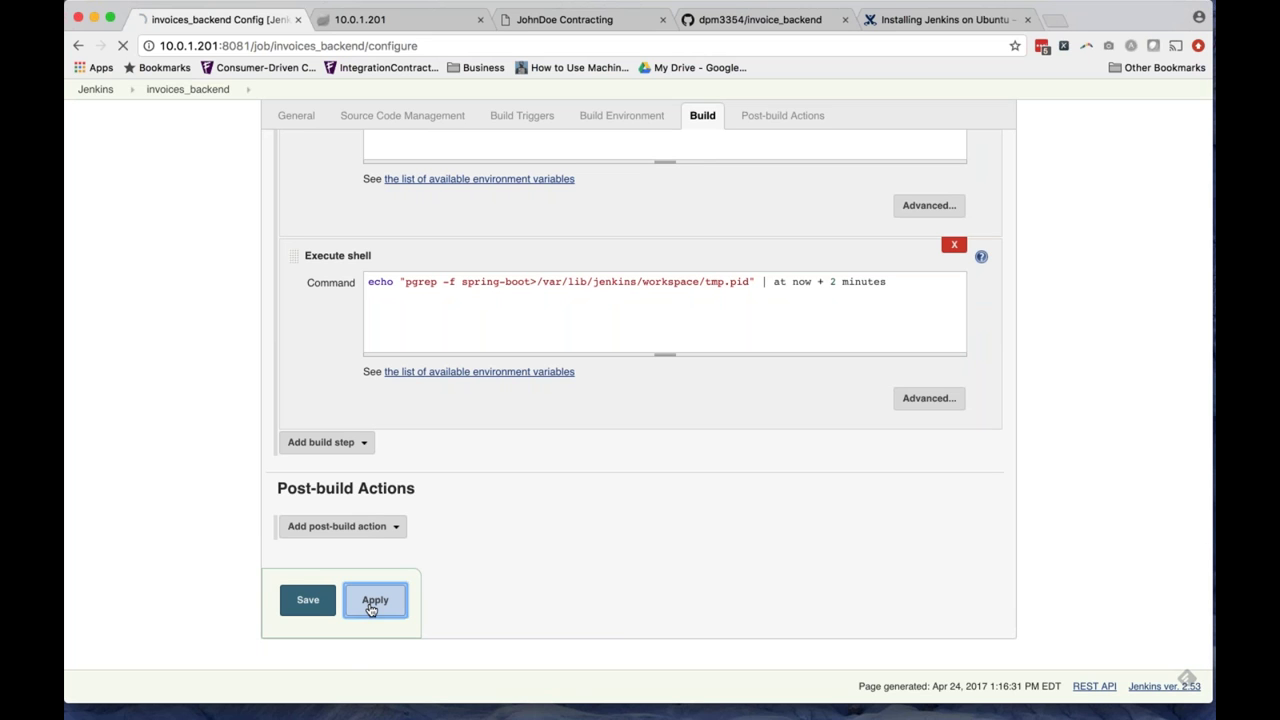
click(307, 600)
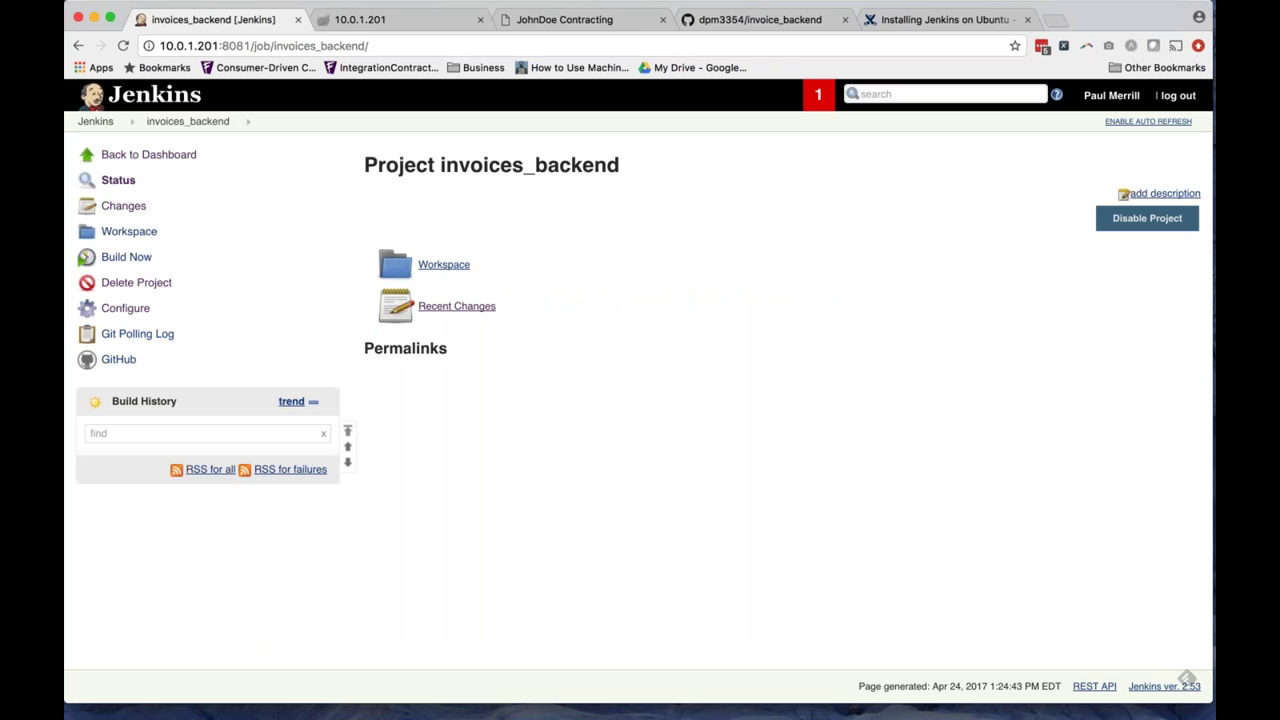
Go to the Jenkins dashboard, reopen the invoices_backend project, and check its workspace.
click(95, 122)
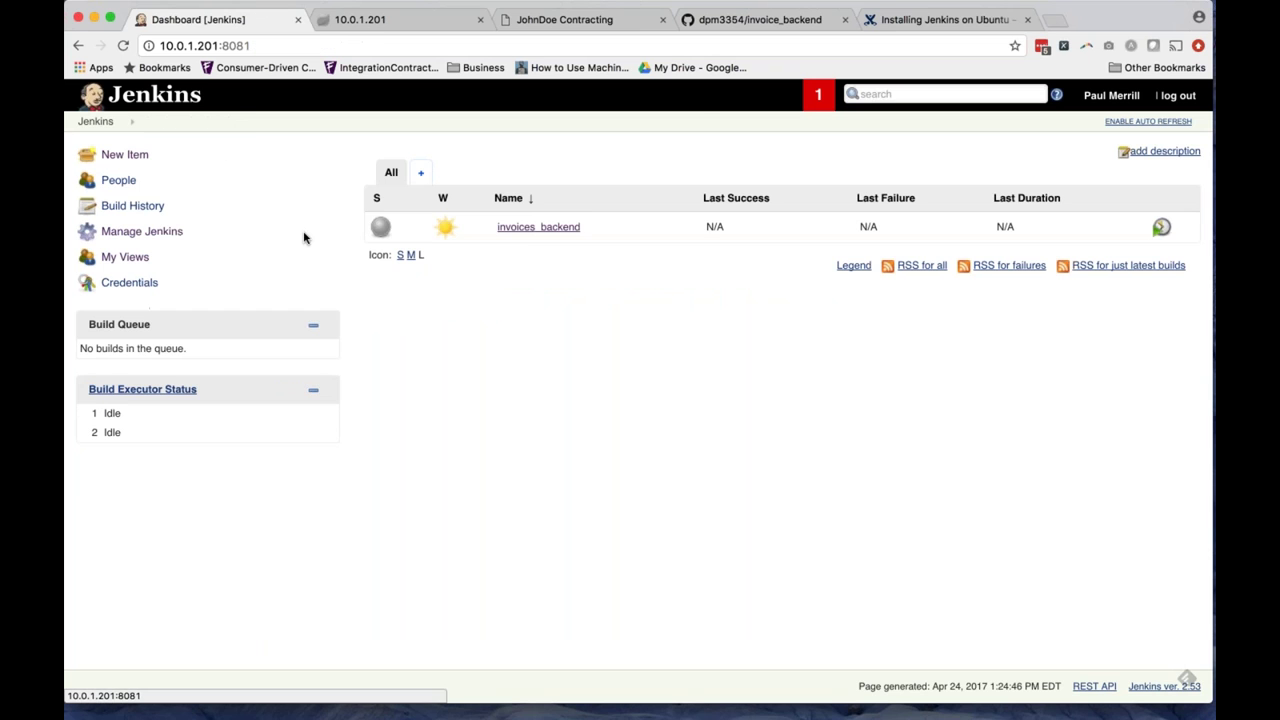
click(518, 231)
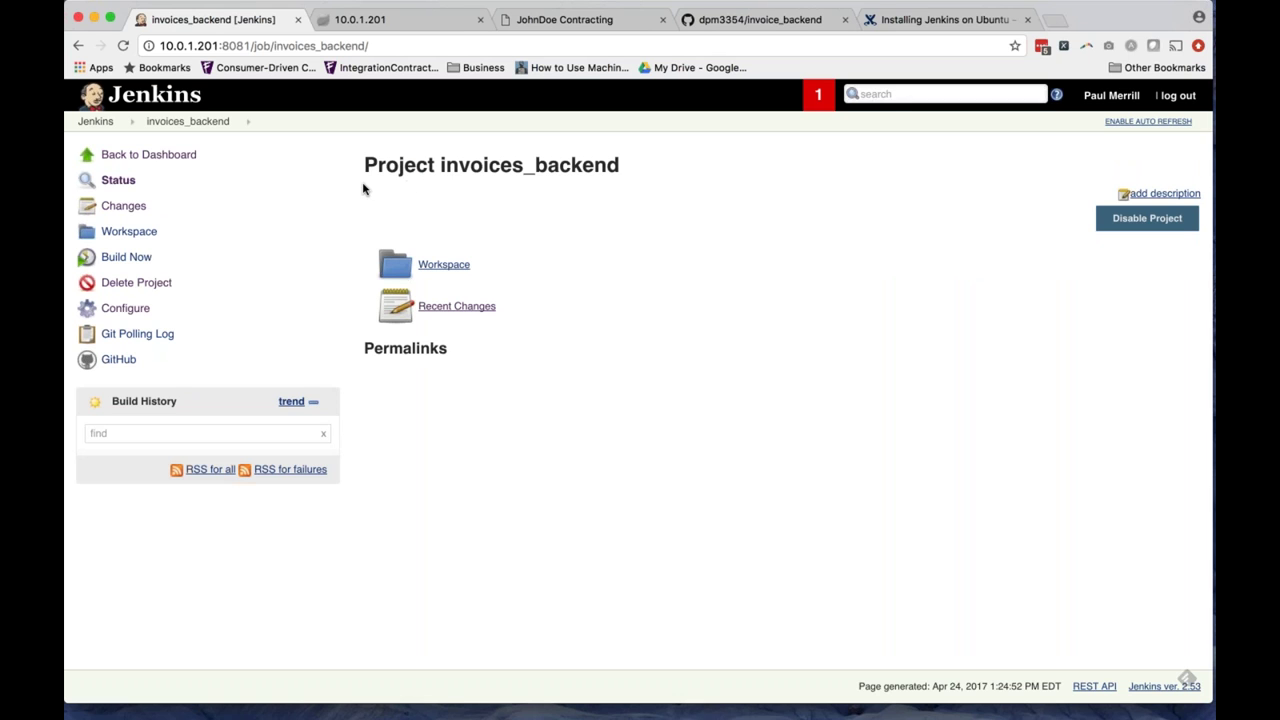
click(127, 234)
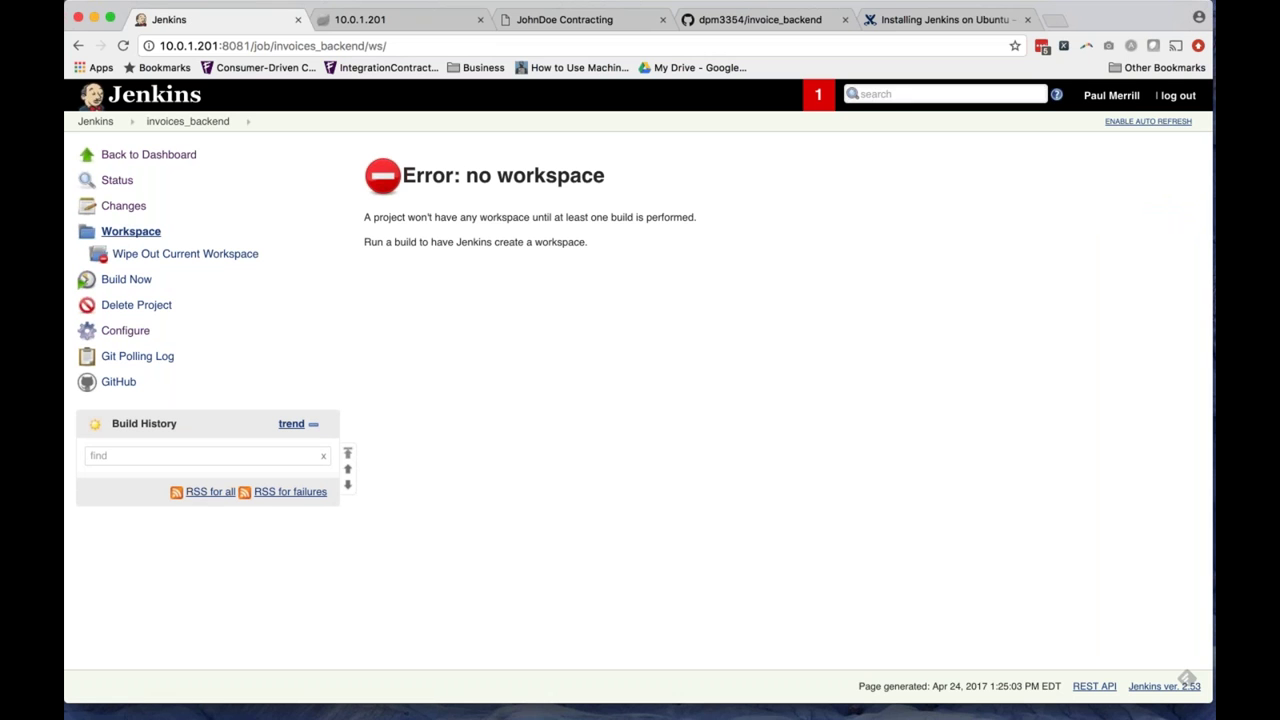
click(130, 231)
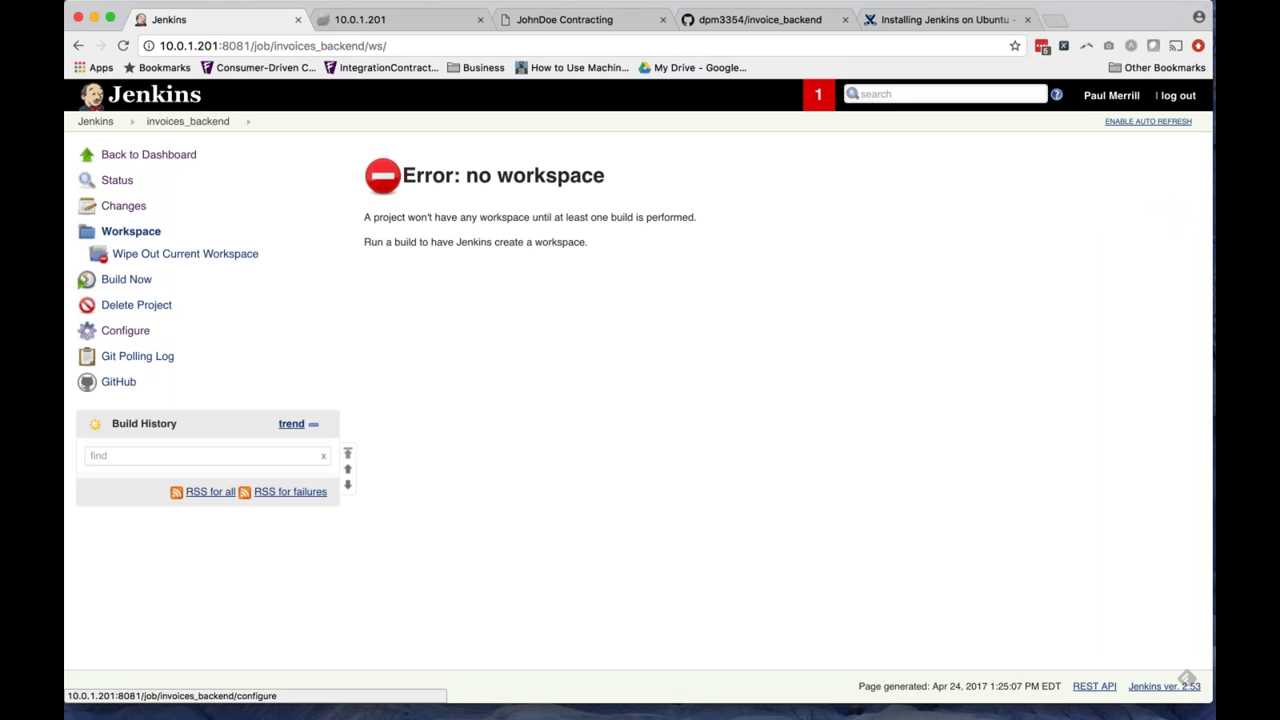
Run a build of invoices_backend immediately and open the console output of build #1.
click(126, 279)
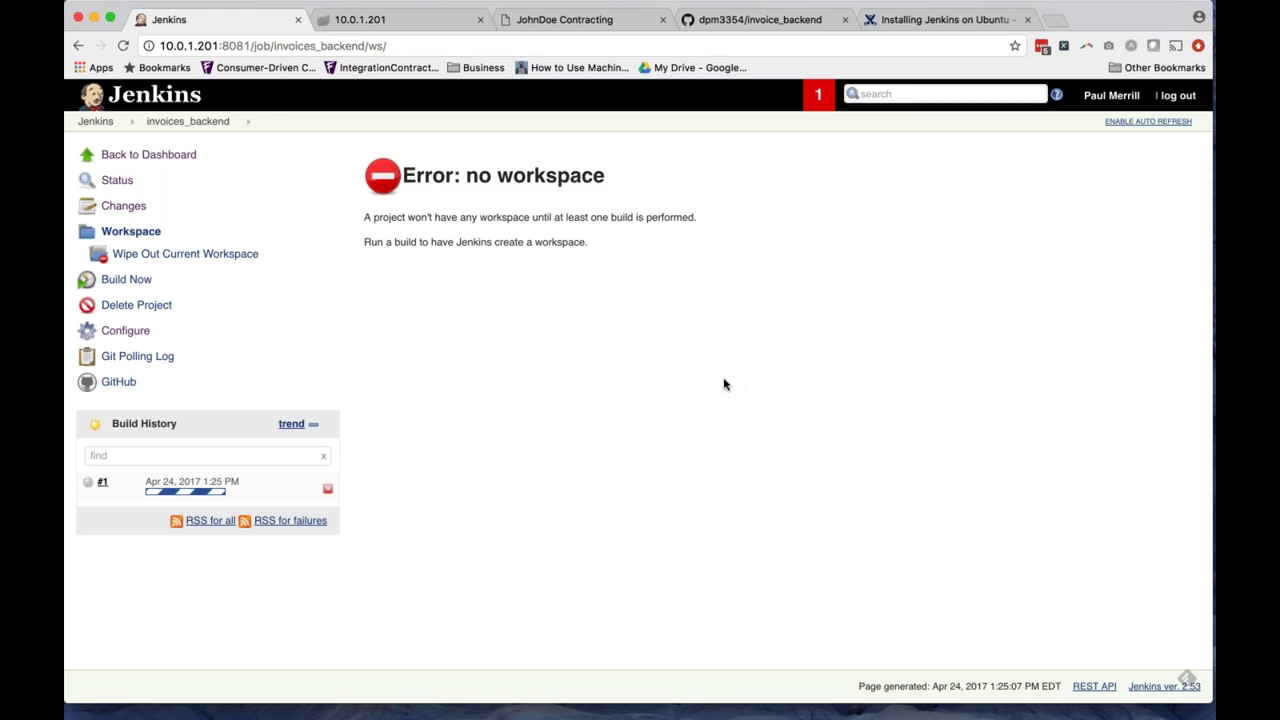
click(202, 484)
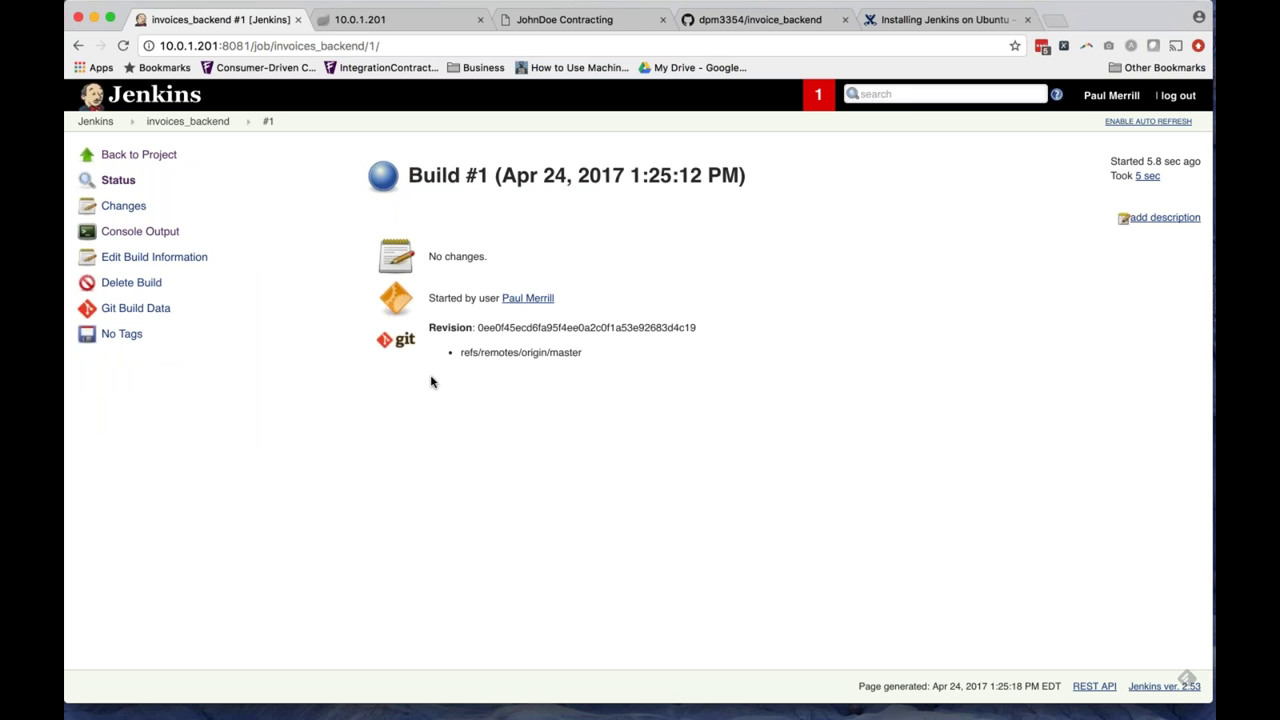
click(140, 231)
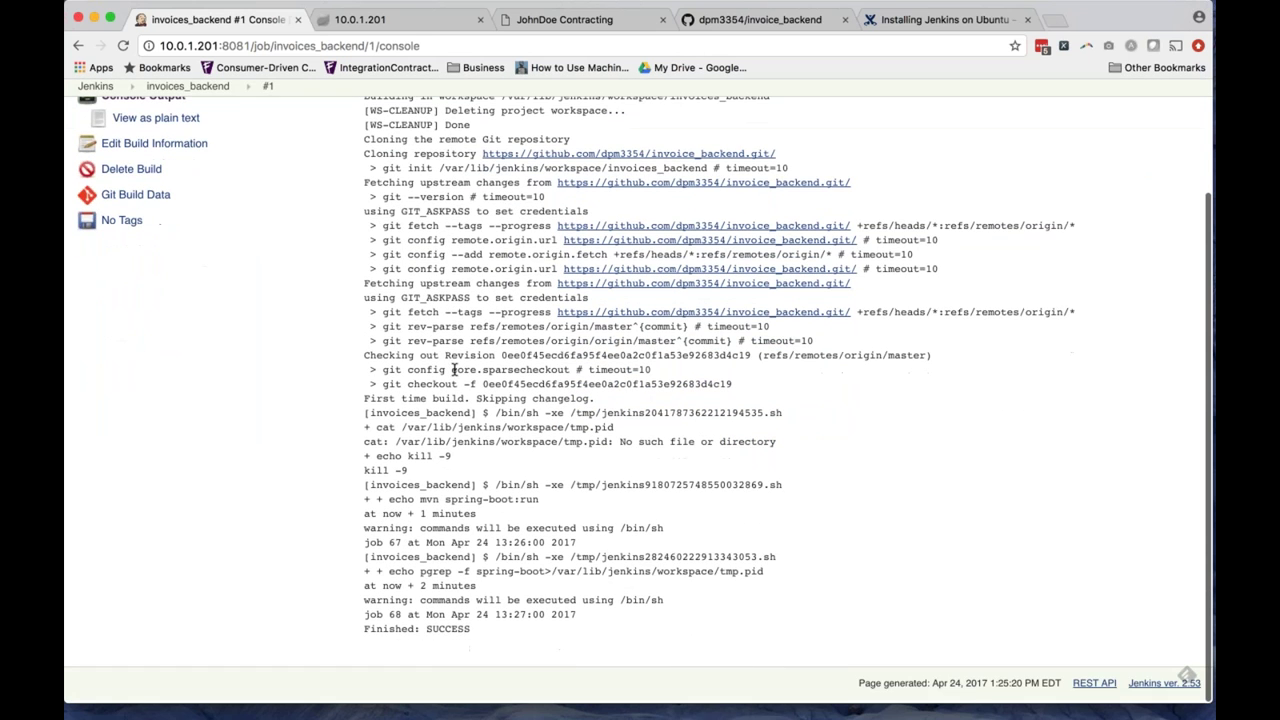
Review the console output of invoices_backend build #1, covering the final status, git checkout, tmp.pid lookup, kill -9 and mvn spring-boot:run lines.
drag(471, 632, 369, 632)
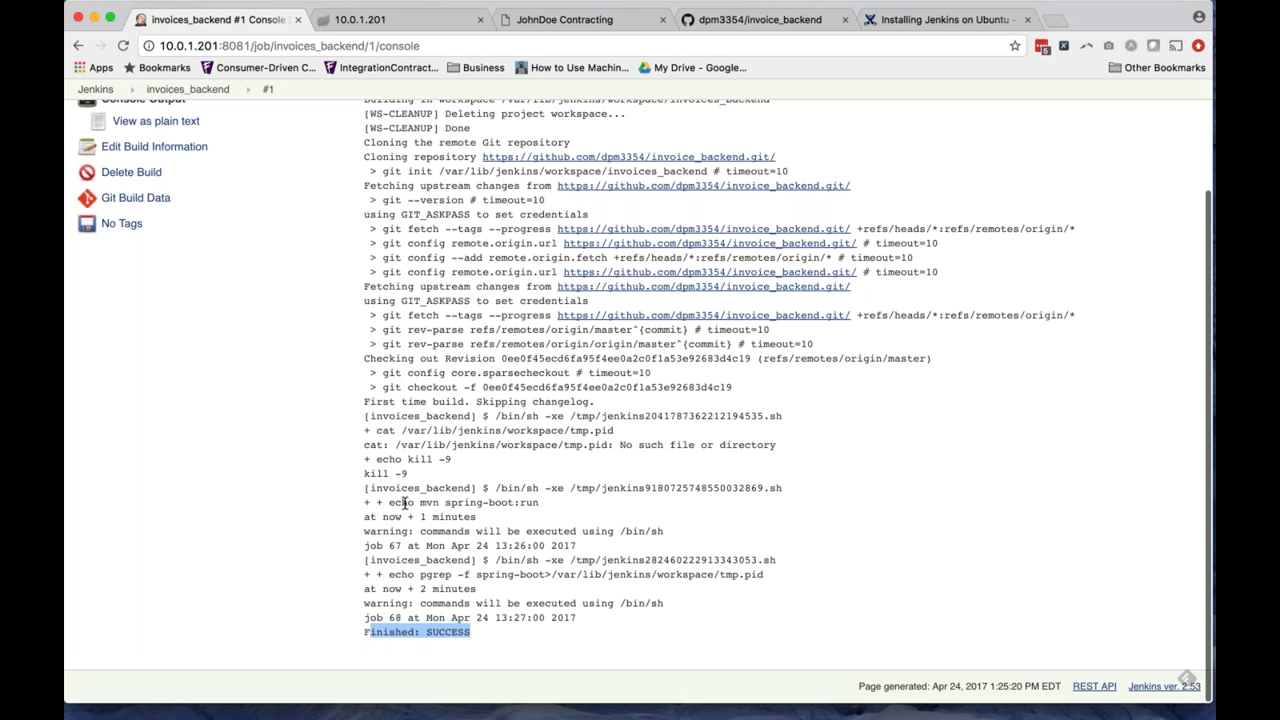
drag(383, 387, 472, 388)
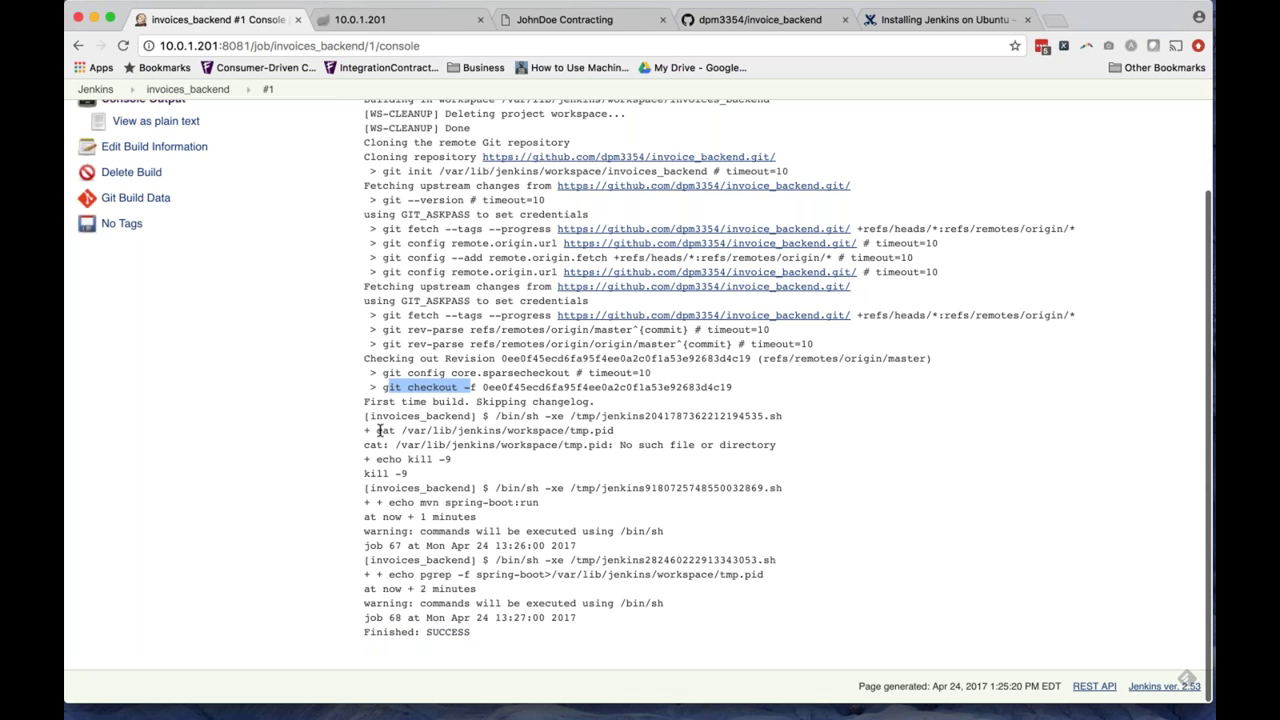
click(380, 430)
drag(377, 459, 455, 459)
double_click(570, 445)
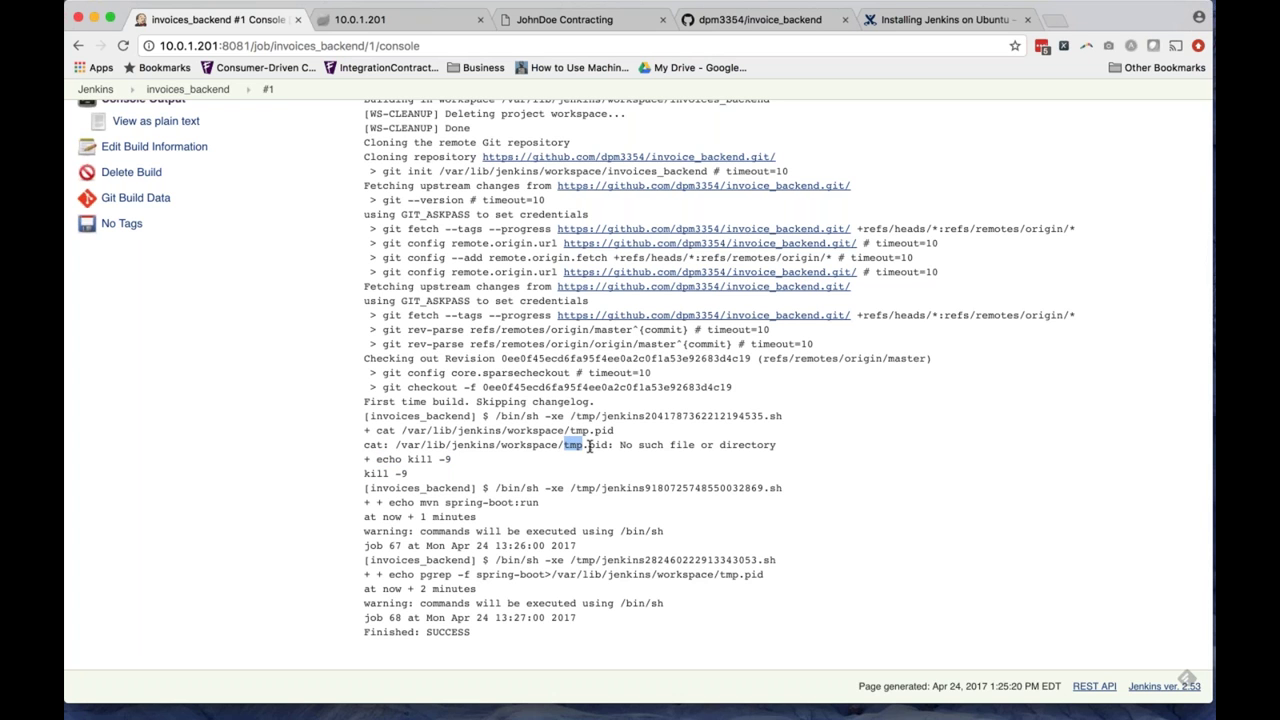
double_click(592, 446)
click(455, 460)
drag(401, 459, 478, 460)
click(478, 460)
mouse_move(389, 502)
mouse_down()
mouse_move(541, 502)
mouse_move(476, 517)
mouse_move(390, 503)
mouse_up()
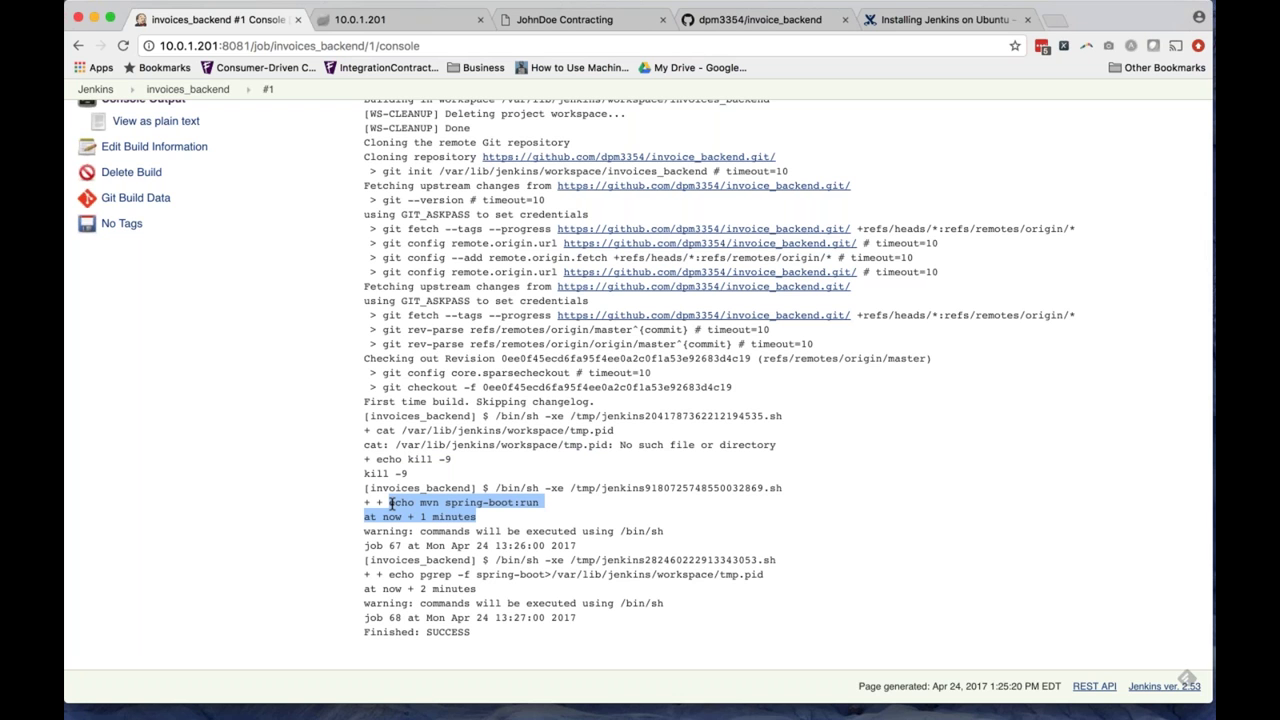
Reload the backend's 10.0.1.201:8082/invoices page until the Maven start has had time to run, checking whether it serves invoices.
click(360, 19)
click(122, 45)
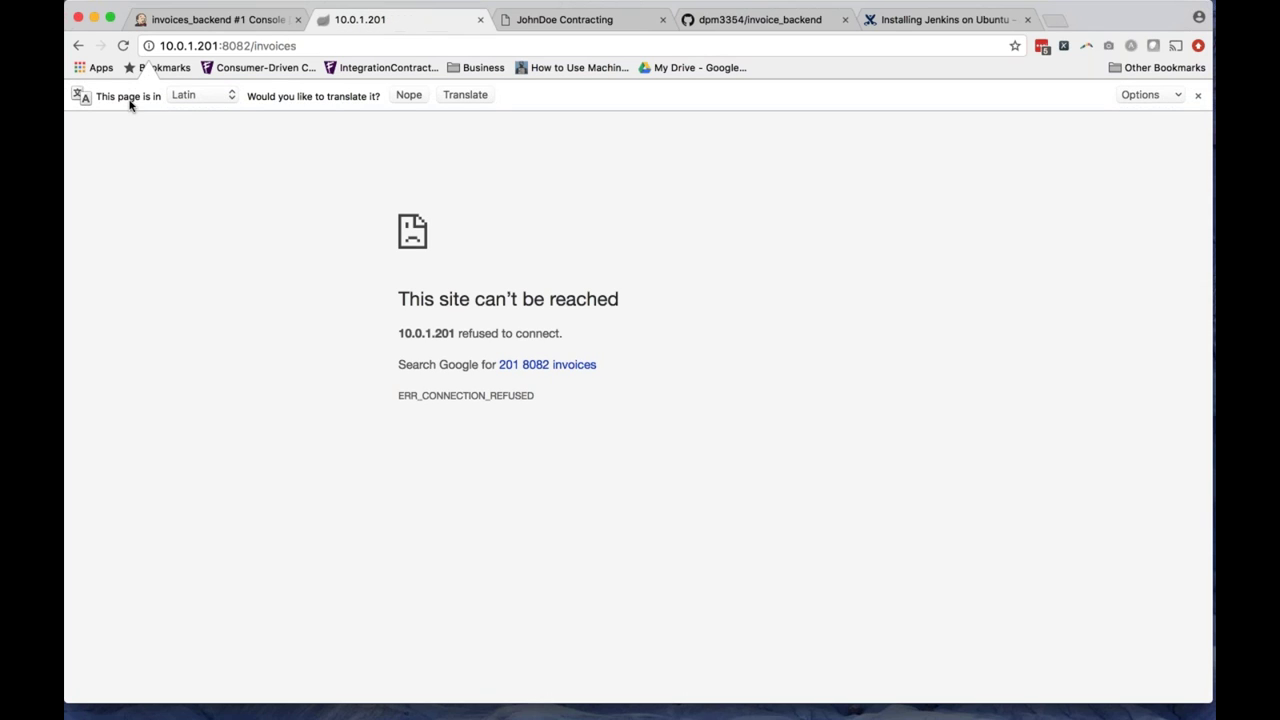
key(super+Tab)
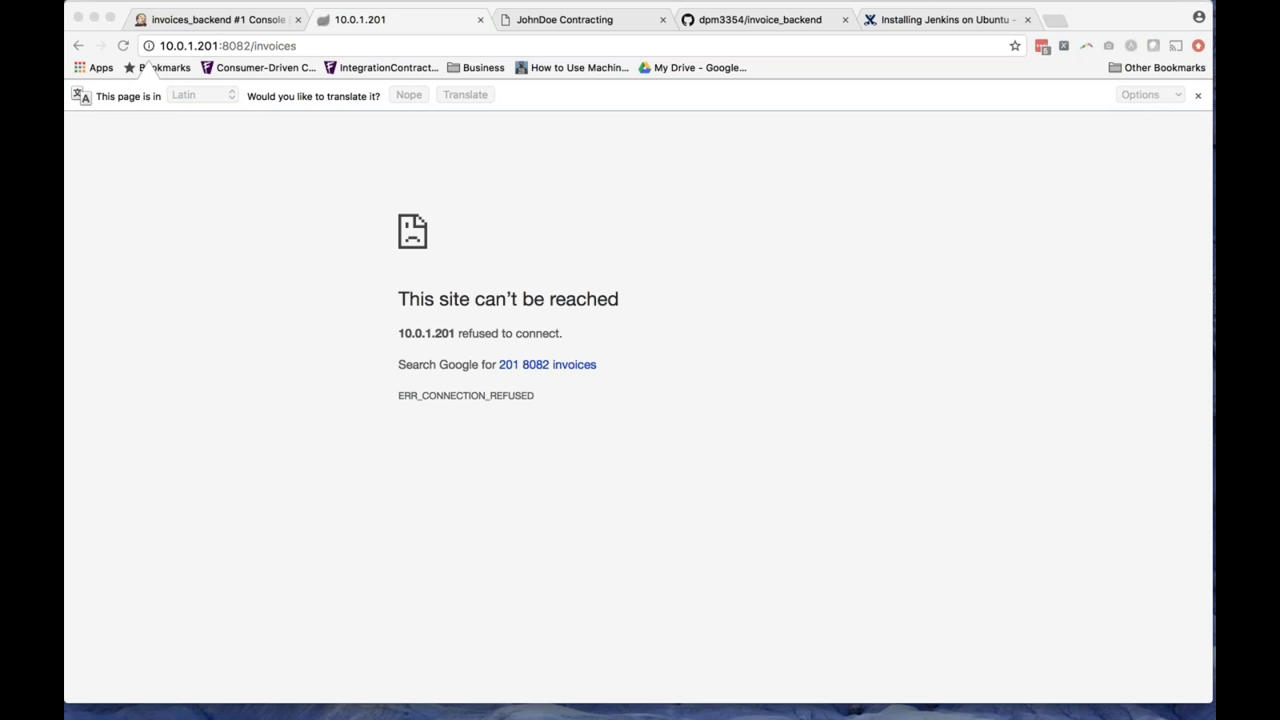
click(195, 200)
click(122, 45)
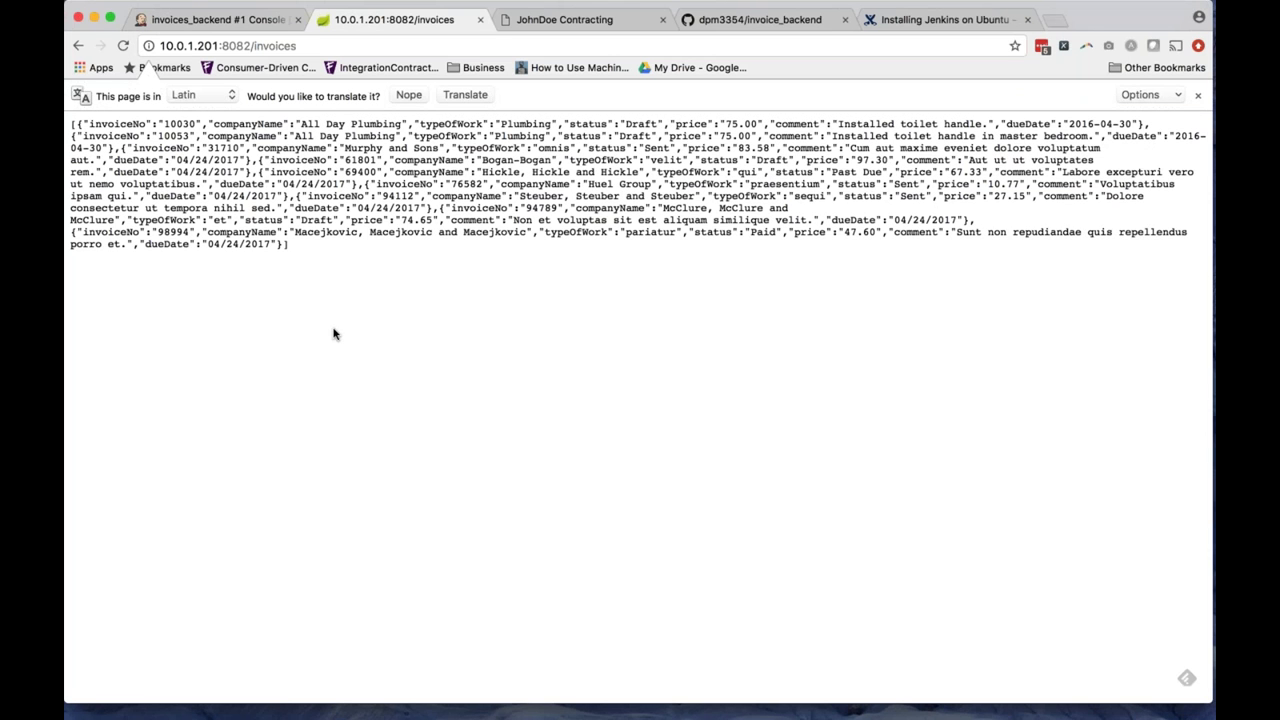
key(super+Tab)
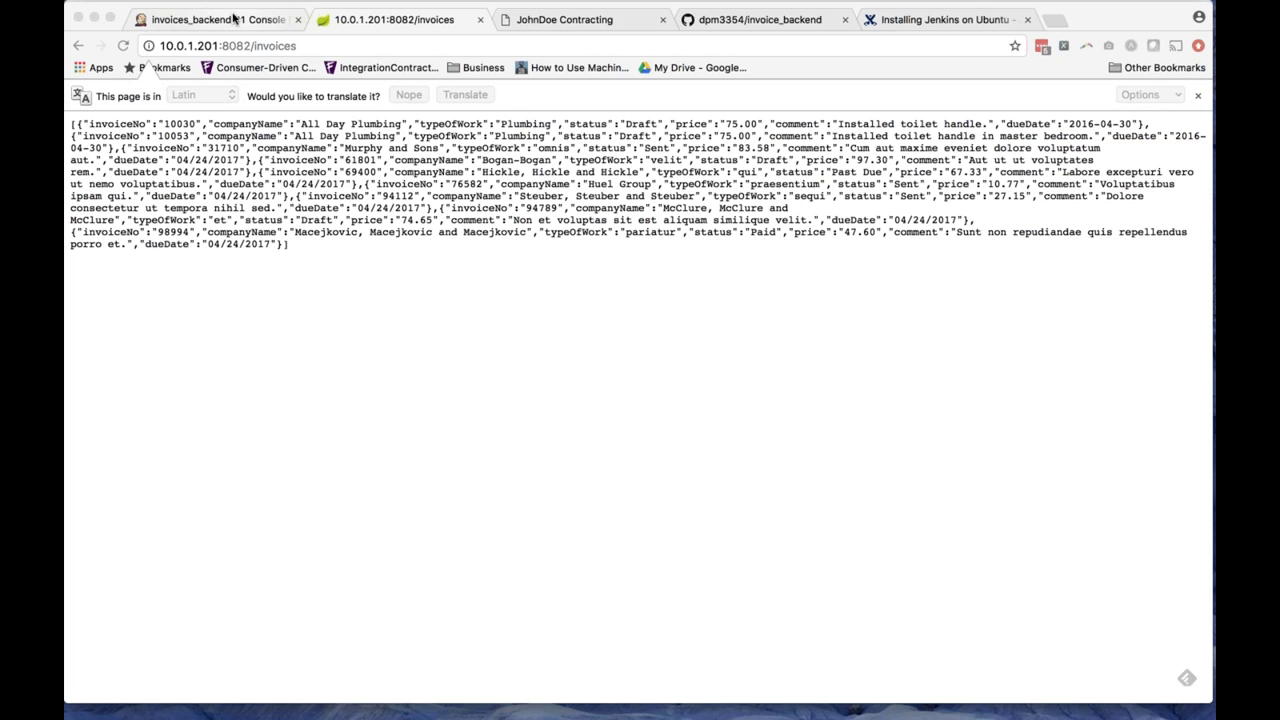
Return to the build #1 console output and examine the pgrep line that writes the process ID to tmp.pid.
click(230, 19)
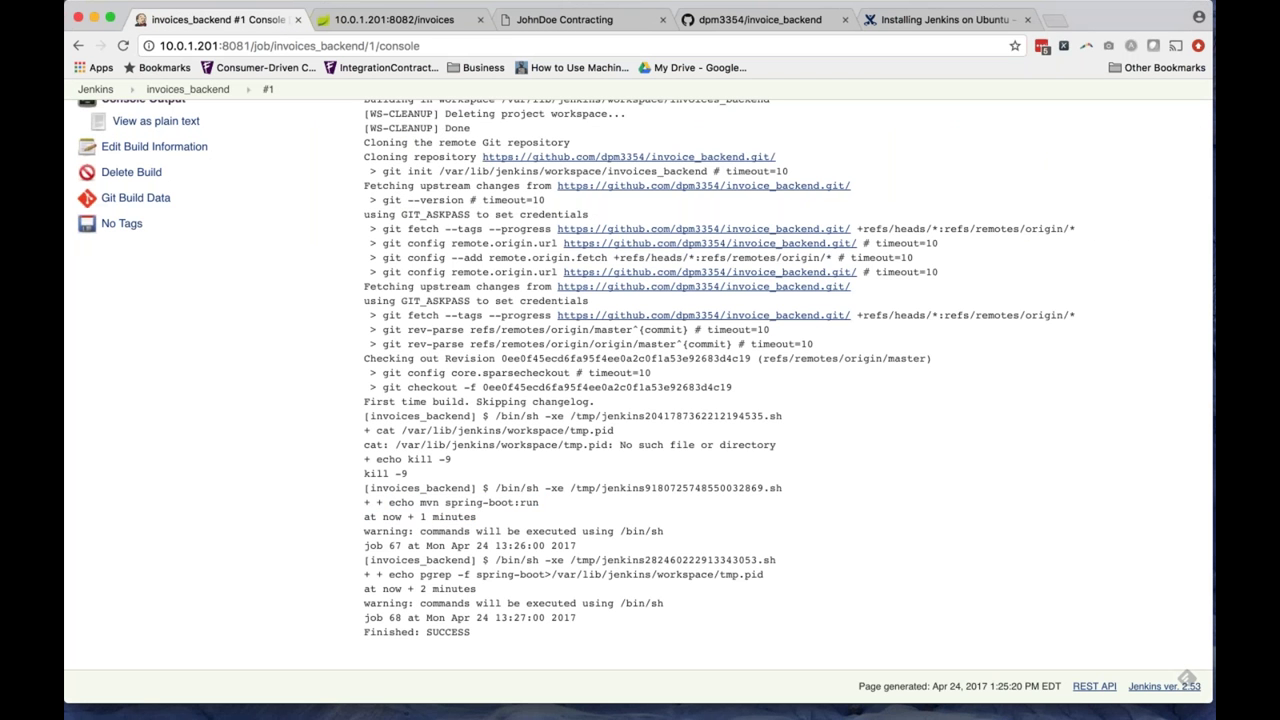
drag(721, 574, 767, 574)
click(533, 596)
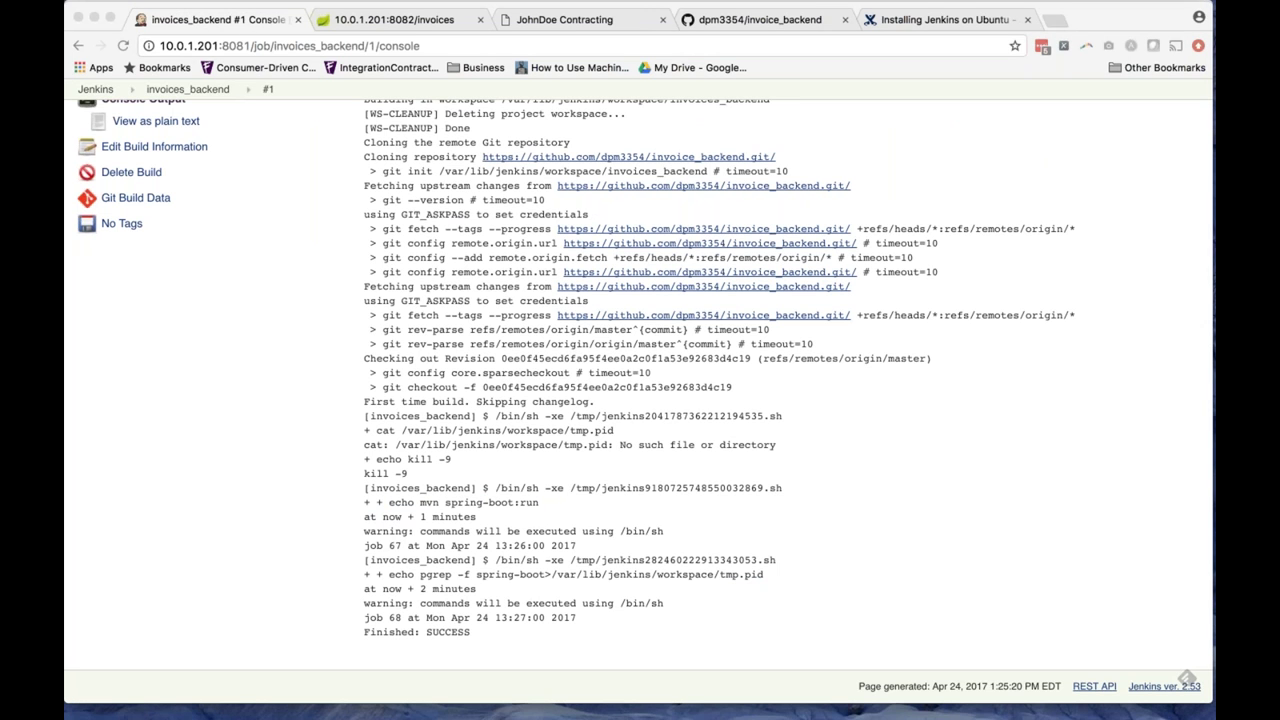
Create a new freestyle project named invoices_frontend from the Jenkins dashboard.
scroll(404, 232, up, 3)
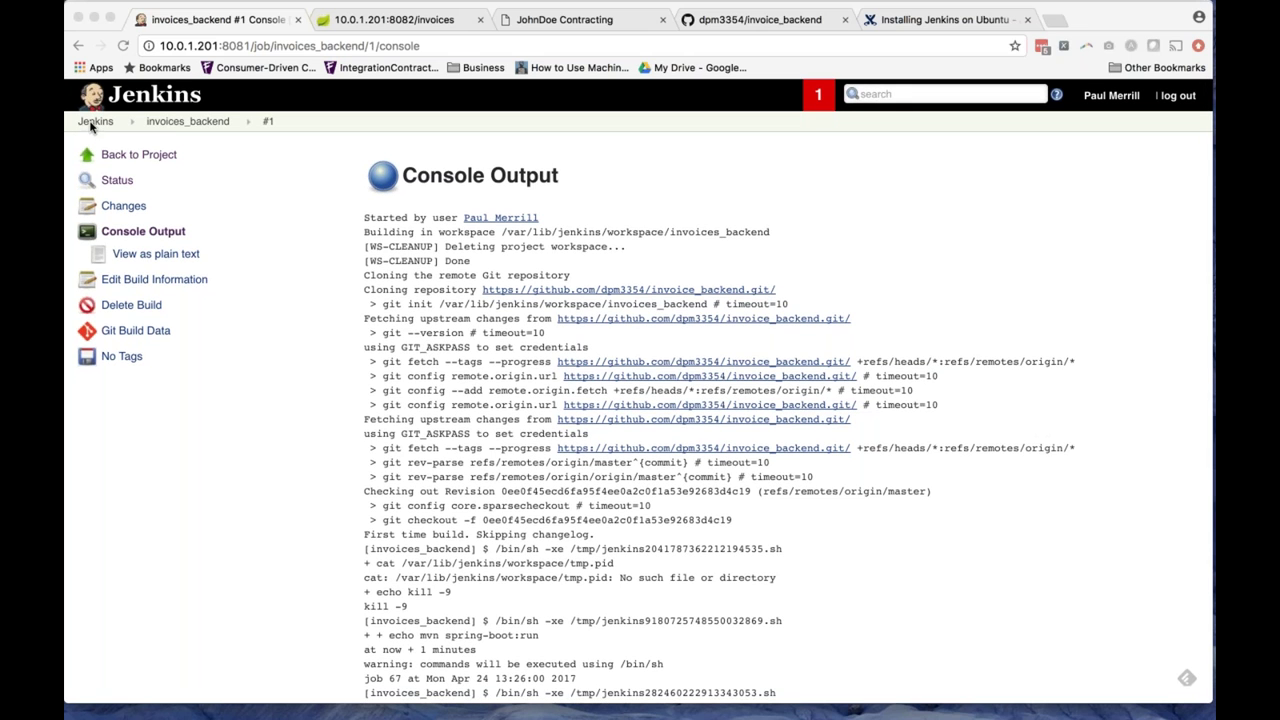
click(95, 122)
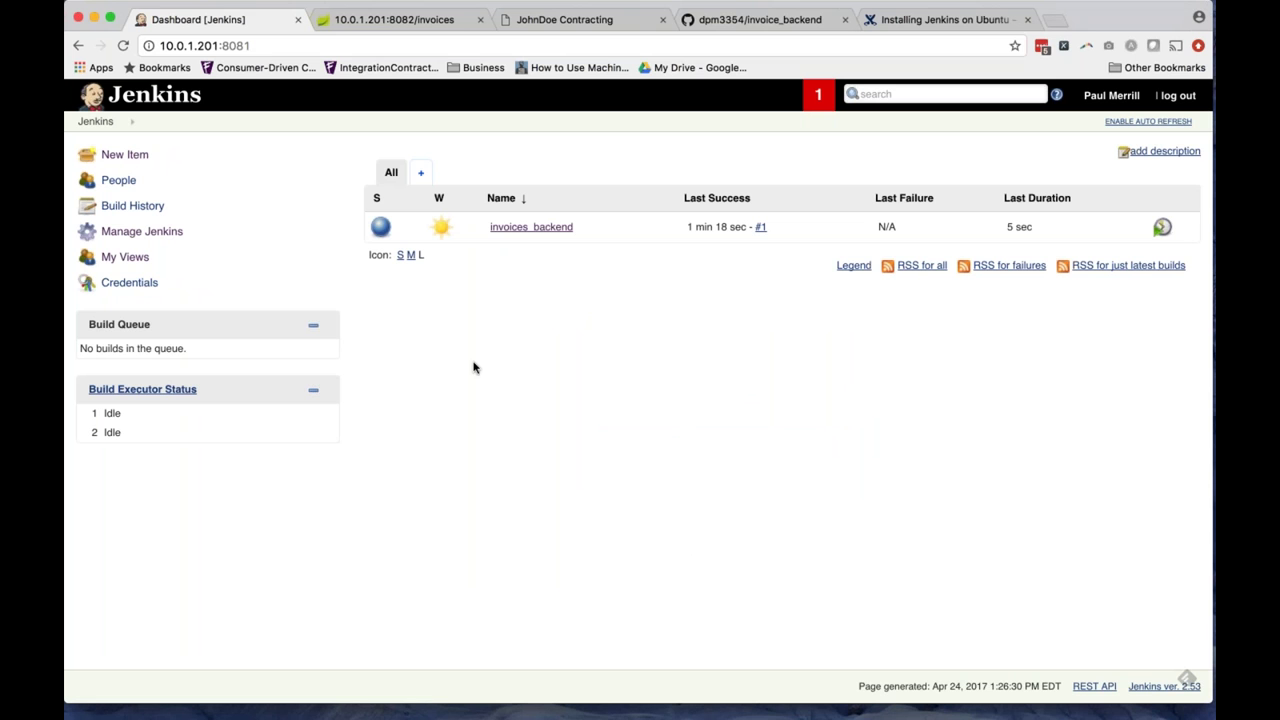
click(120, 157)
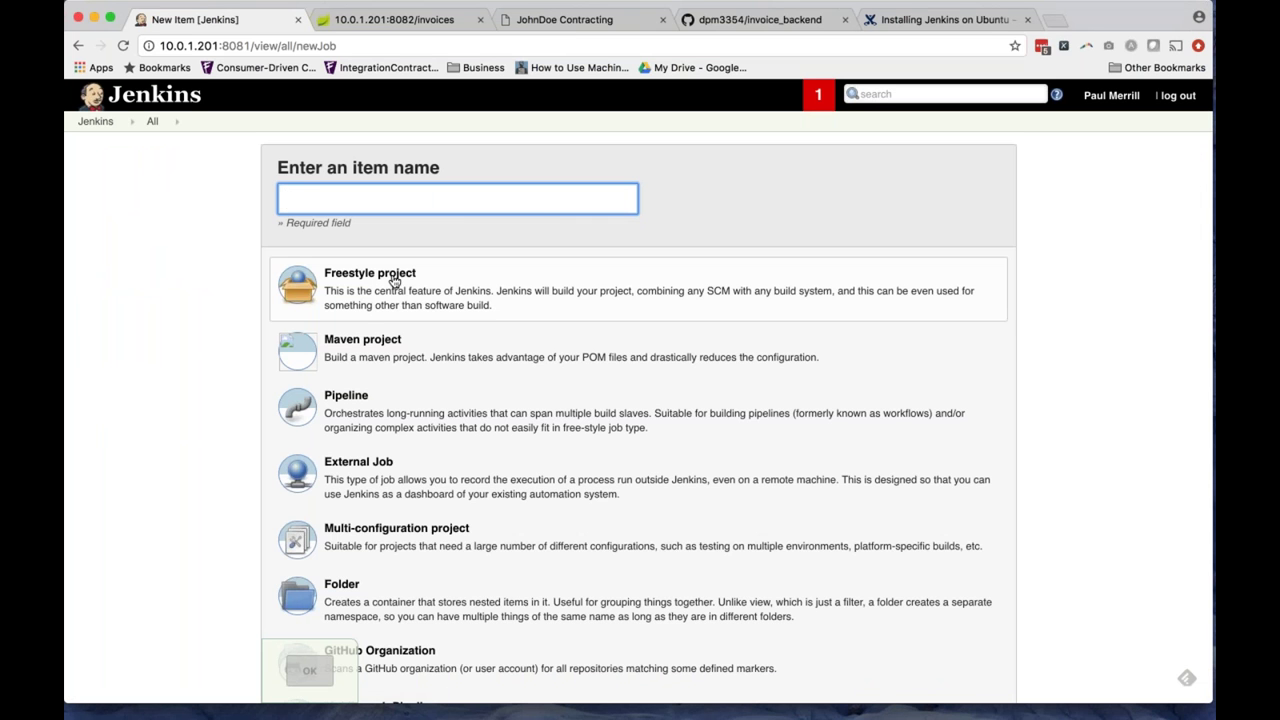
click(435, 193)
key(Down)
key(Down)
key(Down)
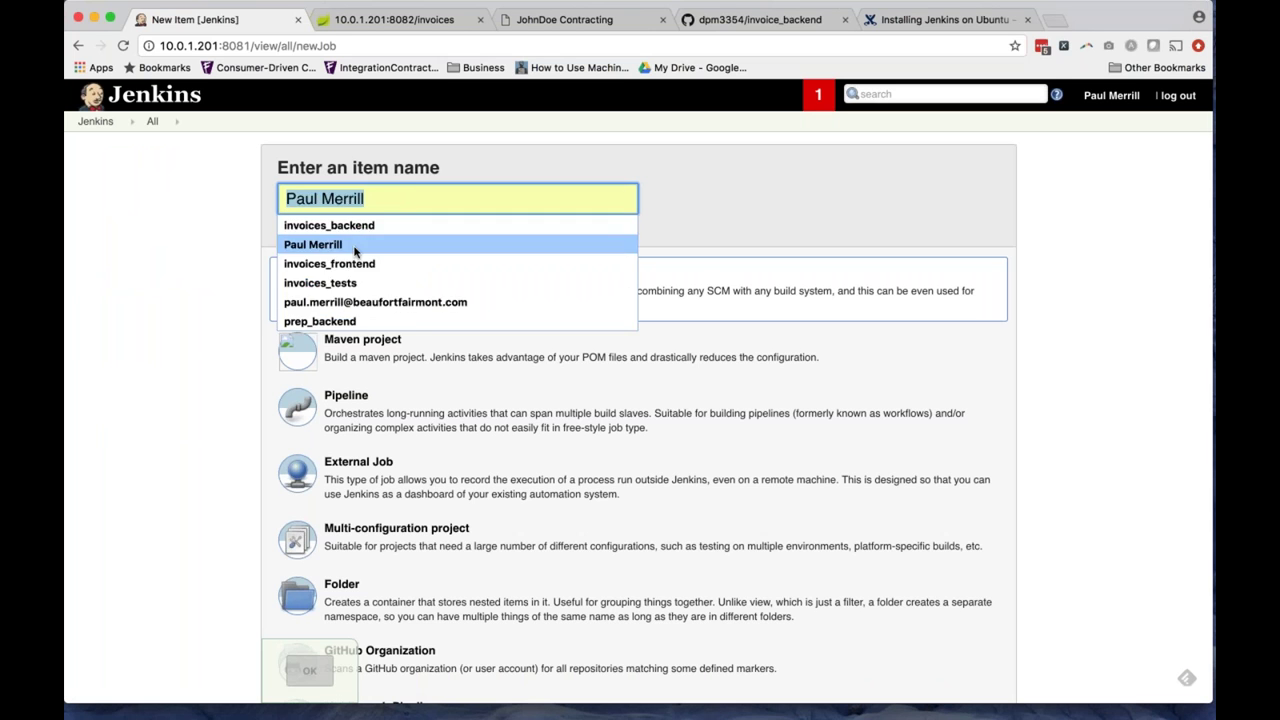
key(Return)
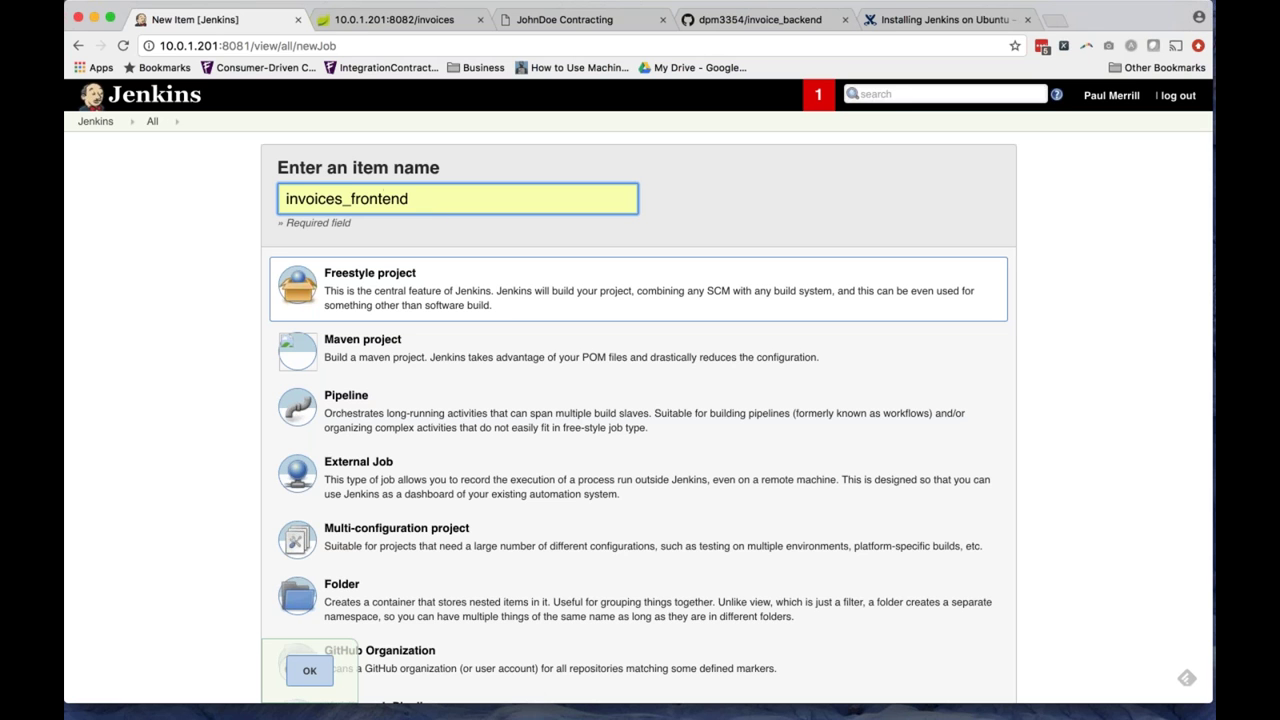
scroll(214, 423, down, 2)
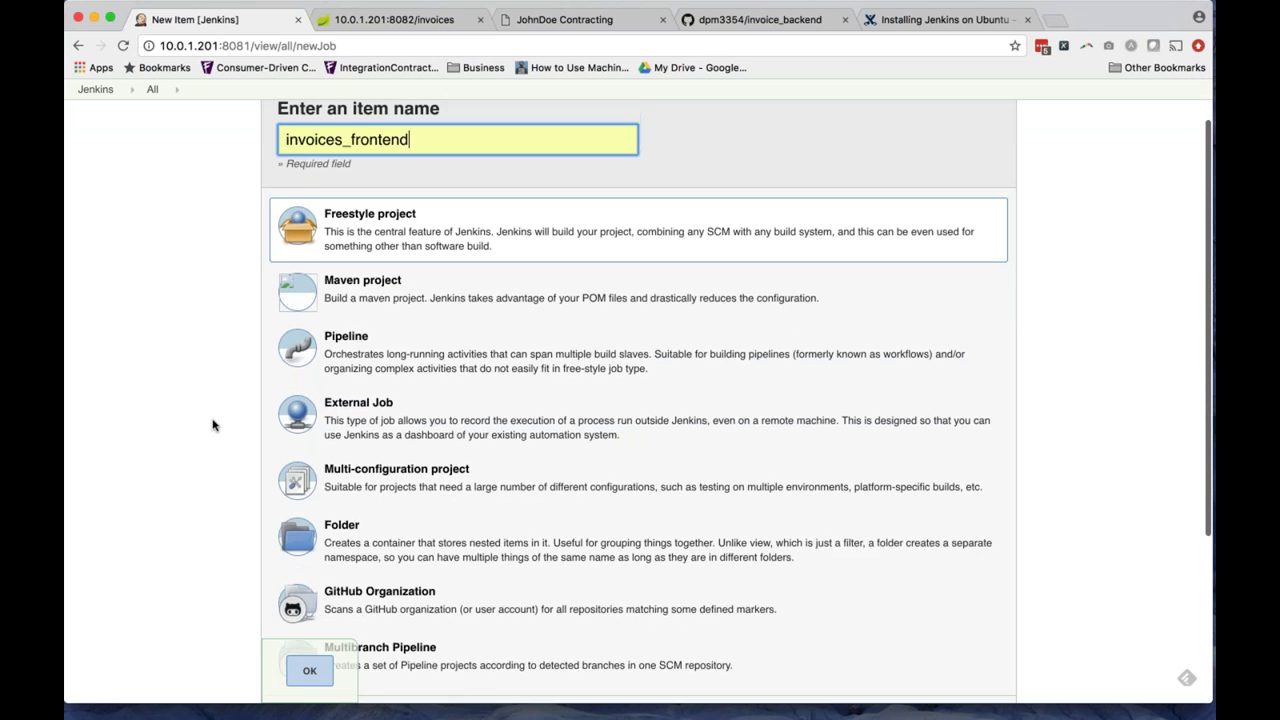
scroll(194, 329, down, 5)
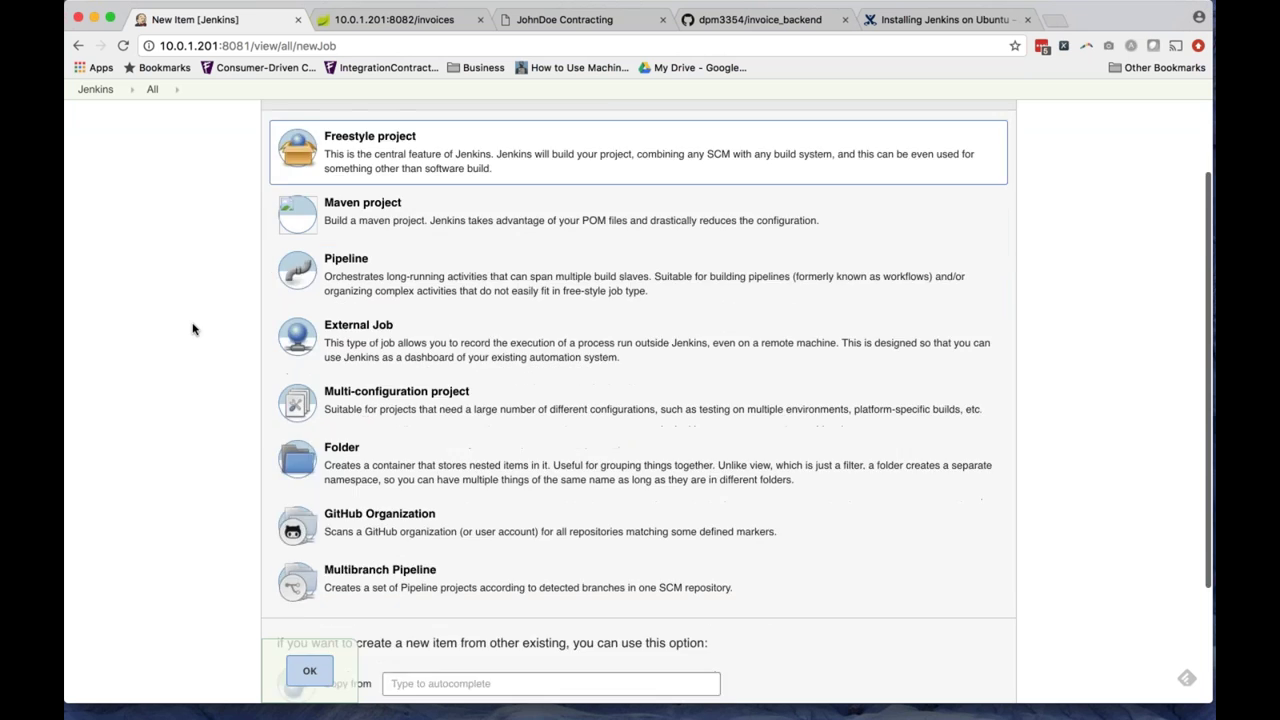
click(309, 641)
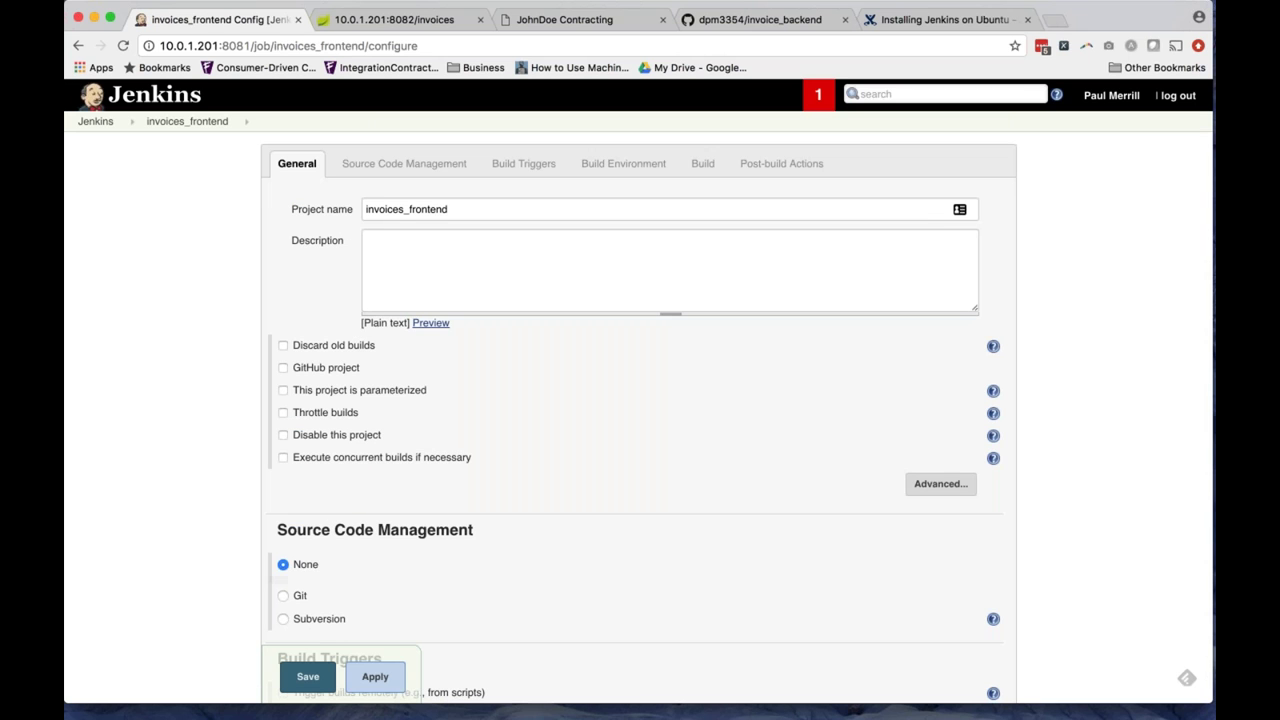
click(409, 251)
click(285, 369)
click(284, 368)
click(571, 389)
key(super+Tab)
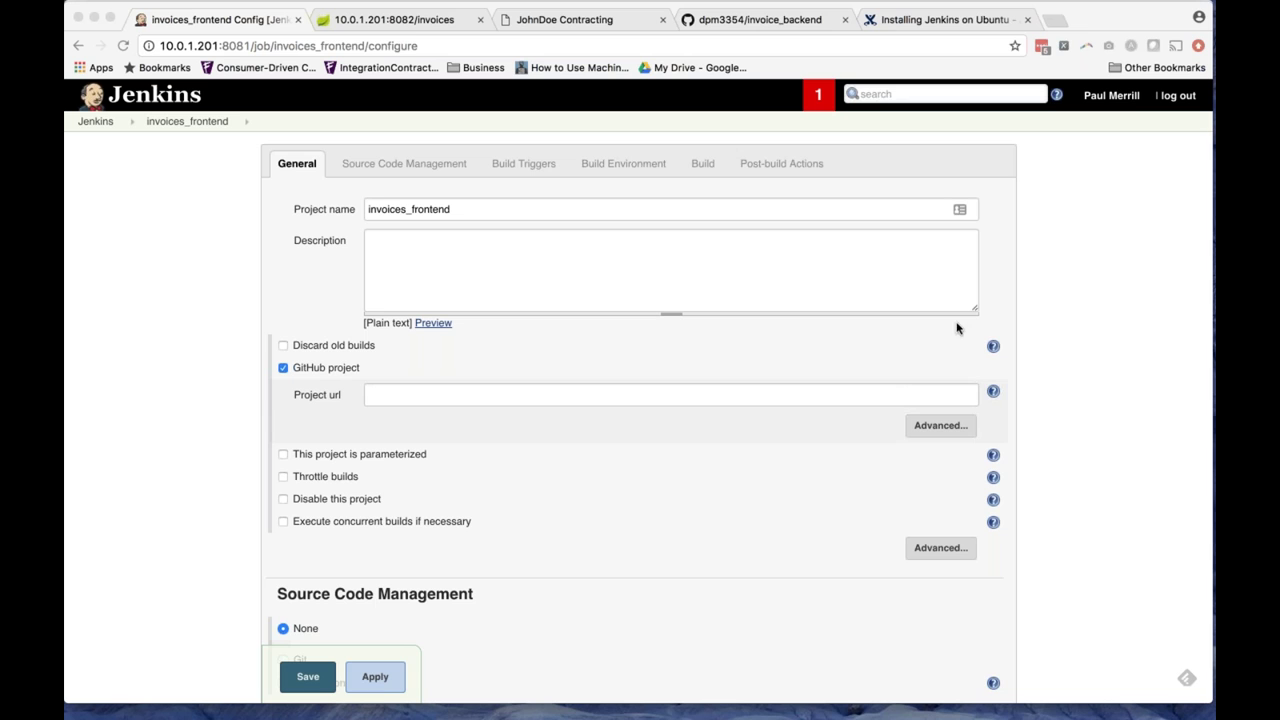
click(421, 395)
text(https://github.com/dpm3354/invoice_frontend.git/)
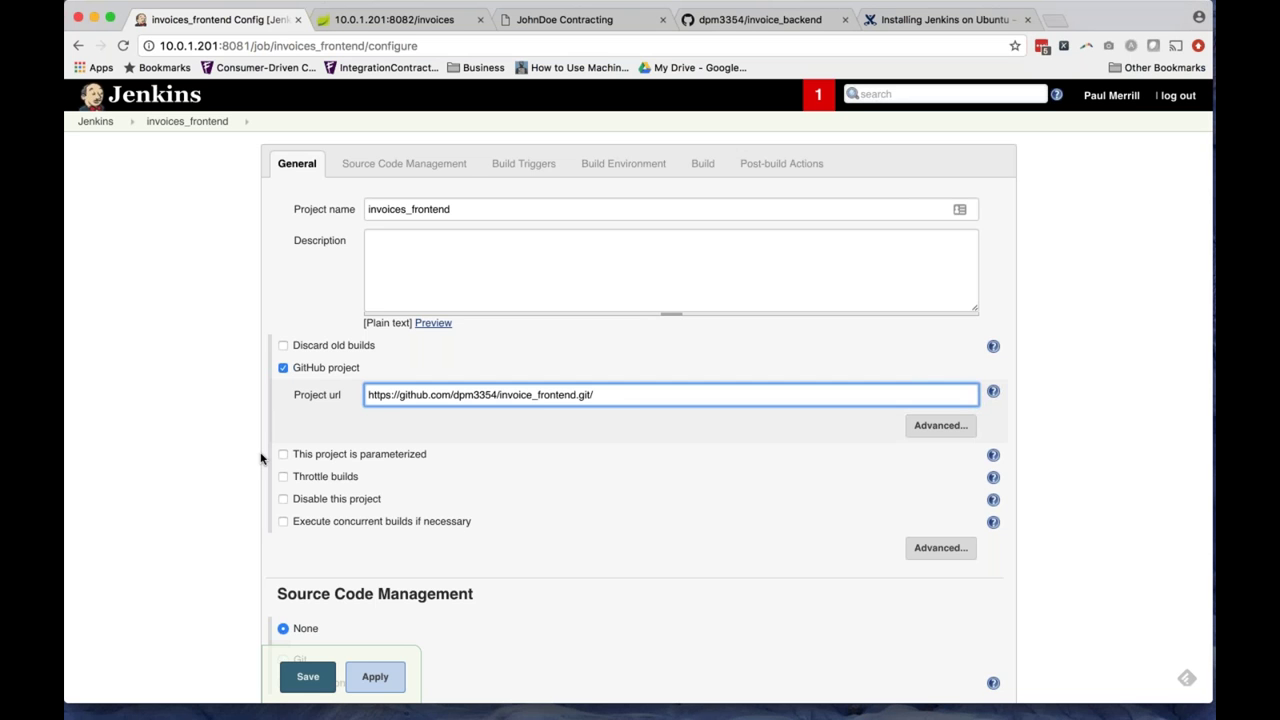
scroll(258, 450, down, 3)
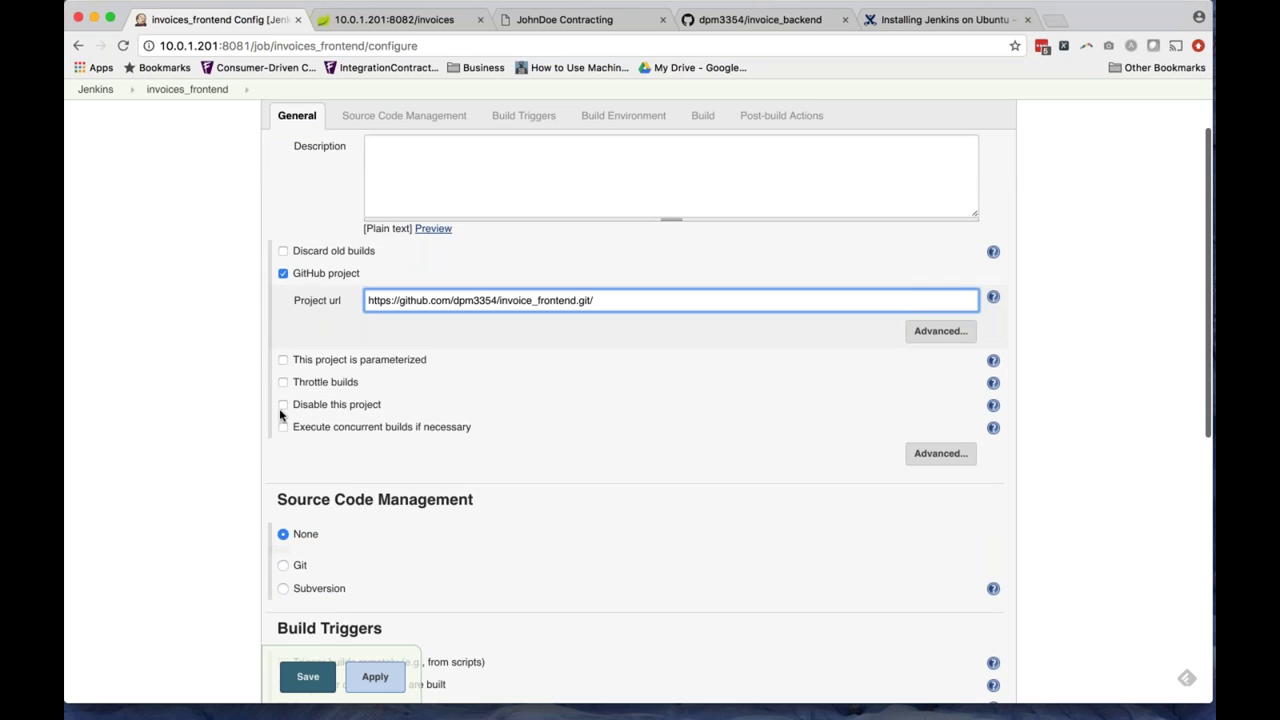
scroll(229, 471, down, 3)
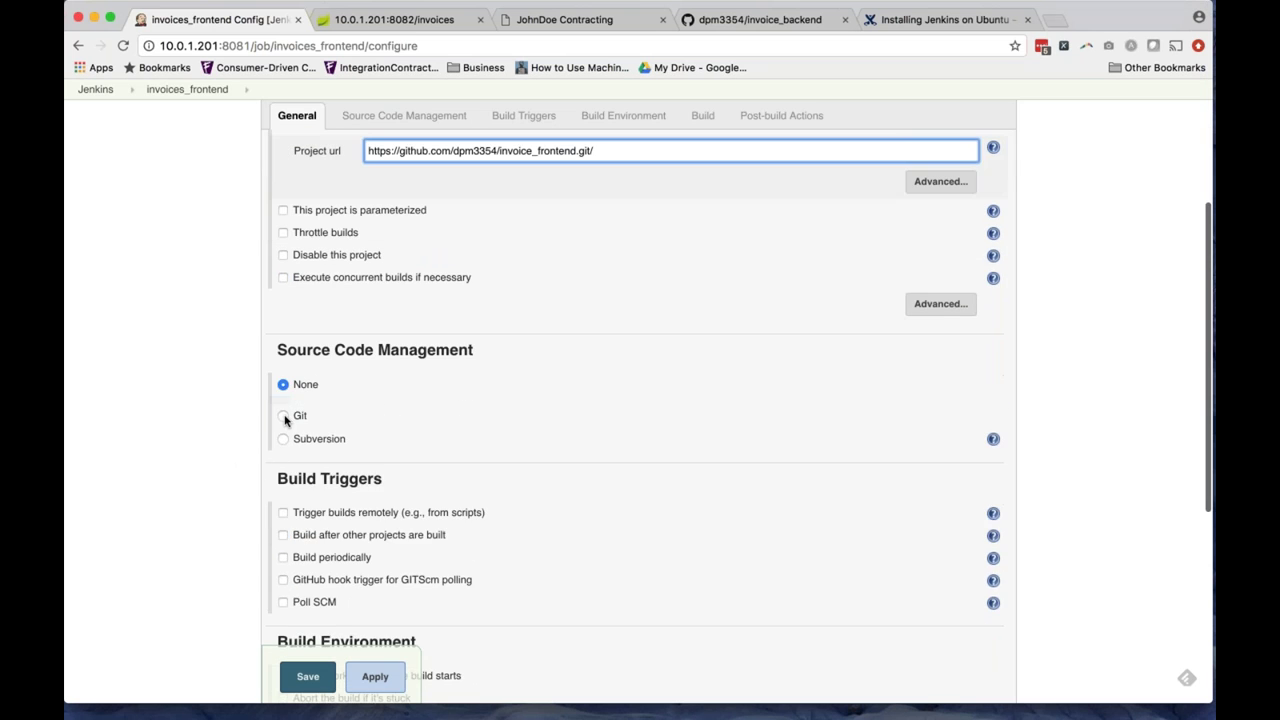
click(285, 410)
click(597, 463)
text(https://github.com/dpm3354/invoice_frontend.git/)
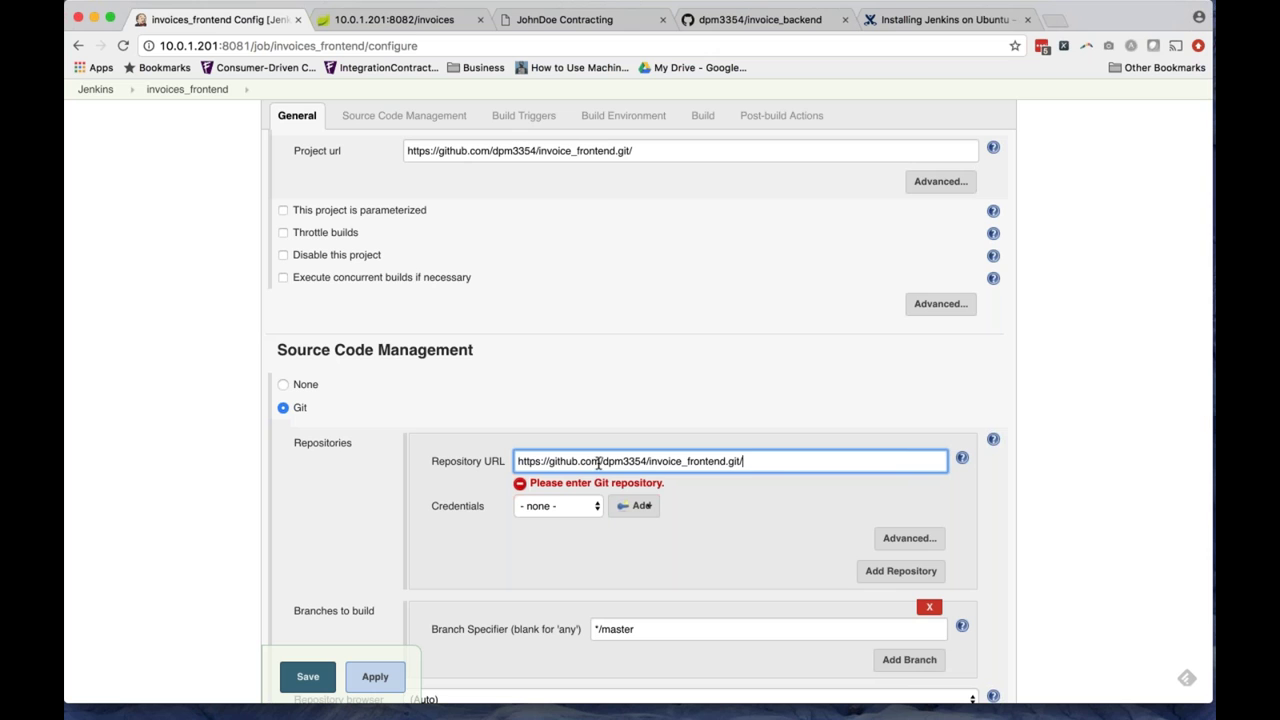
click(557, 508)
click(557, 510)
click(555, 494)
click(553, 519)
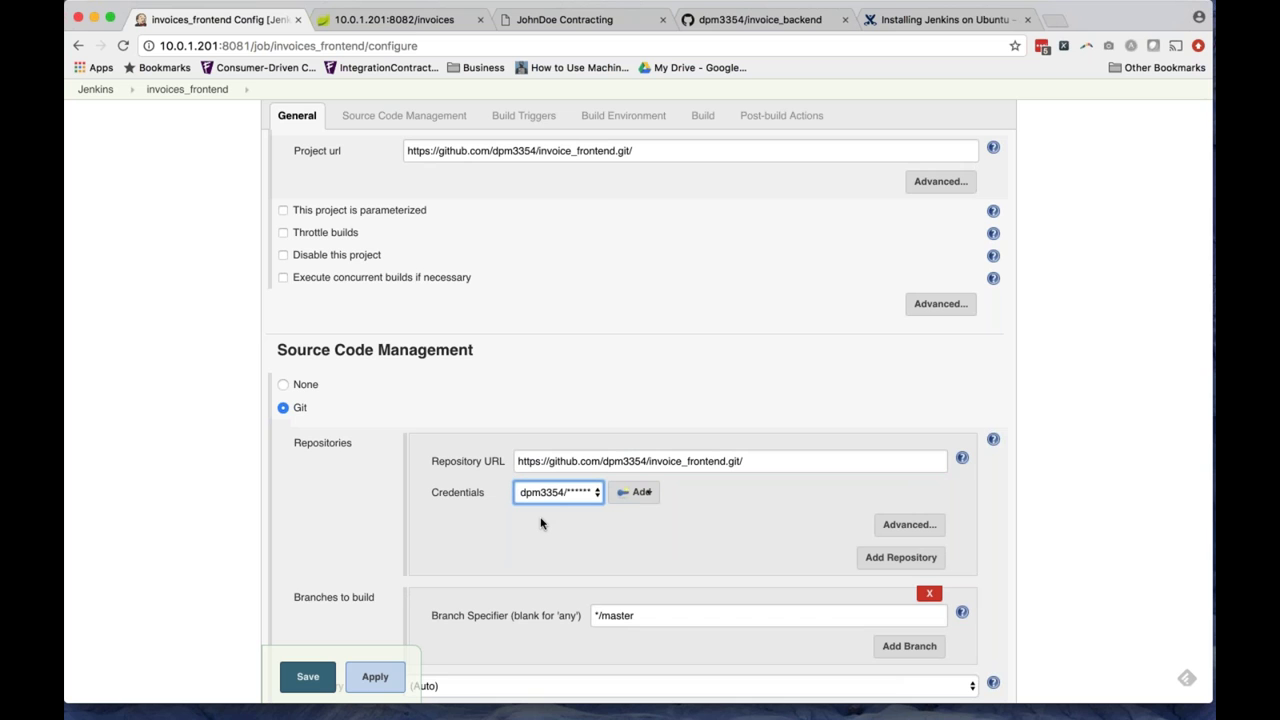
Enable the periodic build trigger for invoices_frontend with the schedule H H * * *.
scroll(540, 523, up, 1)
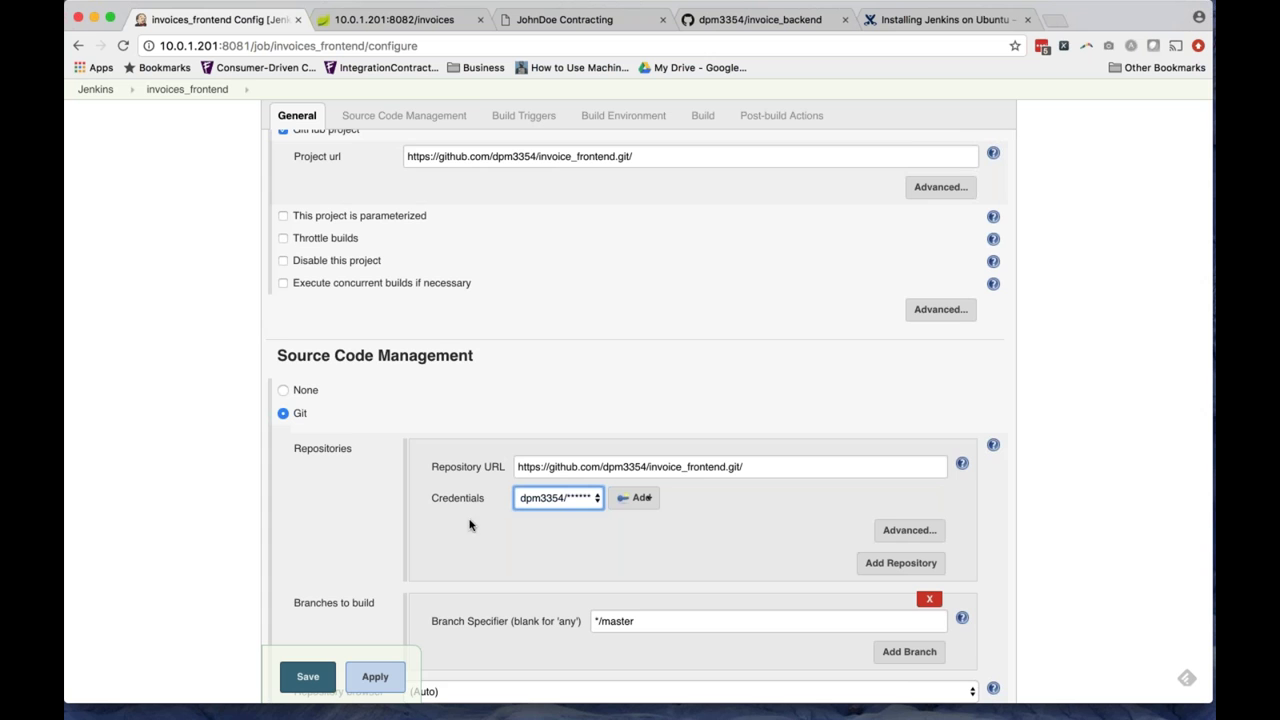
scroll(210, 527, down, 1)
scroll(210, 527, down, 3)
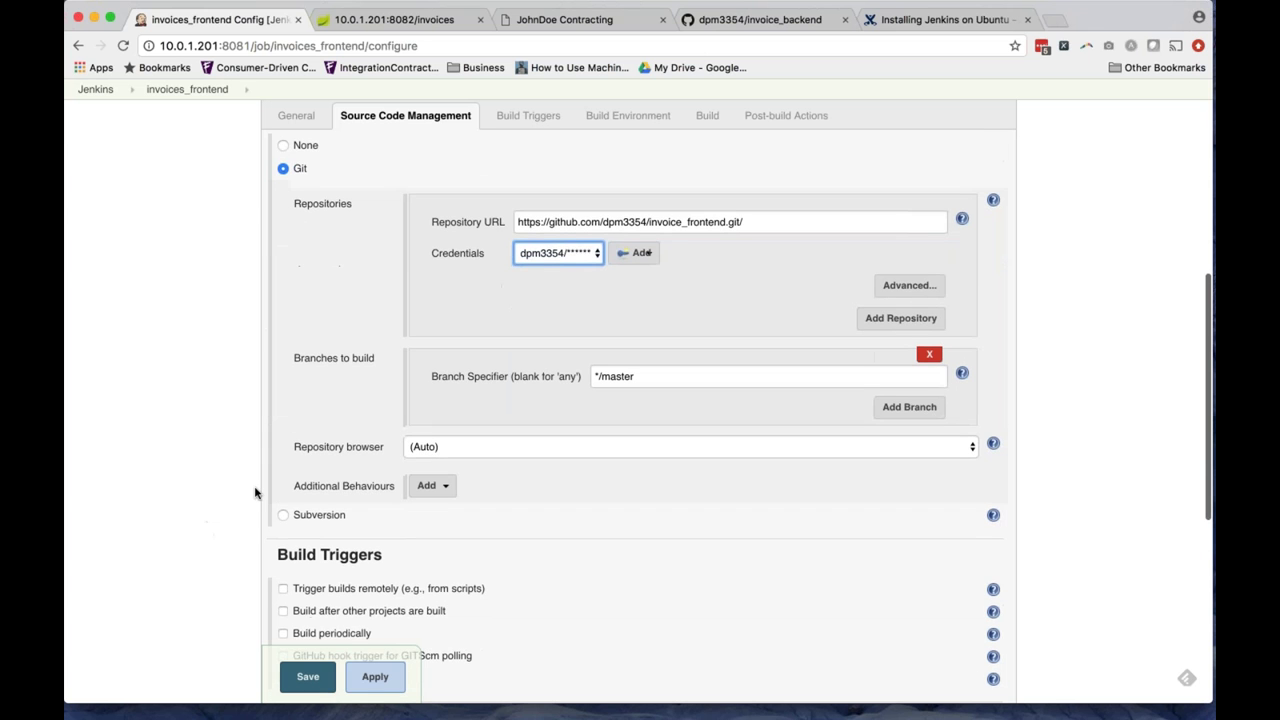
scroll(250, 485, down, 1)
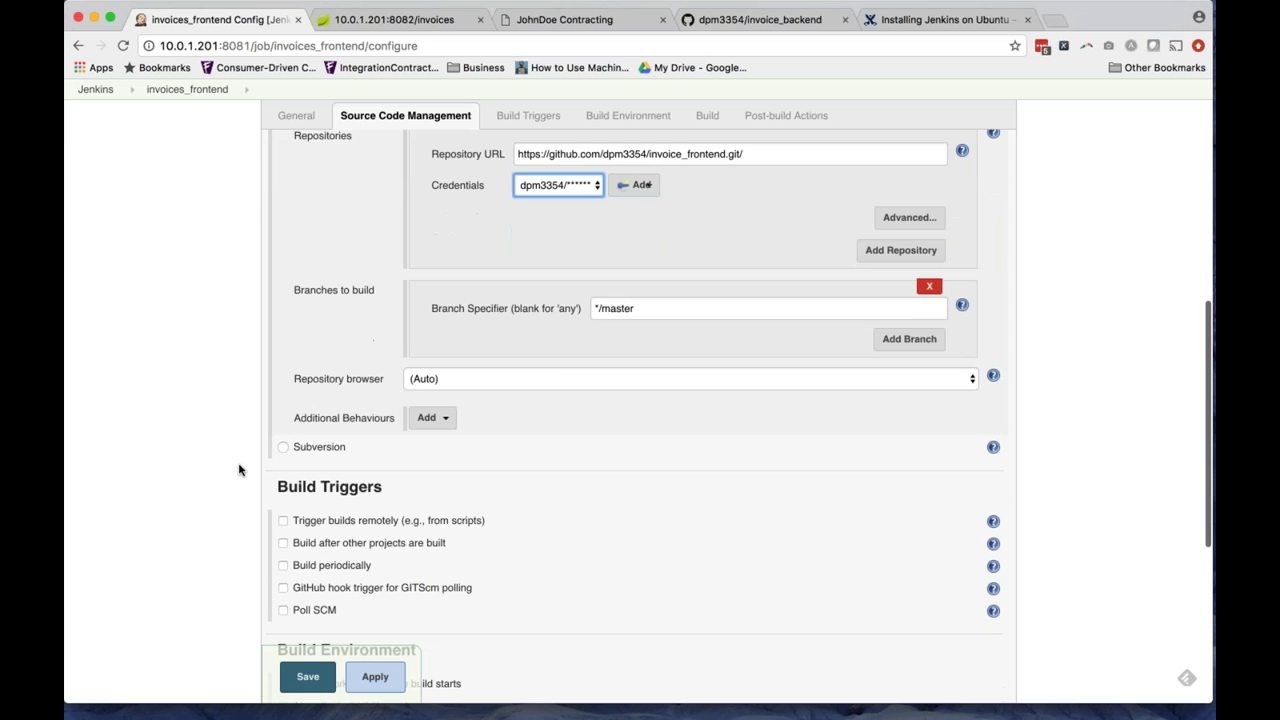
scroll(240, 475, down, 2)
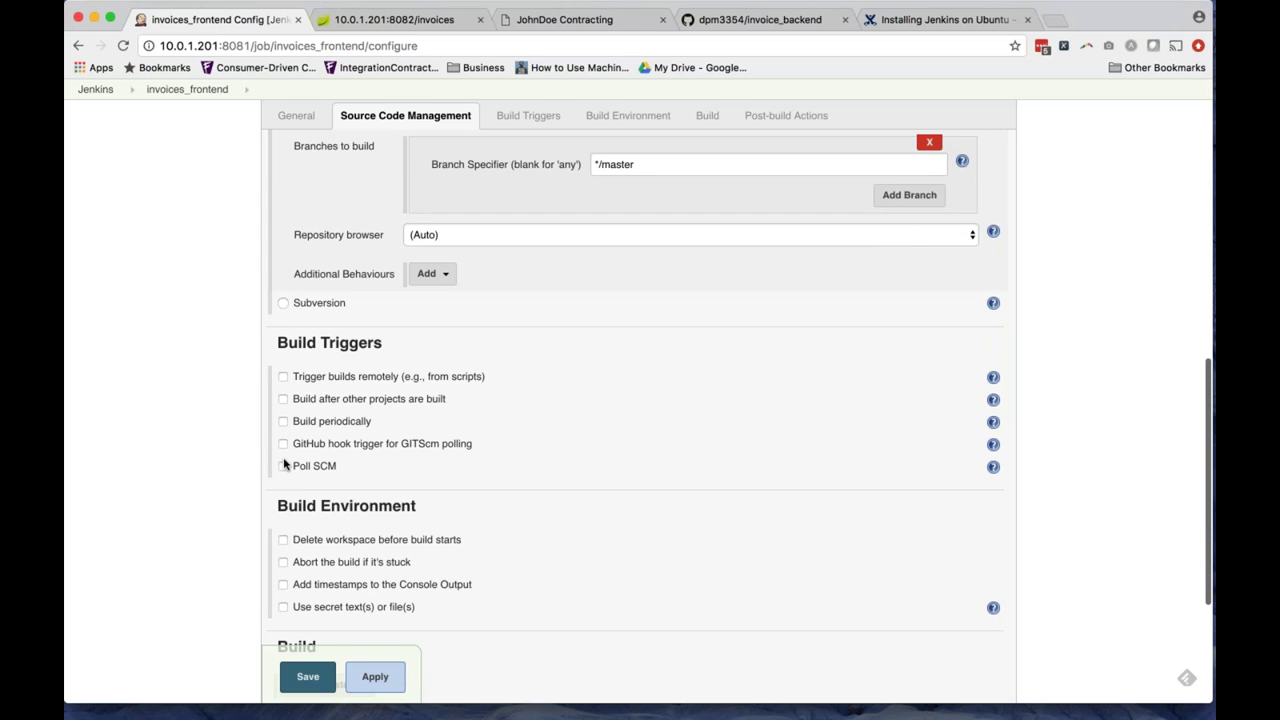
click(283, 421)
click(454, 462)
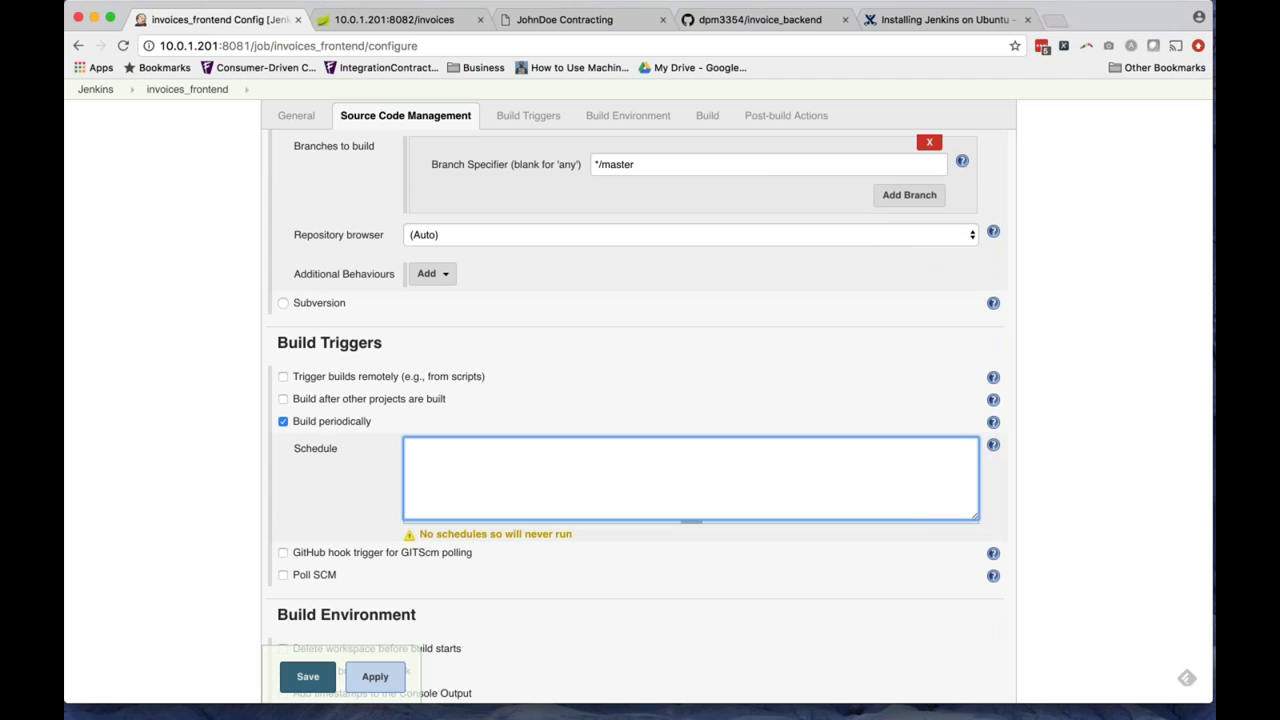
key(super+Tab)
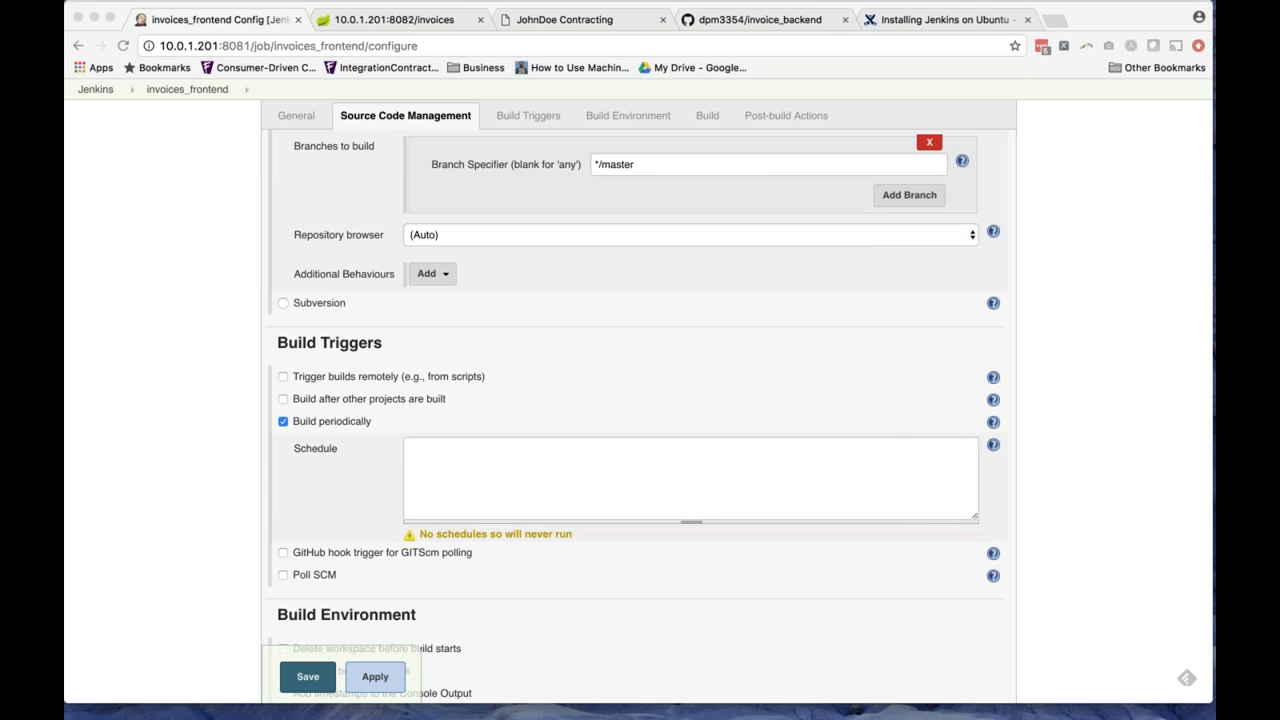
click(474, 474)
text(H H * * *)
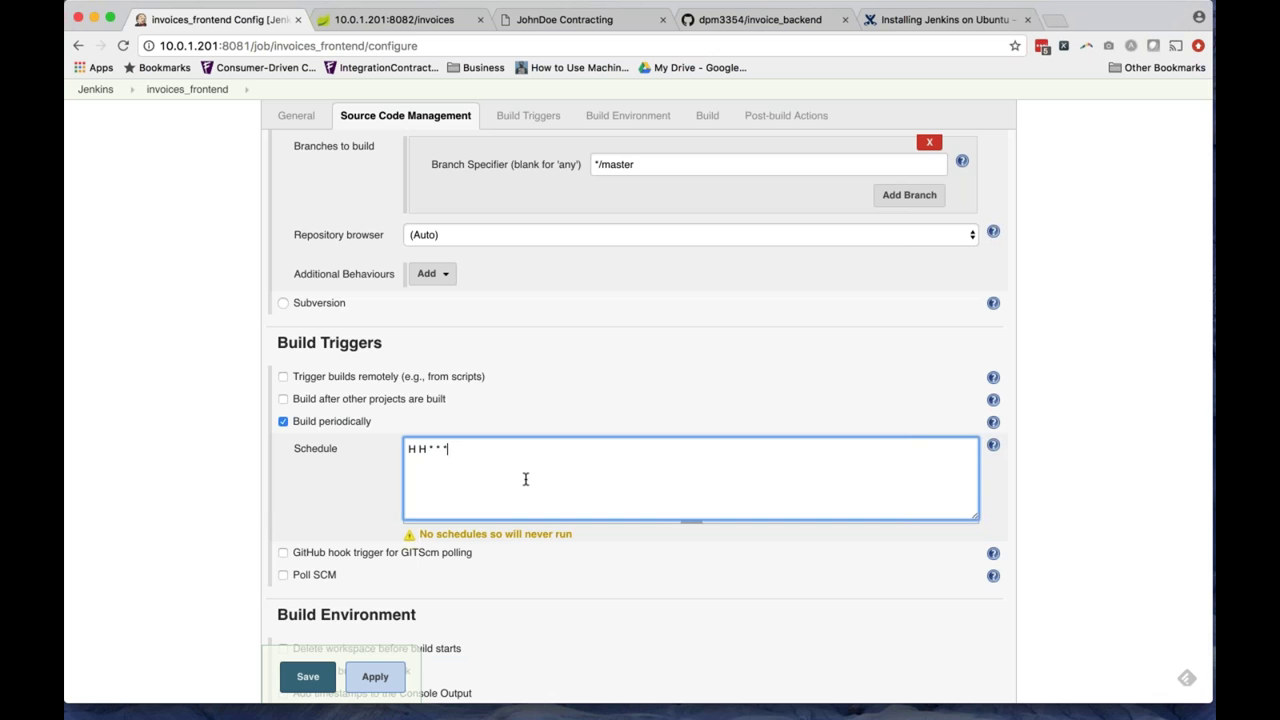
click(686, 586)
Enable SCM polling for invoices_frontend with the schedule H/15 * * * *.
scroll(686, 586, down, 2)
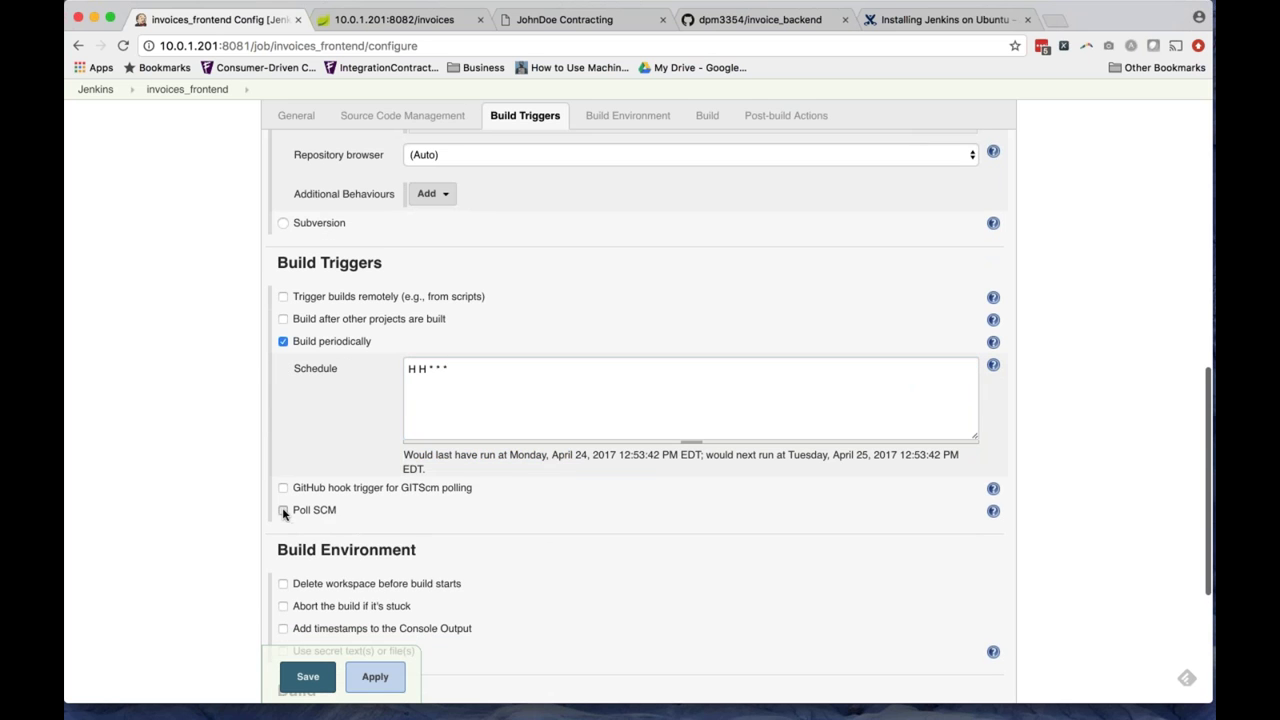
click(283, 509)
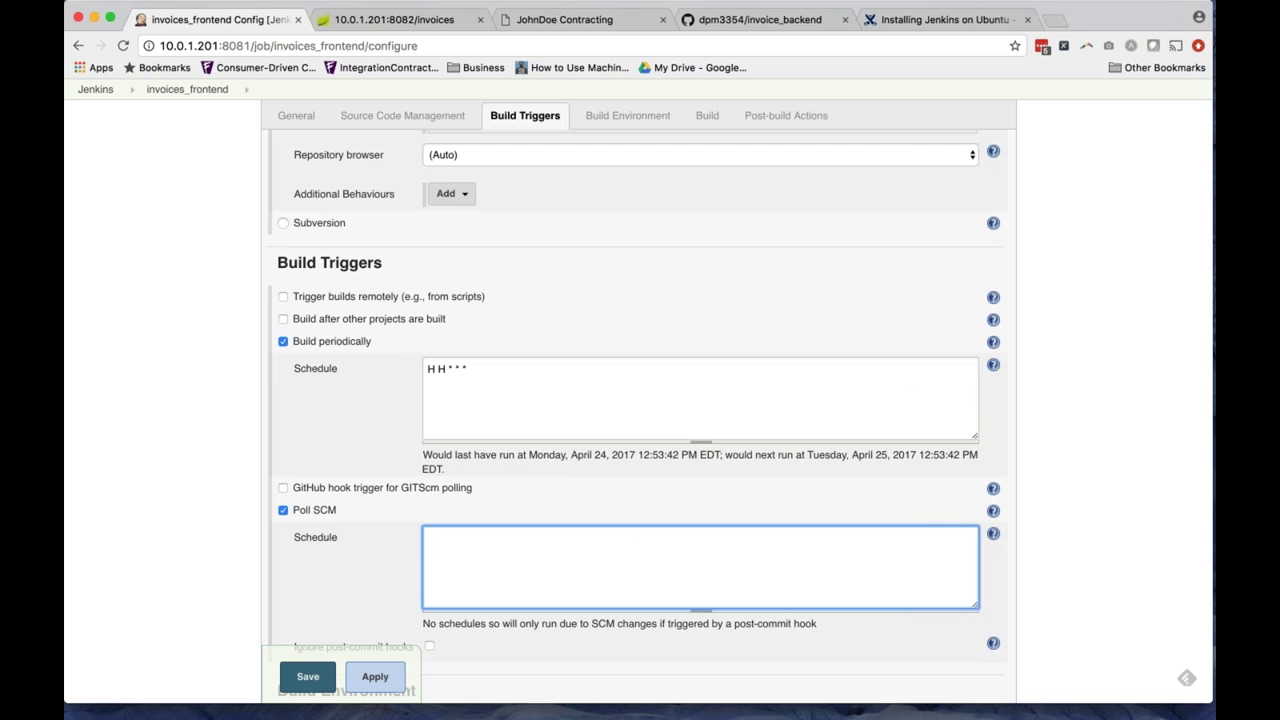
key(super+Tab)
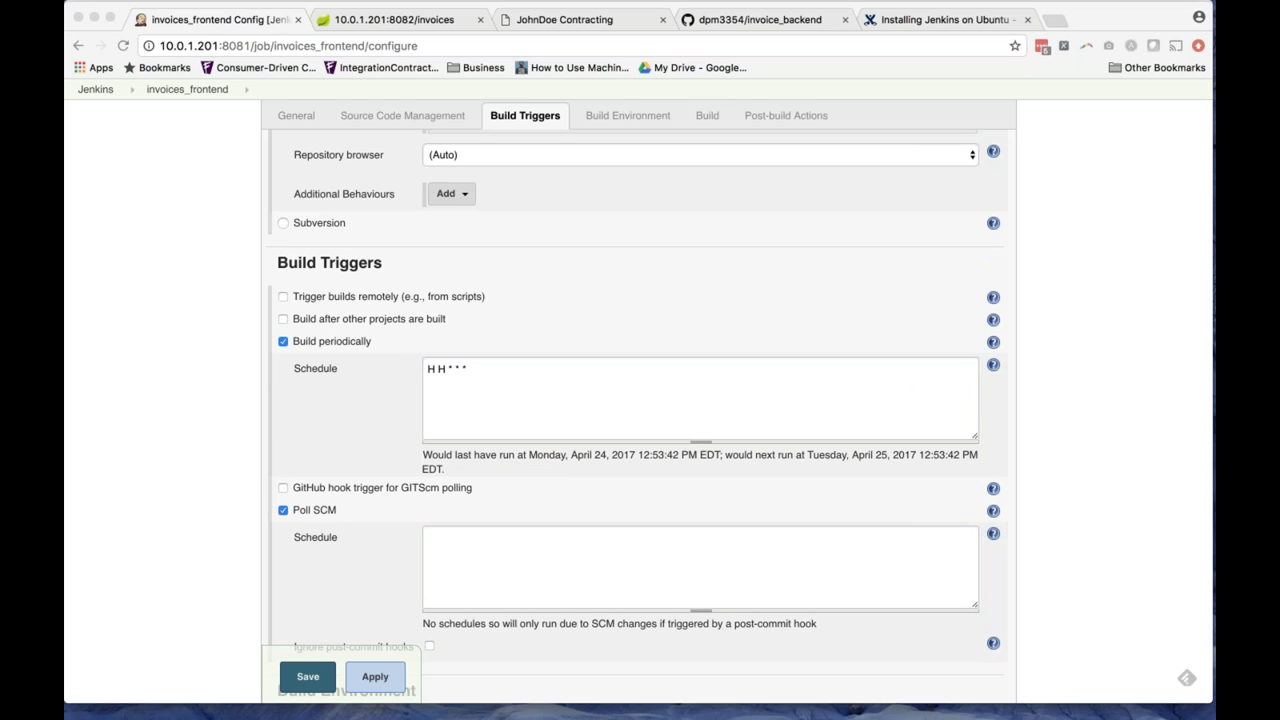
click(476, 572)
text(H/15 * * * *)
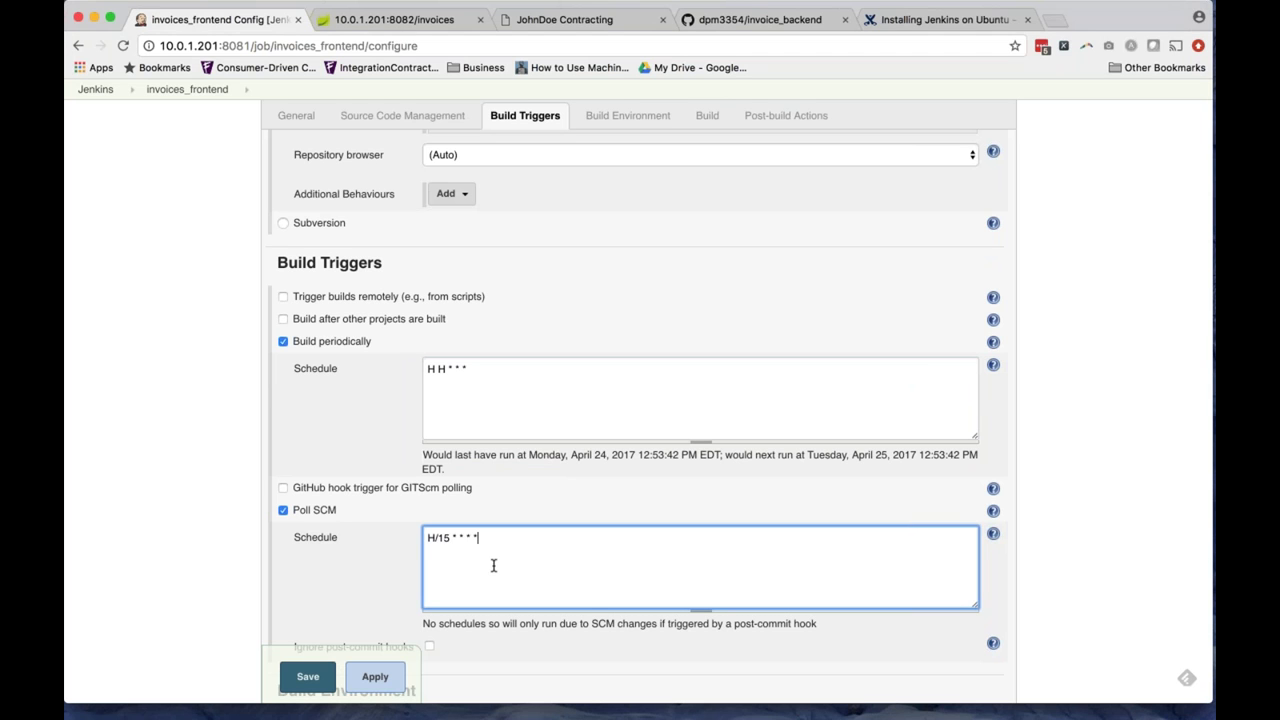
Add an Execute shell build step with the command echo "cp -R /var/lib/jenkins/workspace/invoices_frontend/src/* /var/www/html/invoices/" |.
scroll(176, 536, down, 6)
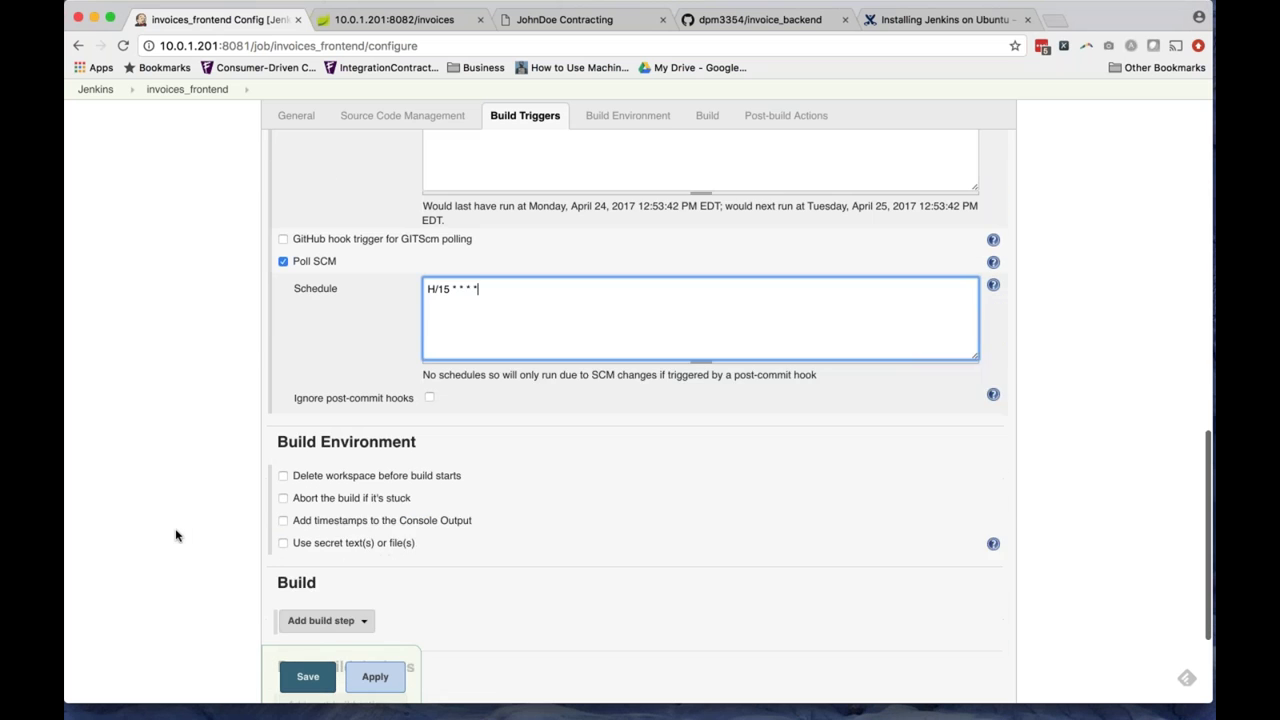
scroll(209, 491, down, 2)
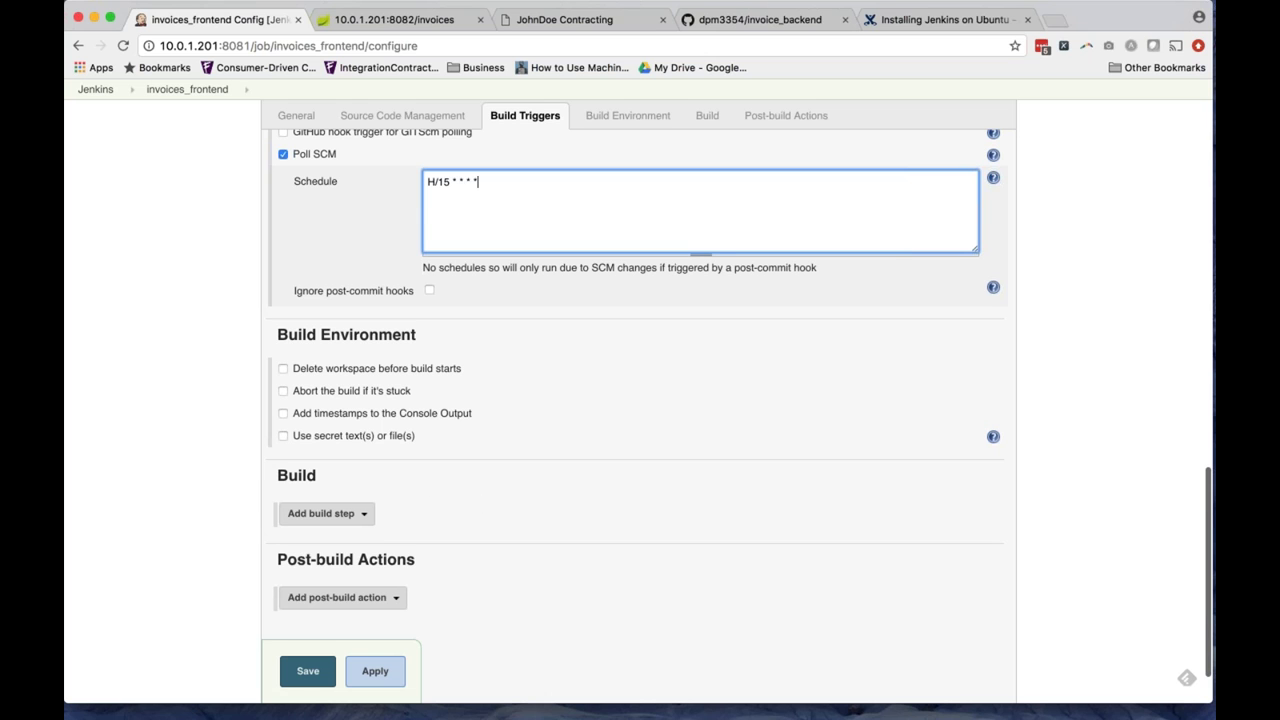
key(super+Tab)
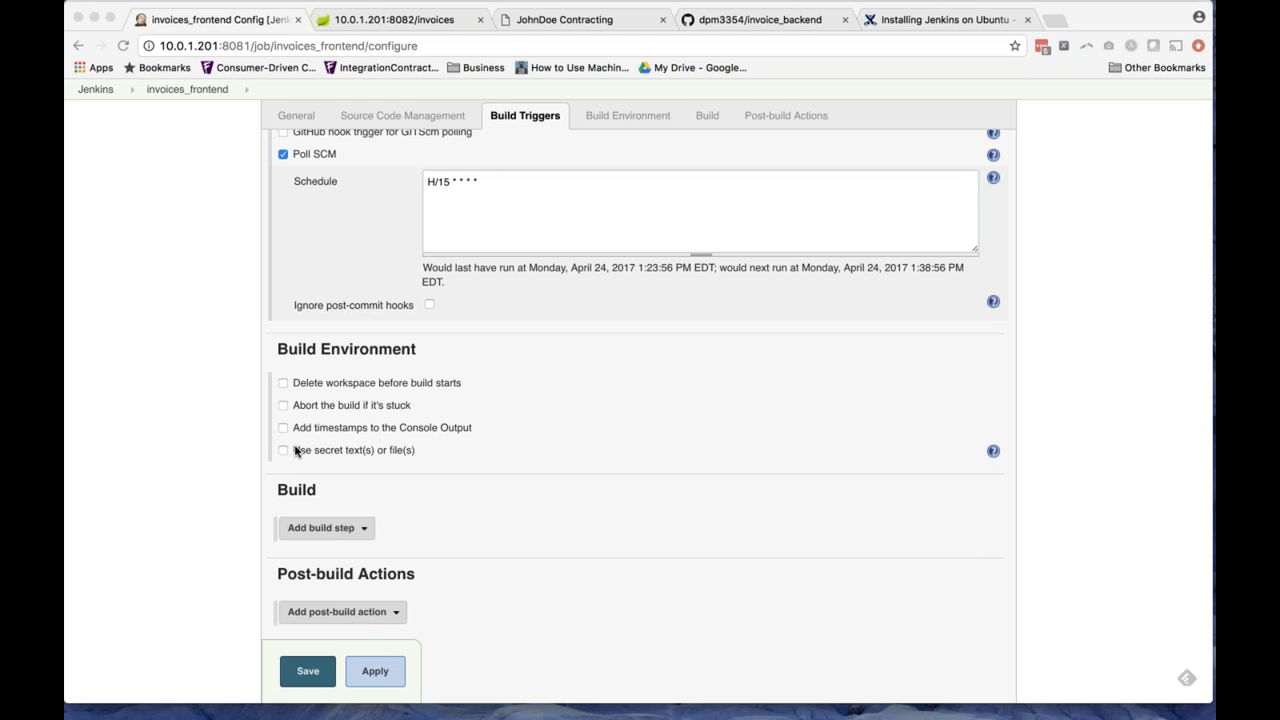
click(325, 528)
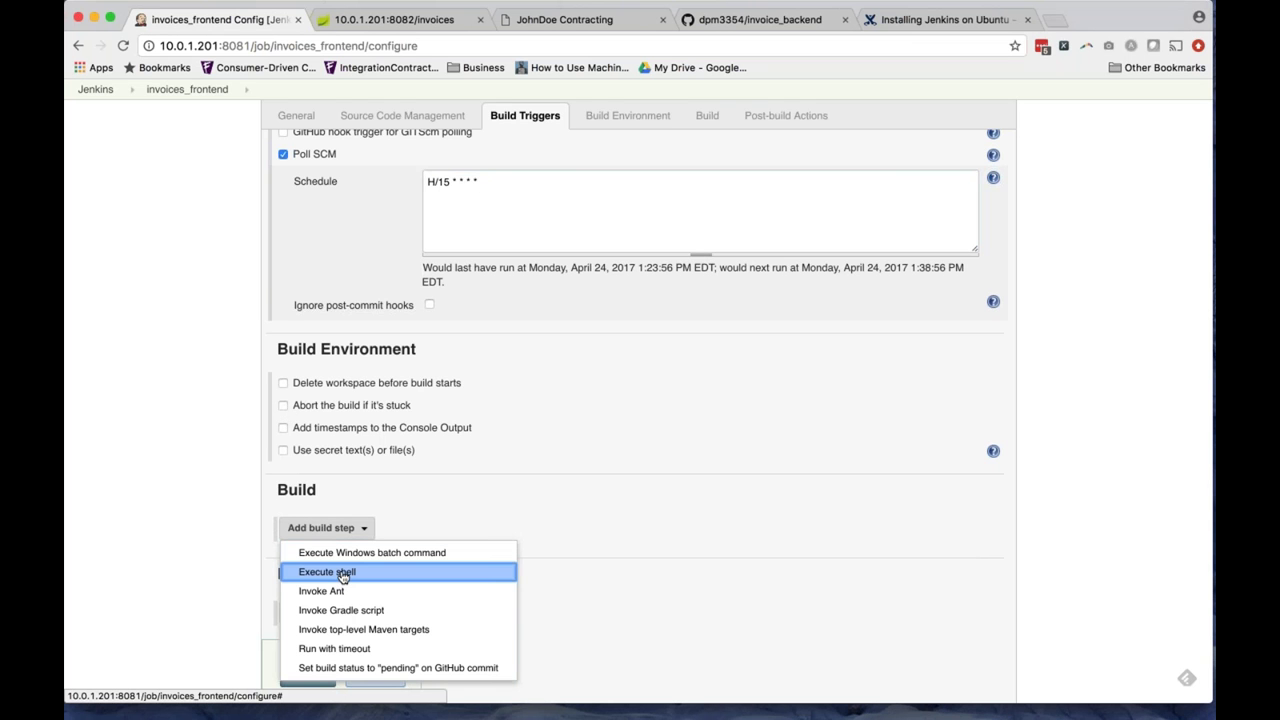
click(341, 572)
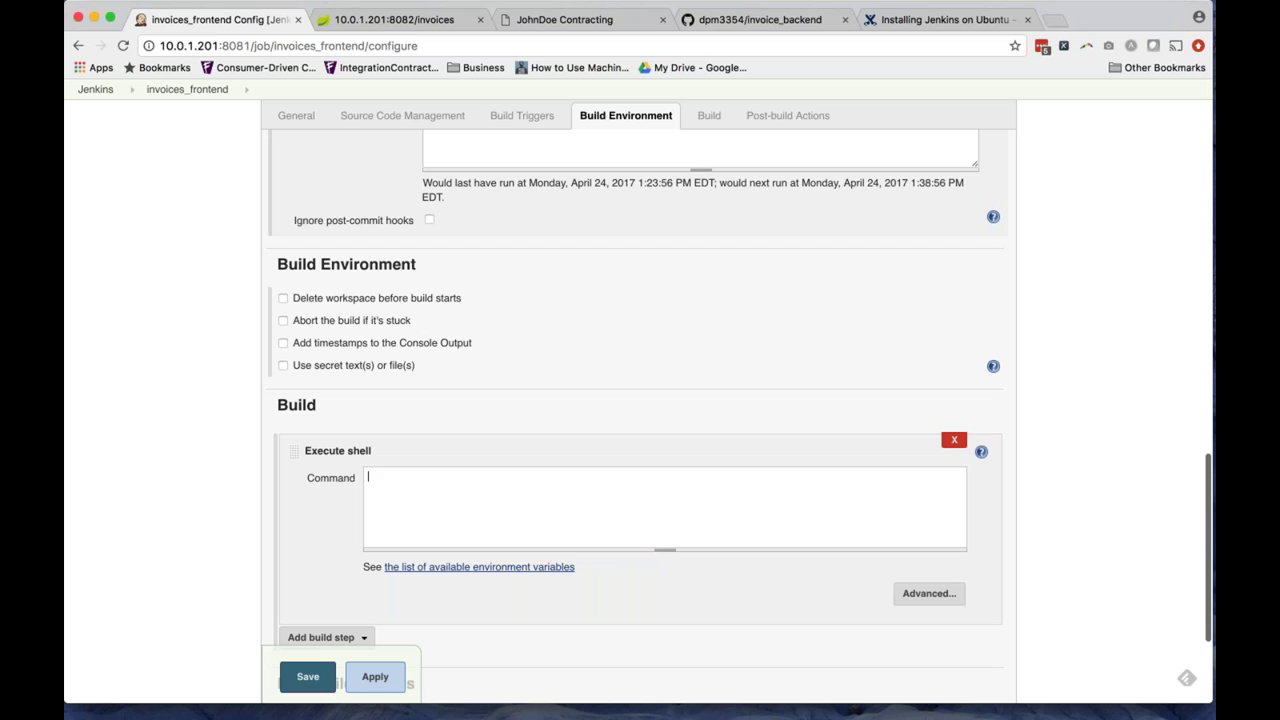
text(echo "cp -R /var/lib/jenkins/workspace/invoices_frontend/src/* /var/www/html/invoices/" |)
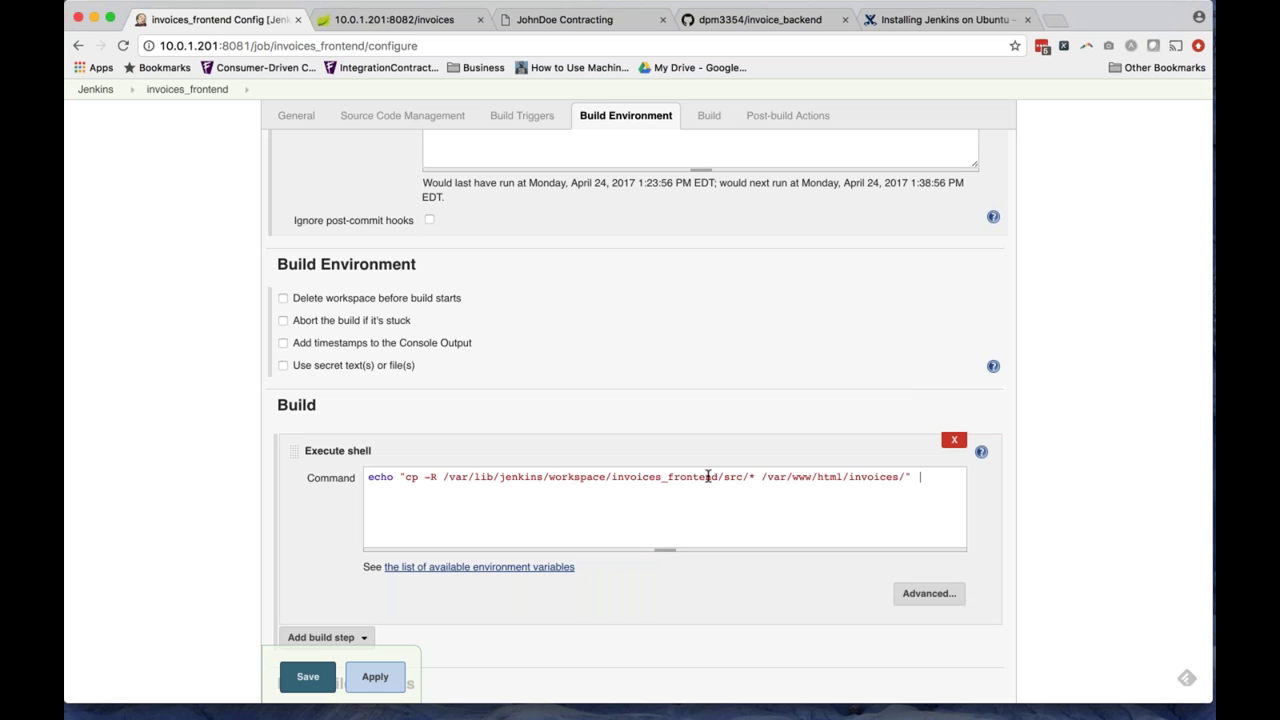
Review the source and destination paths of the copy operation in the shell command.
click(657, 478)
drag(760, 479, 443, 479)
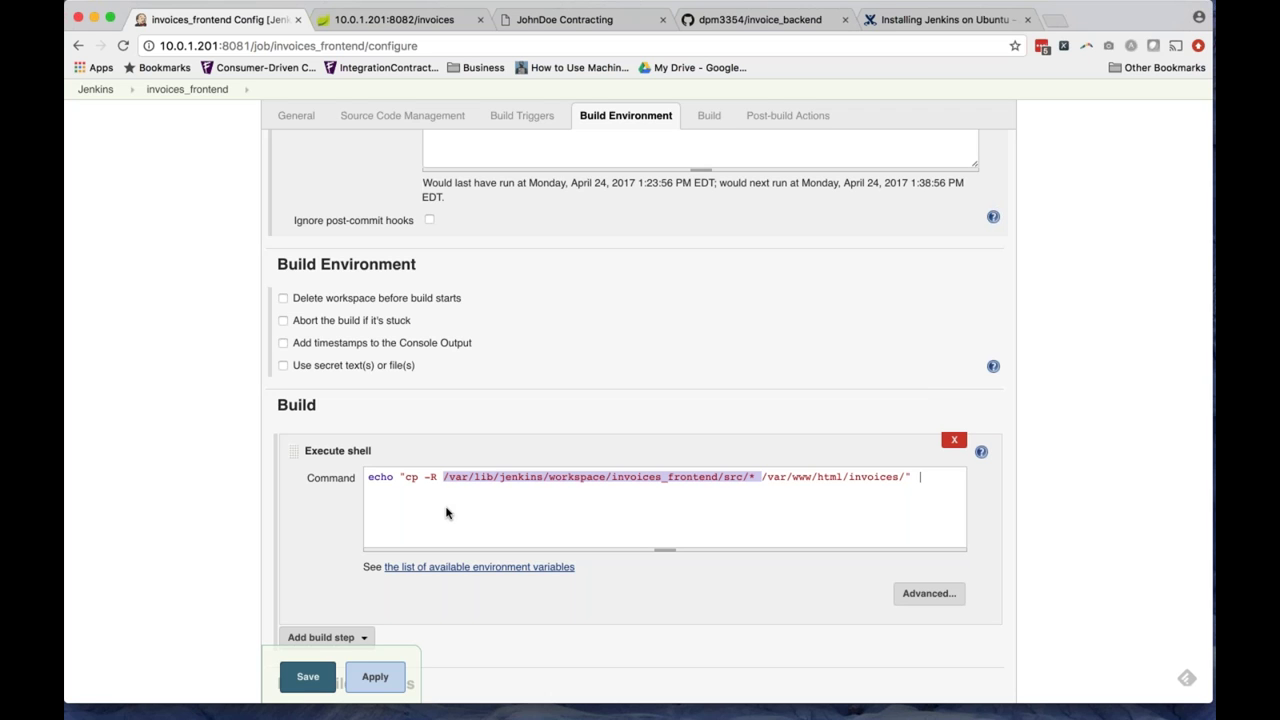
key(Right)
key(Right)
key(Right)
key(Right)
key(Right)
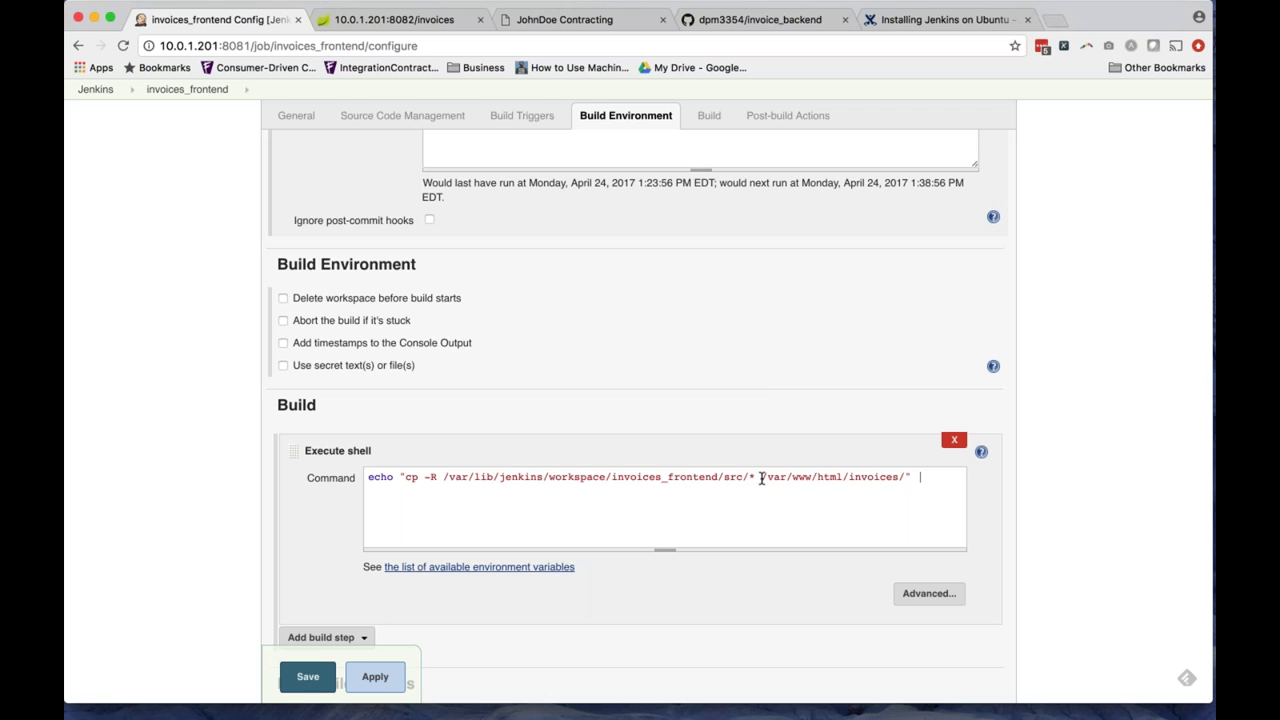
drag(762, 478, 906, 478)
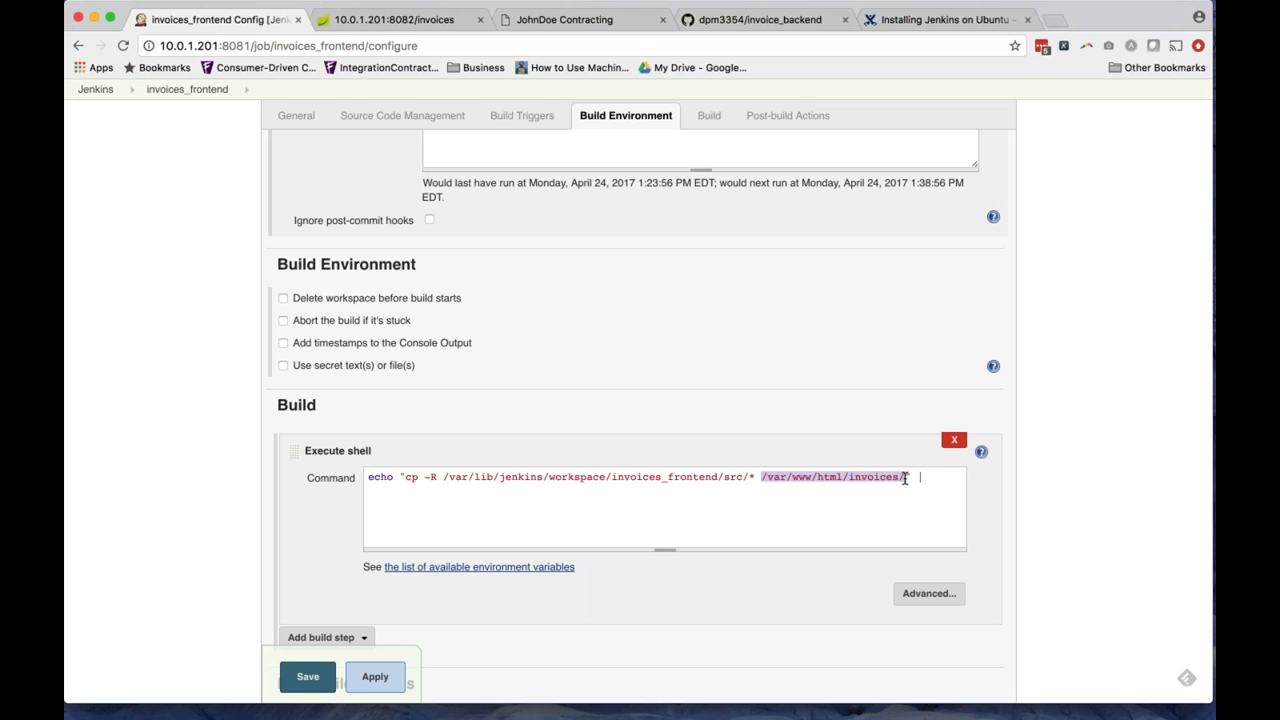
key(Right)
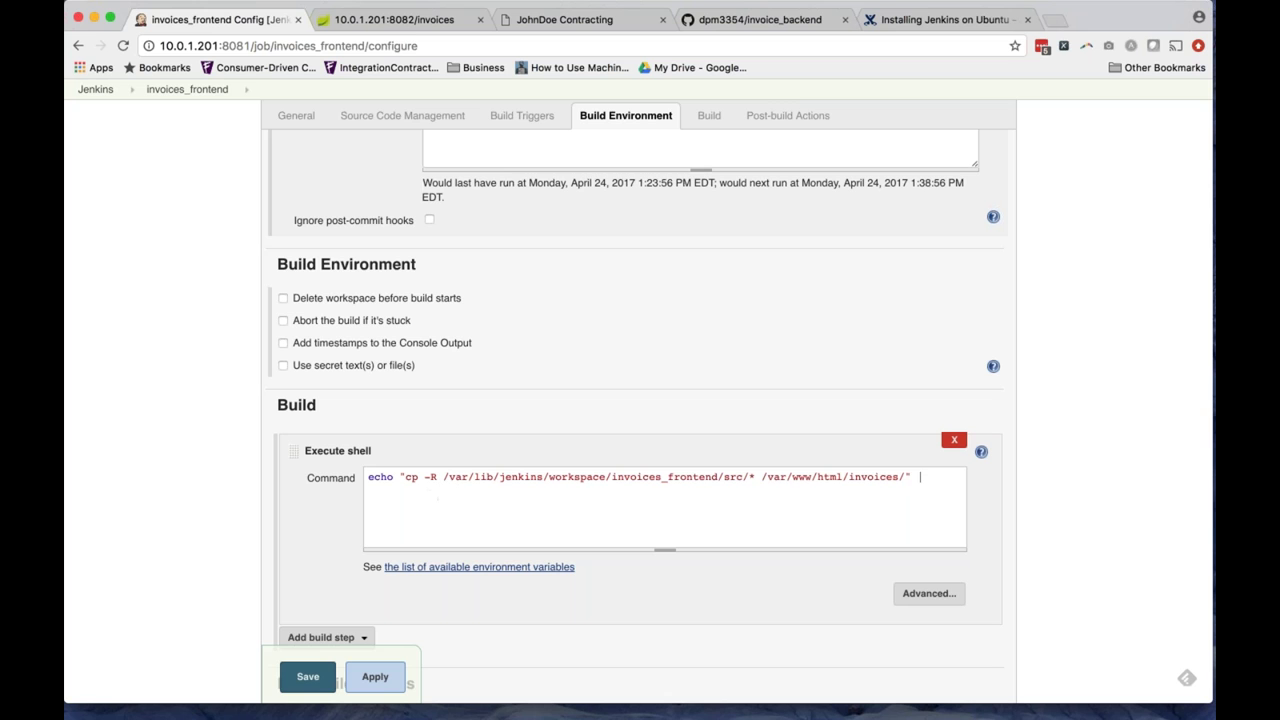
Append at now + 1 minutes to the end of the shell command, then apply and save the invoices_frontend configuration.
scroll(210, 524, down, 5)
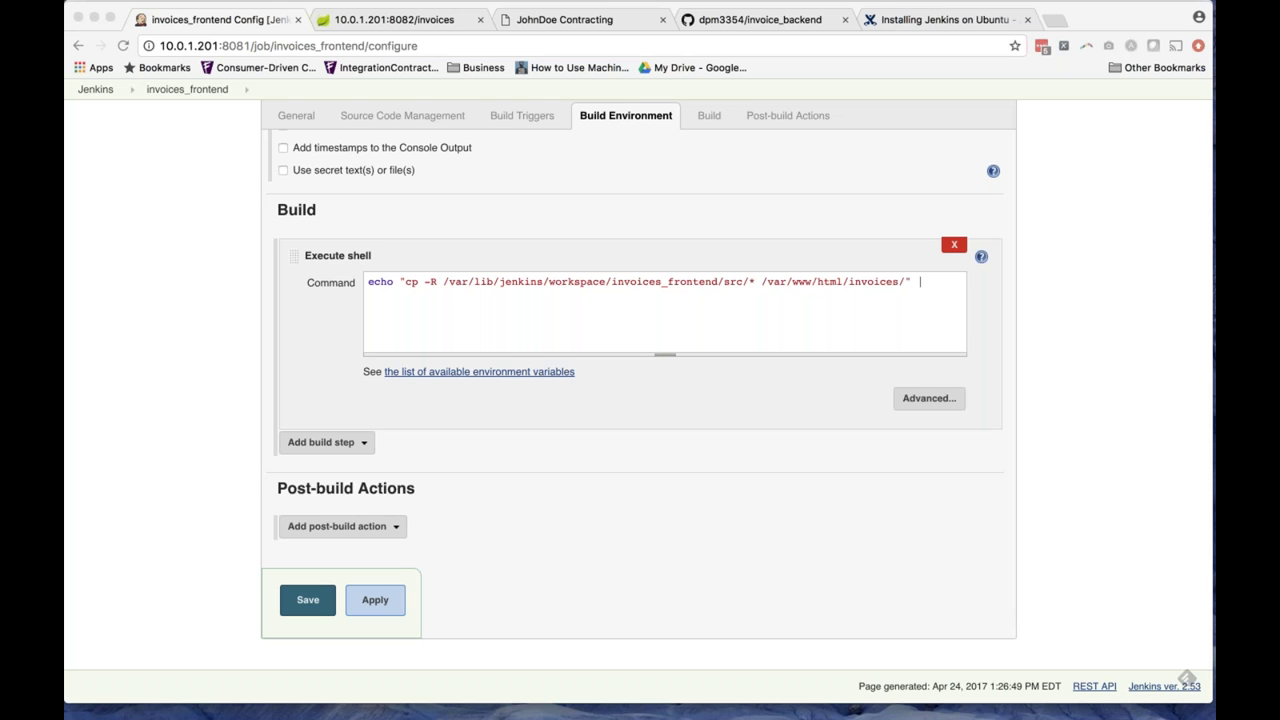
click(927, 282)
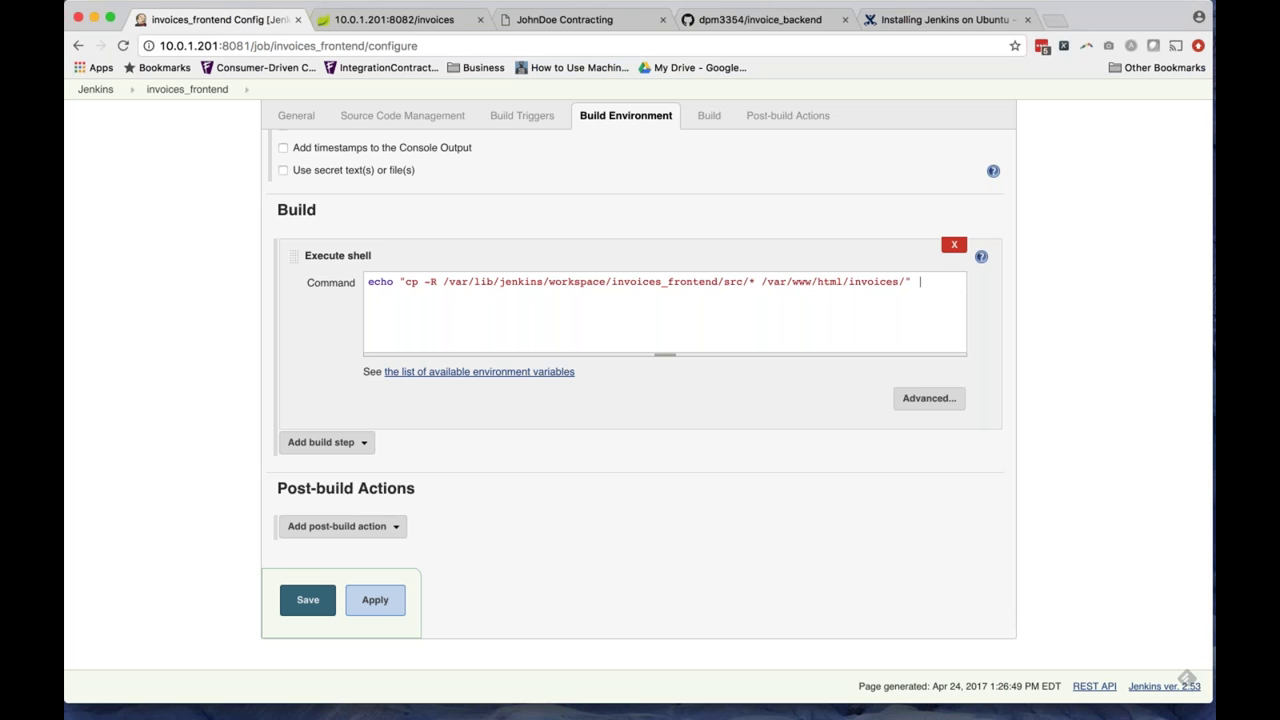
text(at now + 1 minutes)
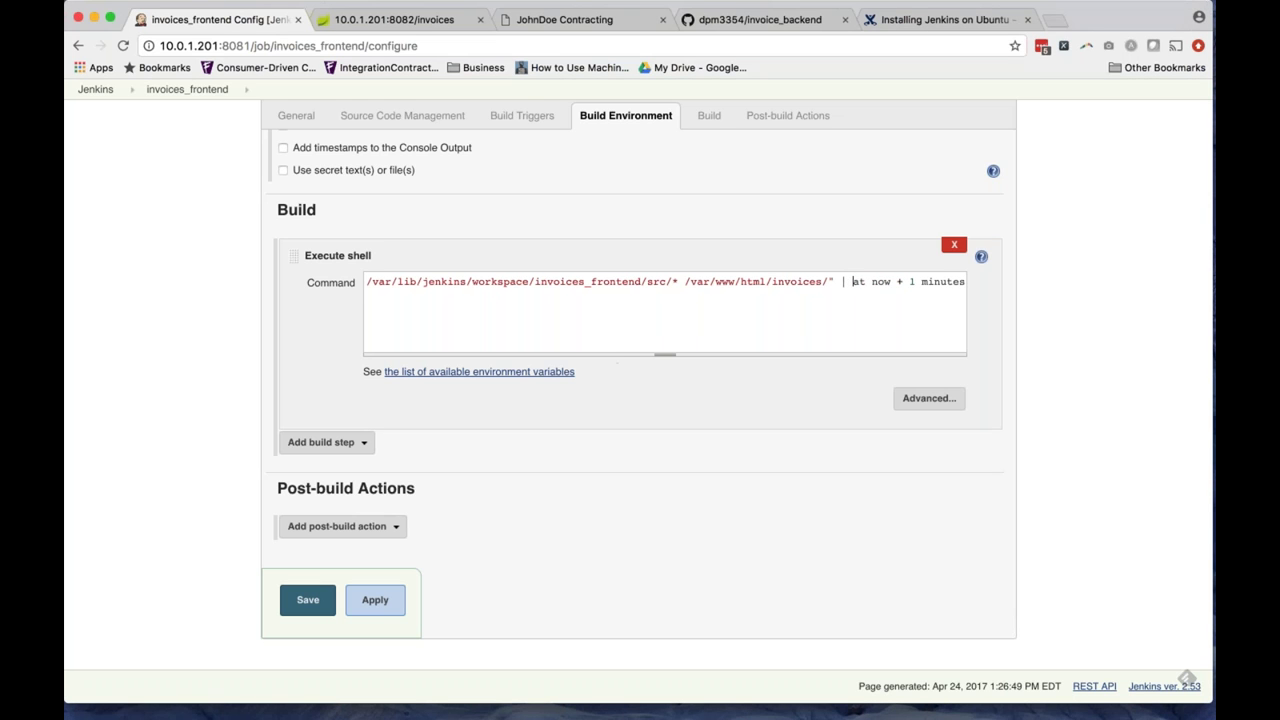
click(375, 598)
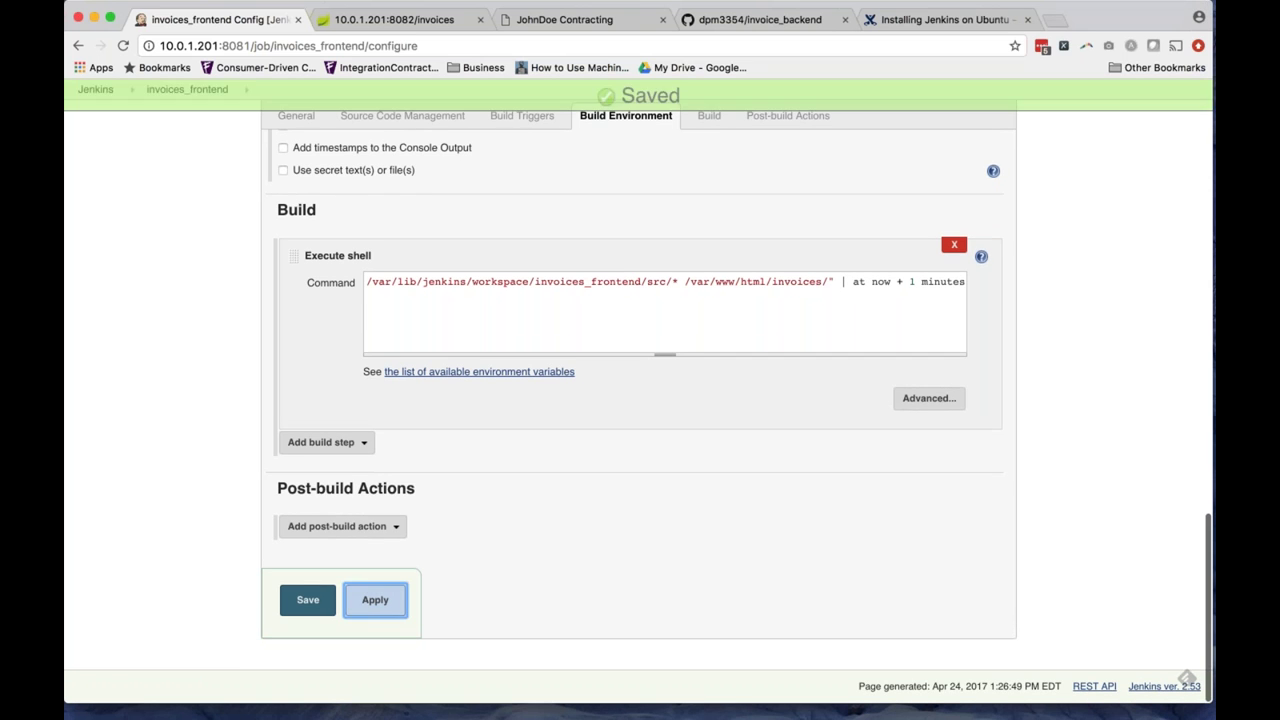
click(308, 600)
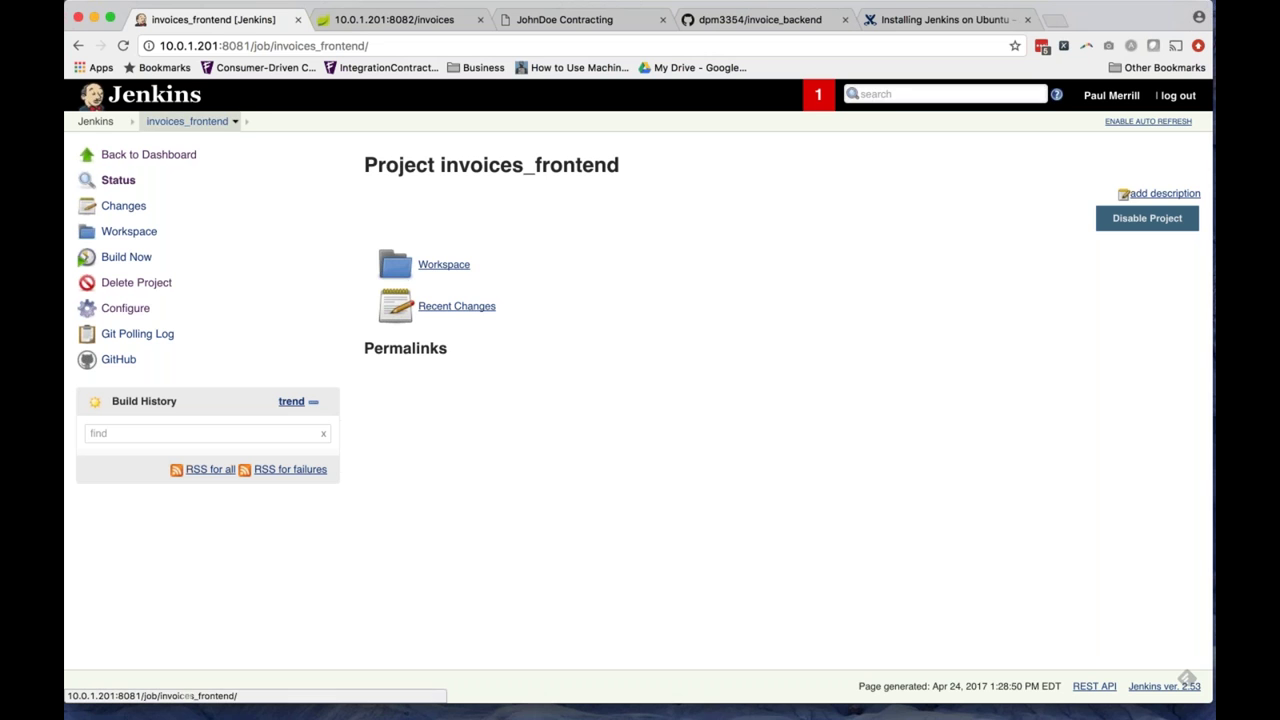
Reopen the invoices_frontend project from the Jenkins dashboard and start a build.
click(95, 121)
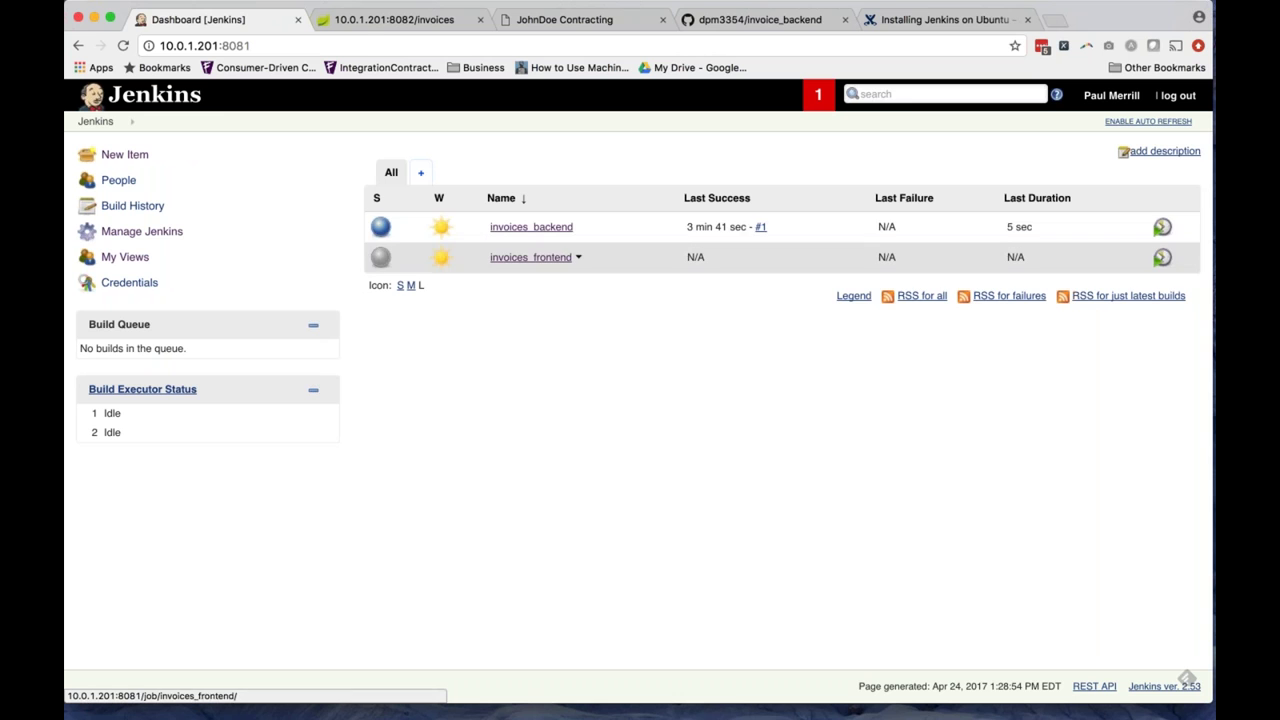
click(536, 258)
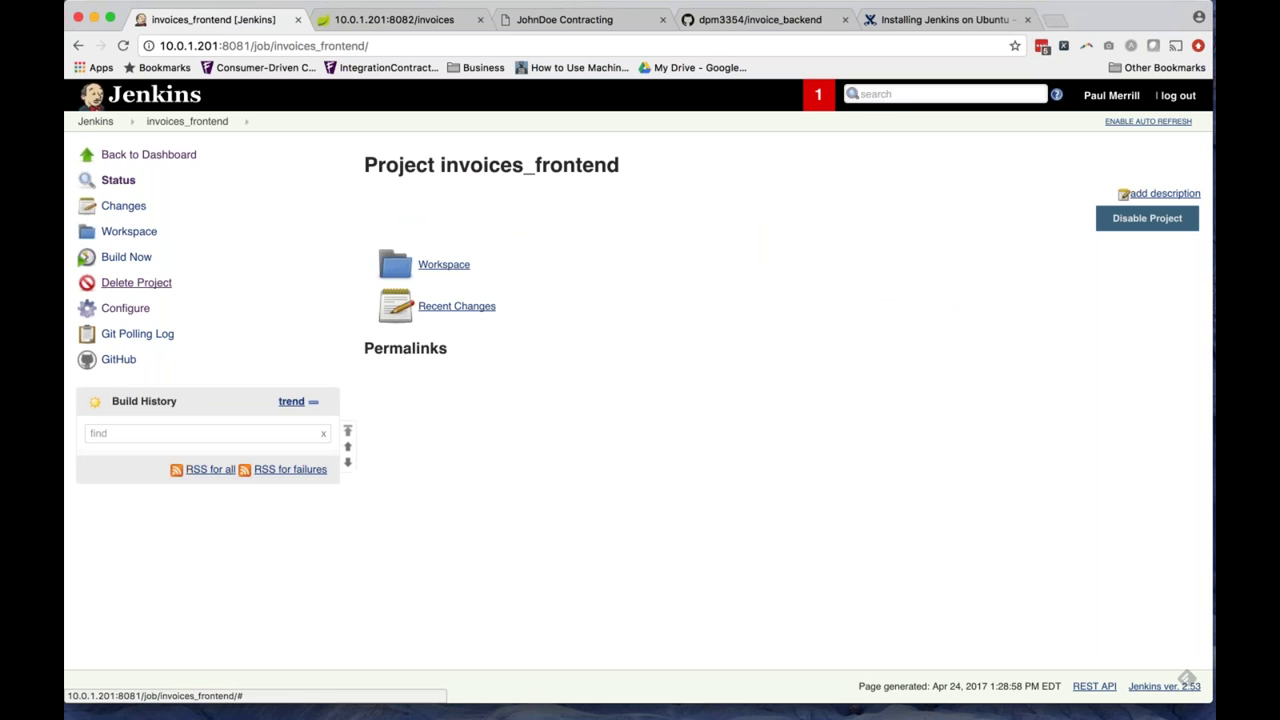
click(130, 257)
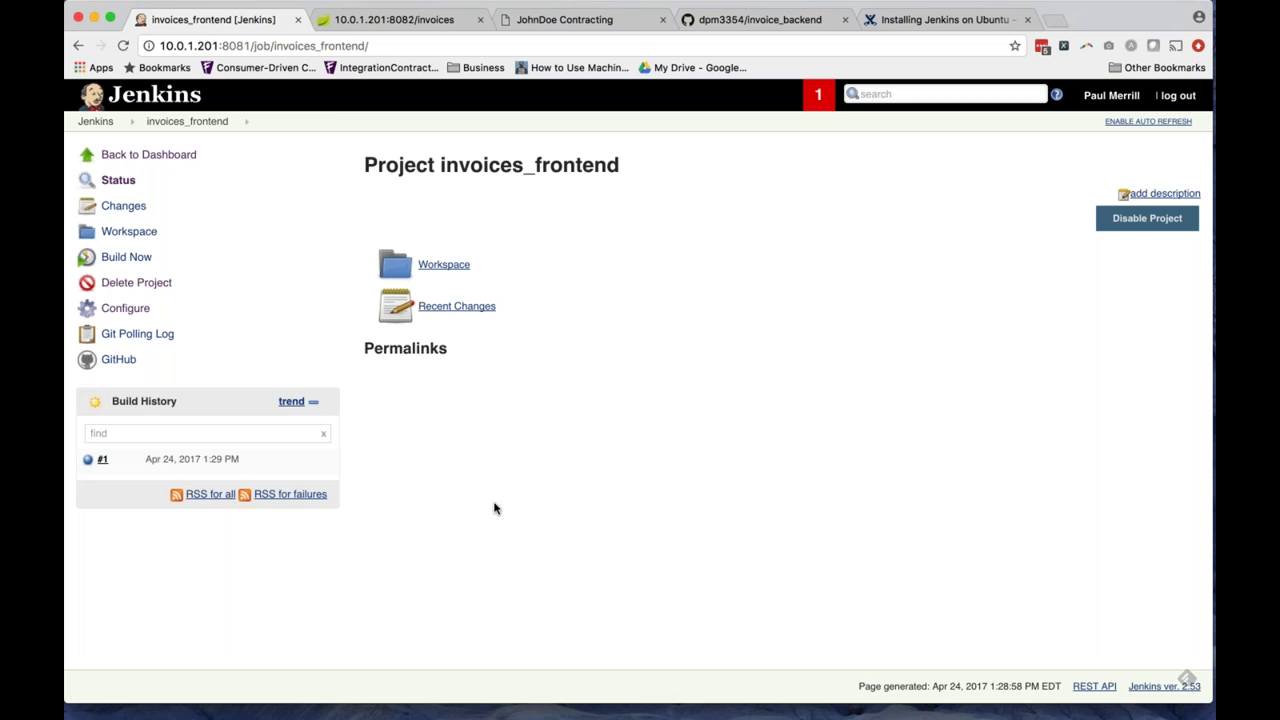
Examine the console output of invoices_frontend build #1, including its final status, the git checkout and the scheduled copy command.
click(190, 460)
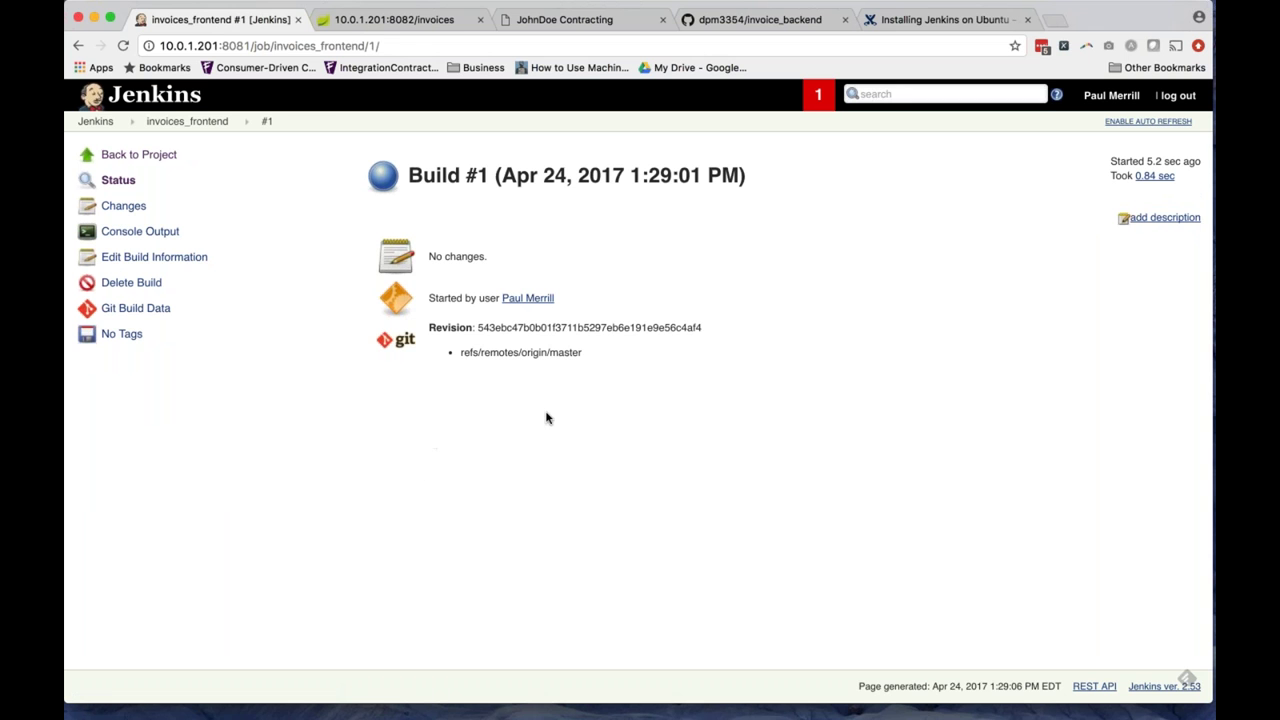
click(131, 233)
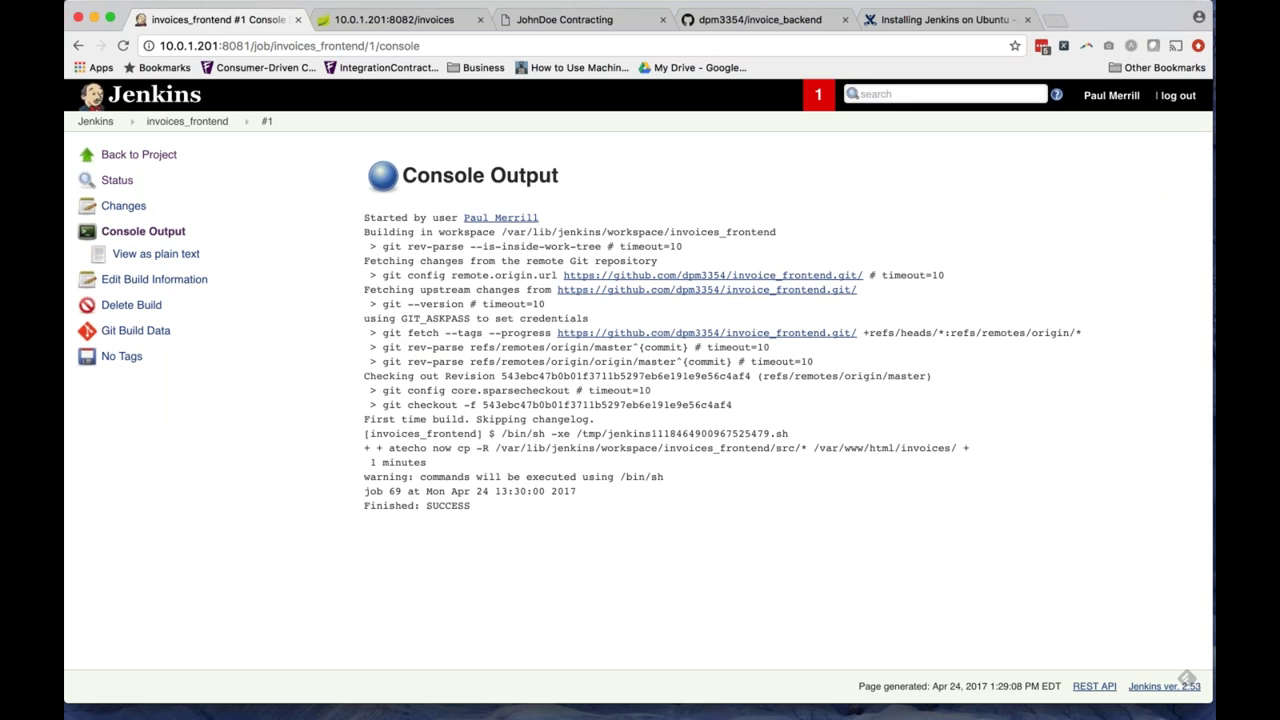
double_click(447, 505)
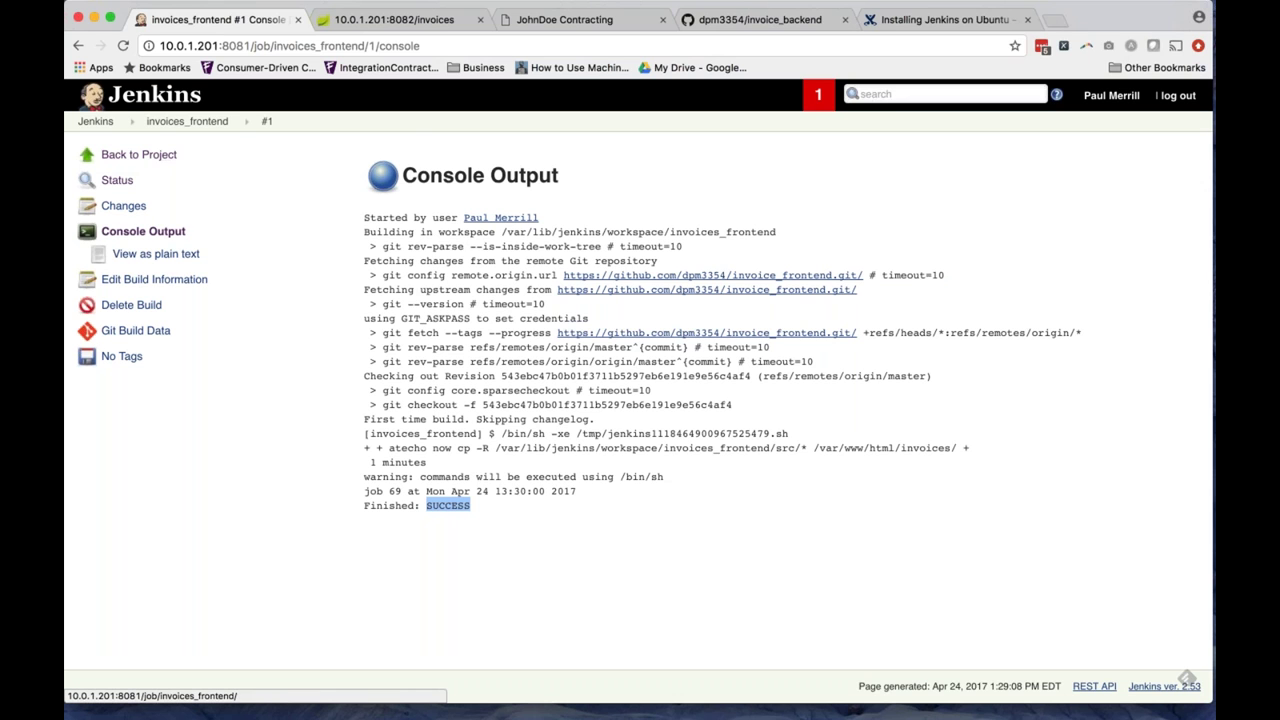
click(187, 121)
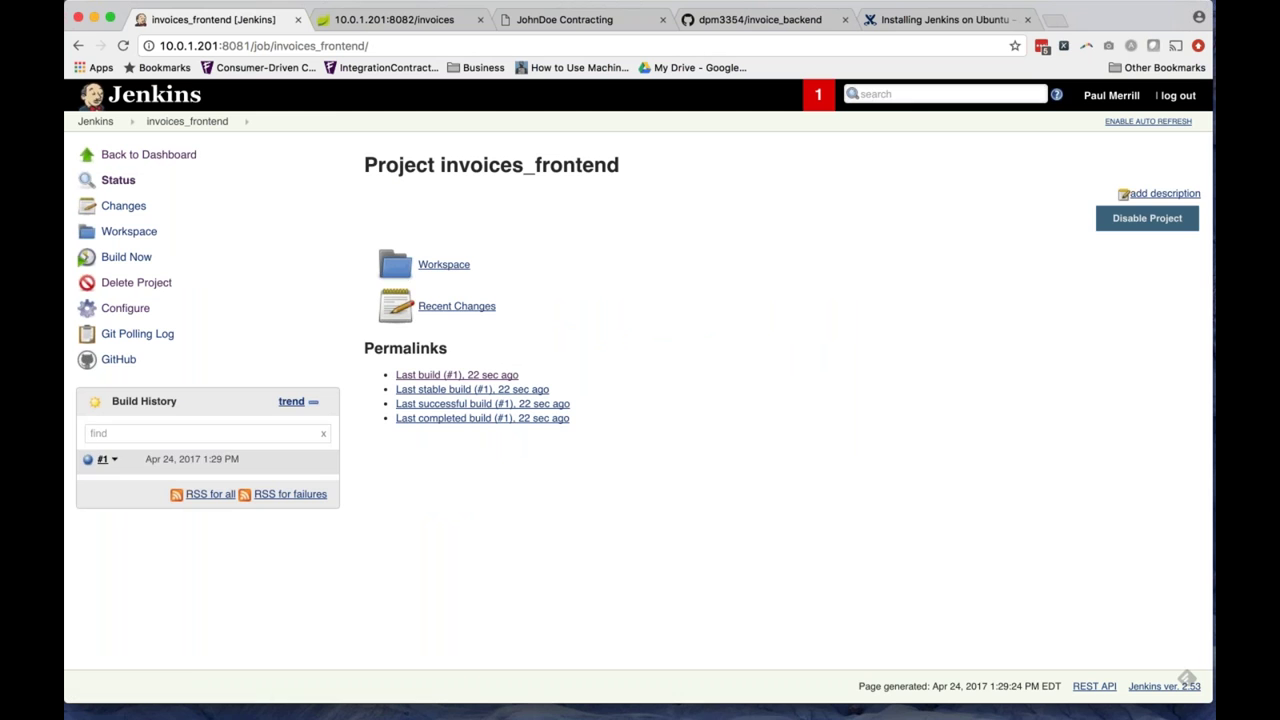
click(102, 459)
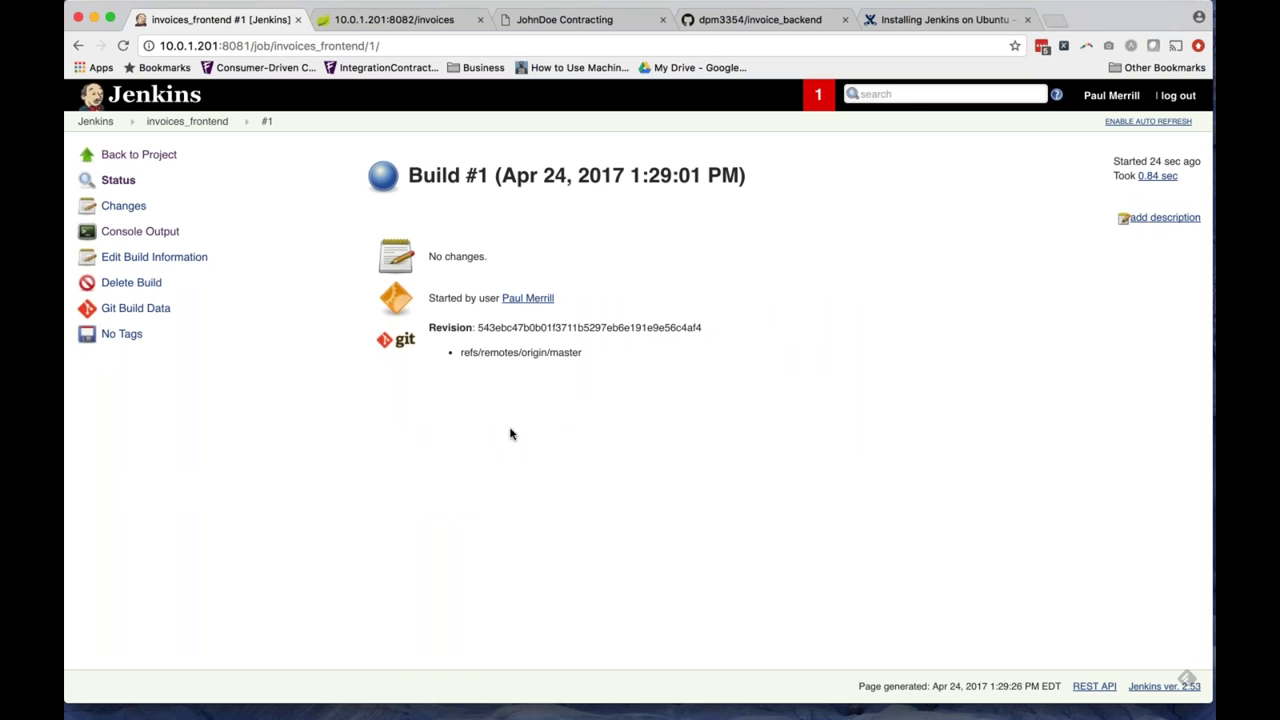
click(140, 231)
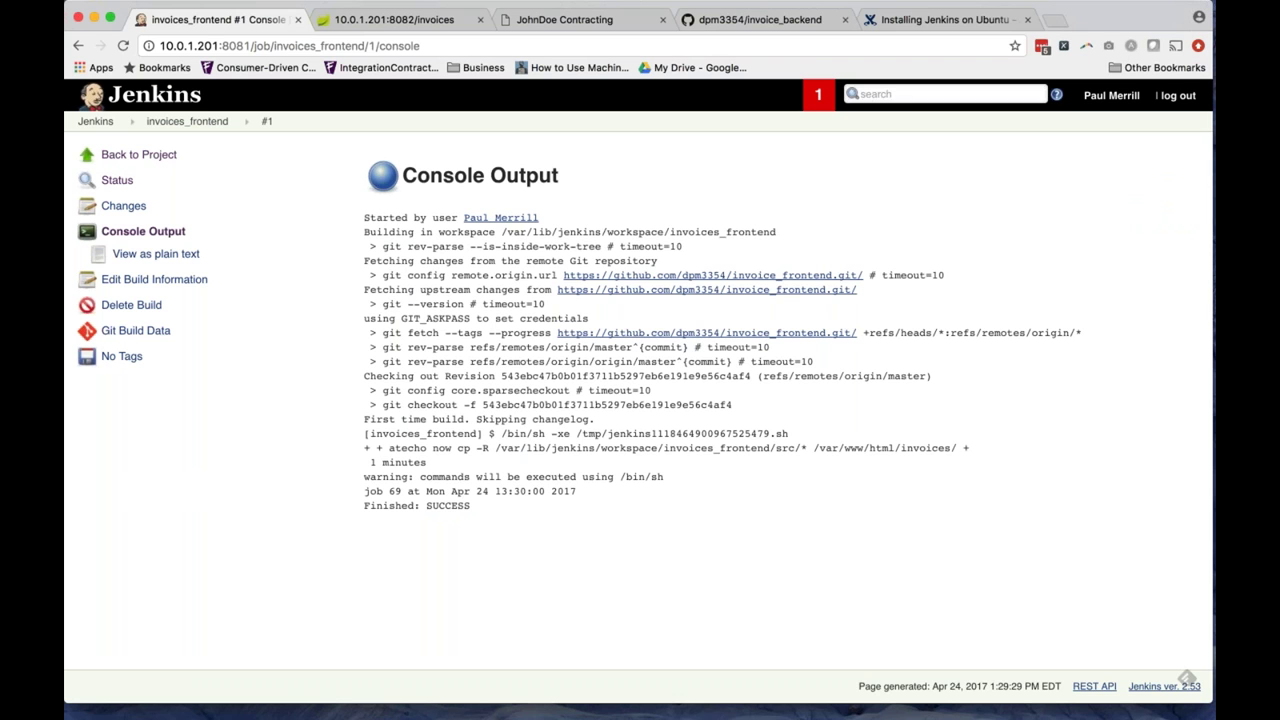
drag(382, 405, 502, 406)
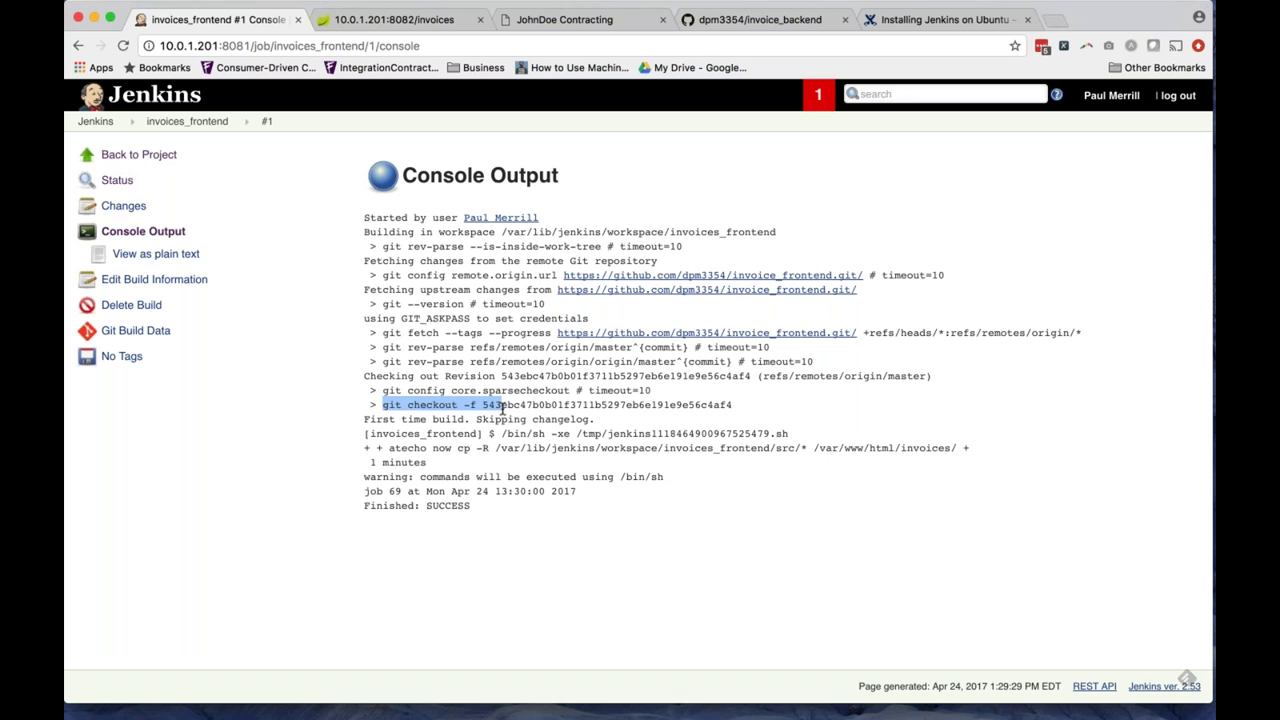
click(398, 448)
drag(458, 448, 467, 462)
Check the deployed application by viewing the backend invoices data and reloading the JohnDoe Contracting invoice list.
click(394, 19)
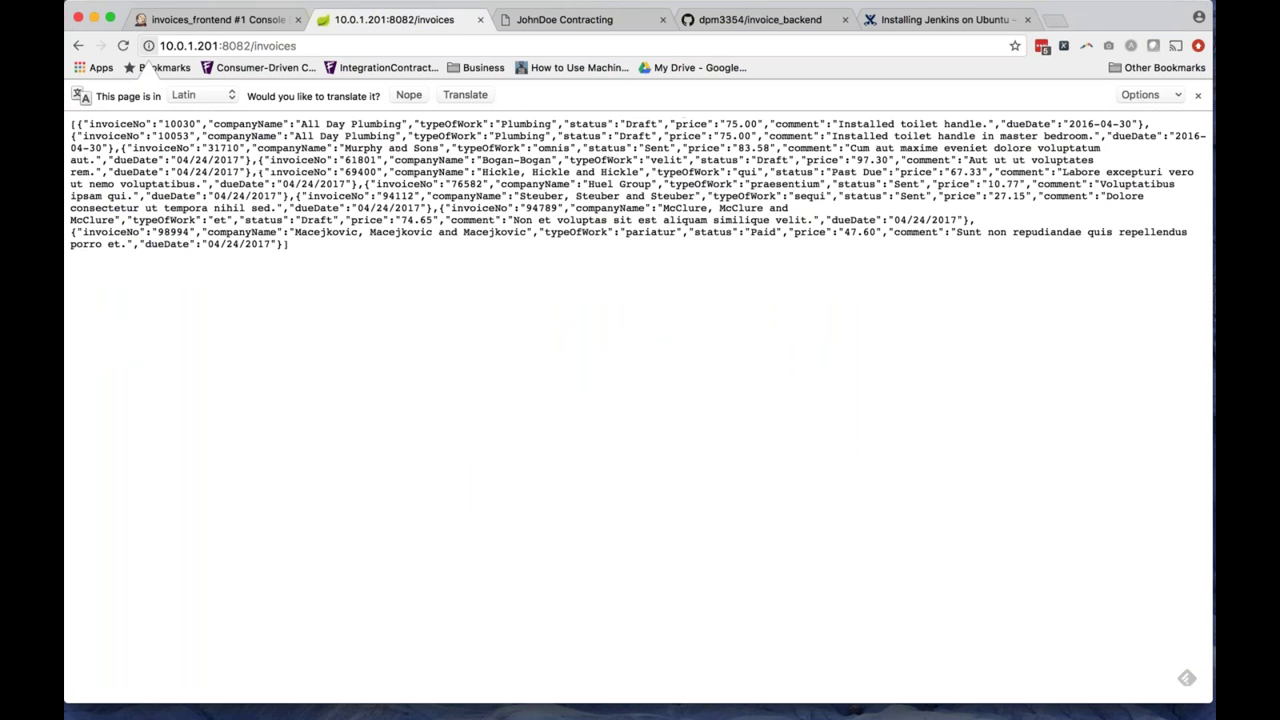
click(212, 19)
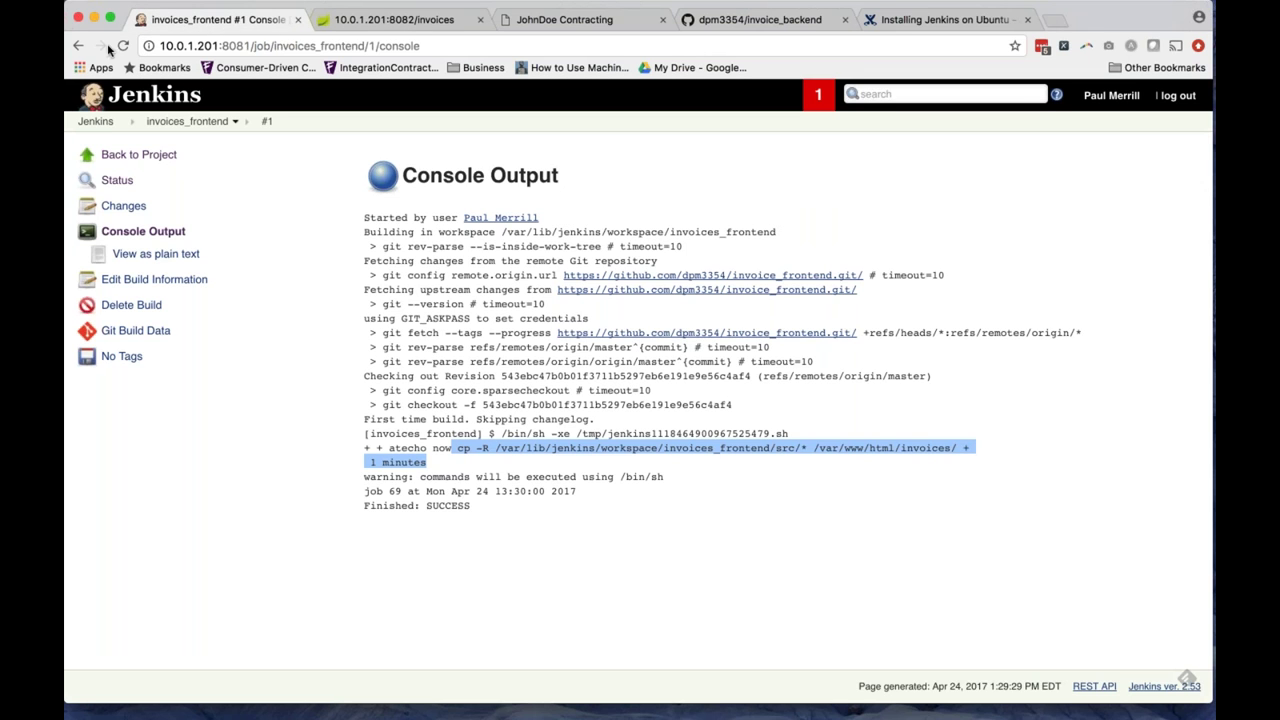
click(541, 20)
click(124, 46)
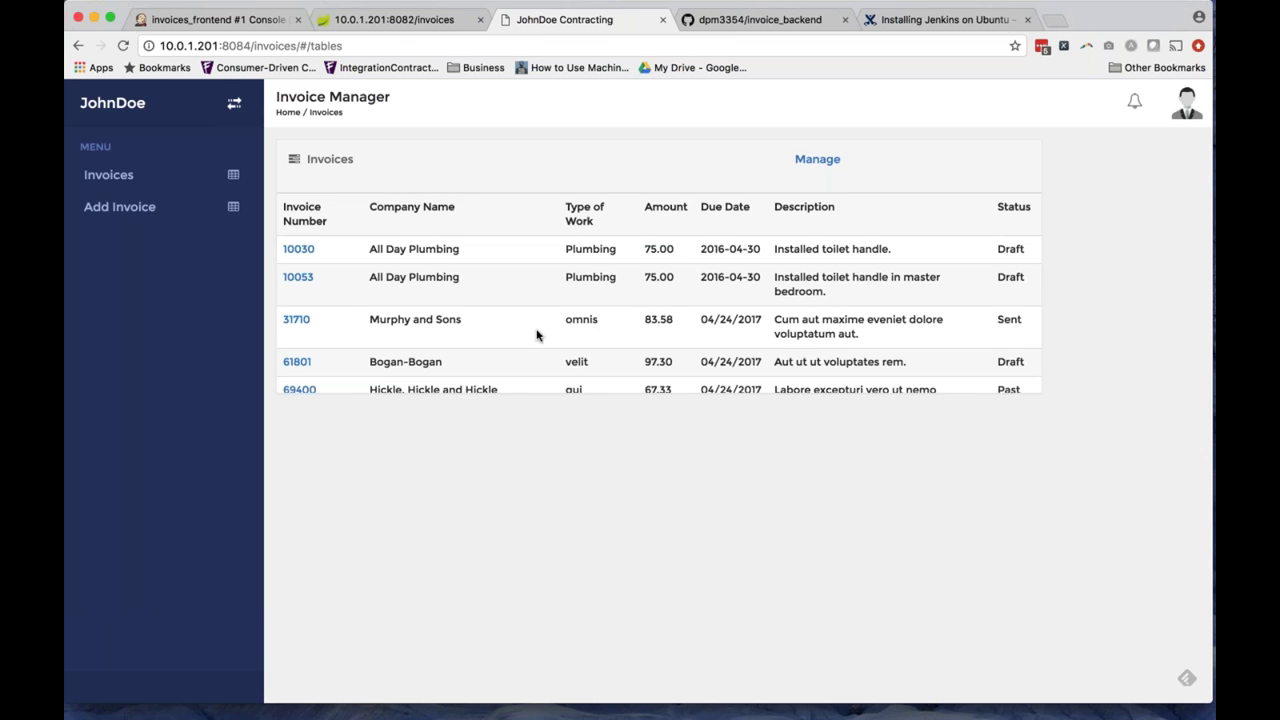
scroll(536, 333, down, 4)
scroll(535, 334, up, 4)
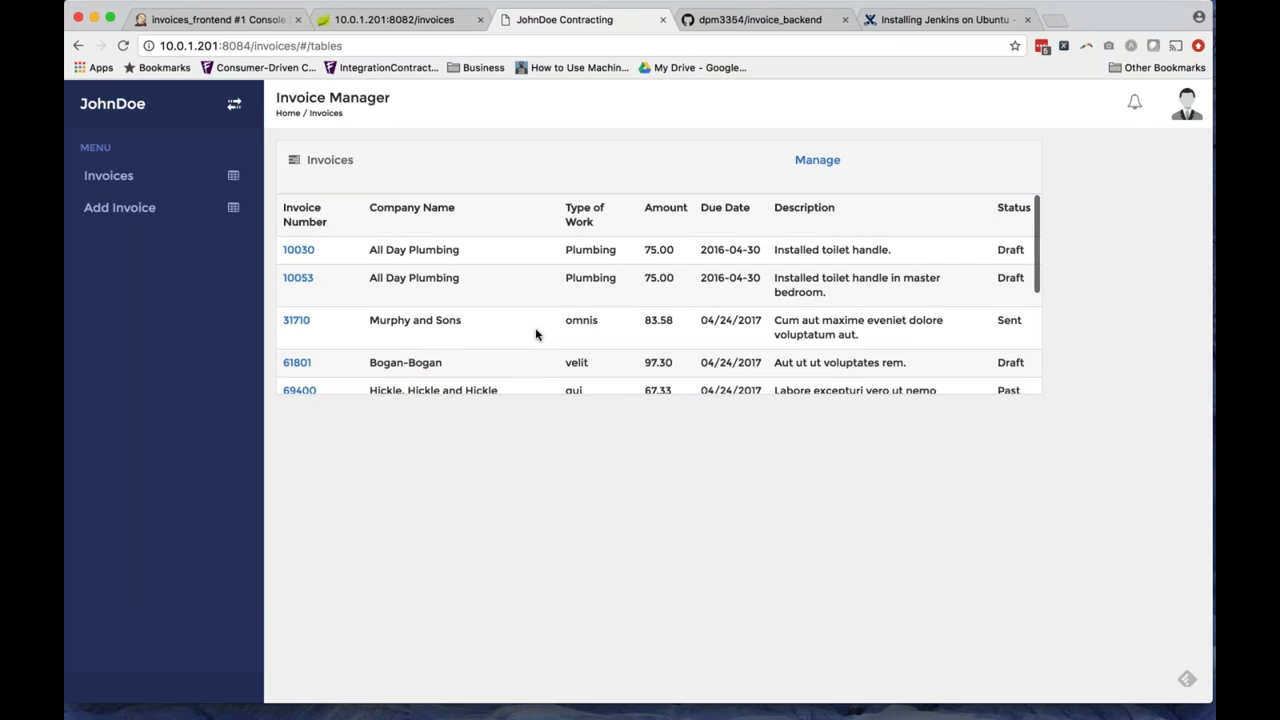
scroll(517, 323, down, 4)
click(124, 46)
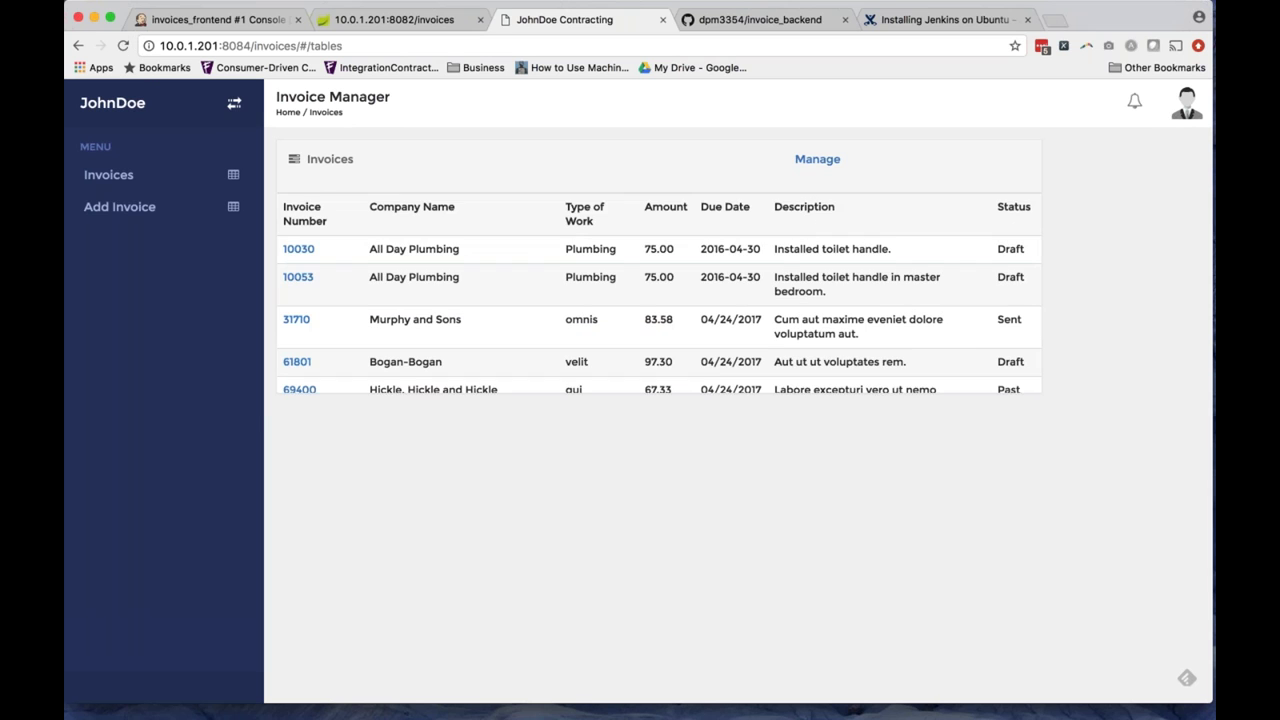
Return to the Jenkins dashboard from the invoices_frontend build and open the form for creating a new item.
key(super+Tab)
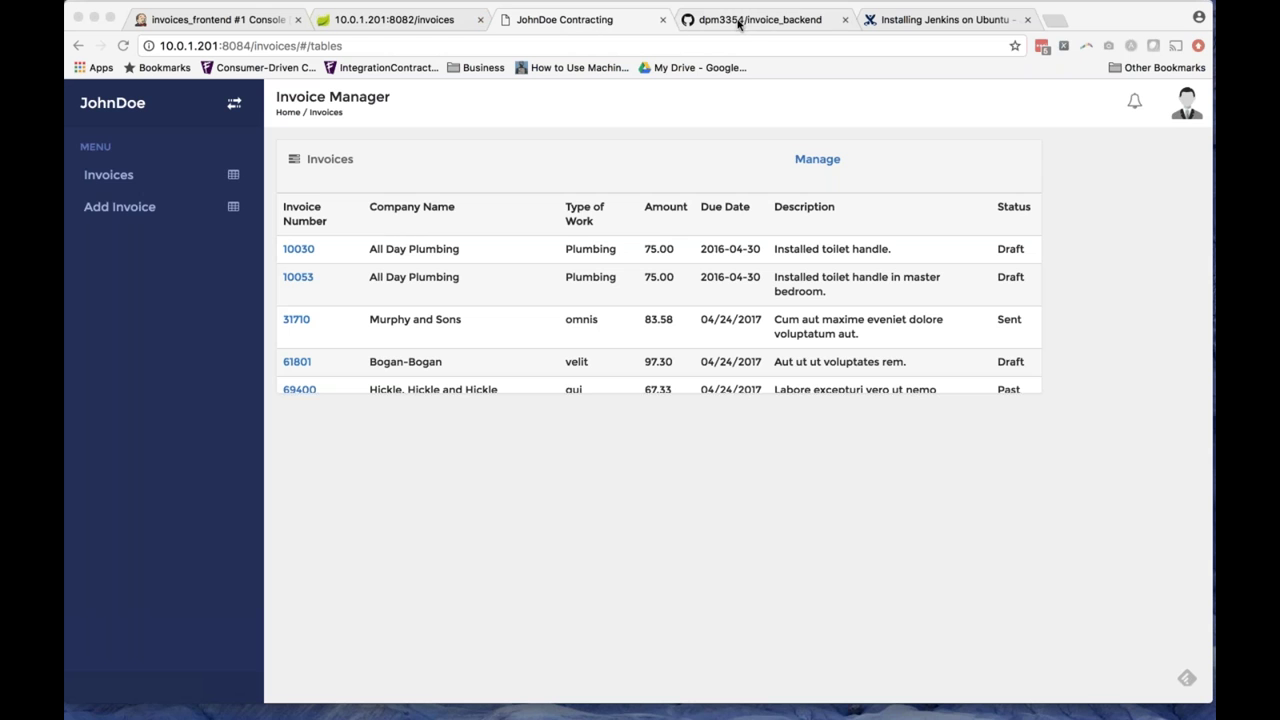
click(237, 22)
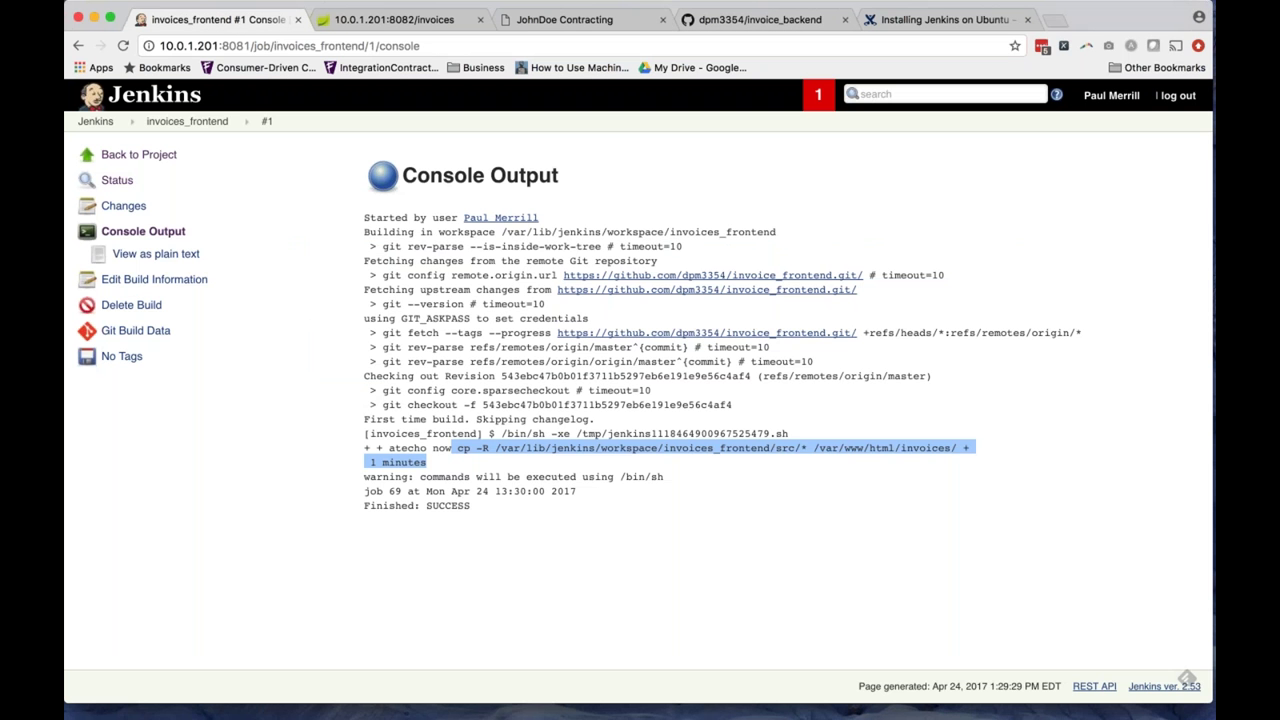
click(96, 121)
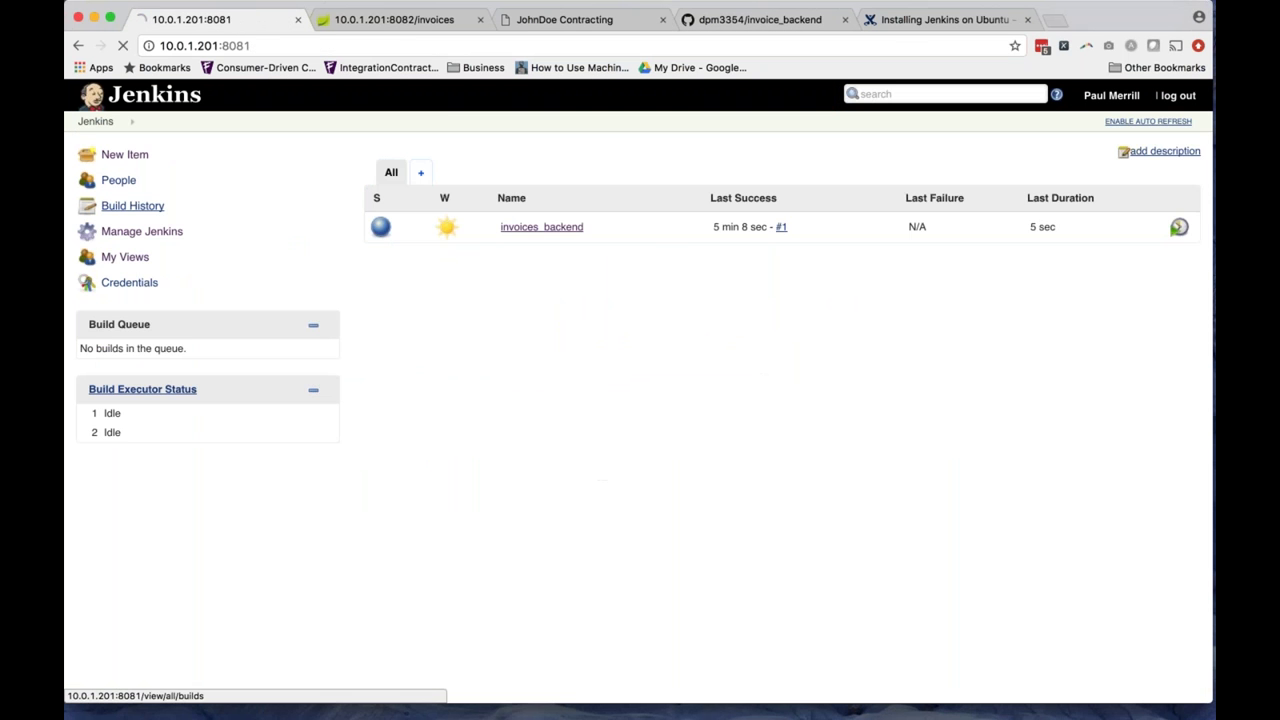
click(125, 157)
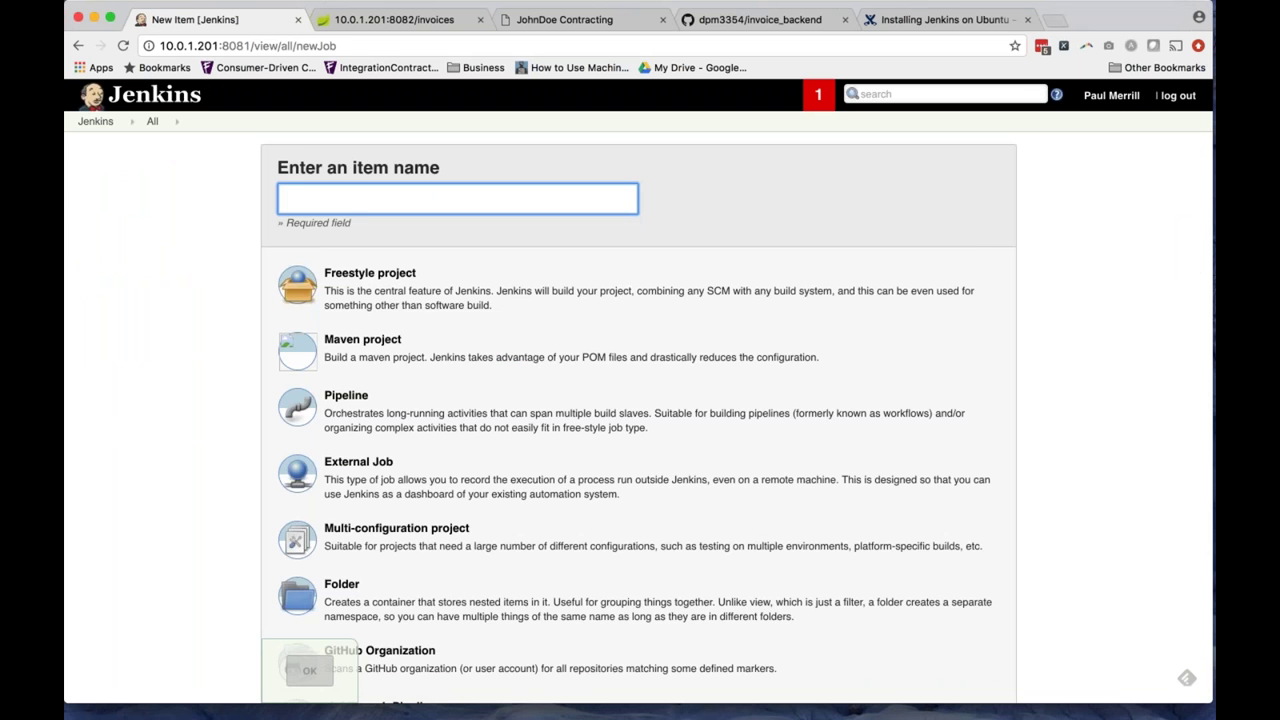
Name the new item invoices_tests and create it as a Maven project.
click(414, 204)
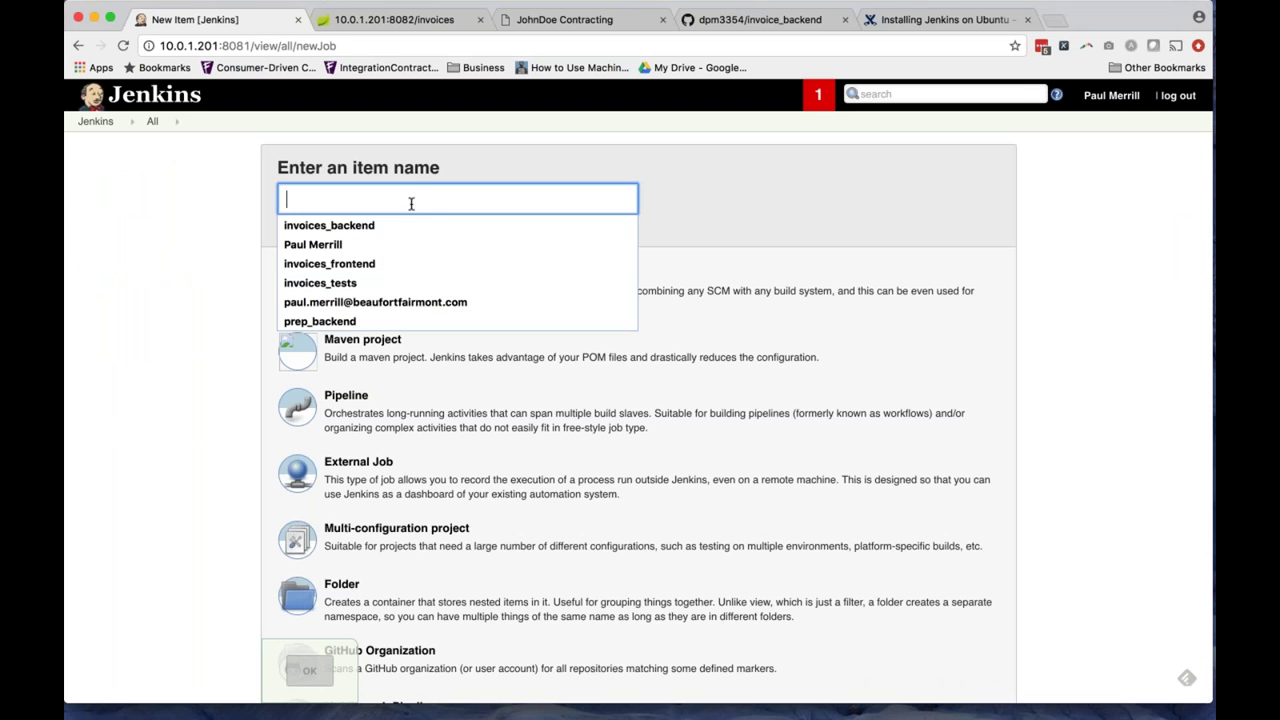
key(Down)
key(Down)
key(Down)
key(Down)
key(Down)
click(350, 286)
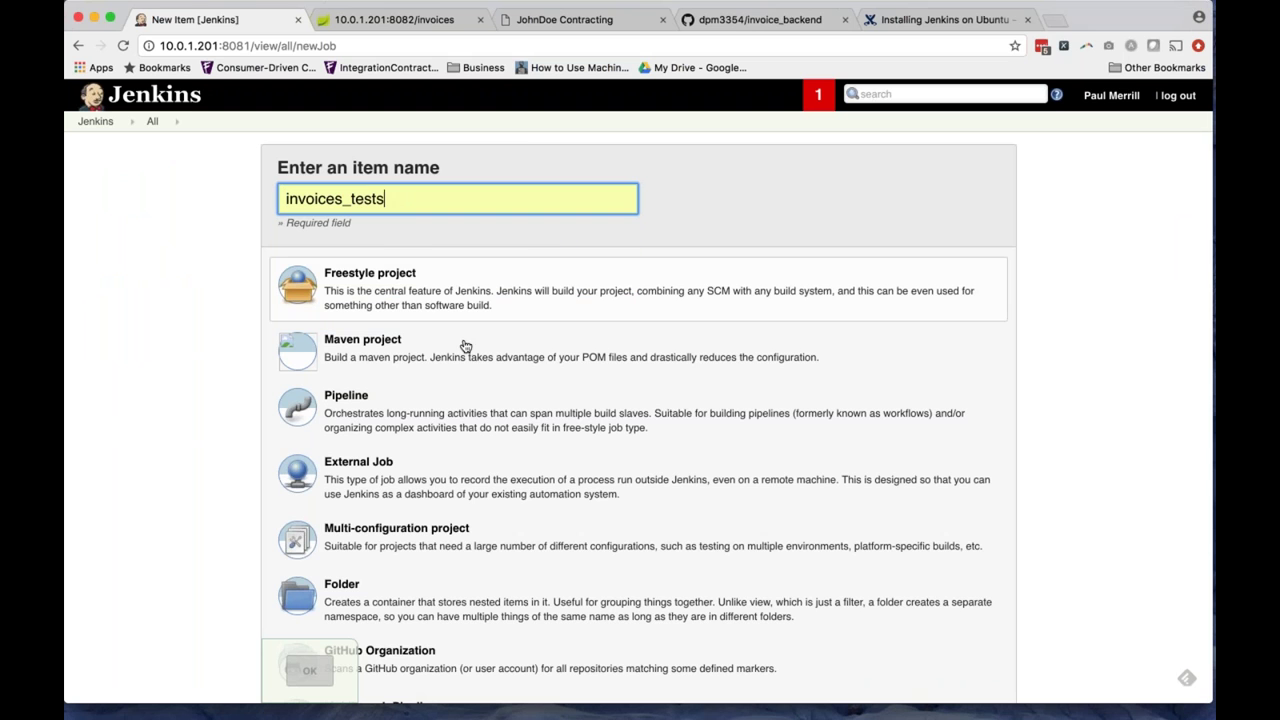
click(374, 345)
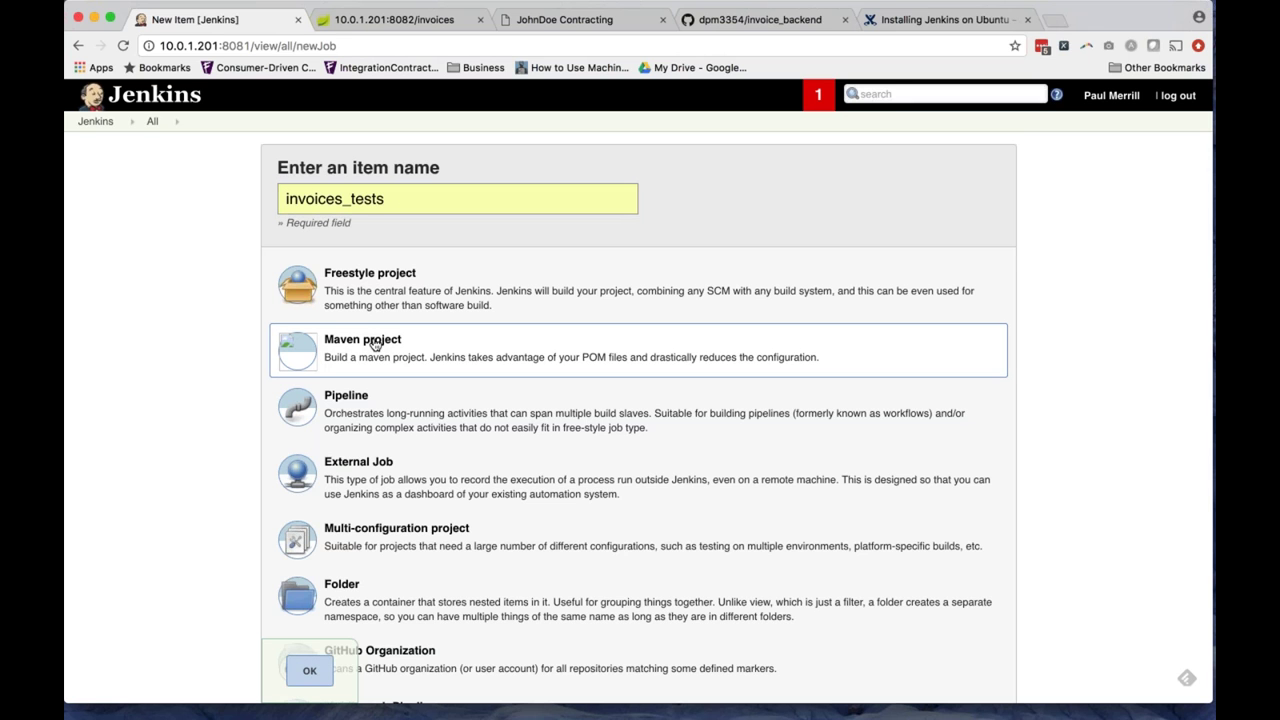
scroll(197, 406, down, 5)
click(309, 659)
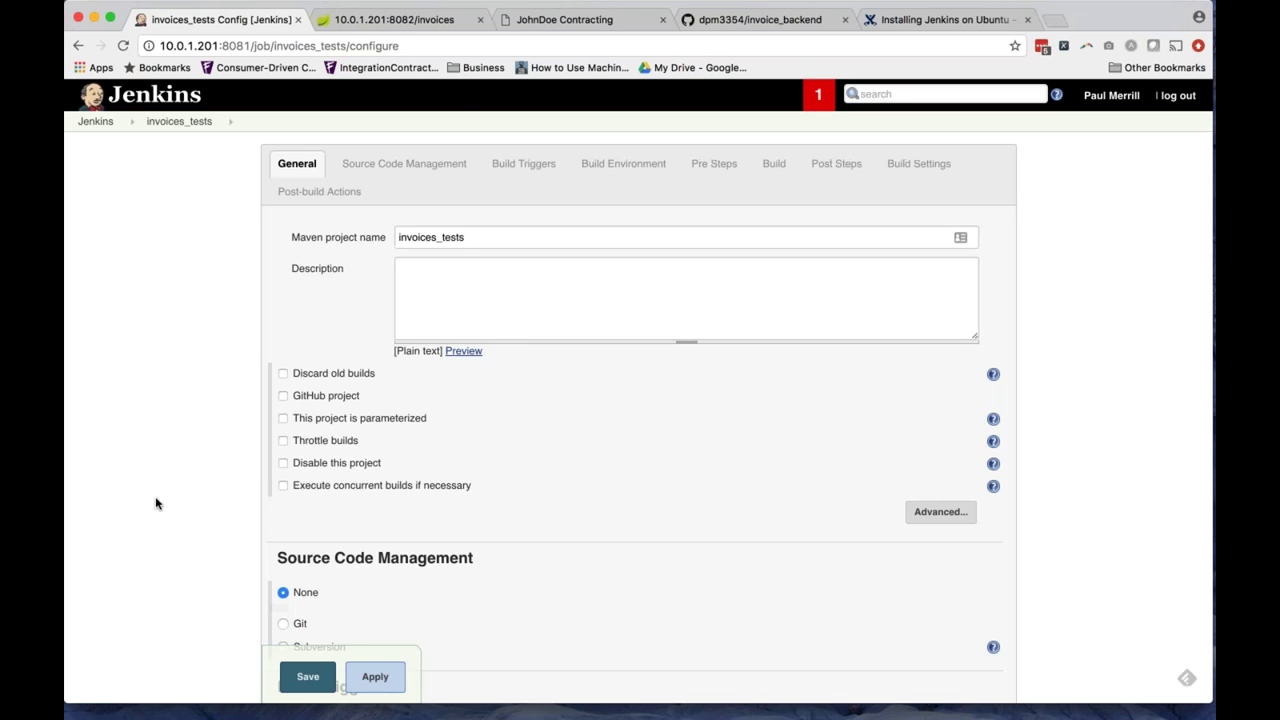
click(535, 284)
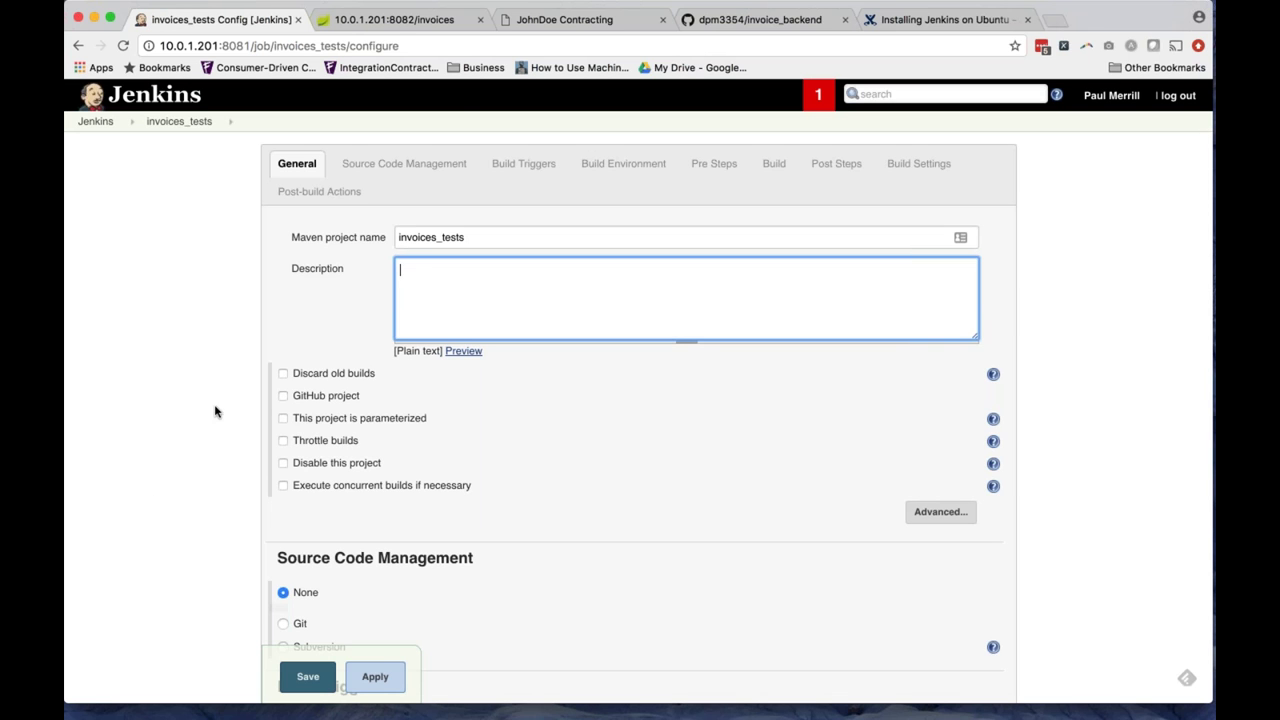
double_click(442, 237)
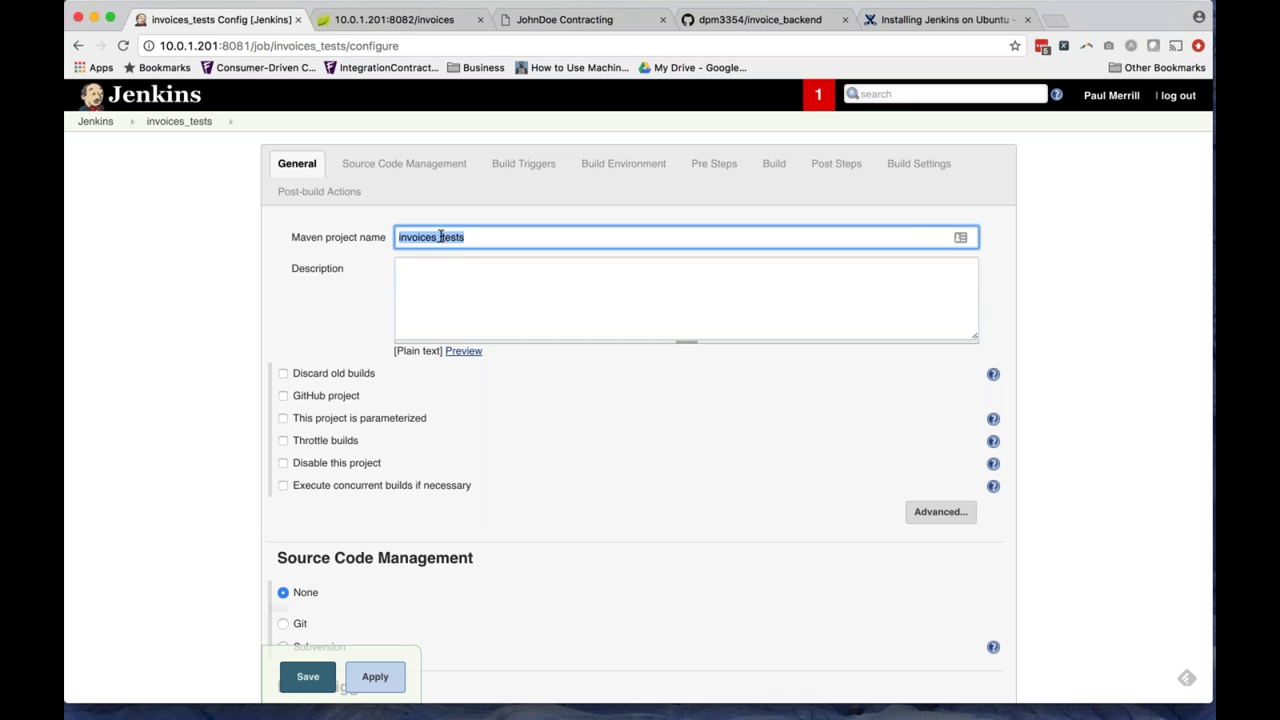
click(330, 310)
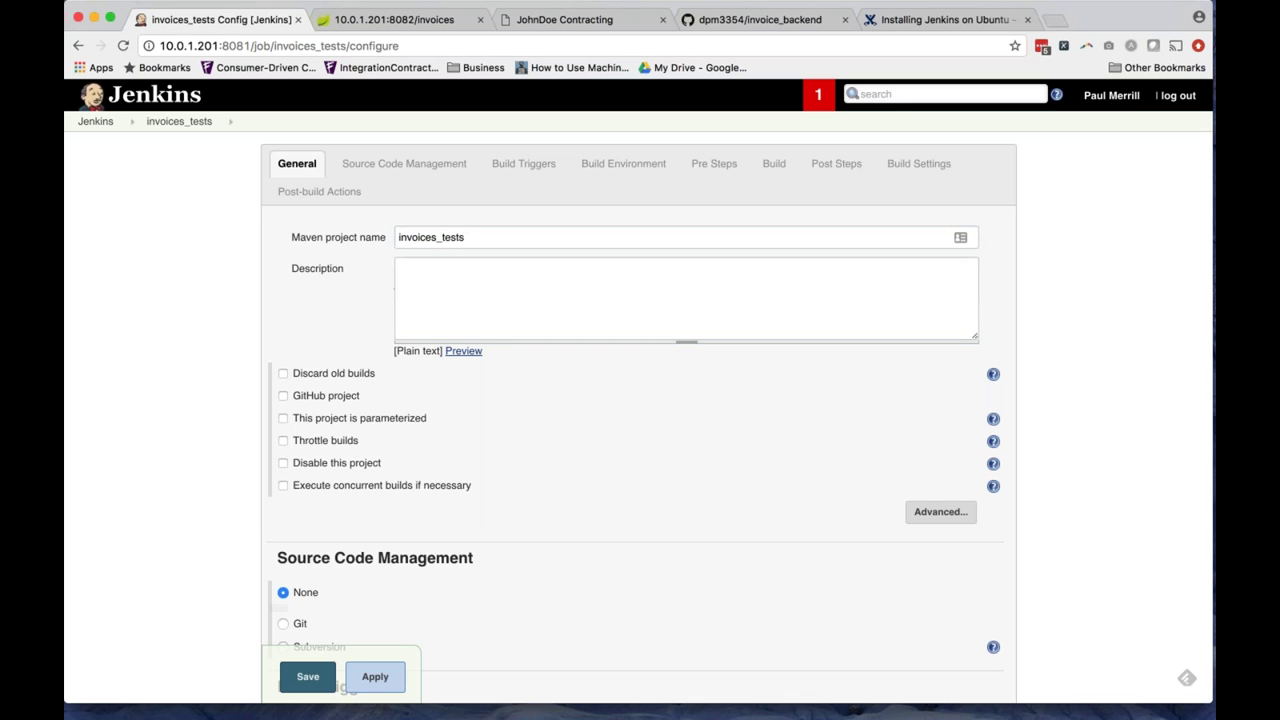
click(283, 396)
click(428, 421)
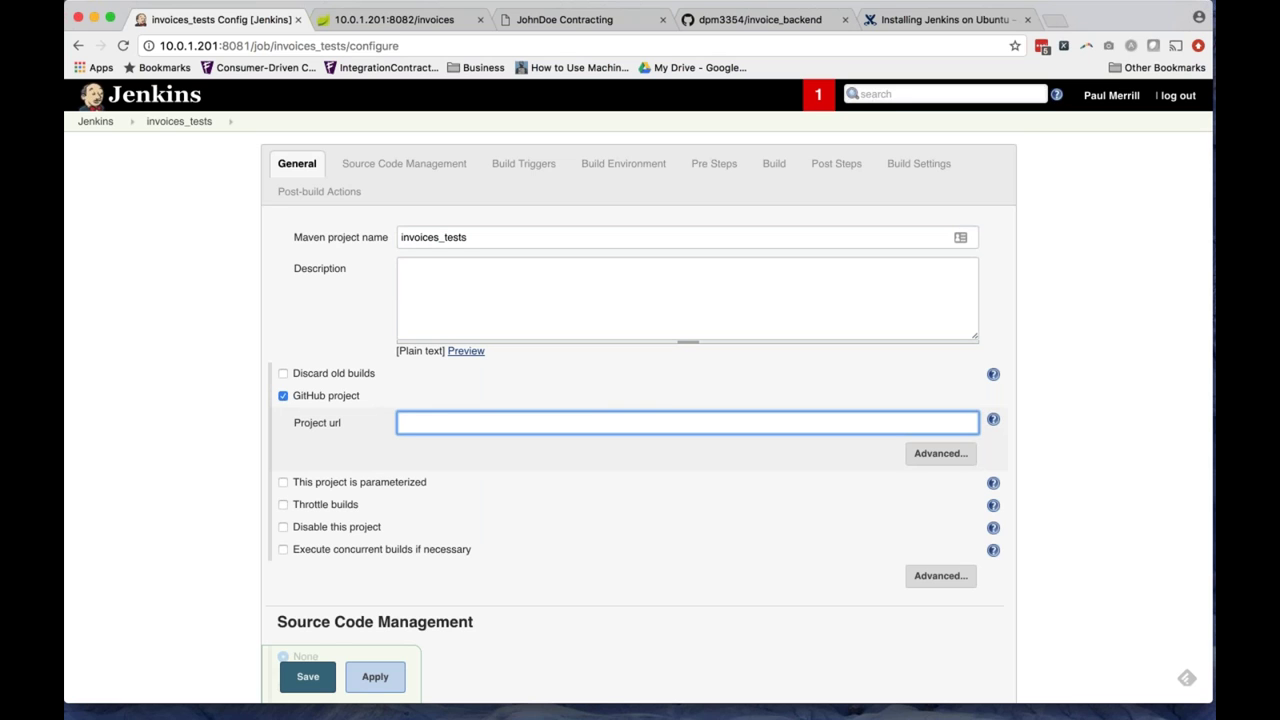
key(super+Tab)
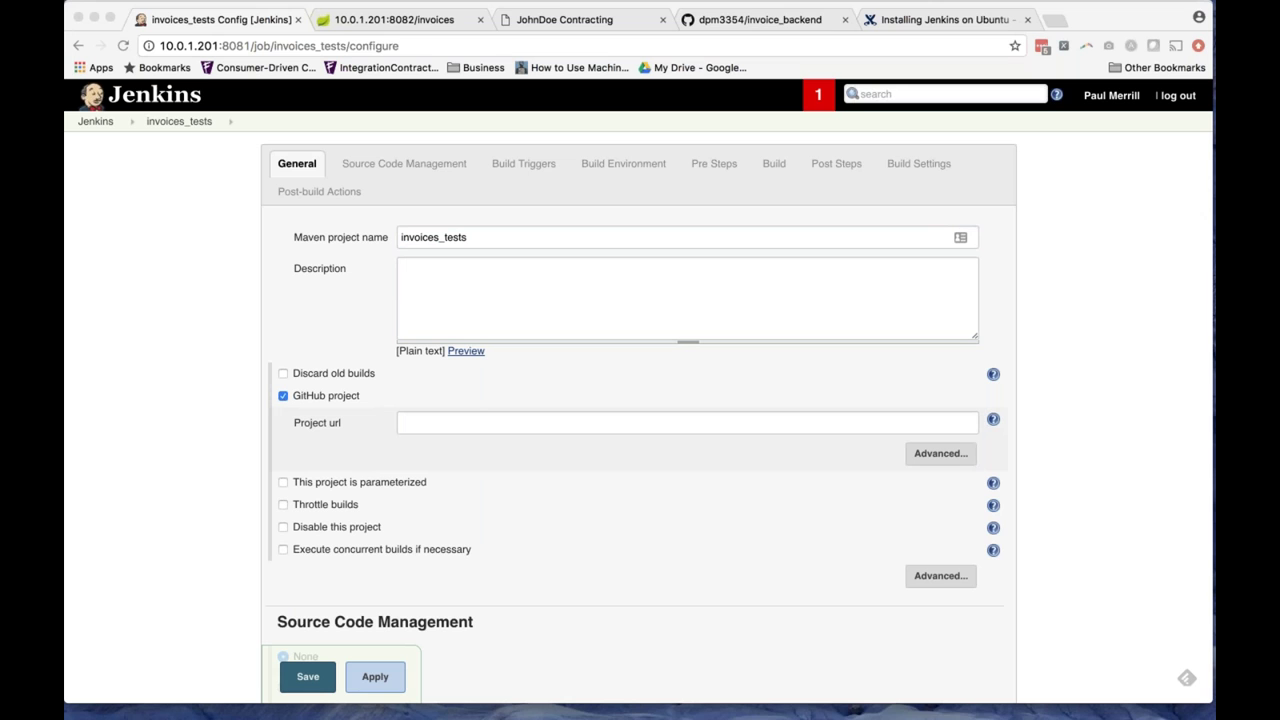
click(500, 426)
text(https://github.com/dpm3354/exampletests.git/)
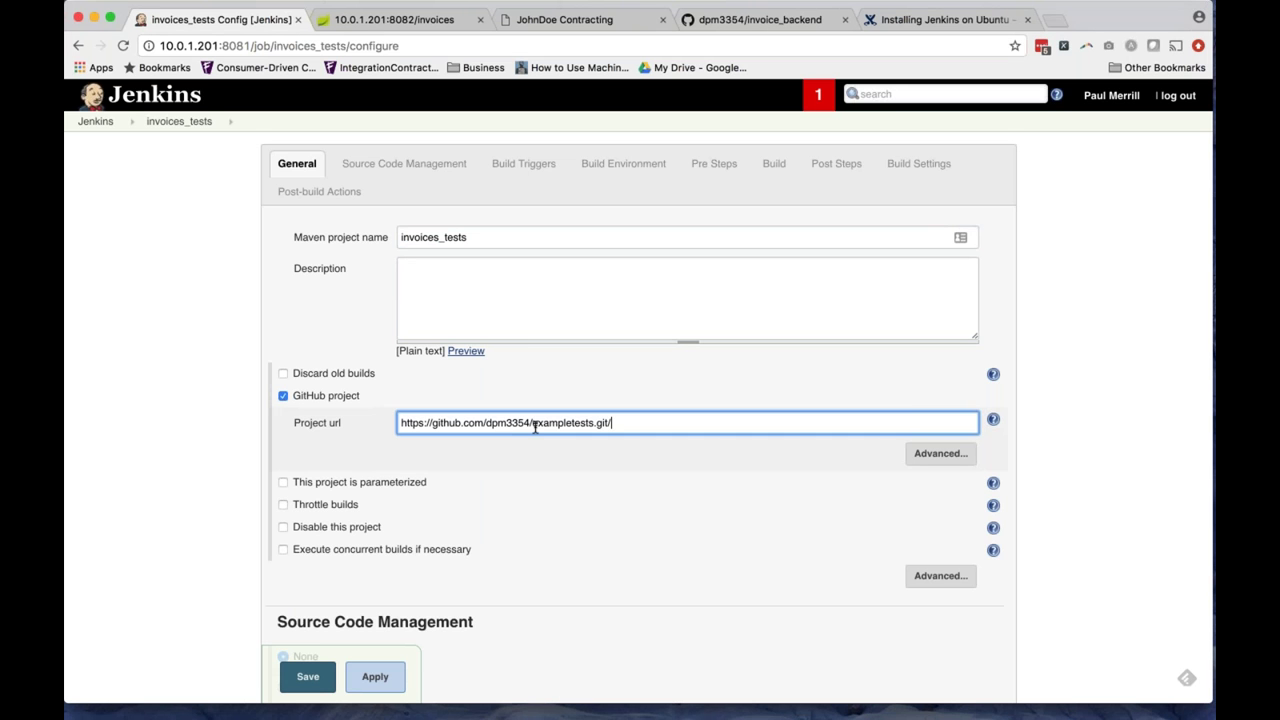
click(576, 462)
scroll(174, 477, down, 3)
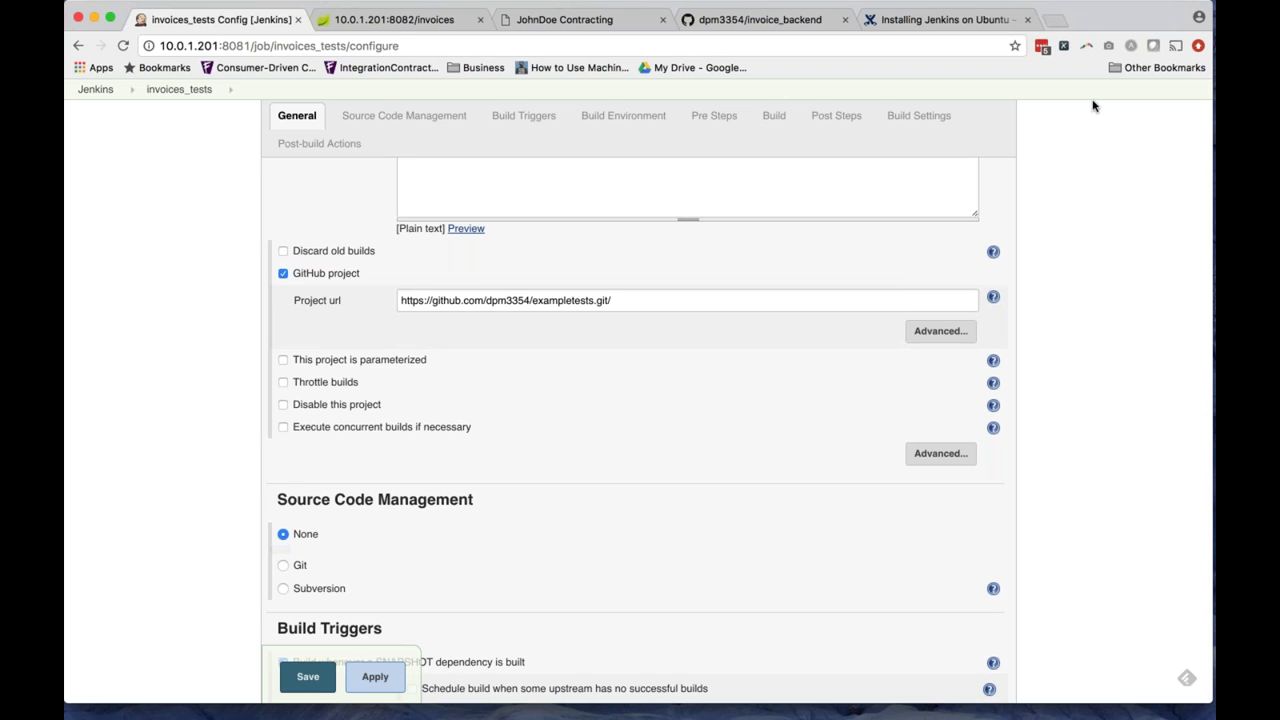
scroll(228, 373, down, 2)
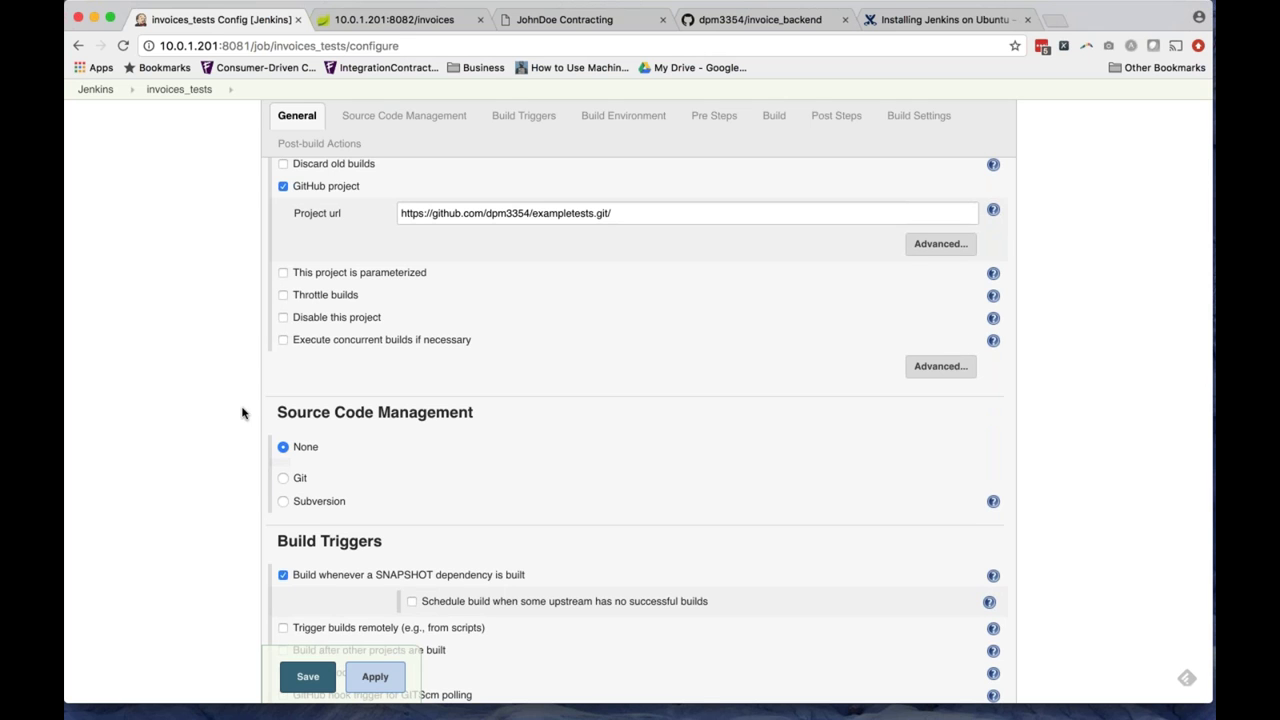
scroll(241, 412, down, 2)
click(283, 399)
scroll(228, 321, up, 5)
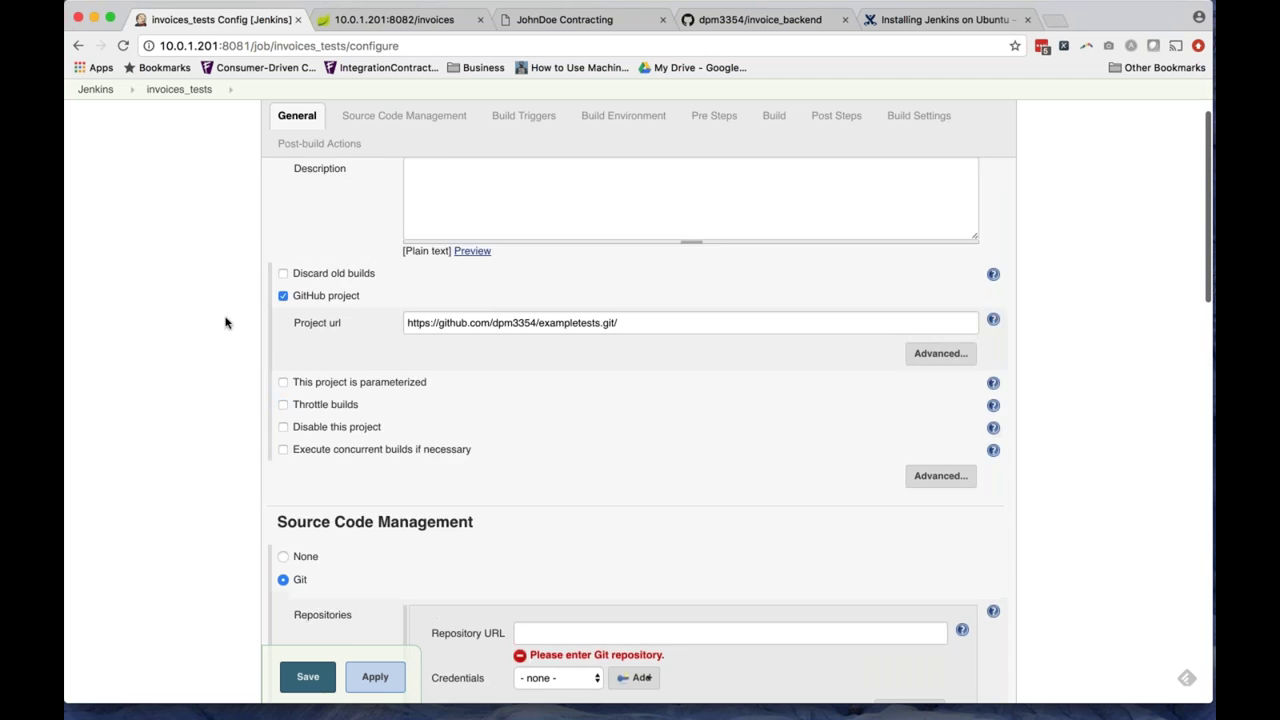
scroll(231, 320, down, 3)
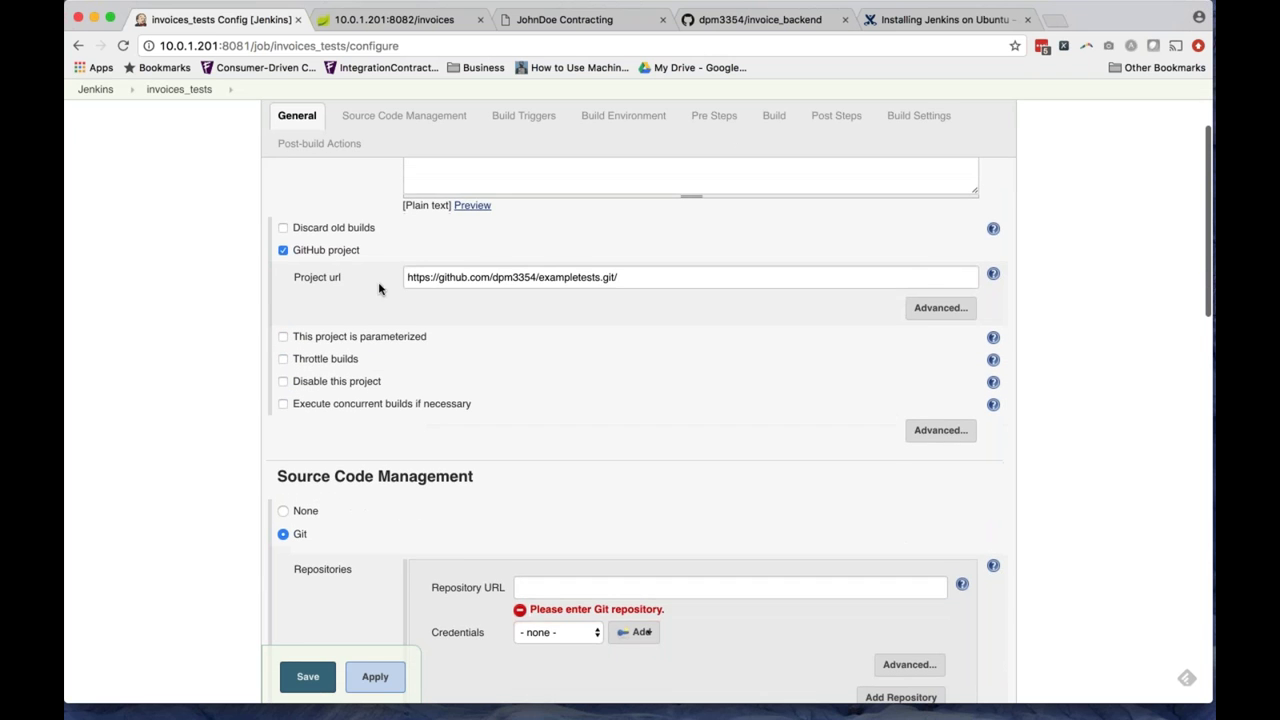
scroll(237, 420, down, 3)
click(556, 458)
right_click(556, 458)
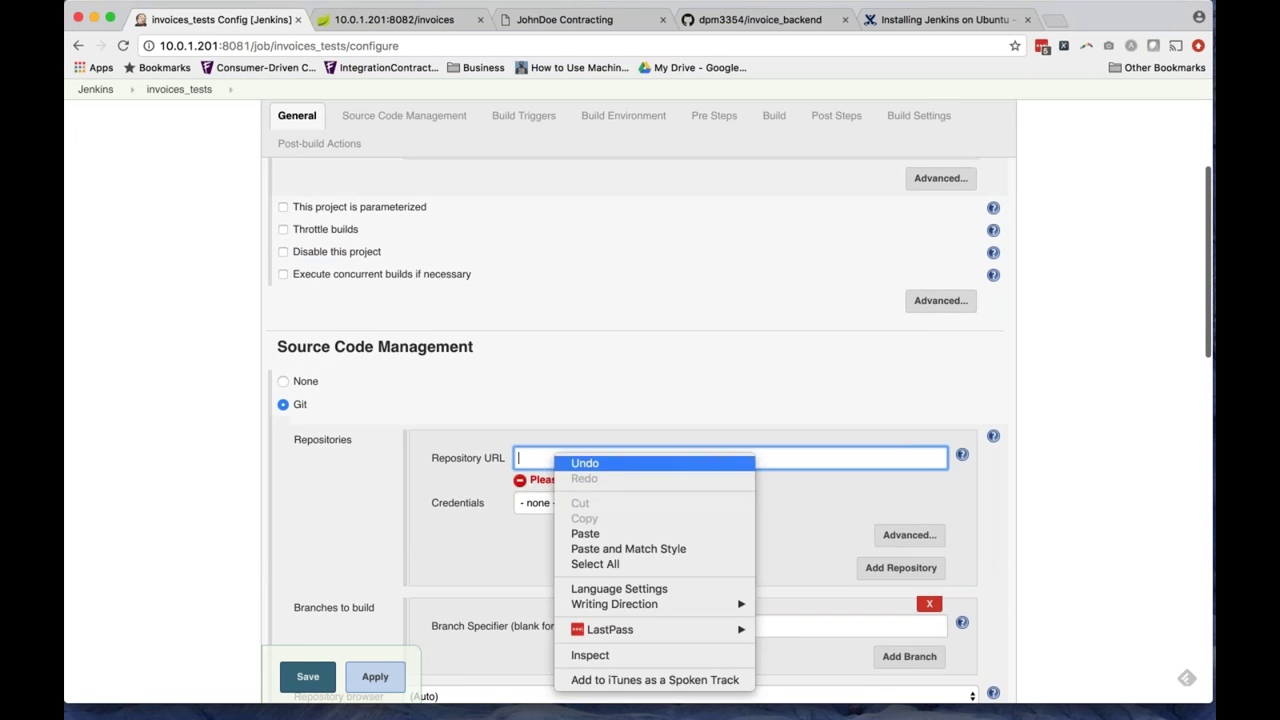
click(586, 533)
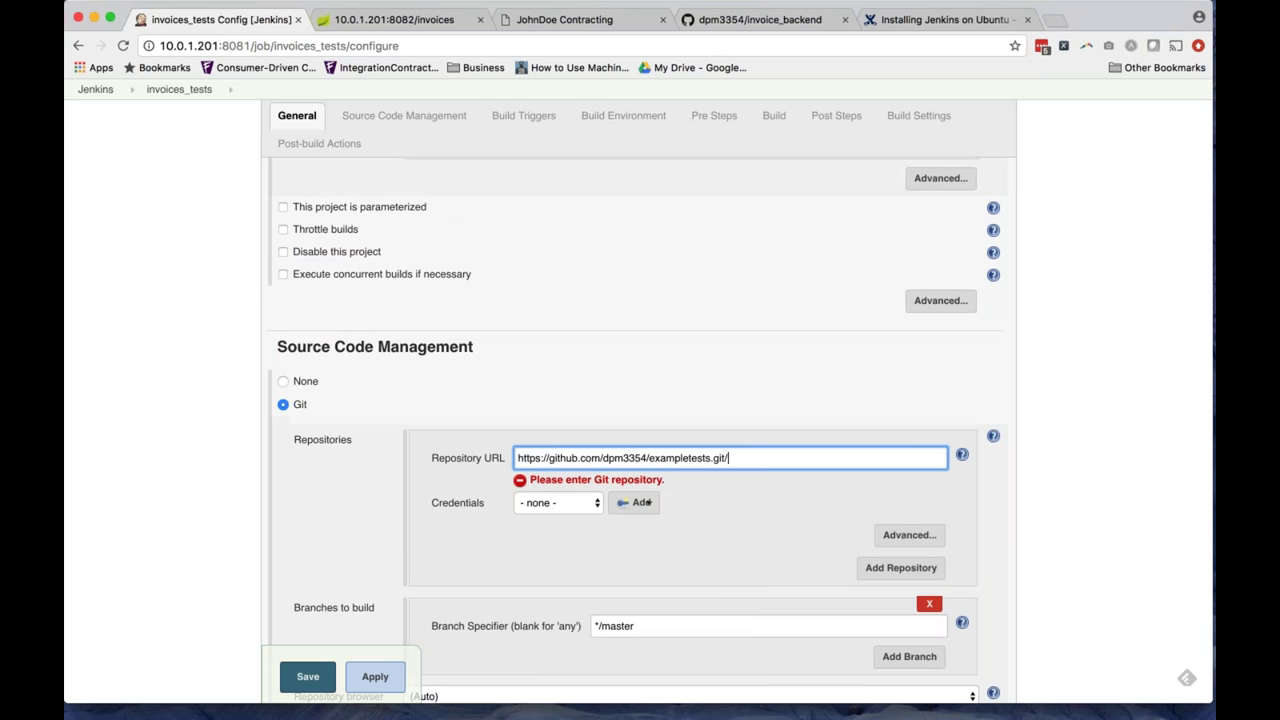
Select the stored GitHub account credentials for the exampletests repository.
scroll(230, 485, down, 3)
click(576, 402)
click(585, 418)
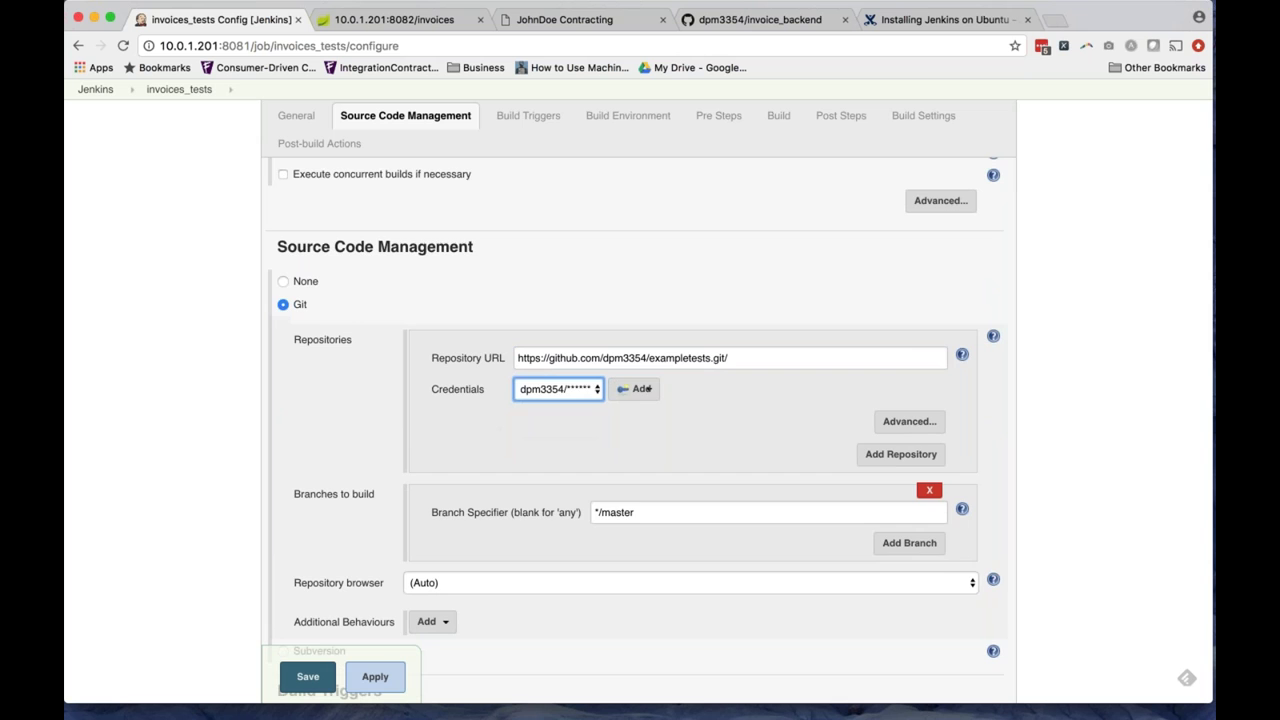
scroll(195, 450, down, 3)
scroll(202, 447, down, 3)
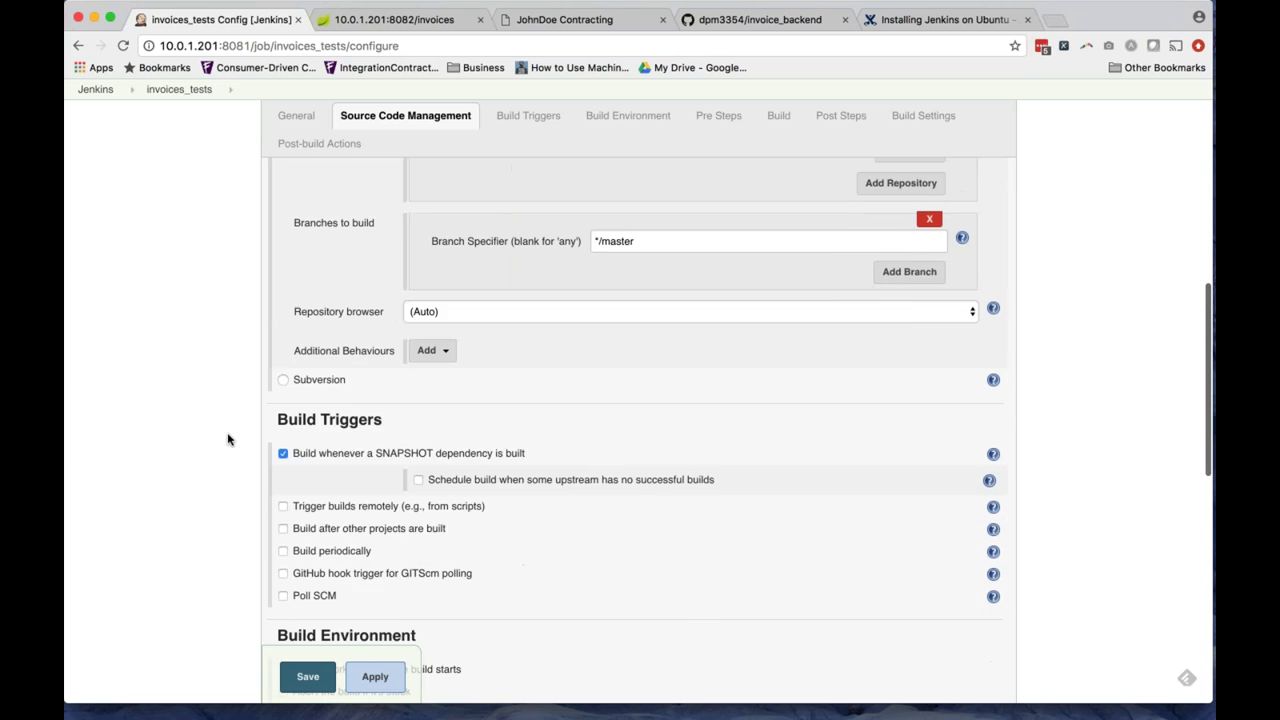
scroll(229, 440, down, 3)
scroll(229, 444, down, 1)
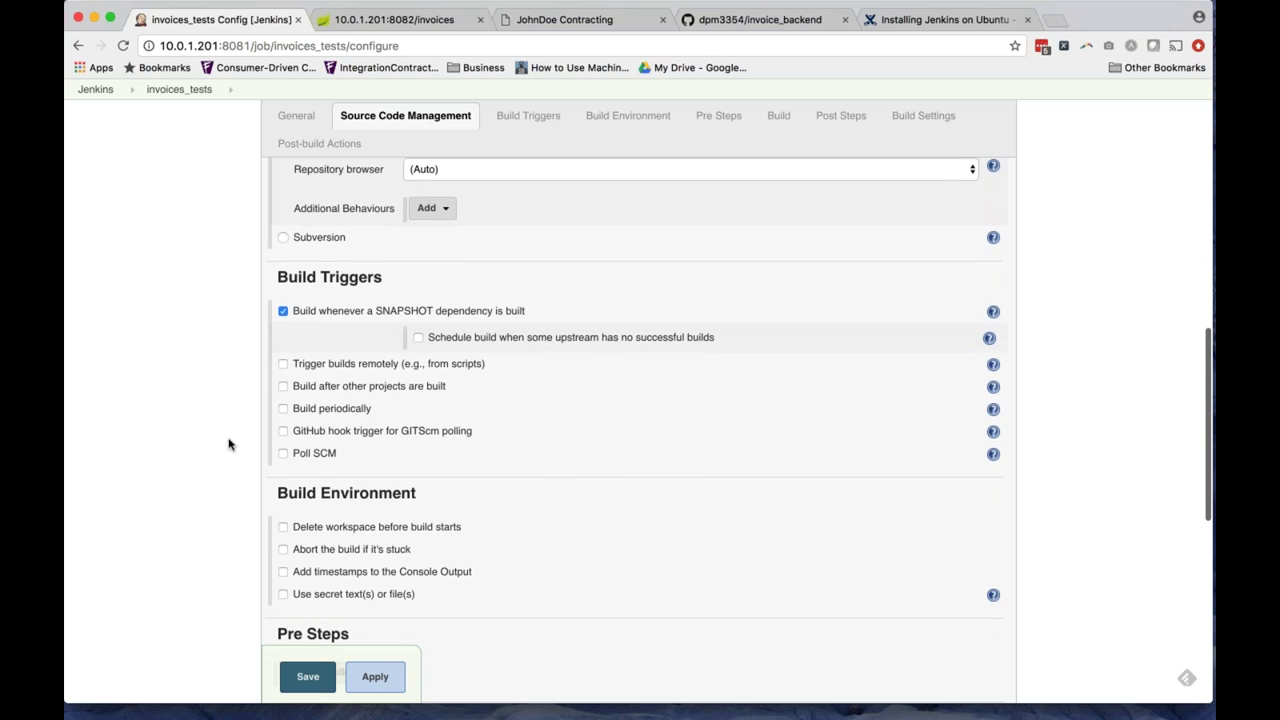
scroll(228, 443, down, 5)
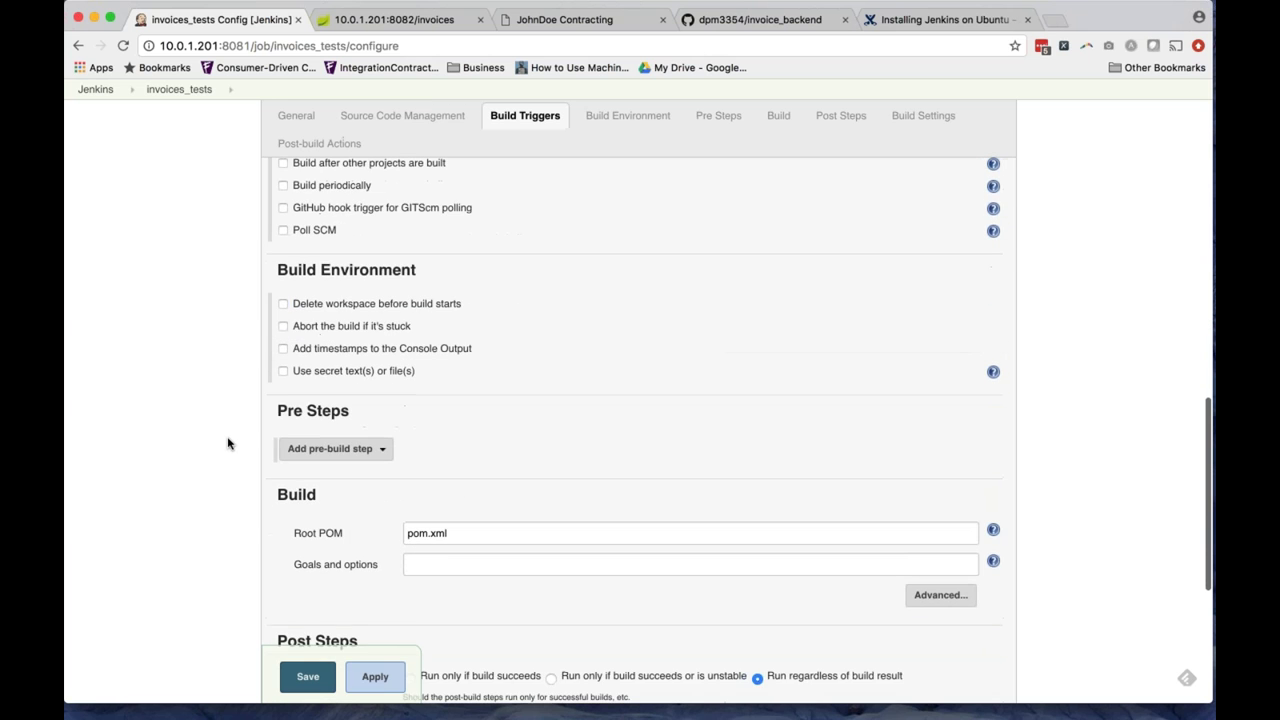
scroll(228, 443, down, 4)
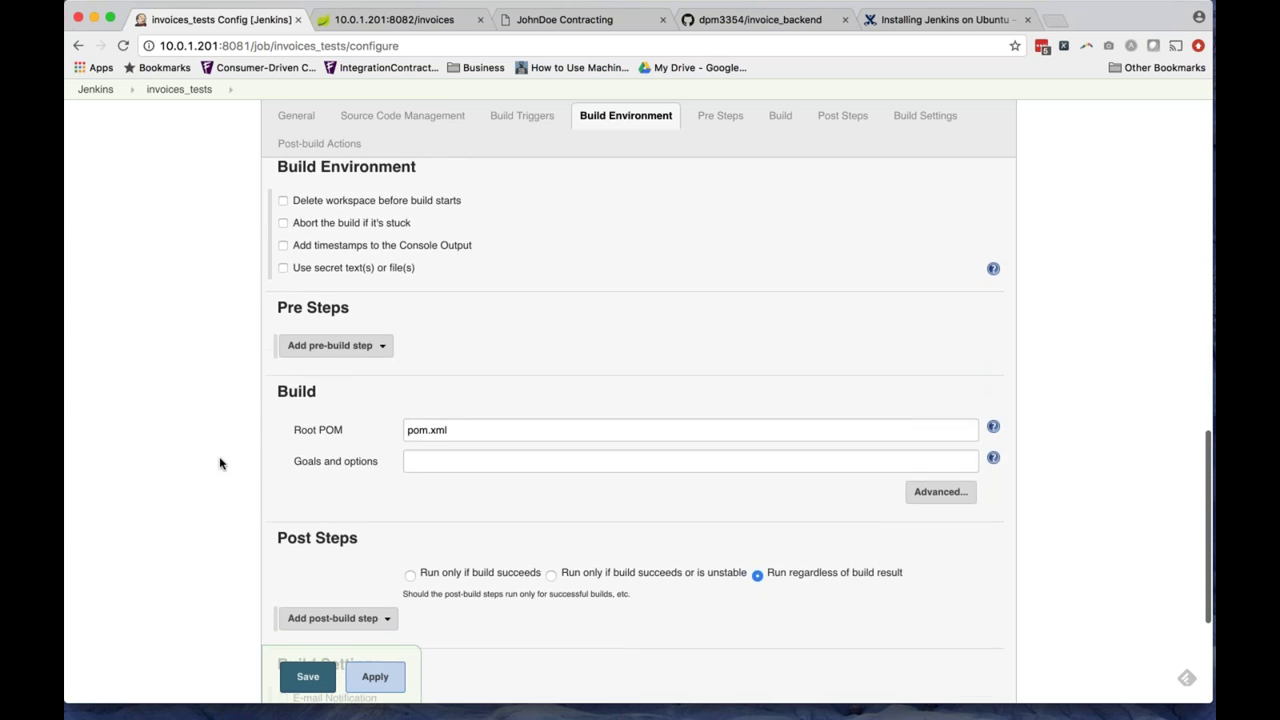
click(440, 390)
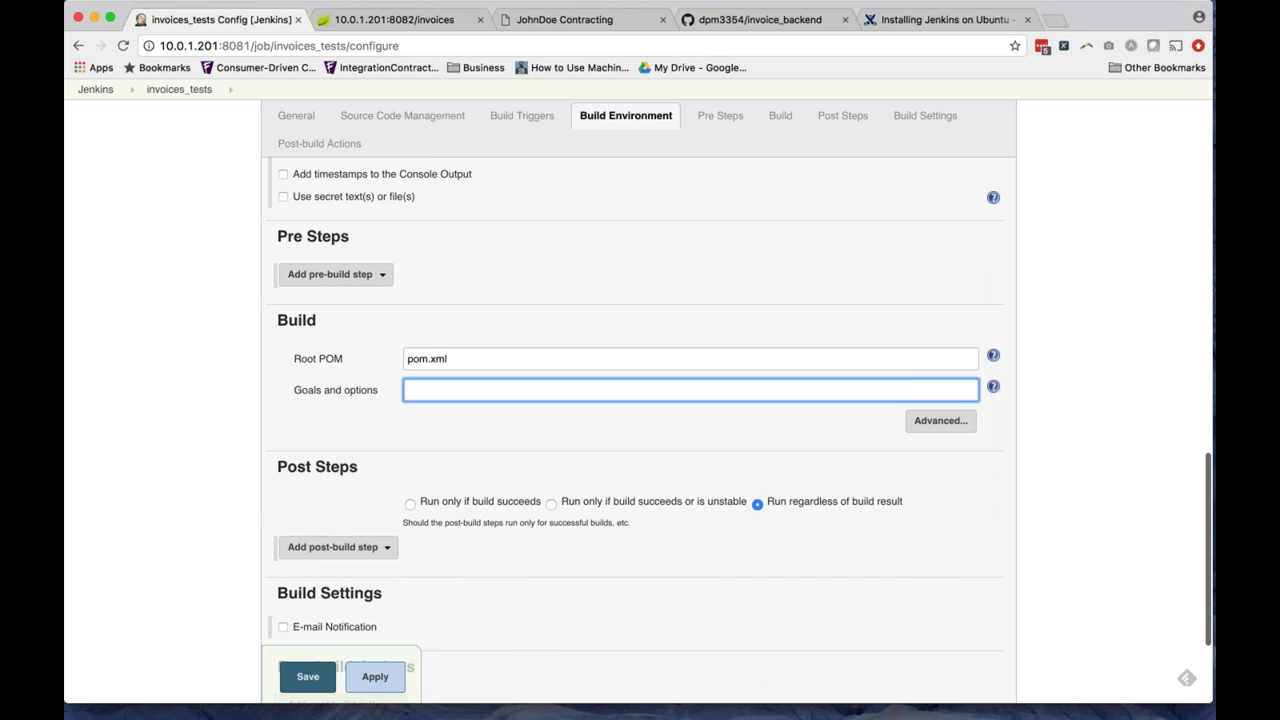
key(super+Tab)
scroll(420, 250, up, 5)
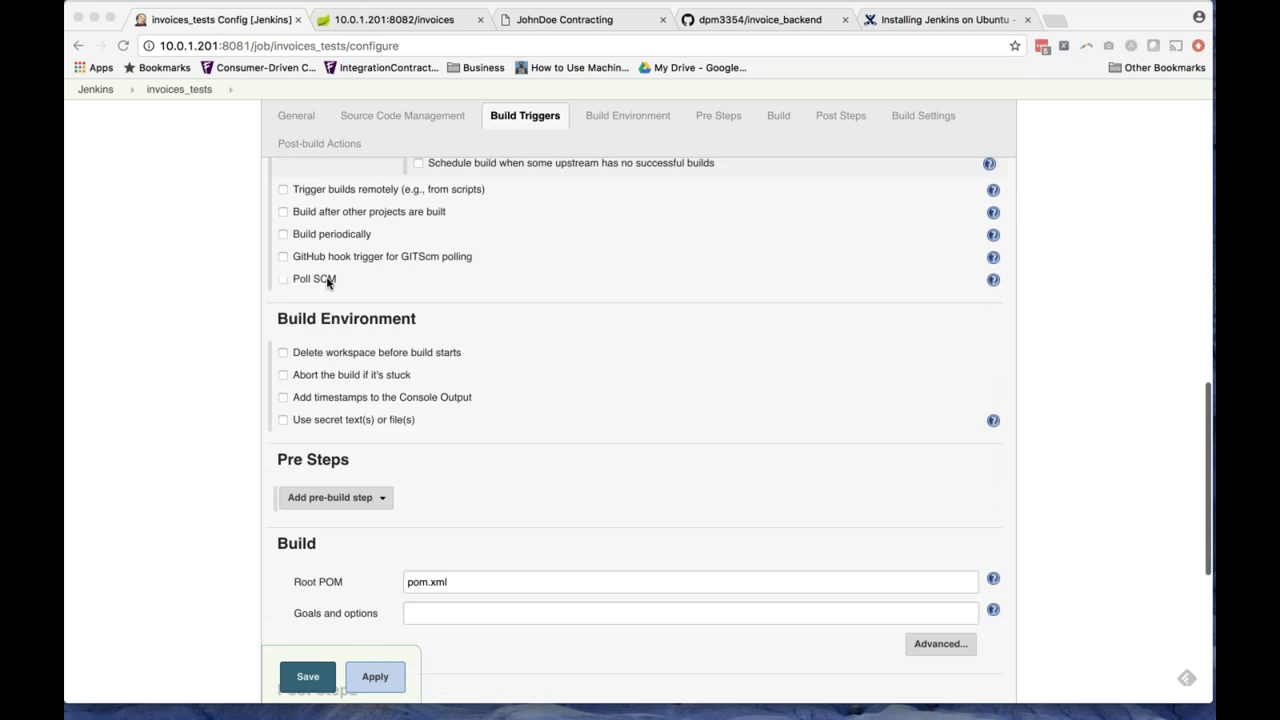
scroll(328, 283, up, 1)
key(super+Tab)
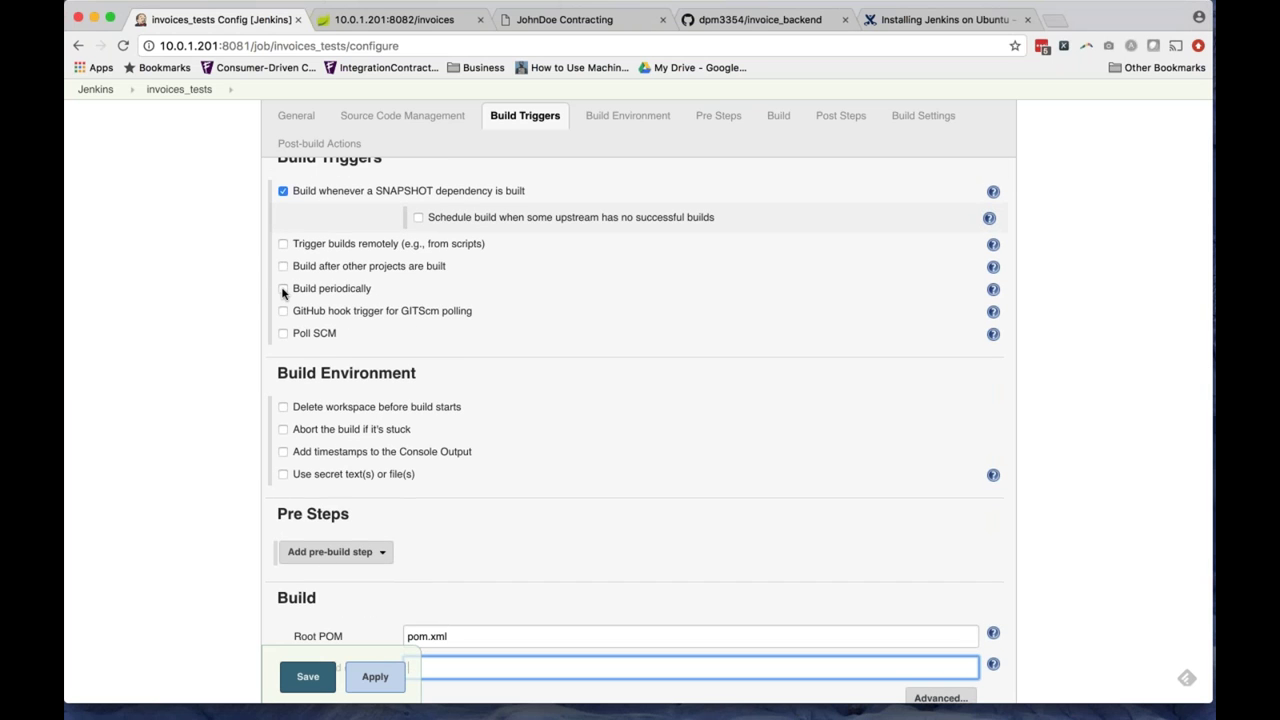
Enable Build periodically for invoices_tests and set its schedule to H H * * *.
click(283, 289)
key(super+Tab)
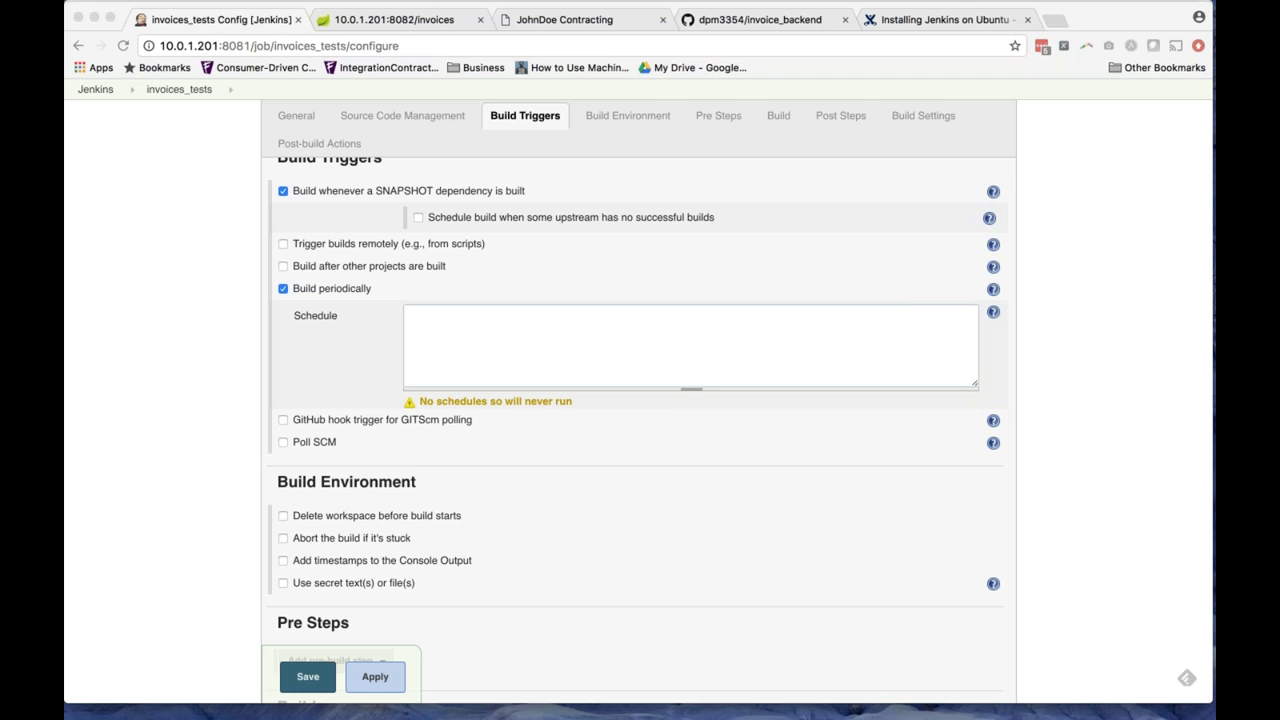
click(503, 317)
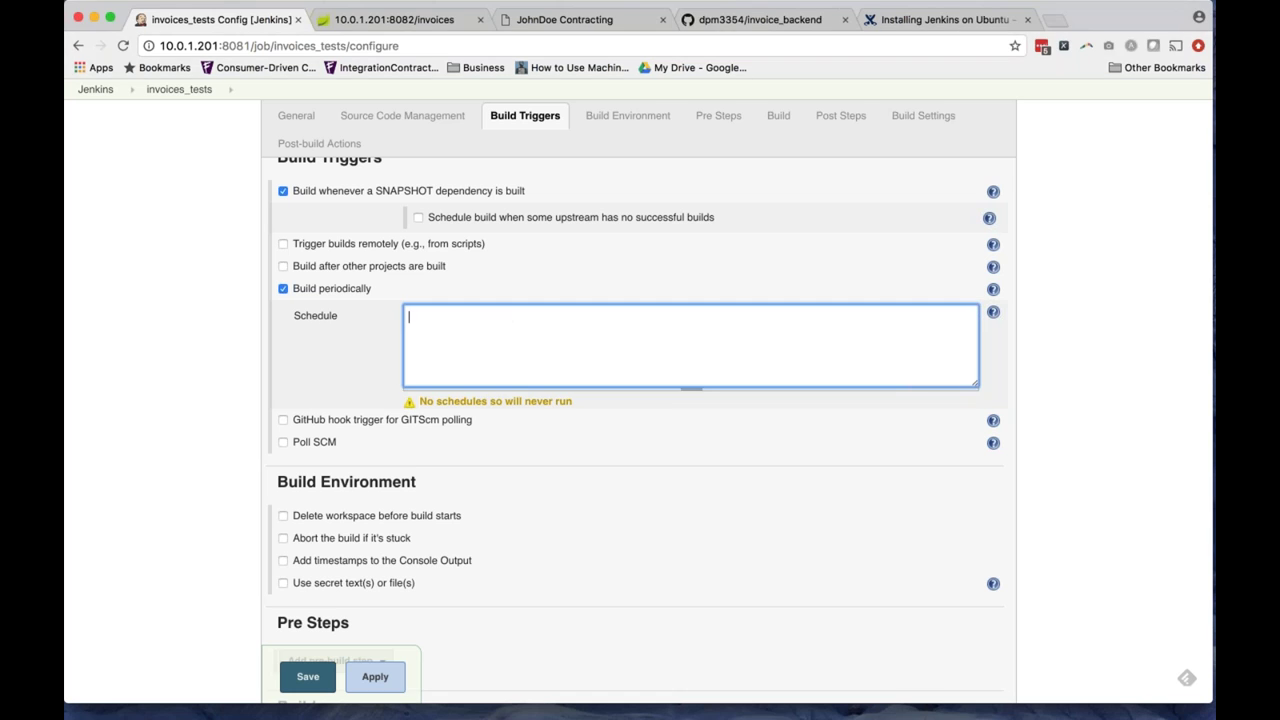
right_click(503, 317)
click(535, 394)
click(306, 368)
Enable Poll SCM for invoices_tests and set its schedule to H/15 * * * *.
scroll(220, 381, down, 3)
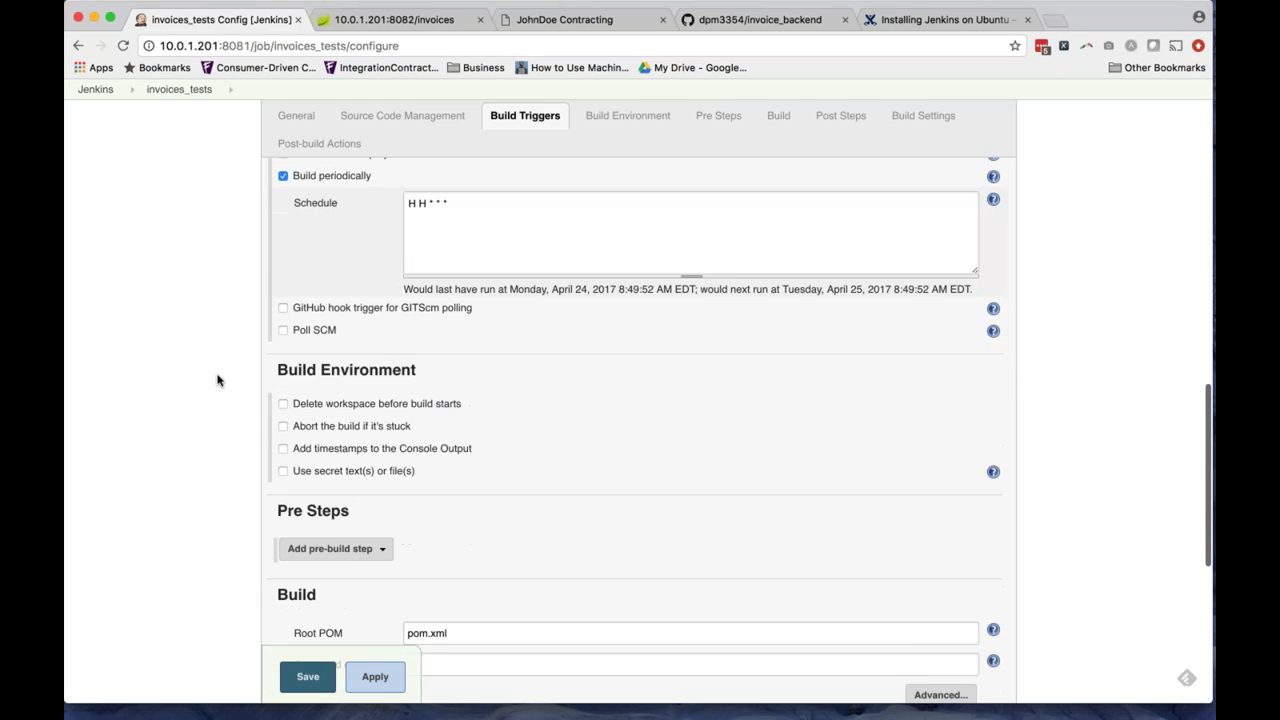
click(283, 329)
click(735, 403)
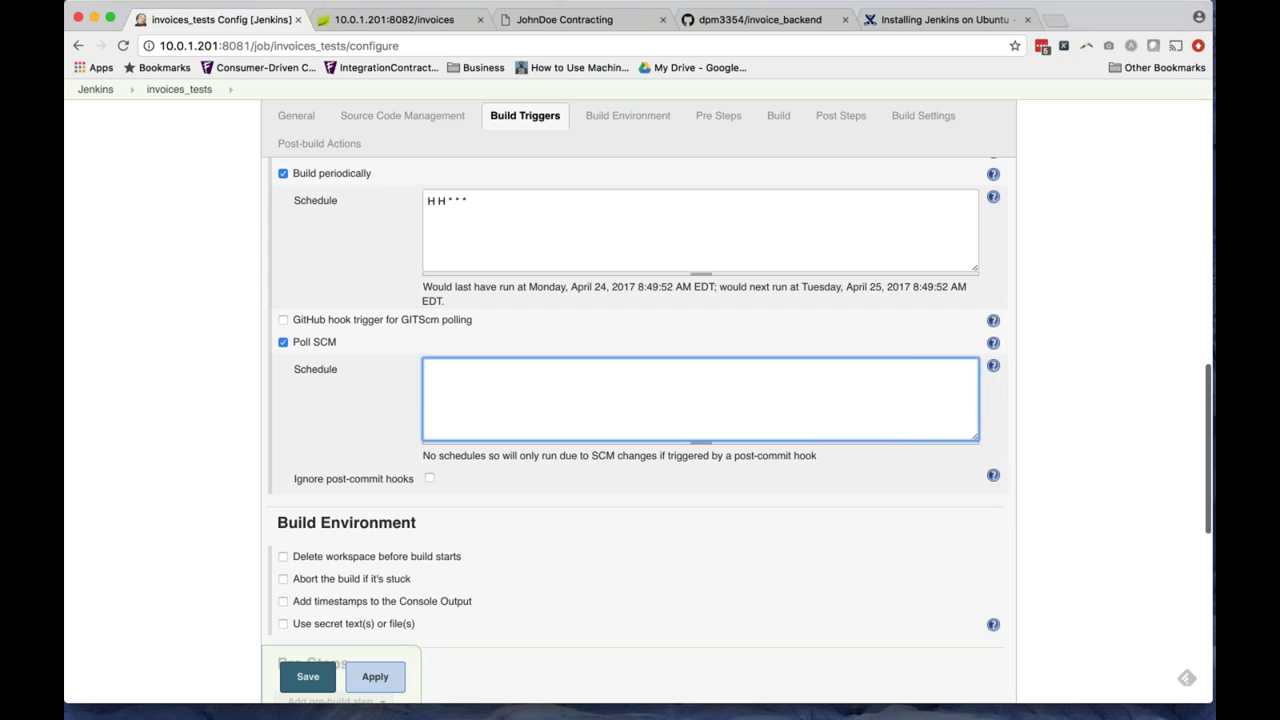
key(super+Tab)
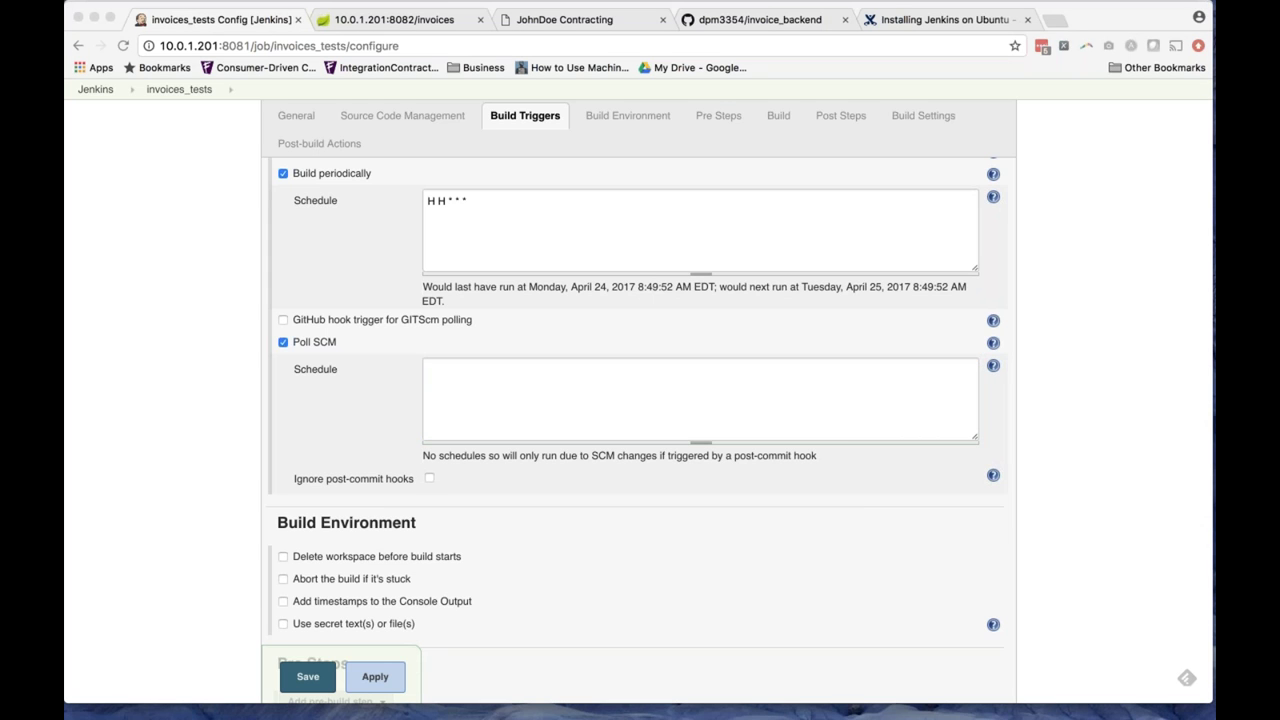
click(436, 368)
right_click(436, 366)
click(470, 448)
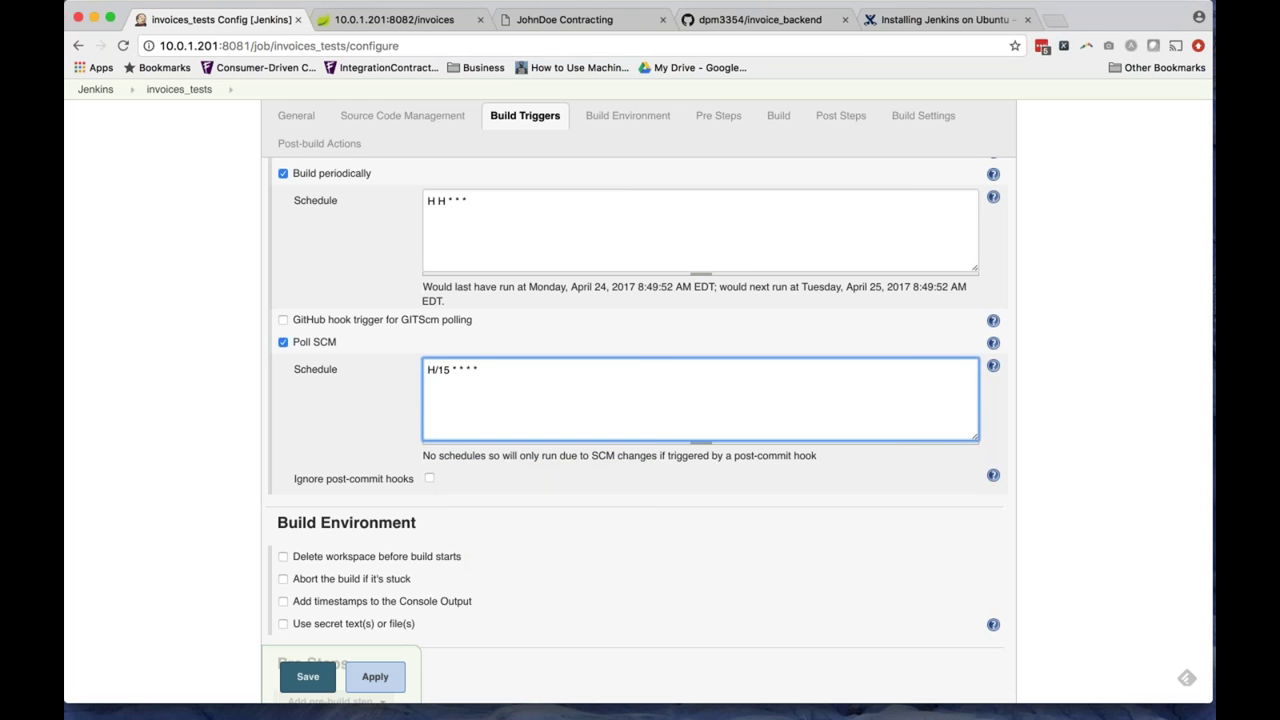
scroll(191, 420, down, 3)
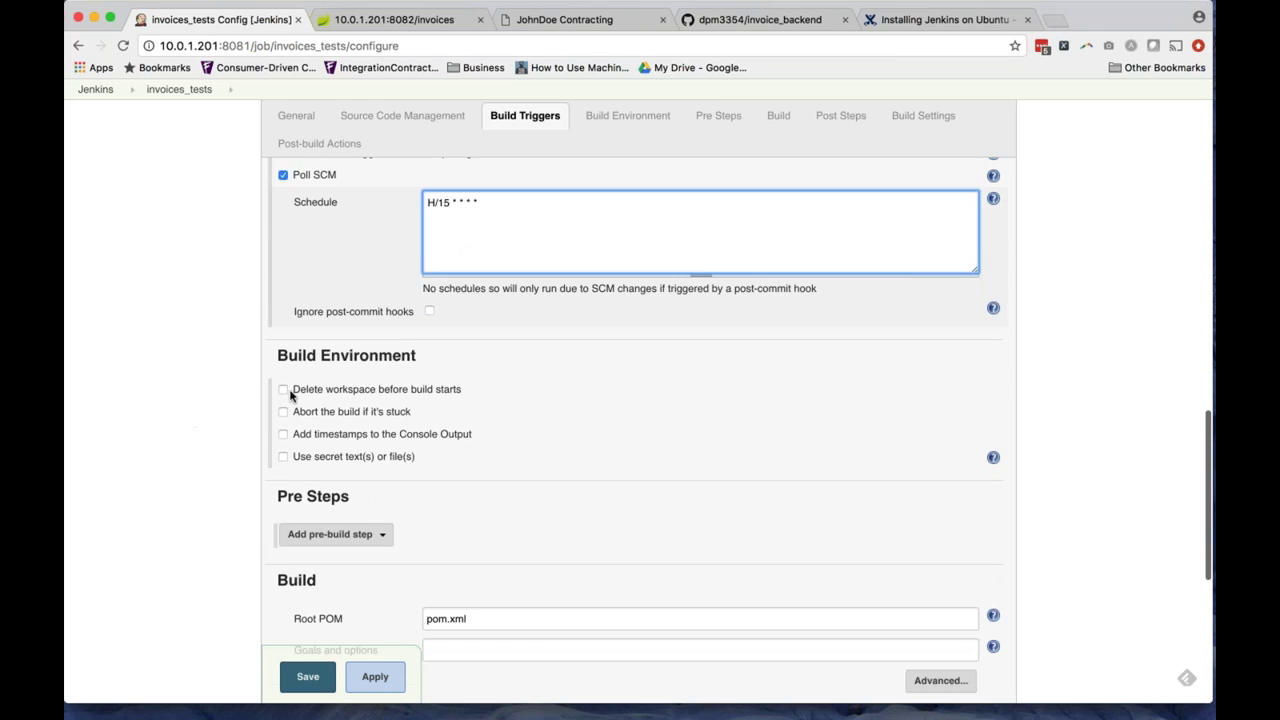
Set the Build section's goals and options to site install -Dtest=SelfishDataGenerationStrategyTests test.
click(322, 396)
scroll(205, 485, down, 3)
click(457, 479)
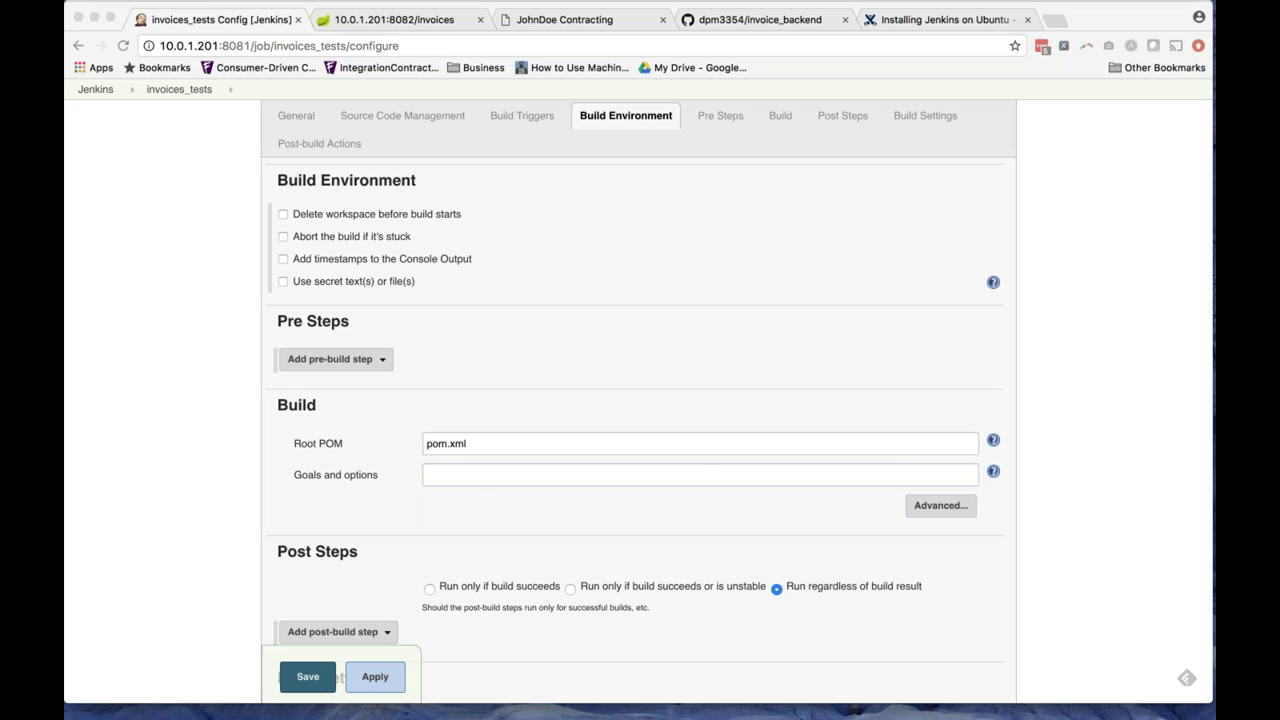
click(473, 480)
text(site install -Dtest=SelfishDataGenerationStrategyTests test)
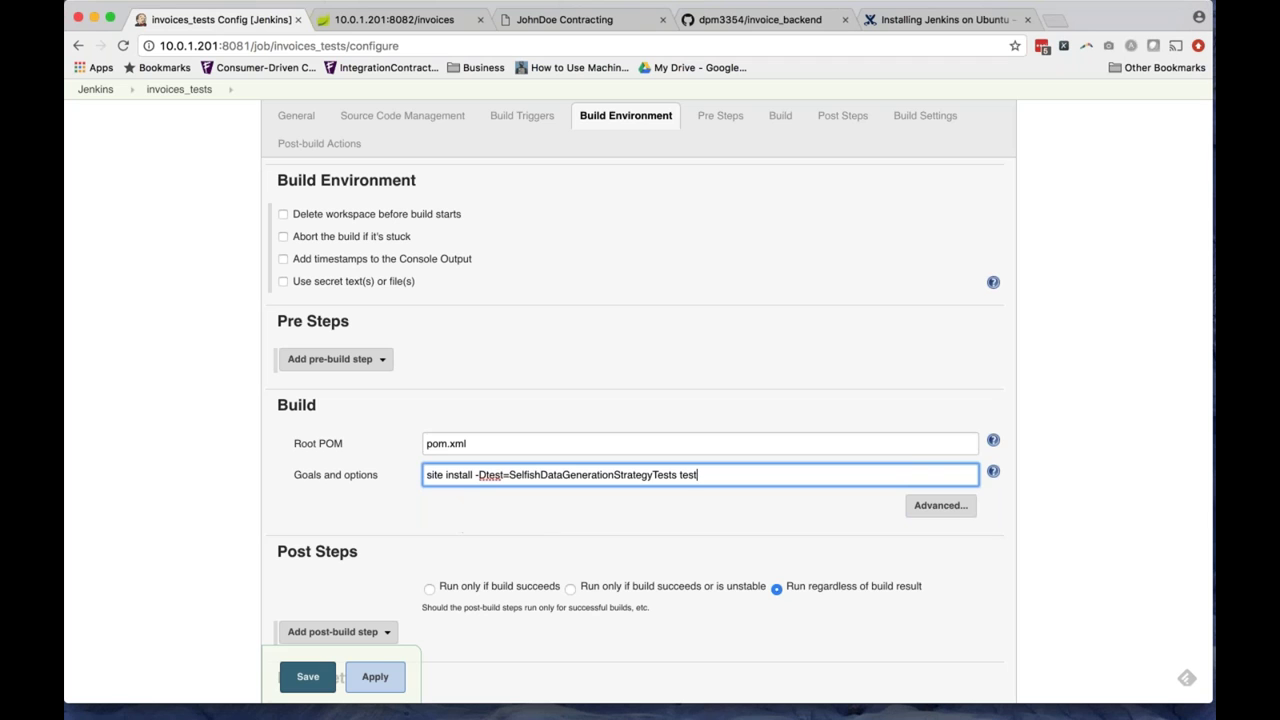
drag(509, 475, 670, 475)
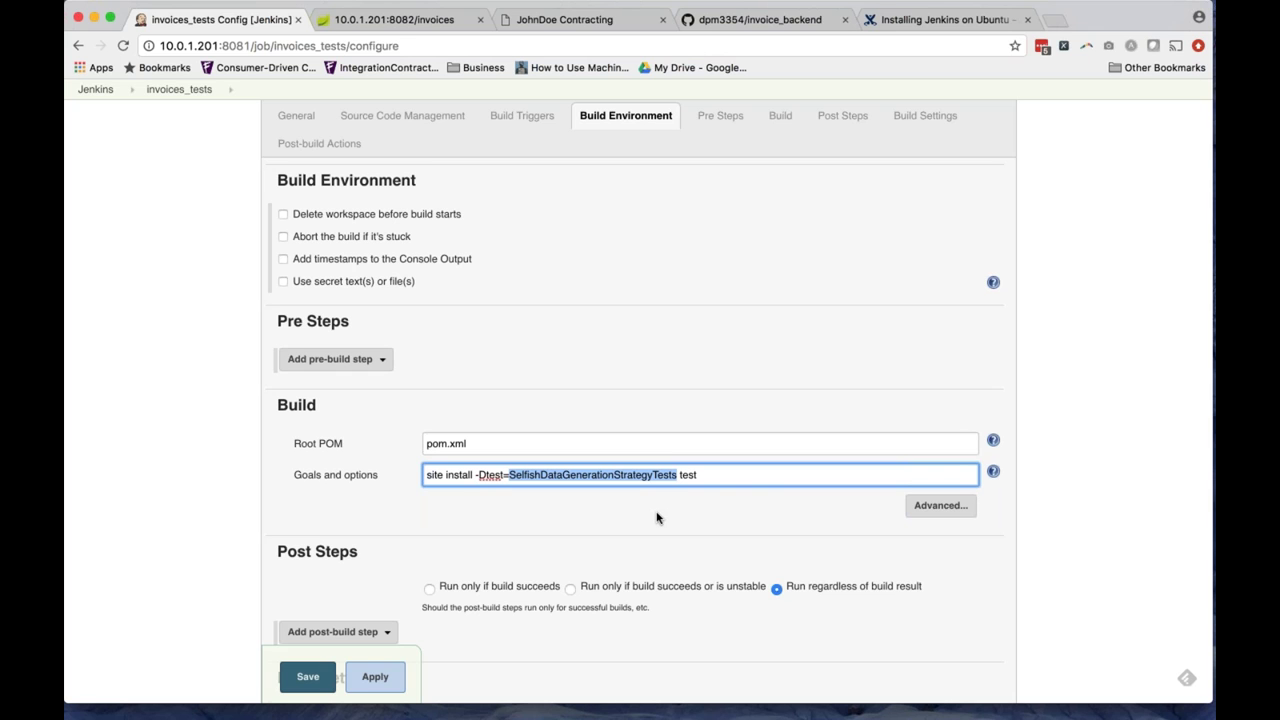
scroll(202, 519, down, 4)
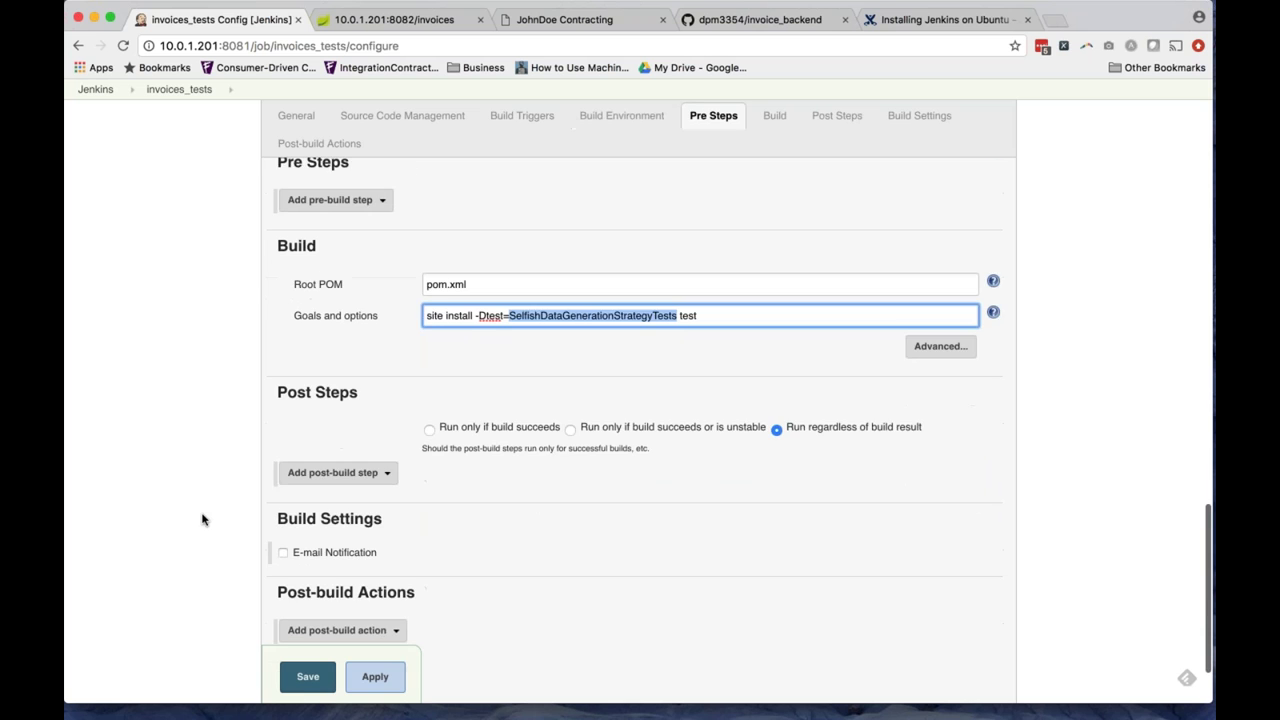
click(432, 349)
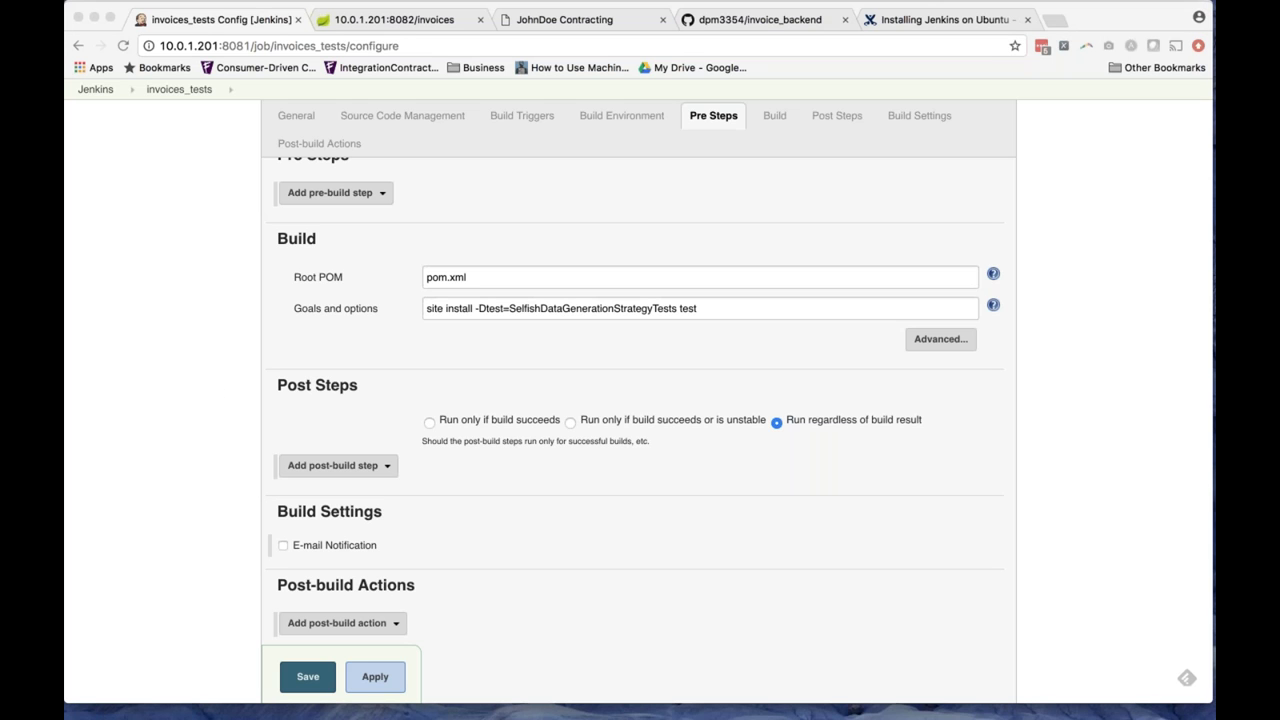
Examine which post-build actions and post-build steps are available for the invoices_tests job.
click(157, 328)
scroll(203, 386, down, 2)
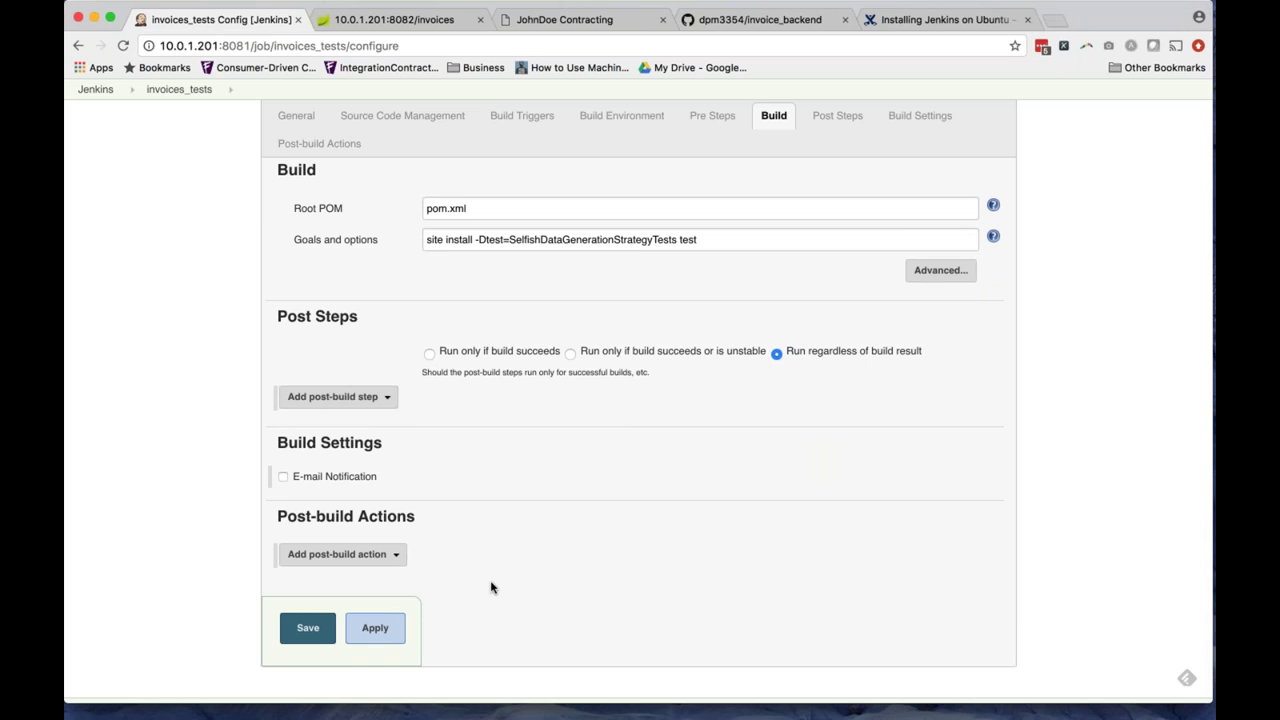
scroll(260, 546, down, 1)
click(365, 527)
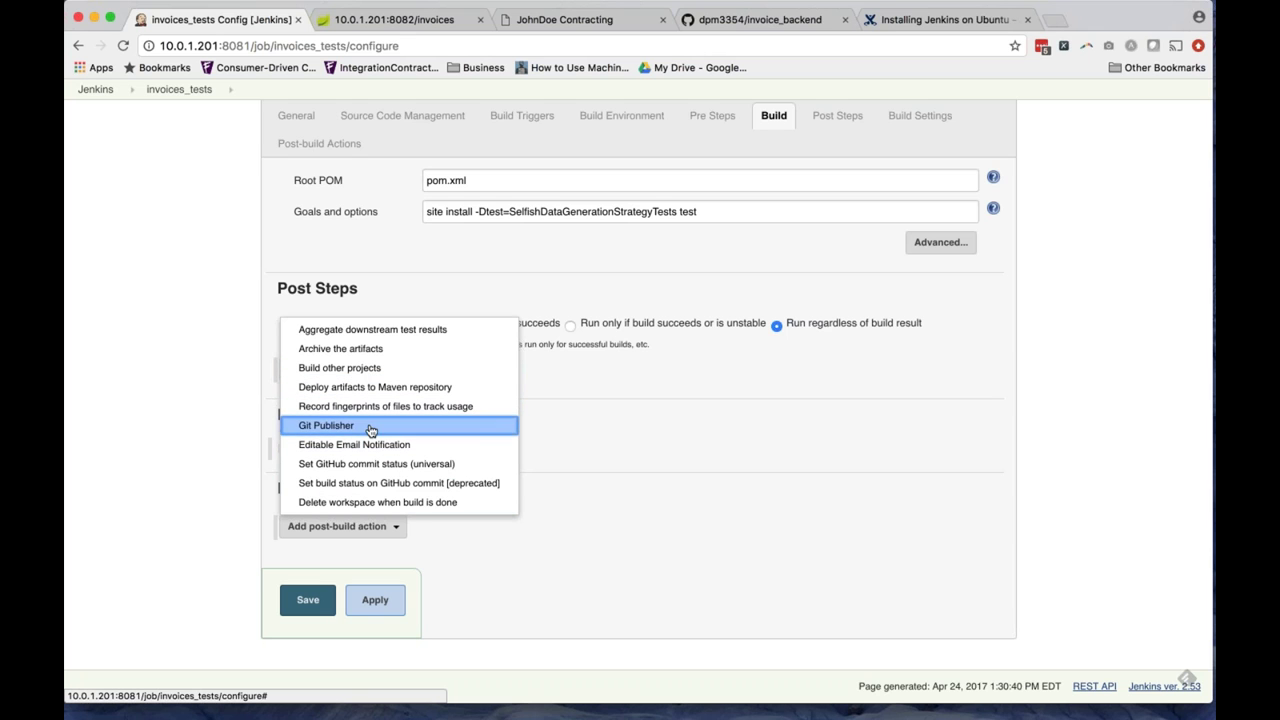
click(263, 470)
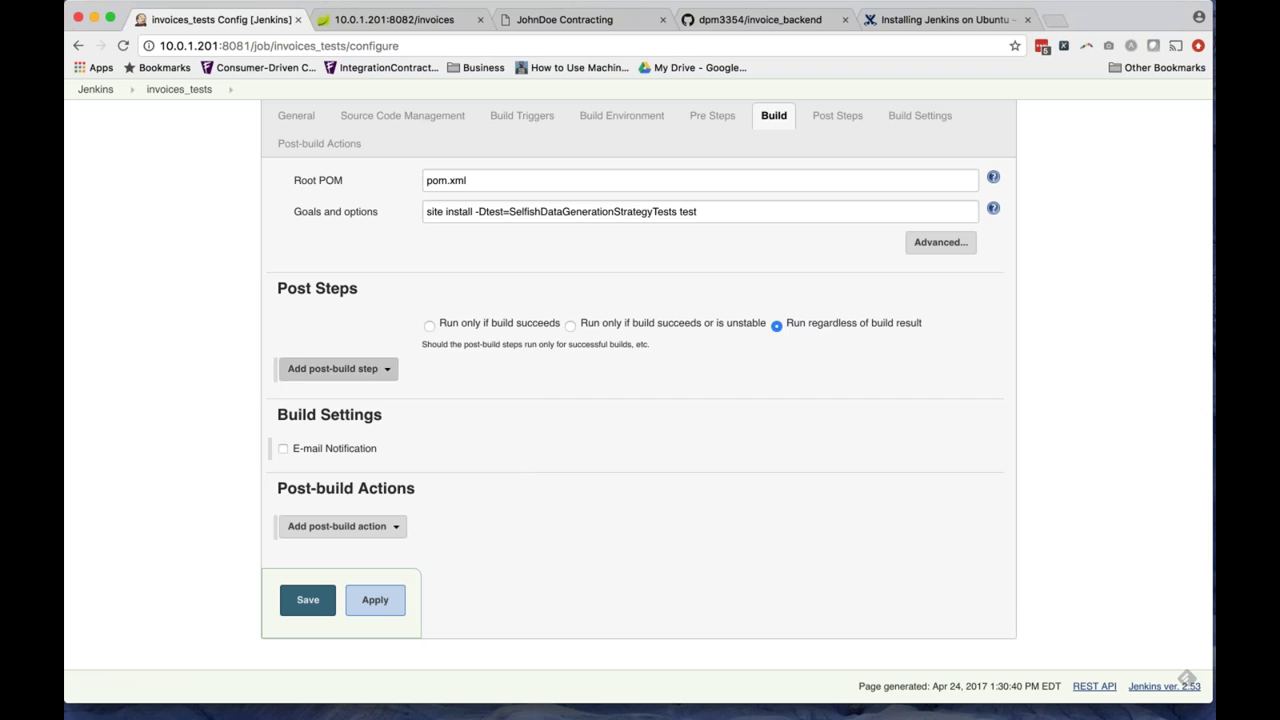
click(337, 526)
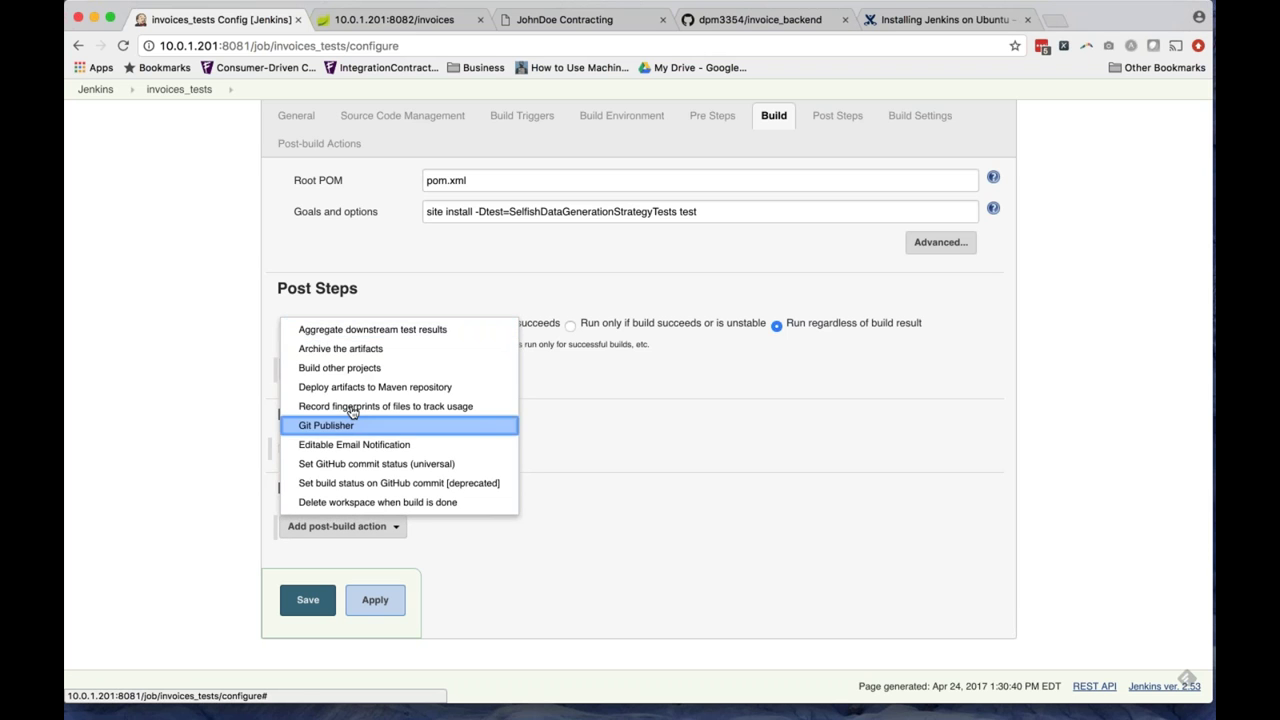
click(216, 360)
click(357, 372)
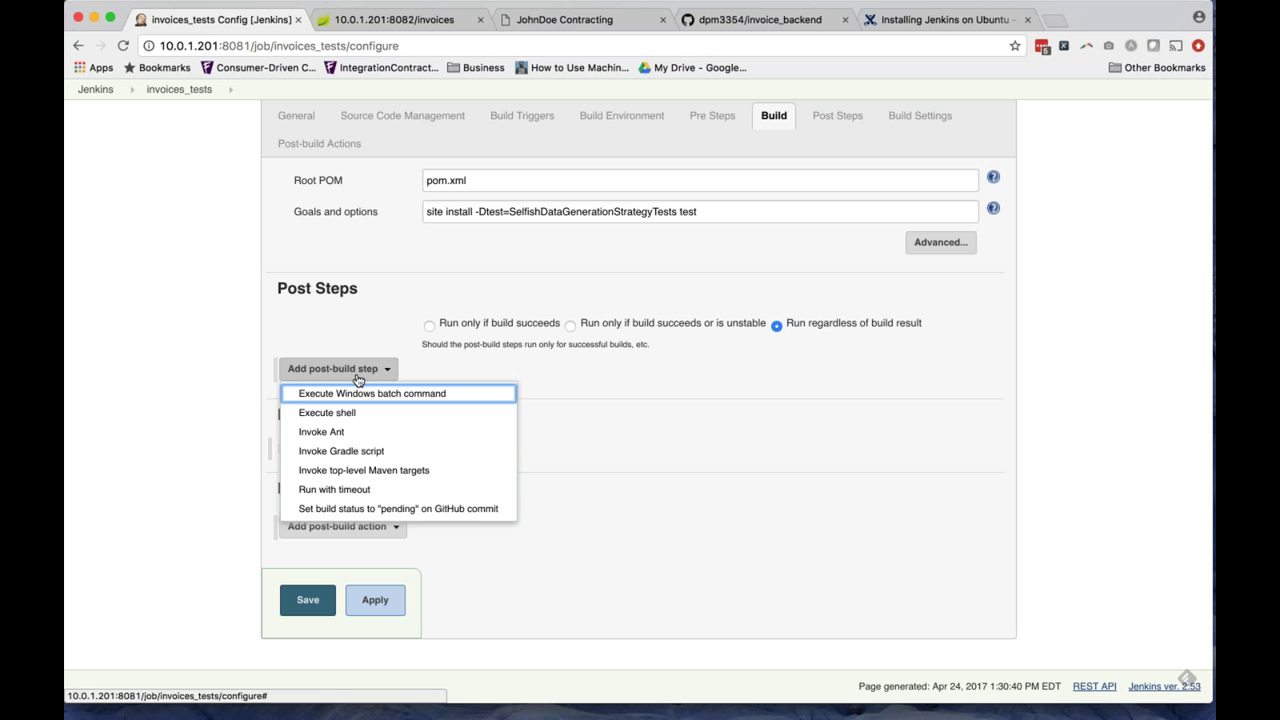
click(217, 398)
click(341, 527)
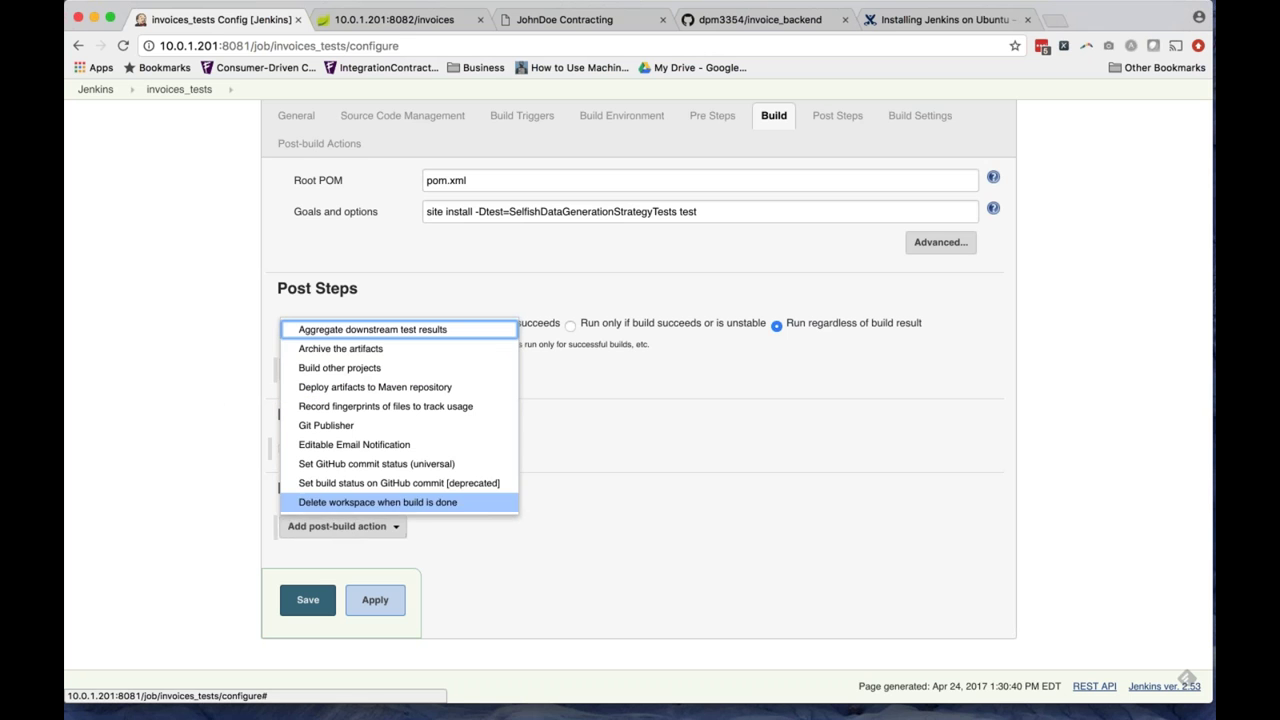
click(199, 459)
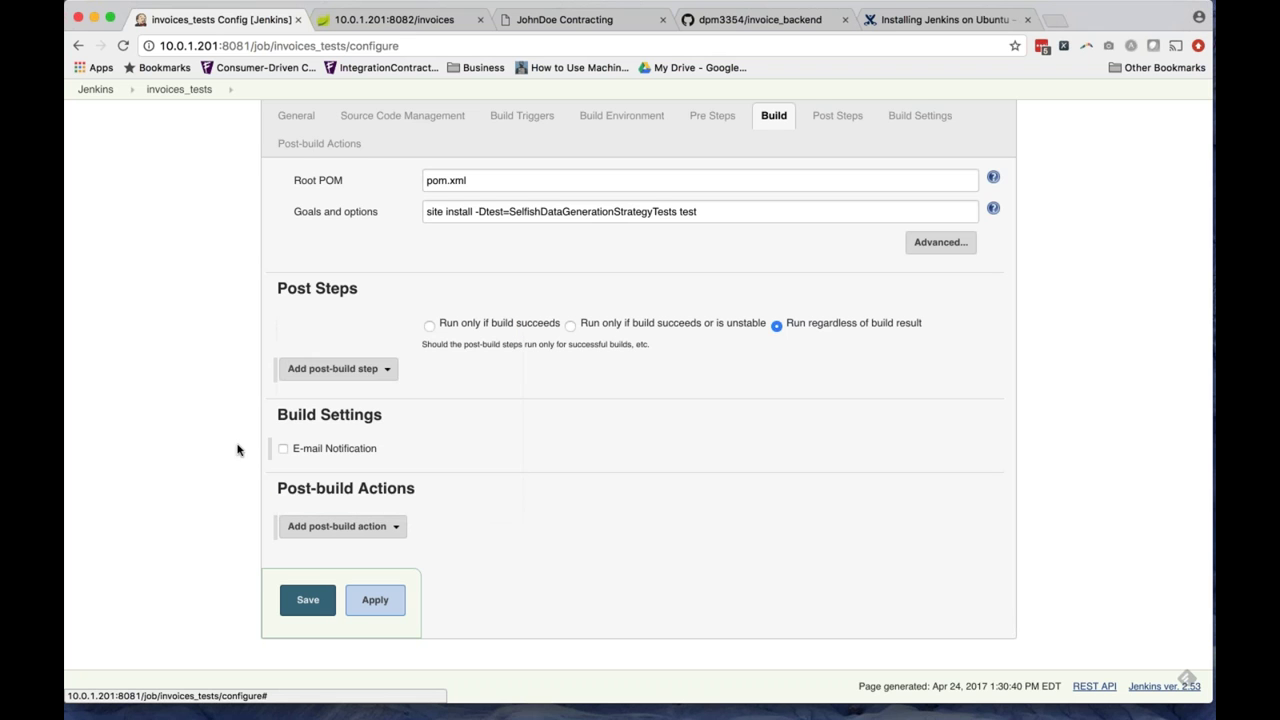
click(355, 369)
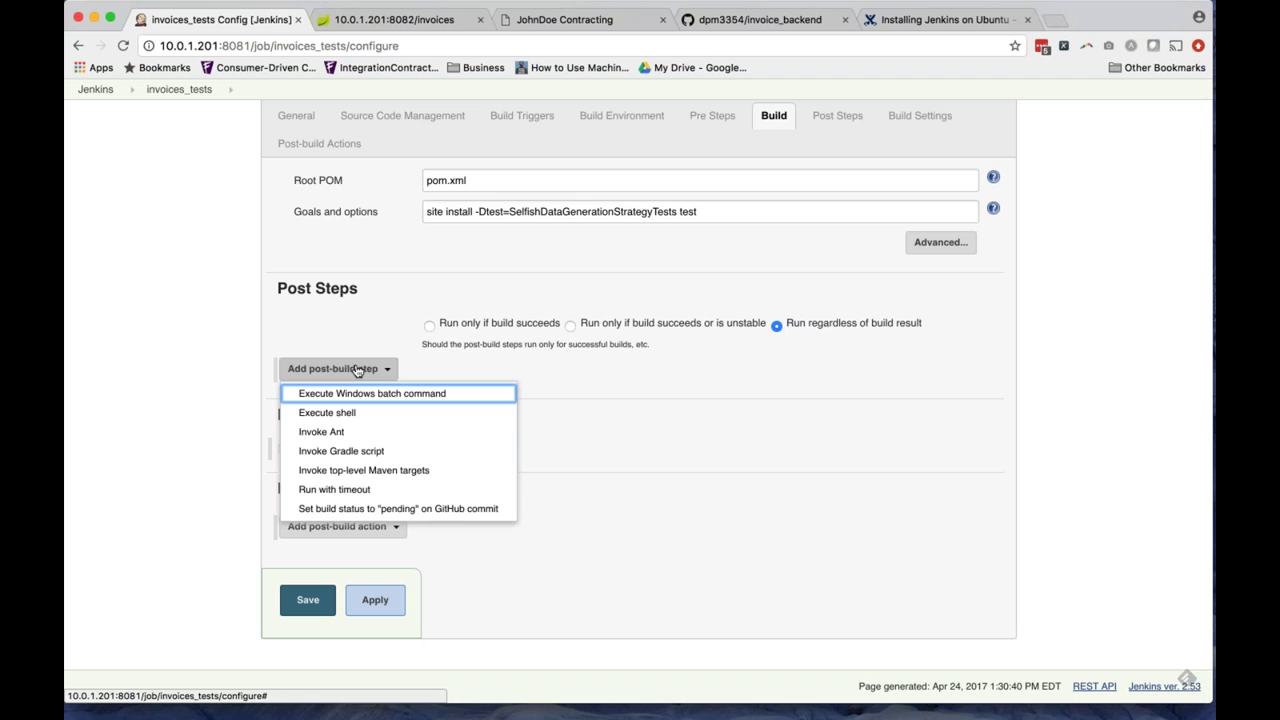
click(246, 336)
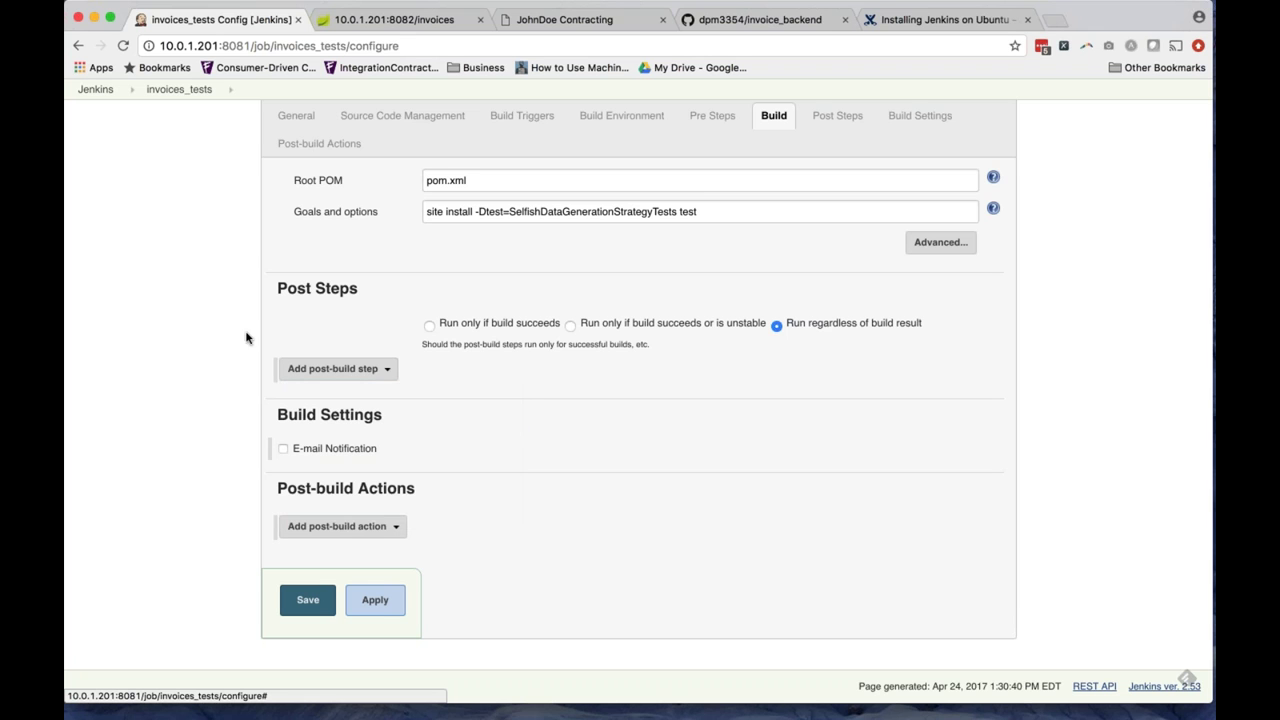
Cut the entire goals and options text from the Build section to the clipboard.
scroll(336, 272, up, 3)
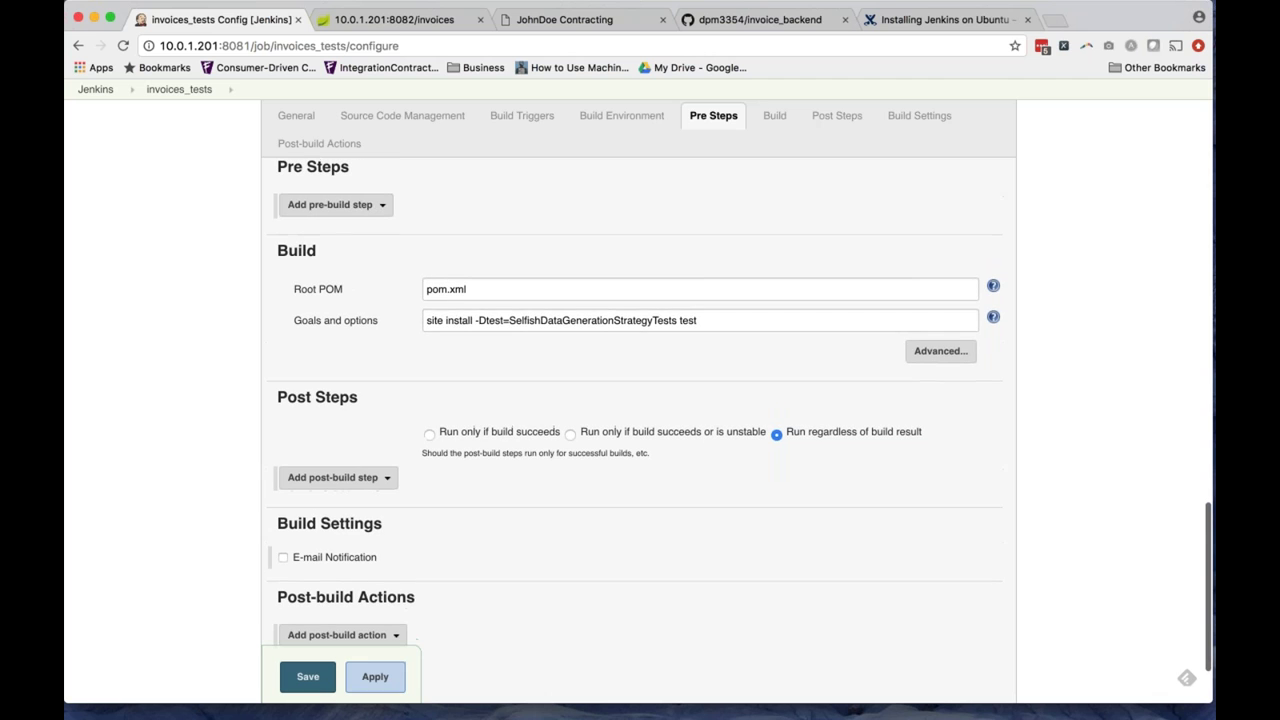
triple_click(492, 320)
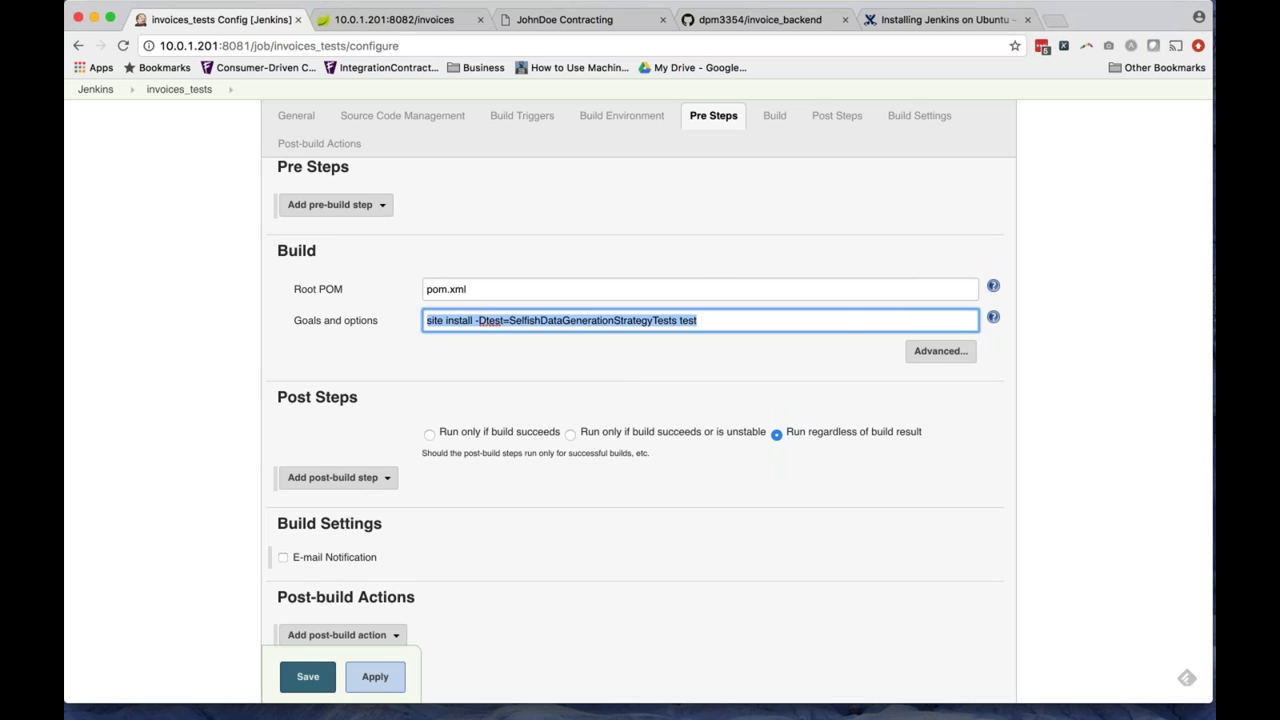
right_click(603, 321)
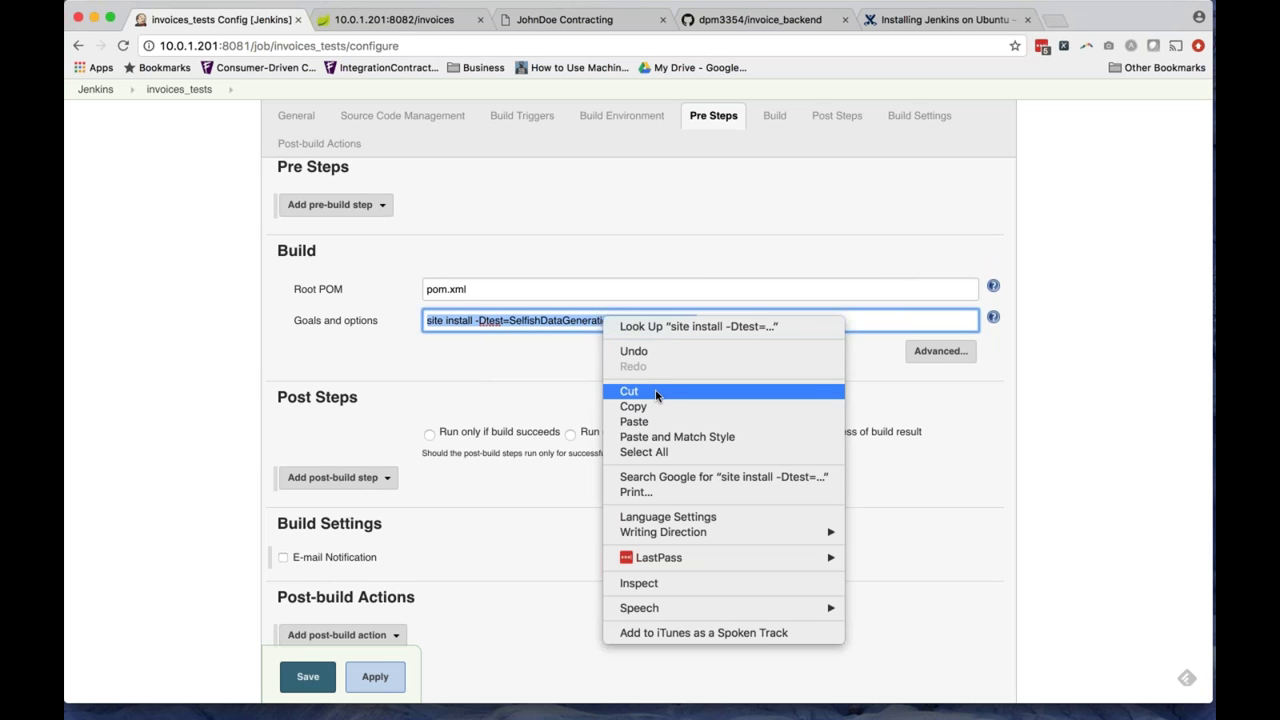
click(650, 394)
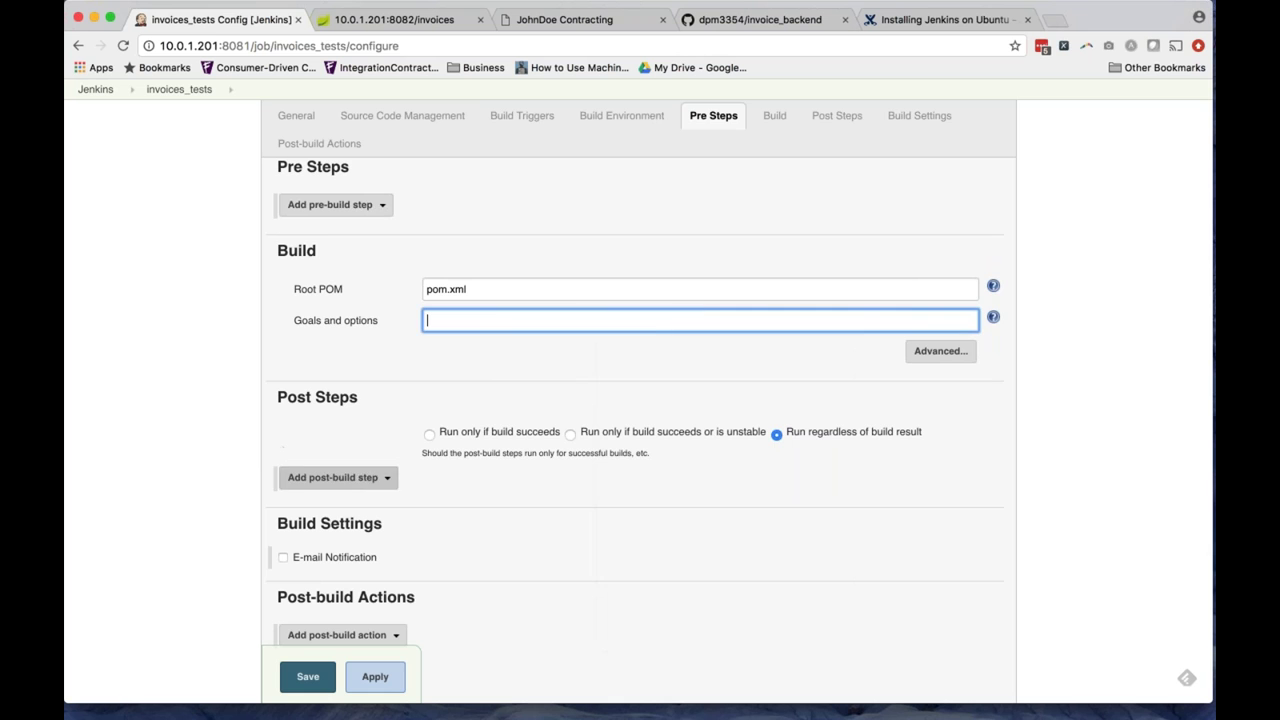
Paste the cut text site install -Dtest=SelfishDataGenerationStrategyTests test back into the Build section's goals and options.
scroll(198, 493, down, 2)
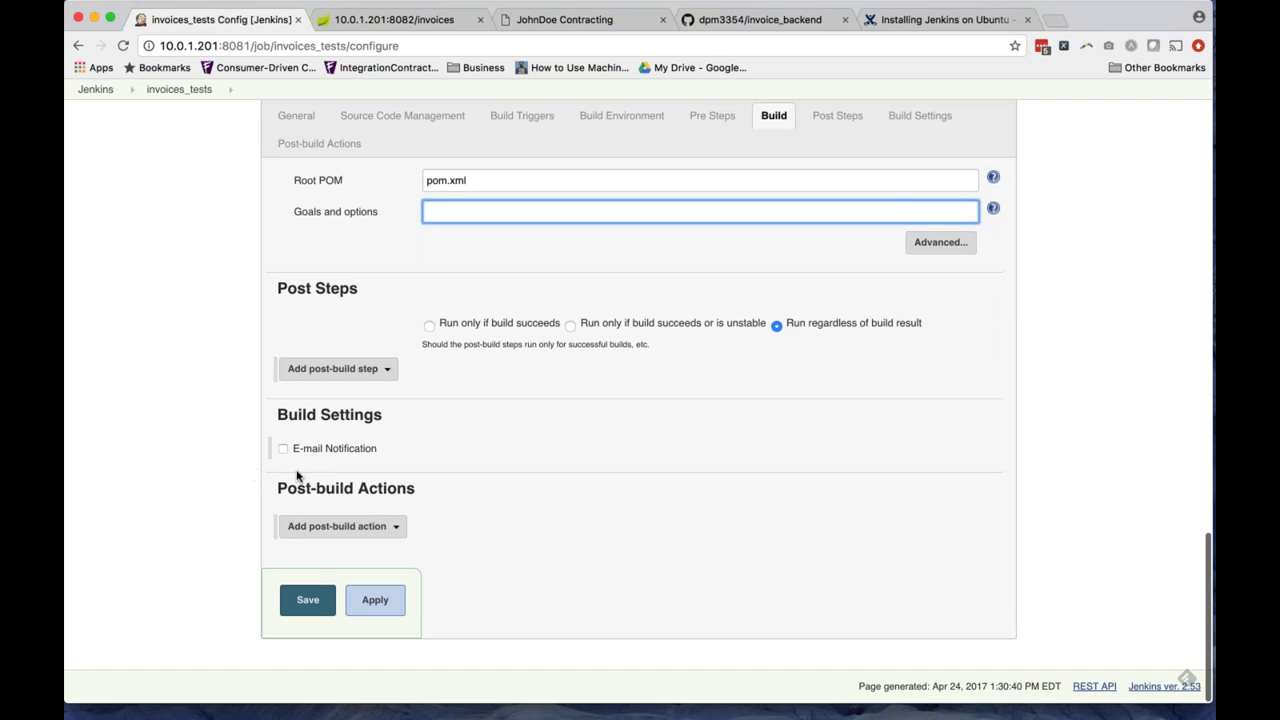
scroll(296, 476, up, 6)
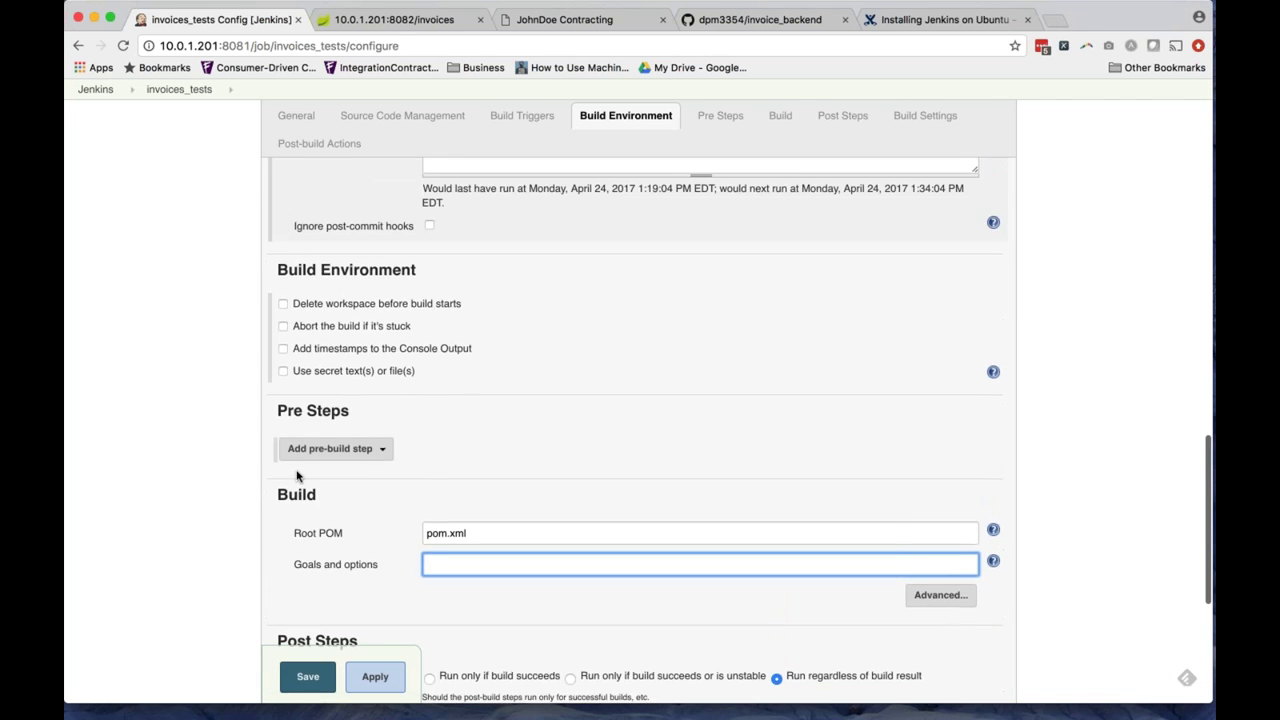
scroll(296, 476, down, 2)
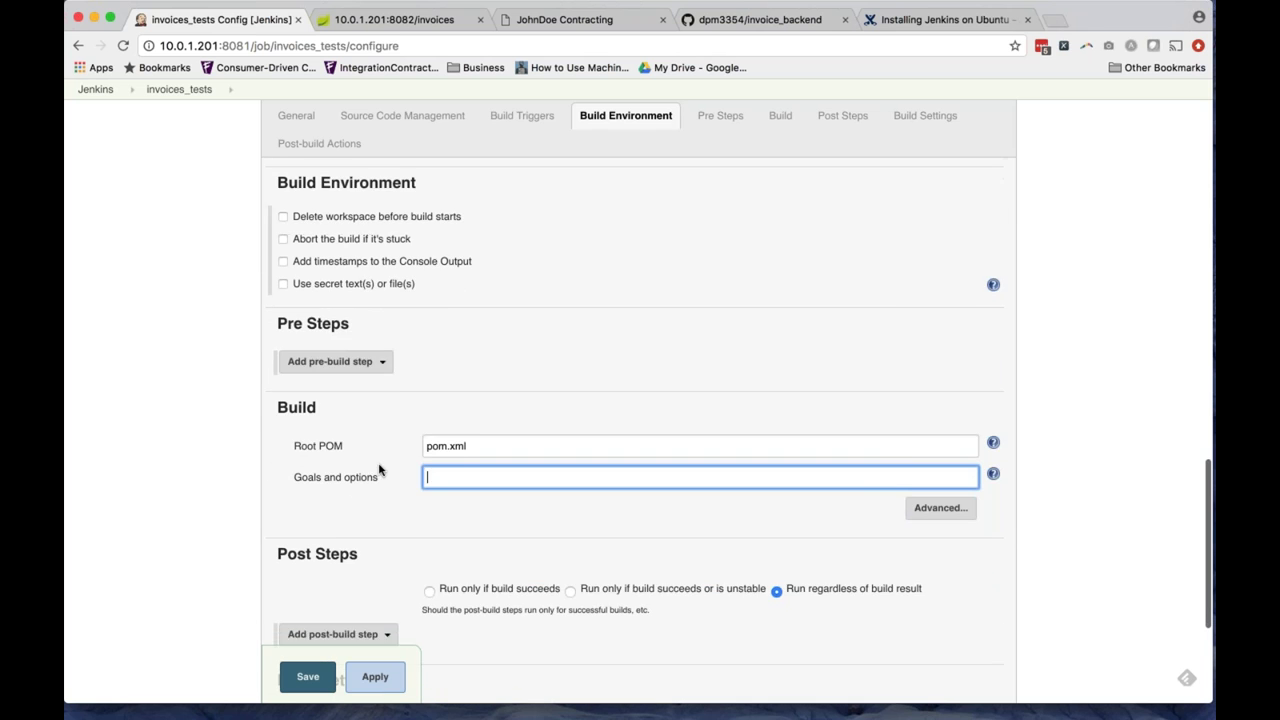
scroll(340, 472, down, 2)
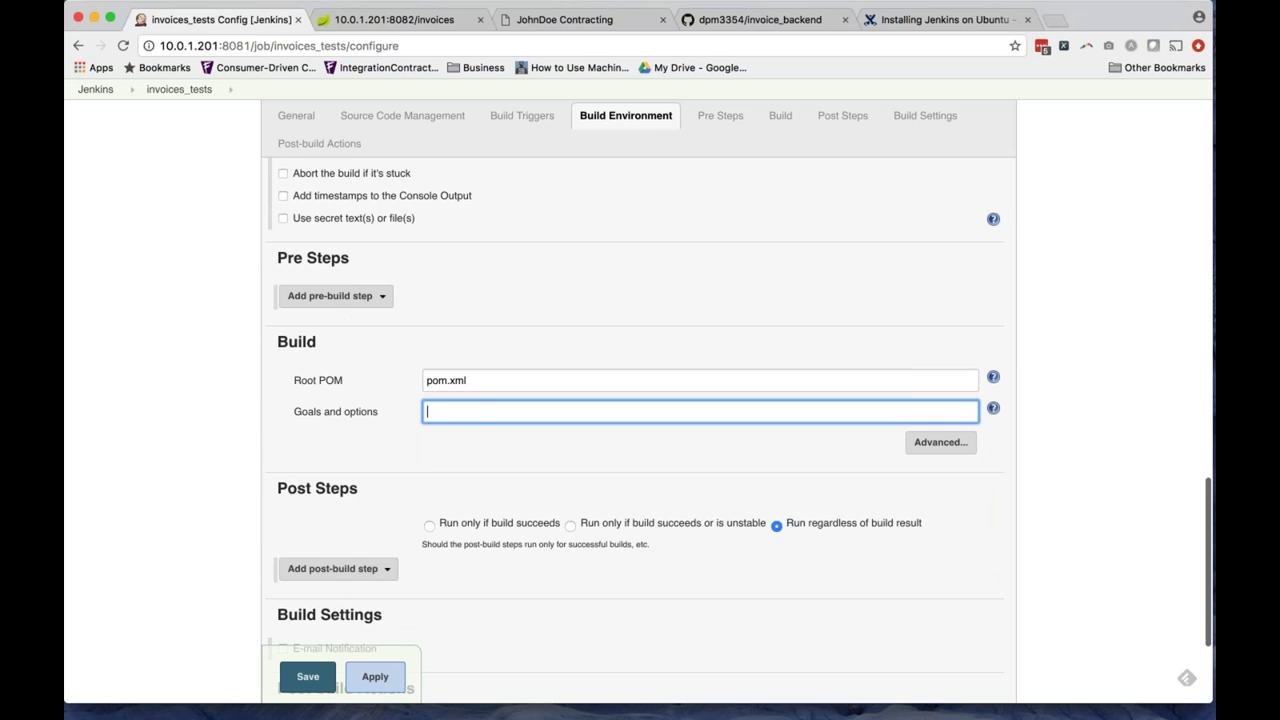
key(super+v)
Add an Invoke top-level Maven targets post-build step to the invoices_tests job.
scroll(280, 492, down, 3)
click(340, 591)
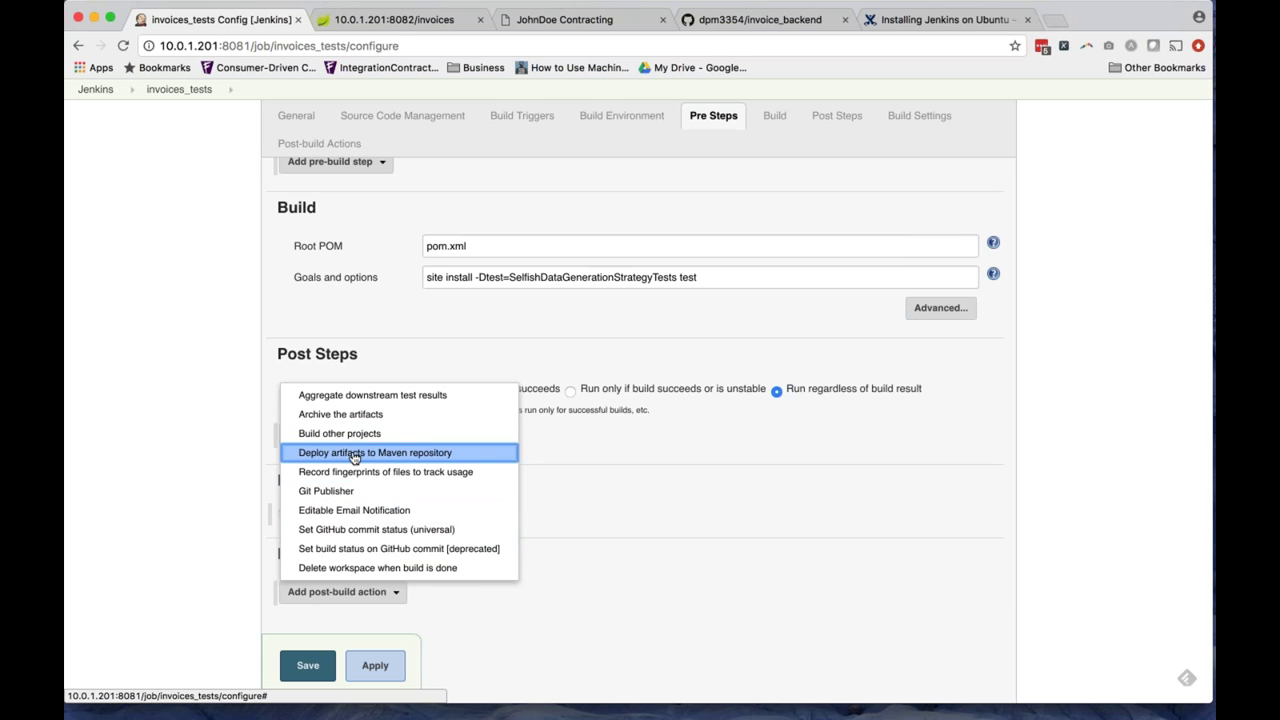
click(223, 517)
click(337, 592)
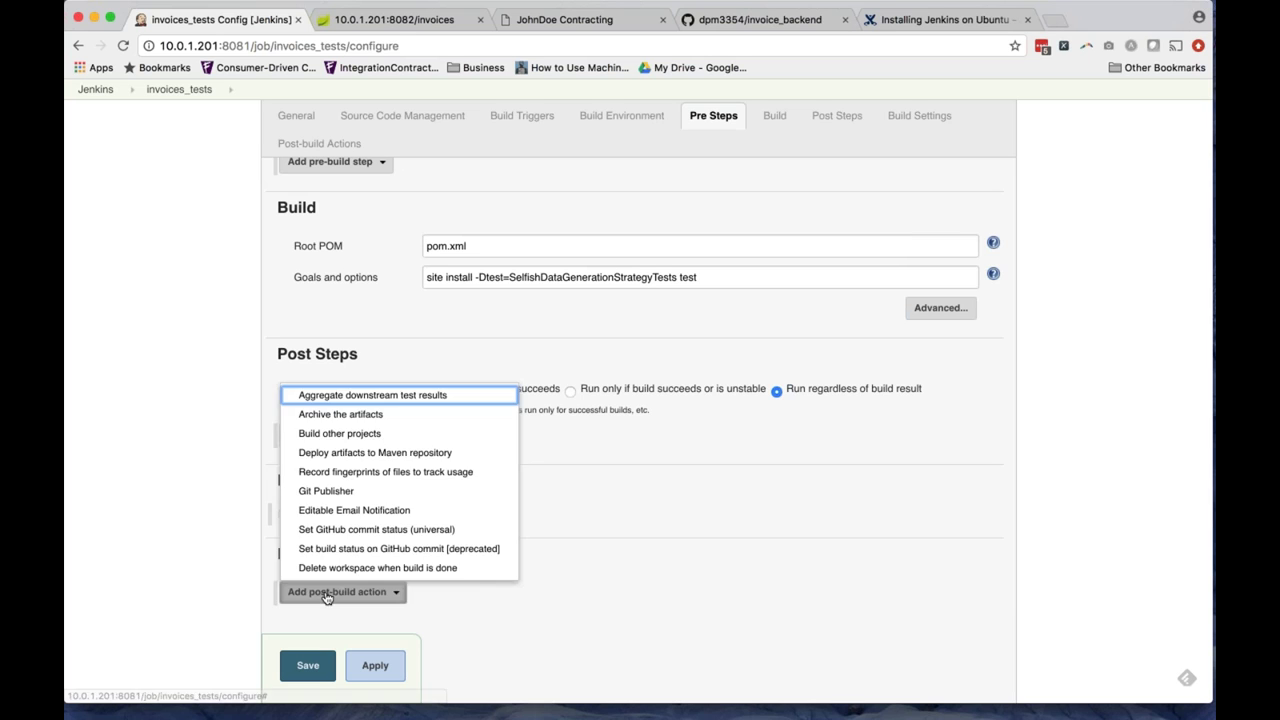
click(345, 453)
click(337, 434)
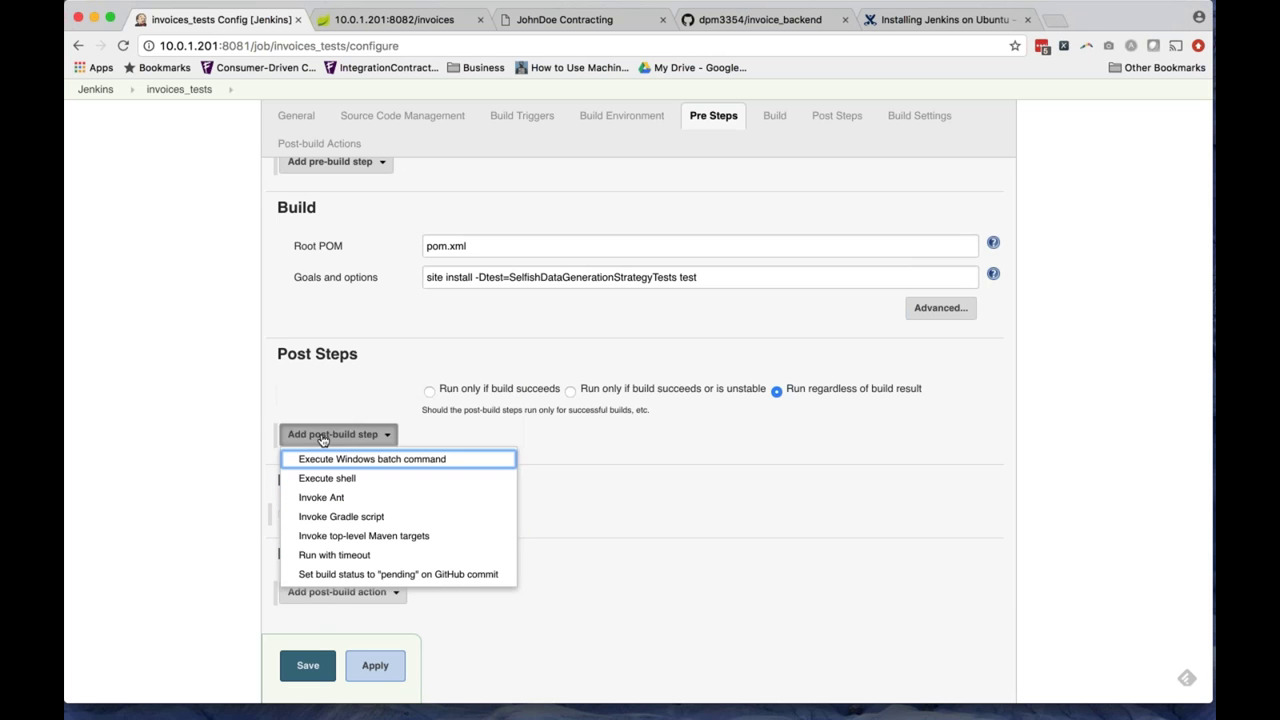
click(373, 536)
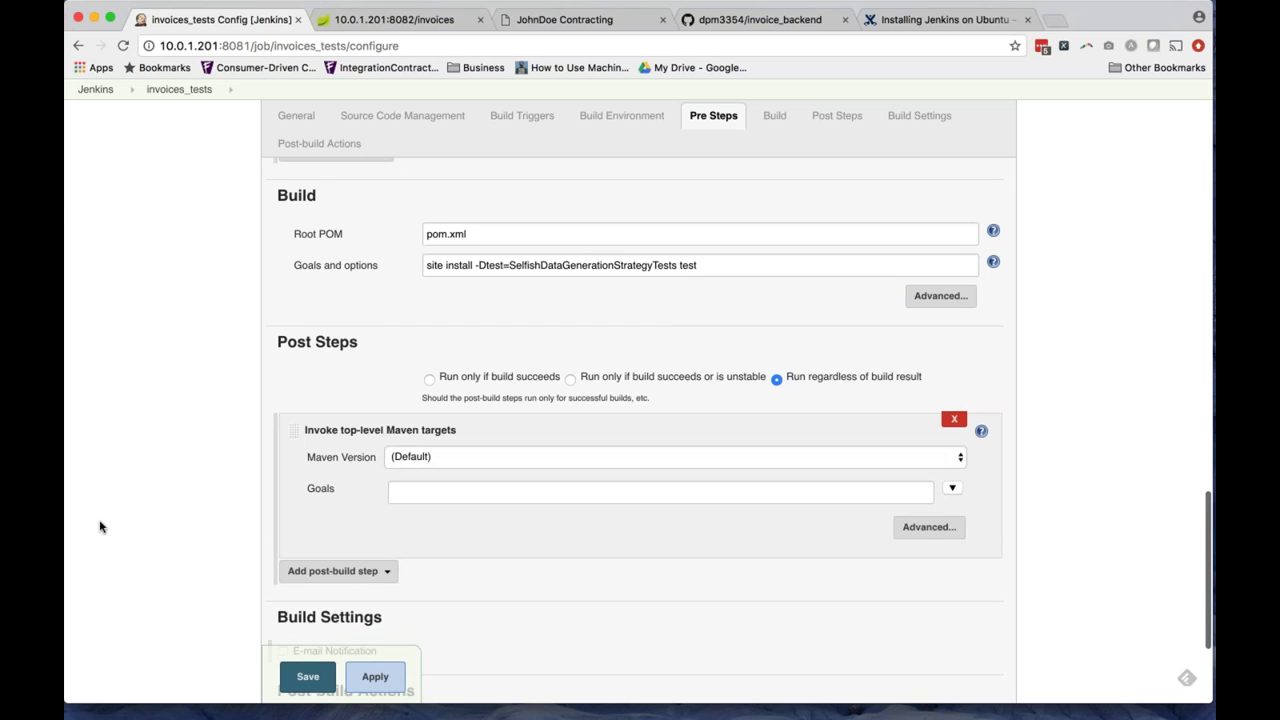
Clear the Build section's goals and options and set the Maven post-build step's goals to site install -Dtest=SelfishDataGenerationStrategyTests test.
scroll(183, 508, up, 4)
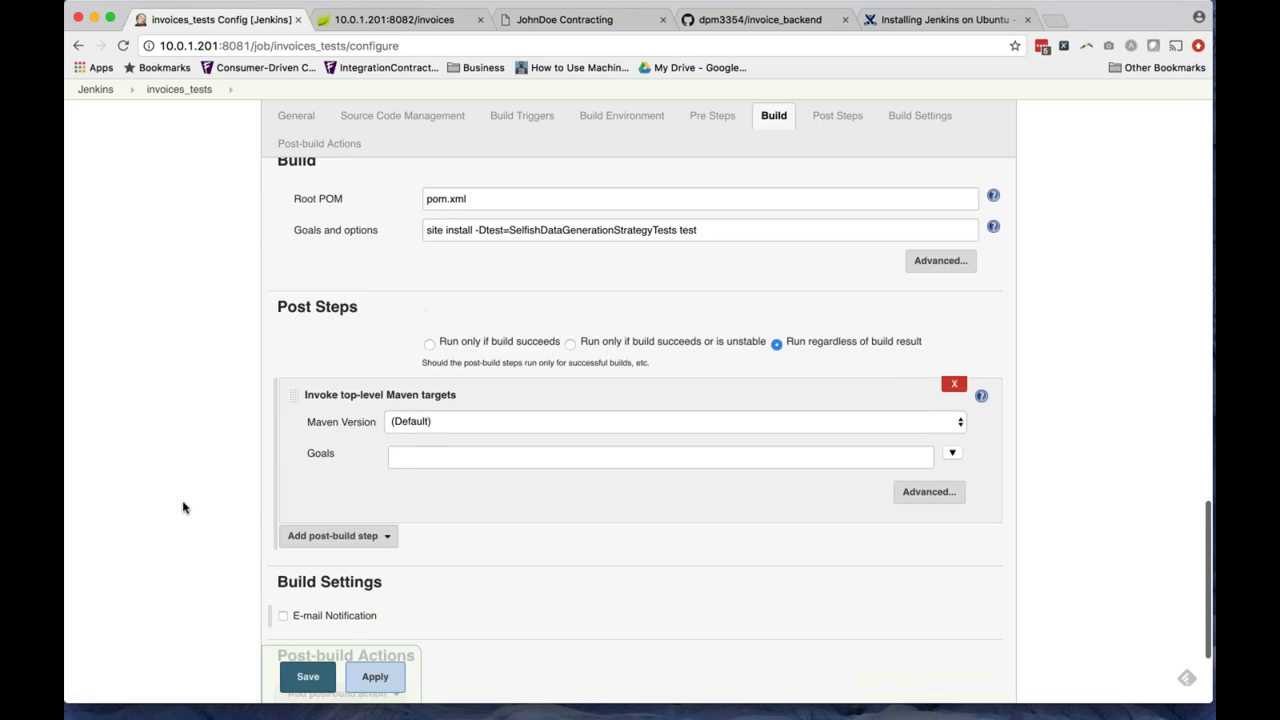
click(531, 317)
key(super+a)
key(BackSpace)
click(472, 541)
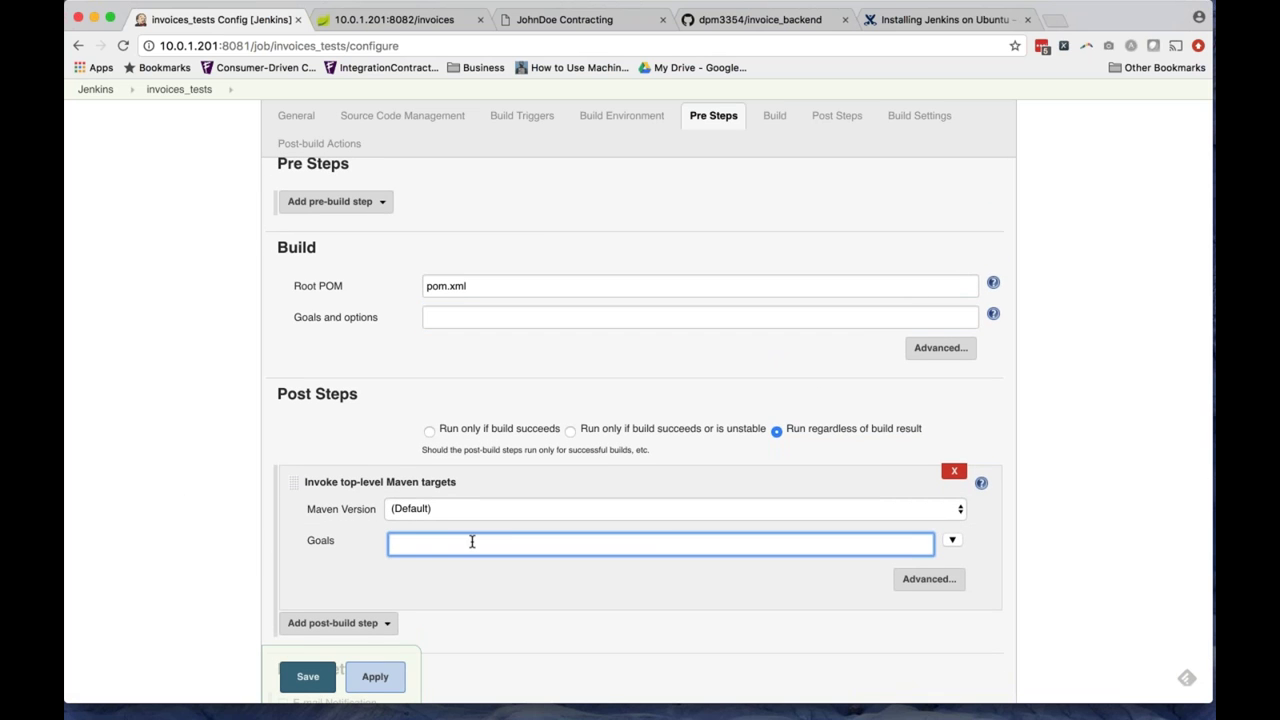
key(super+v)
click(586, 317)
Recheck the post-build action and post-build step choices, and review the invoices_tests build, pre-step and environment settings.
scroll(262, 546, down, 3)
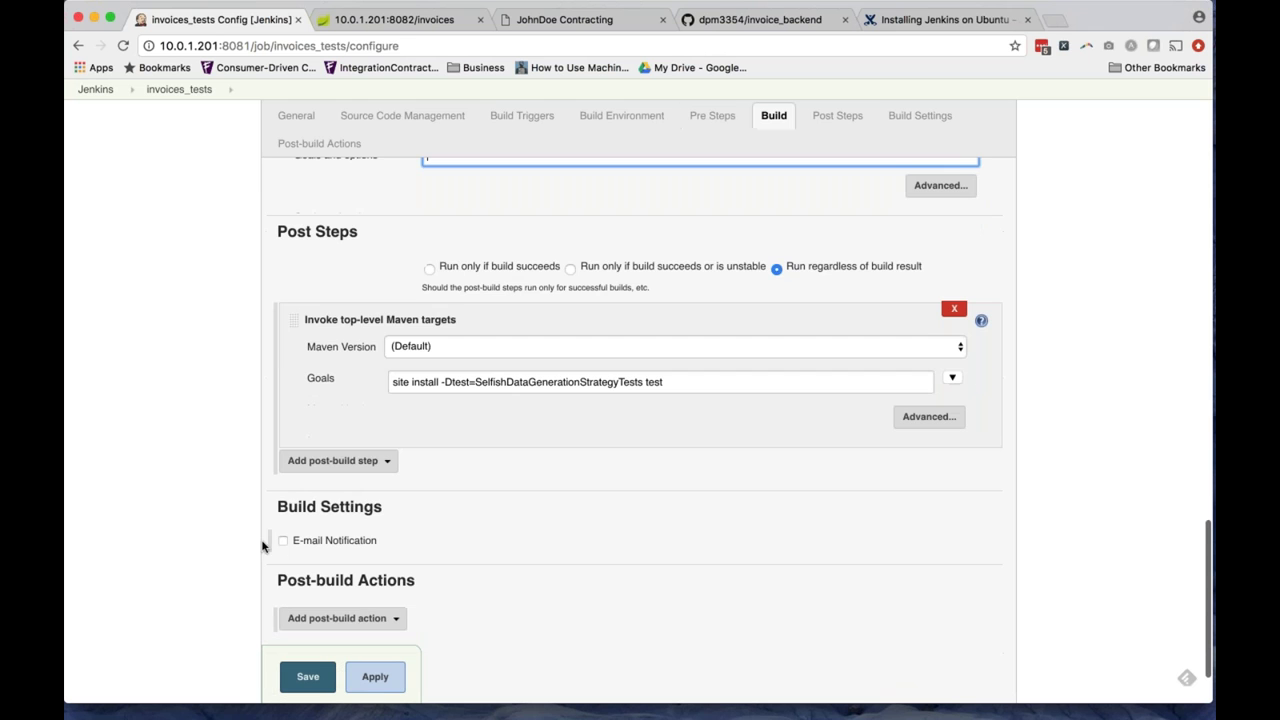
scroll(337, 526, down, 2)
click(337, 526)
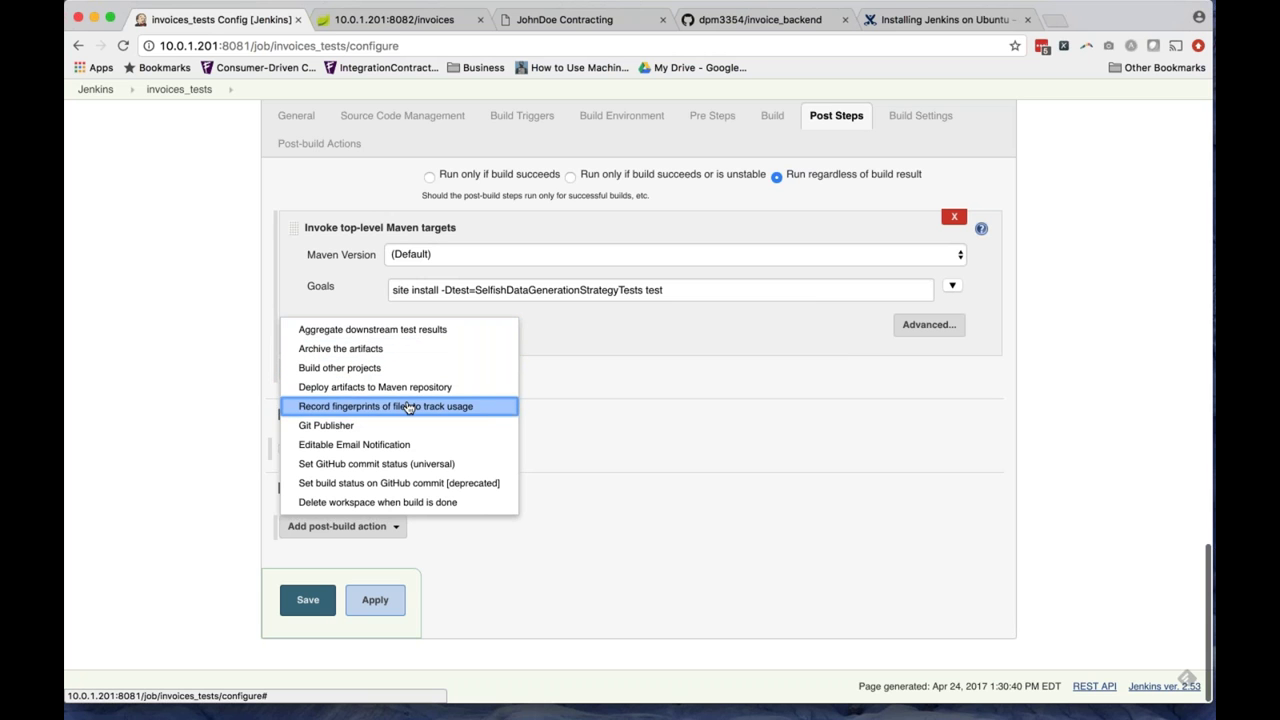
click(198, 444)
click(343, 526)
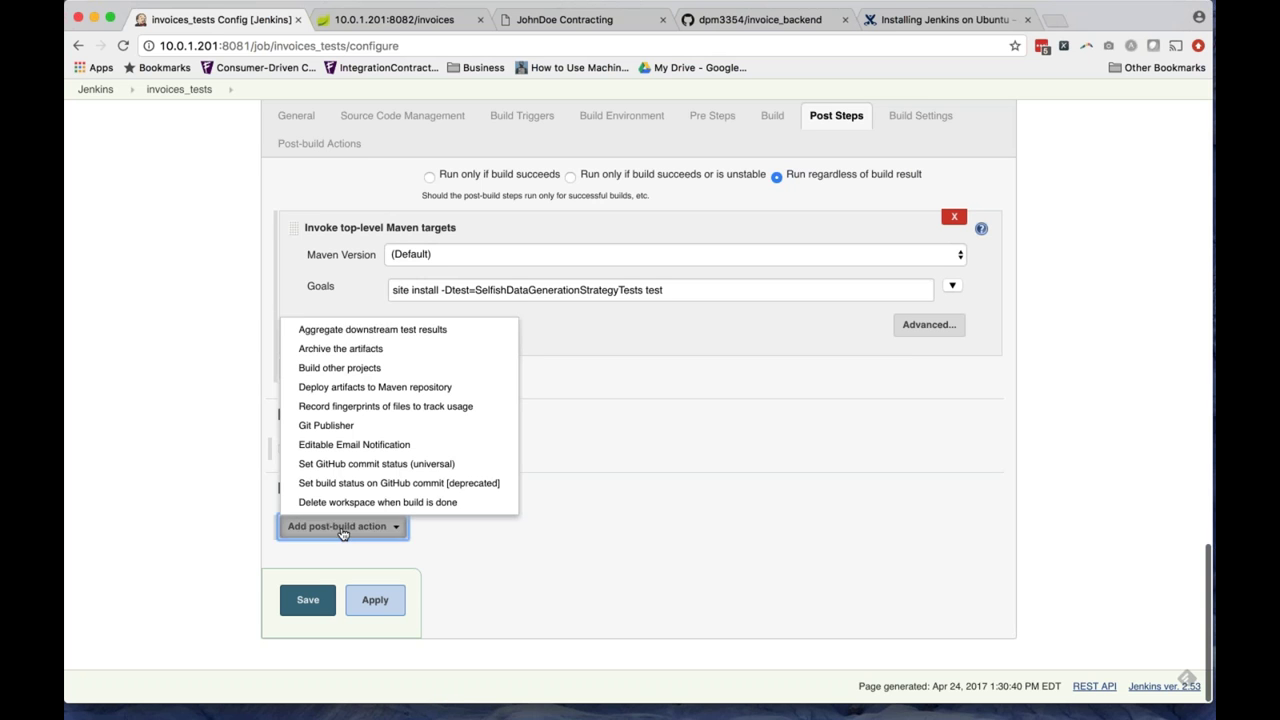
click(190, 398)
click(335, 368)
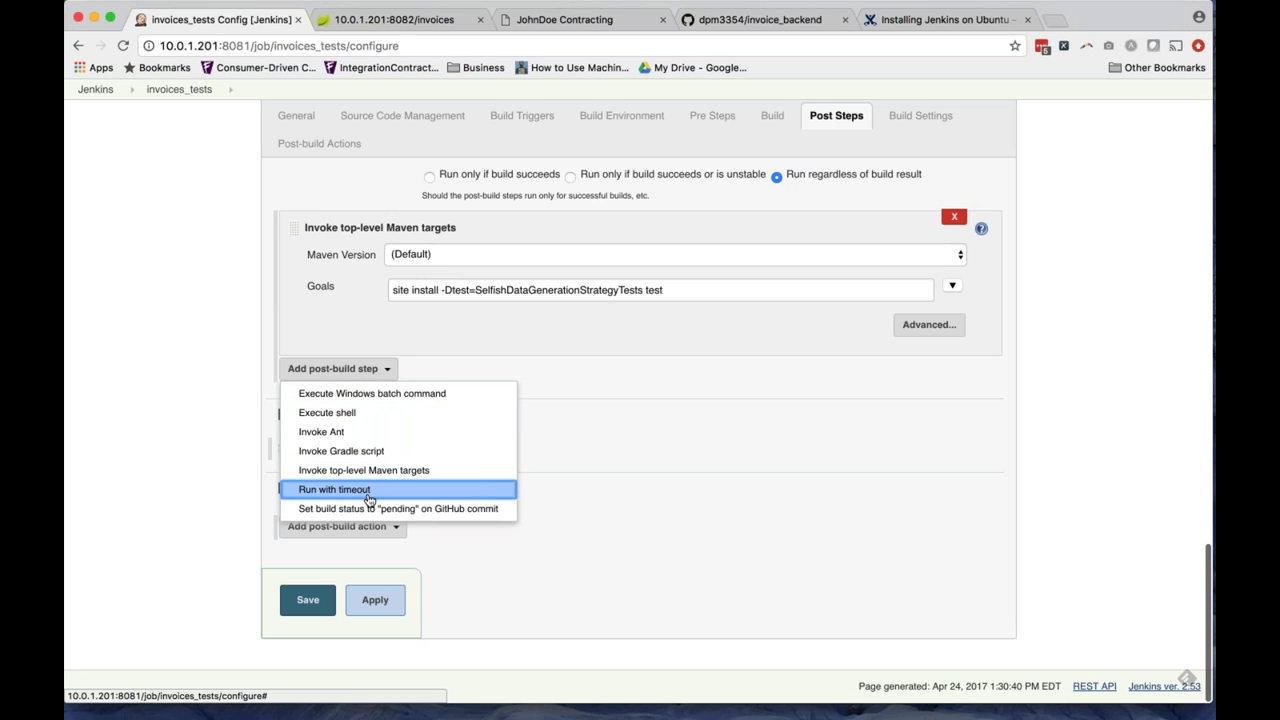
click(137, 488)
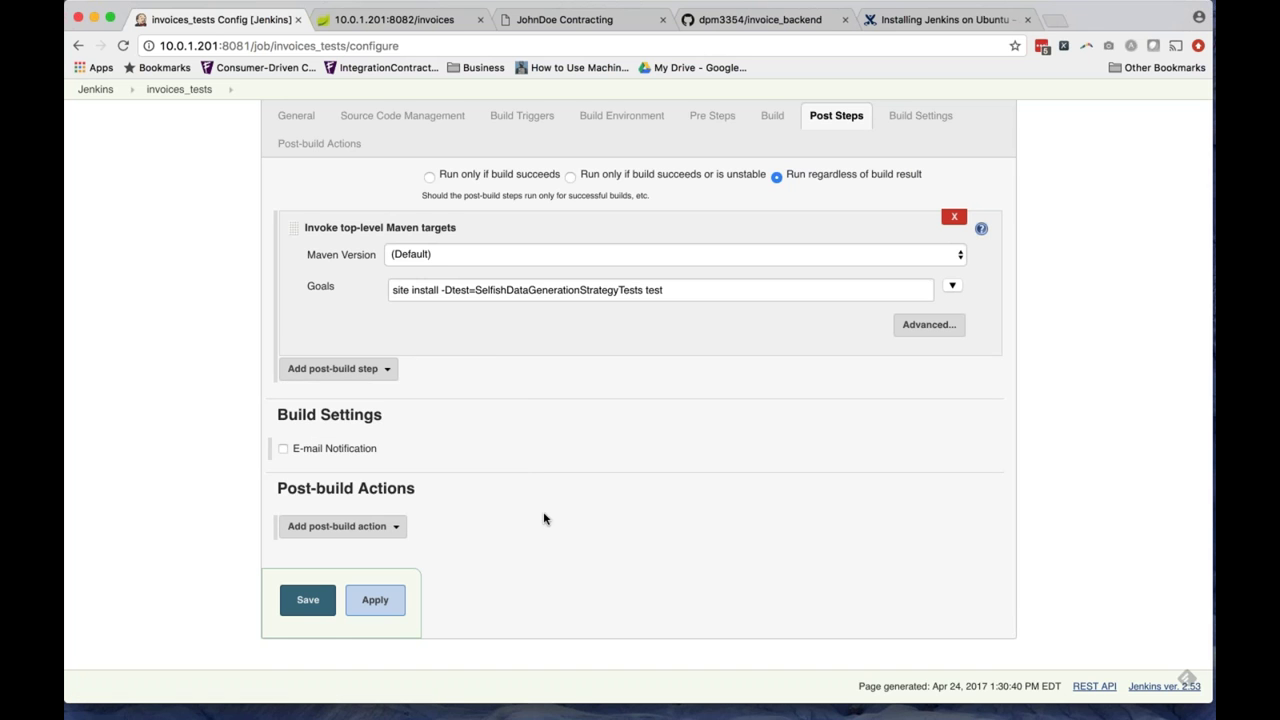
scroll(635, 483, up, 8)
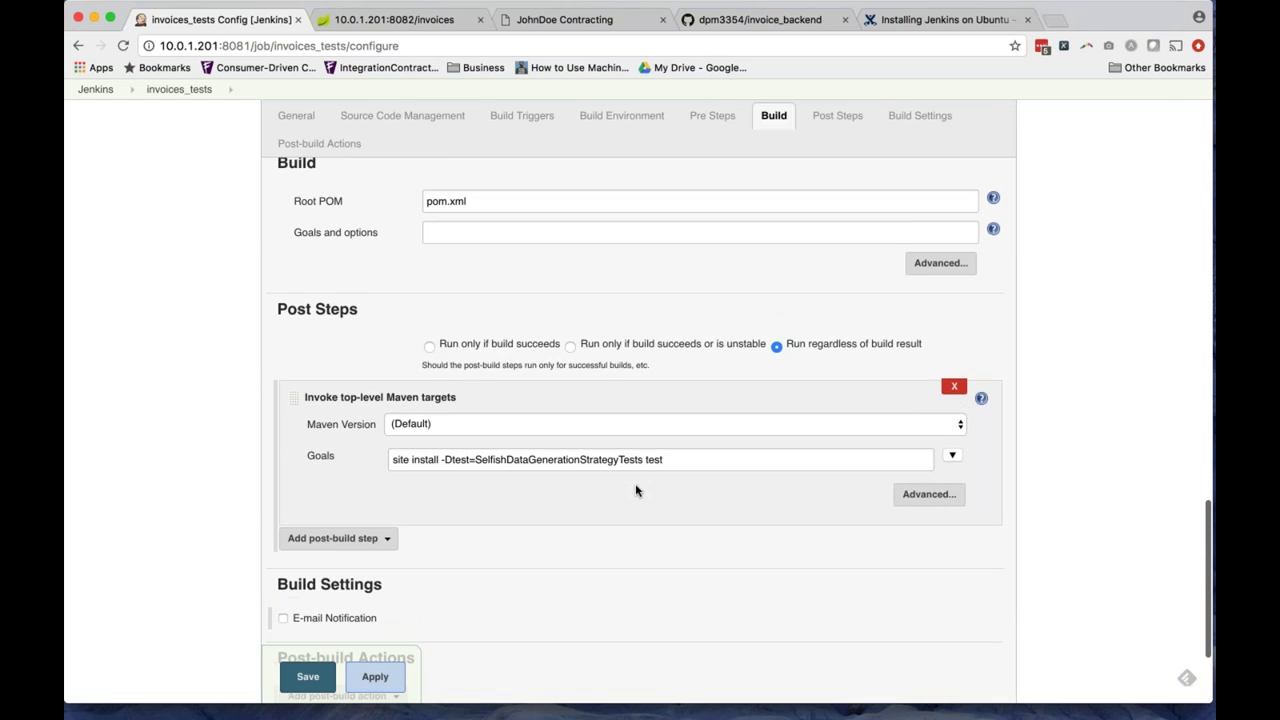
scroll(635, 483, up, 5)
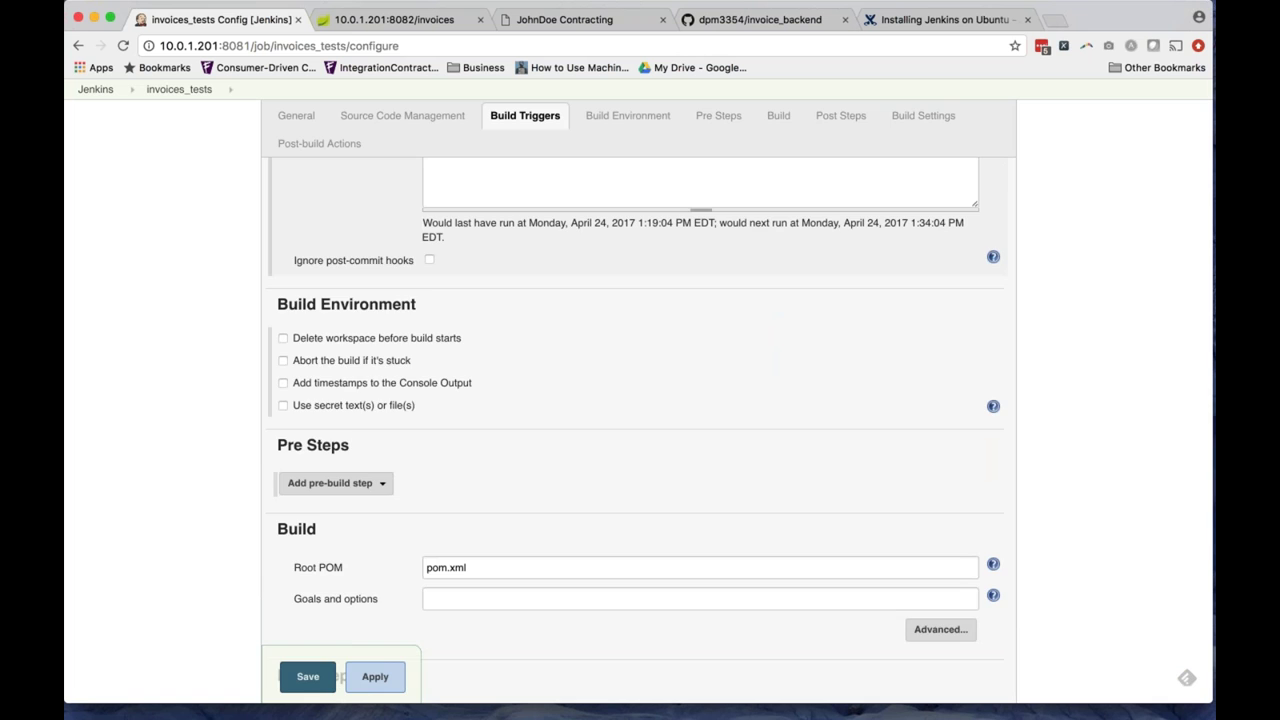
Apply and save the configuration of the invoices_tests Maven job.
scroll(635, 483, down, 10)
click(374, 600)
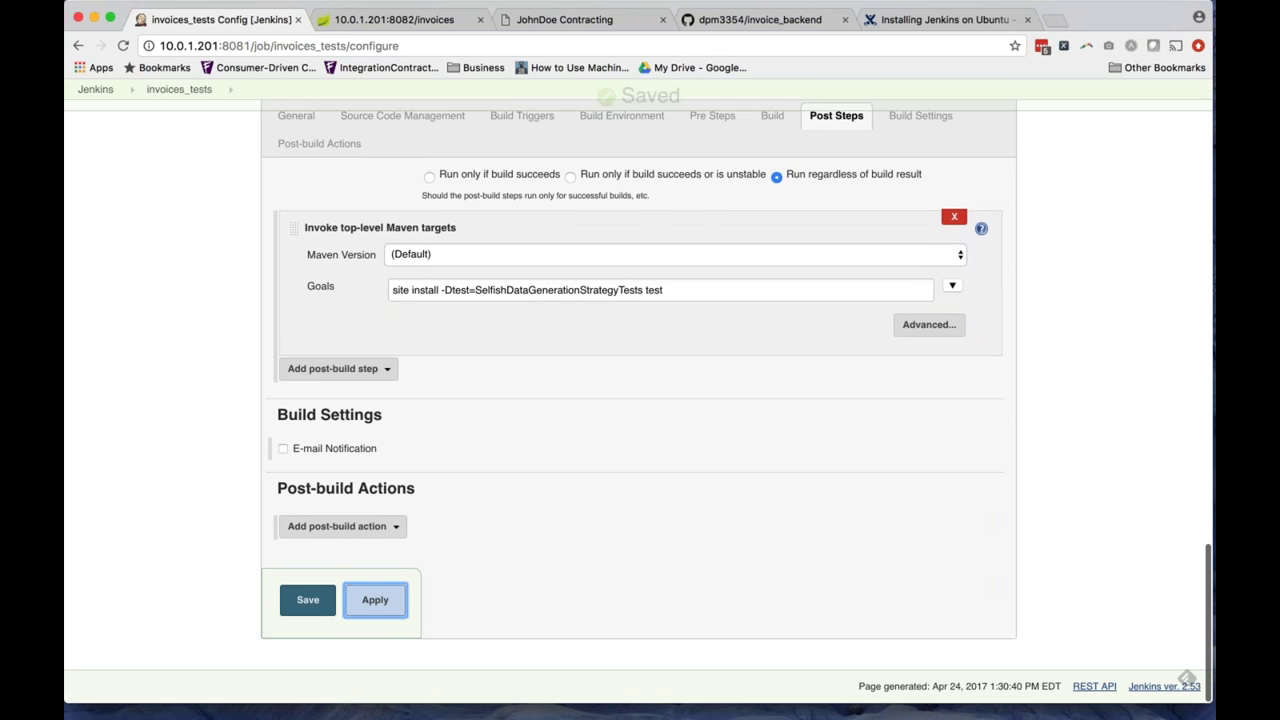
click(307, 601)
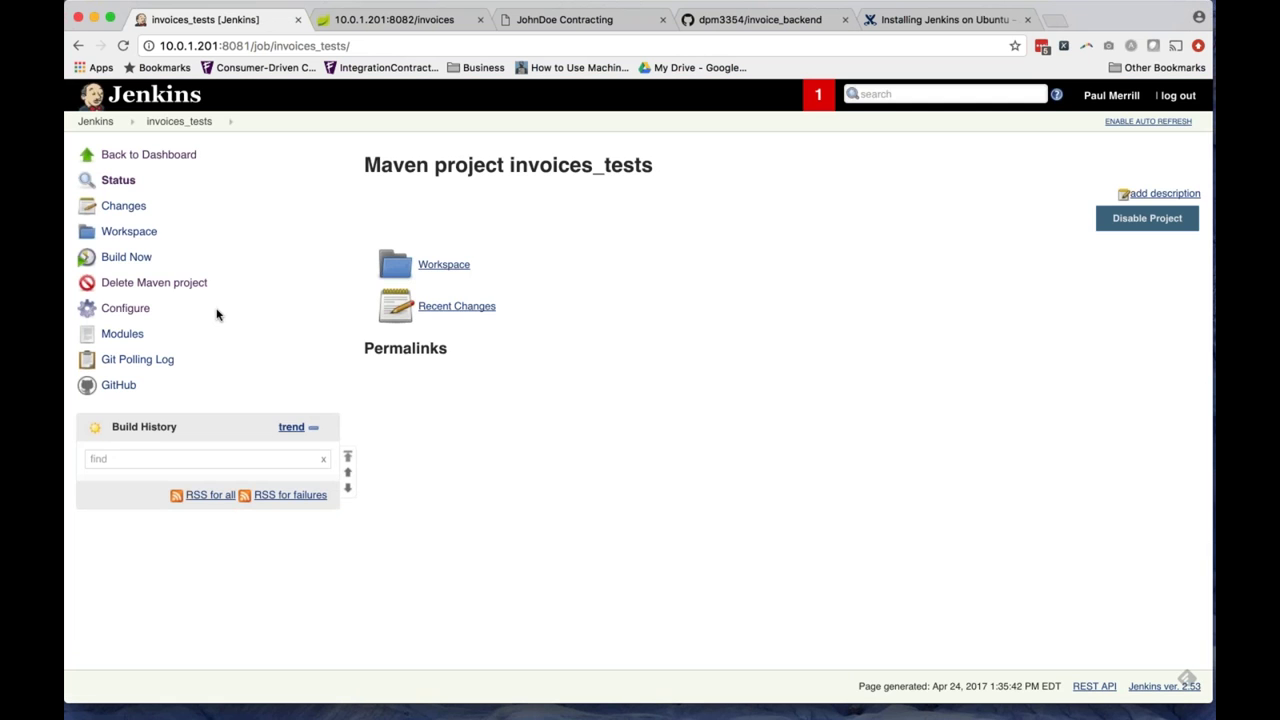
Run a build of invoices_tests and open the console output of build #1.
click(130, 259)
click(190, 485)
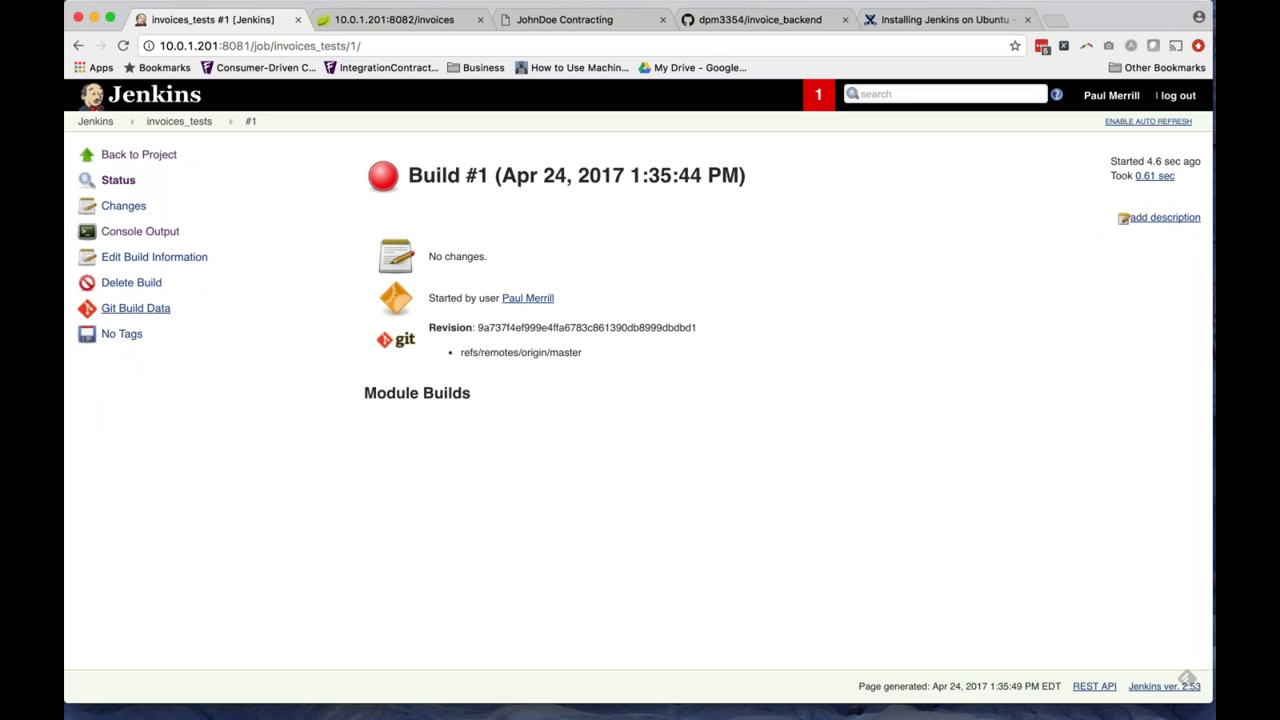
click(140, 231)
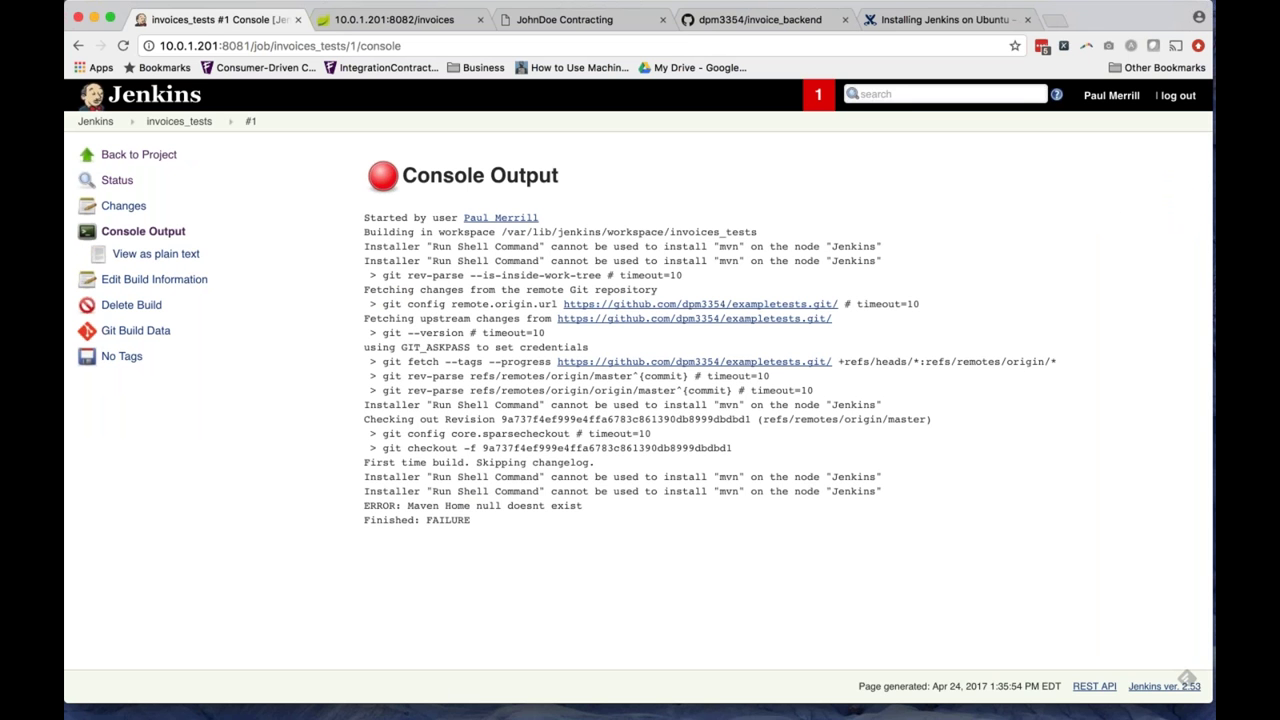
Return to the invoices_tests project page and delete the Maven project.
click(179, 121)
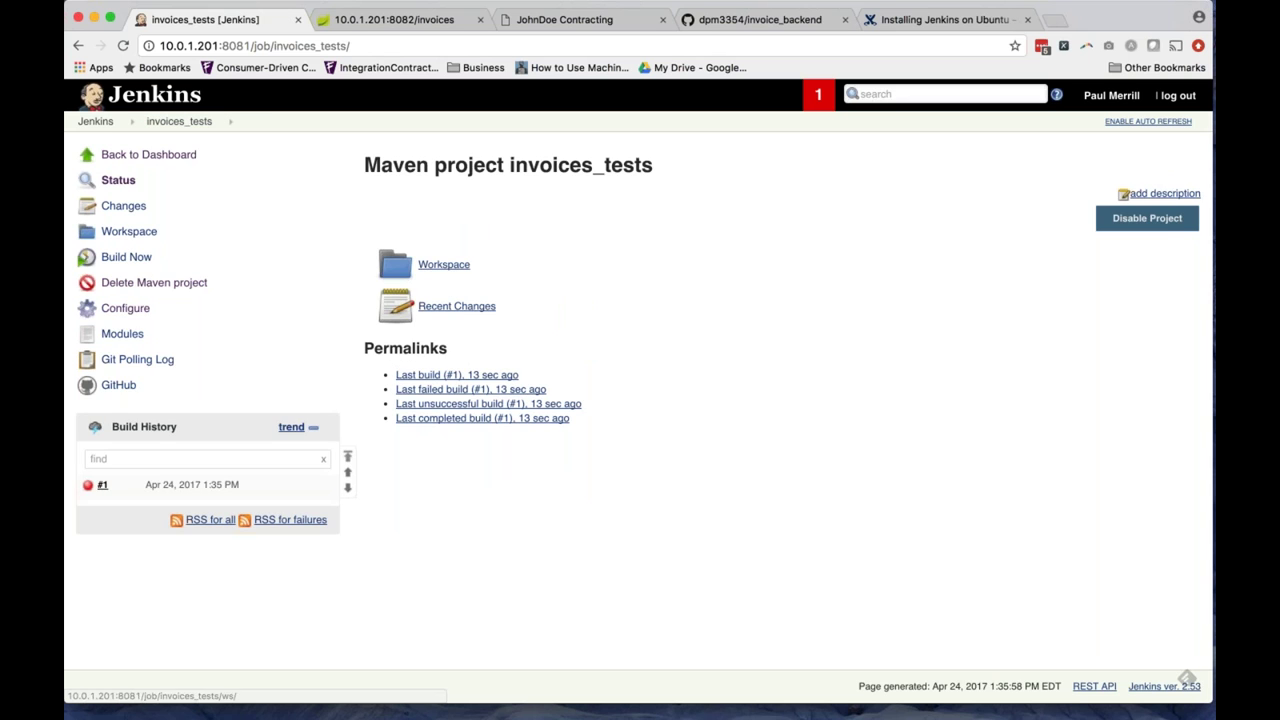
click(96, 121)
click(531, 293)
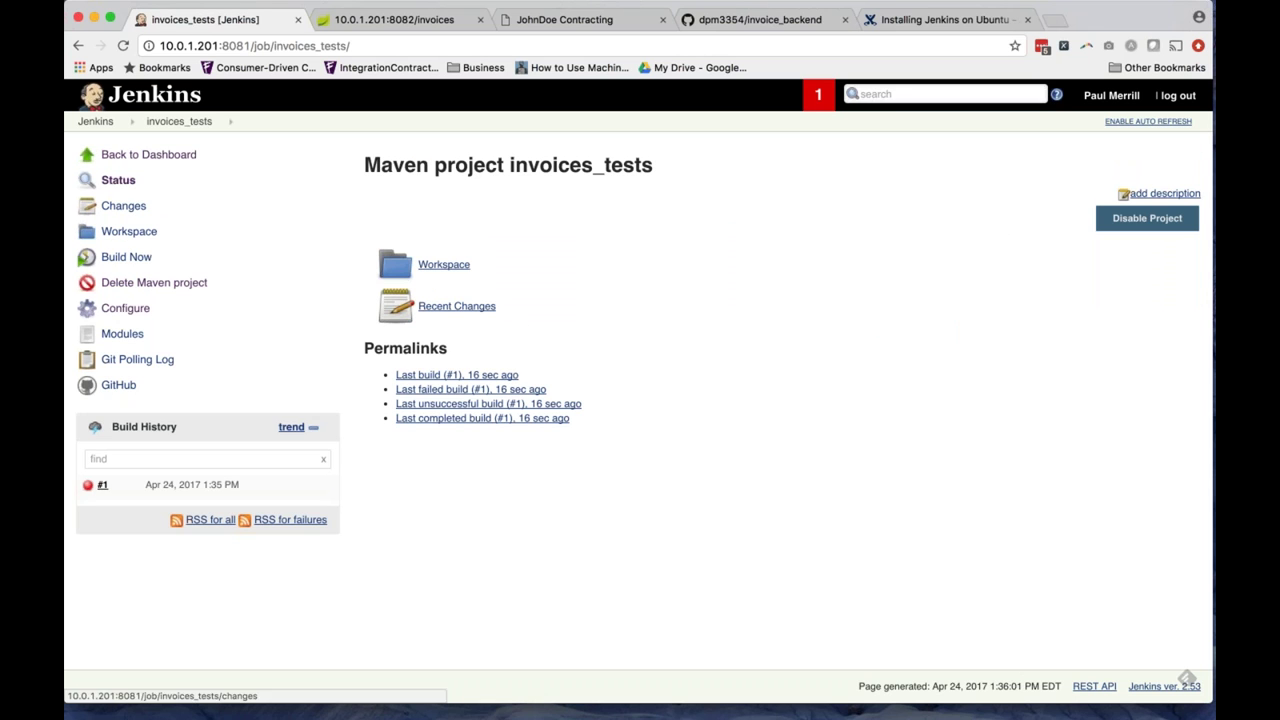
click(152, 287)
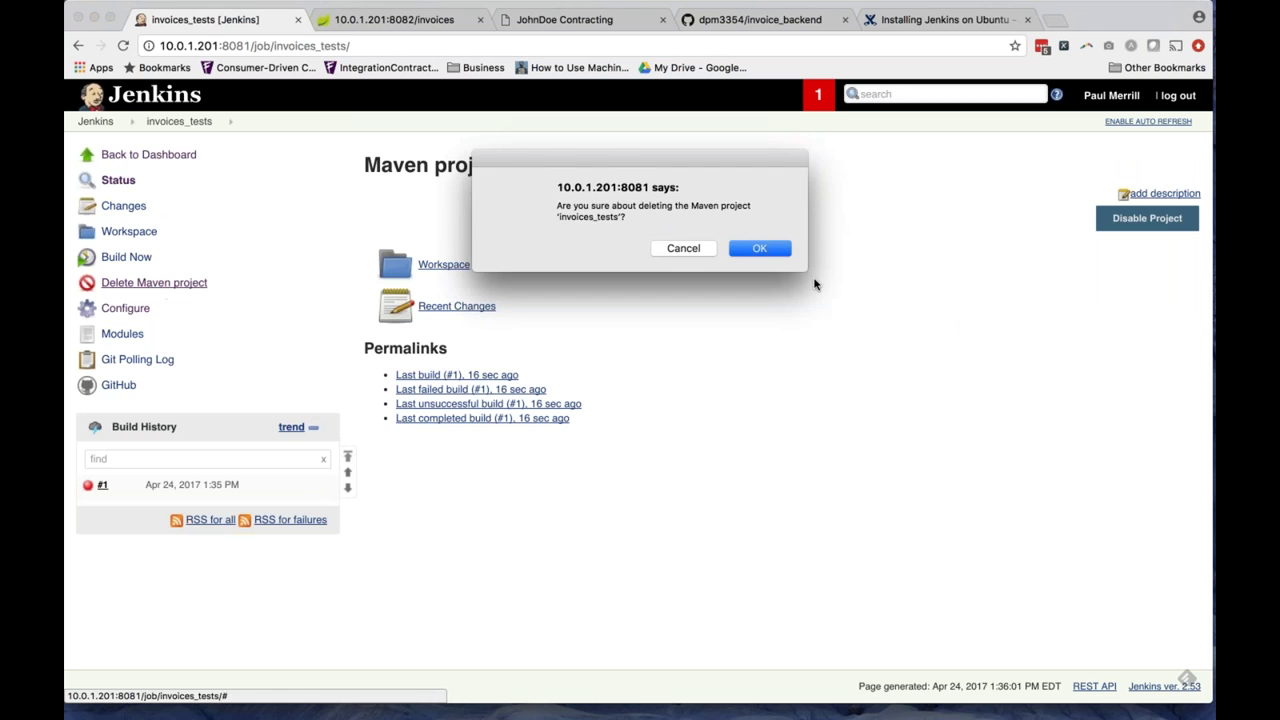
click(768, 251)
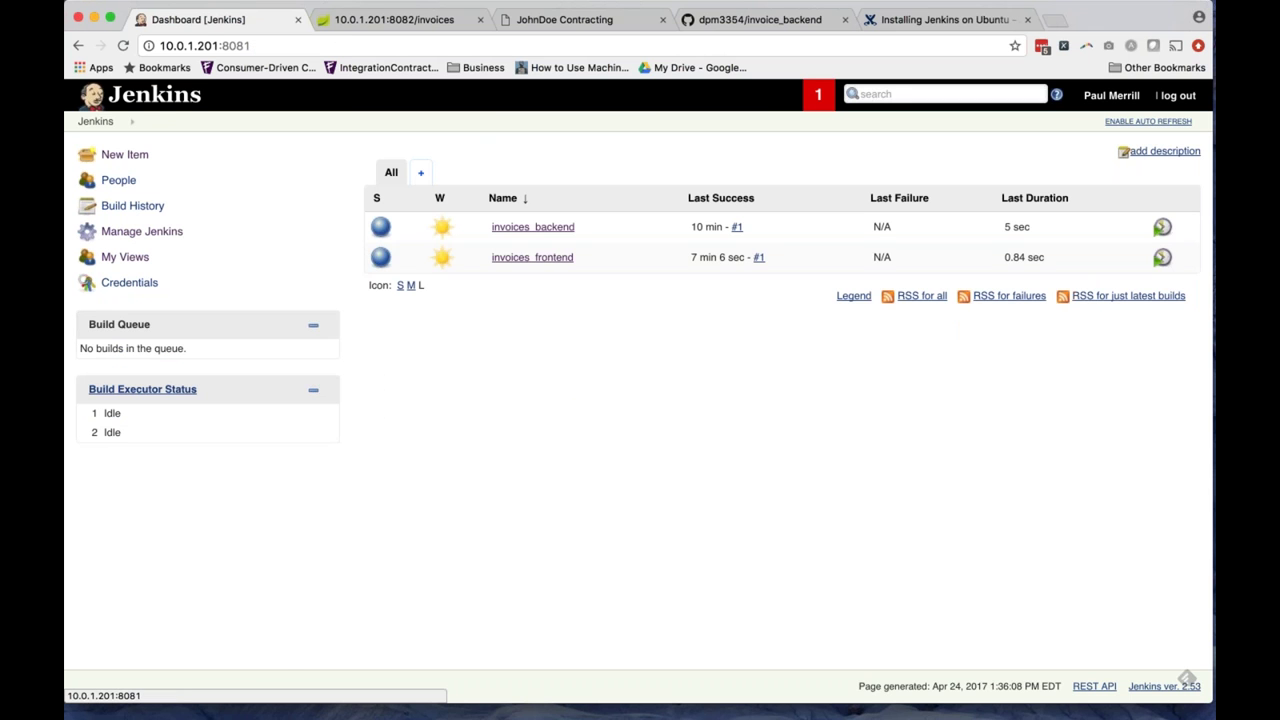
Create a new Freestyle project named invoices_tests.
click(124, 155)
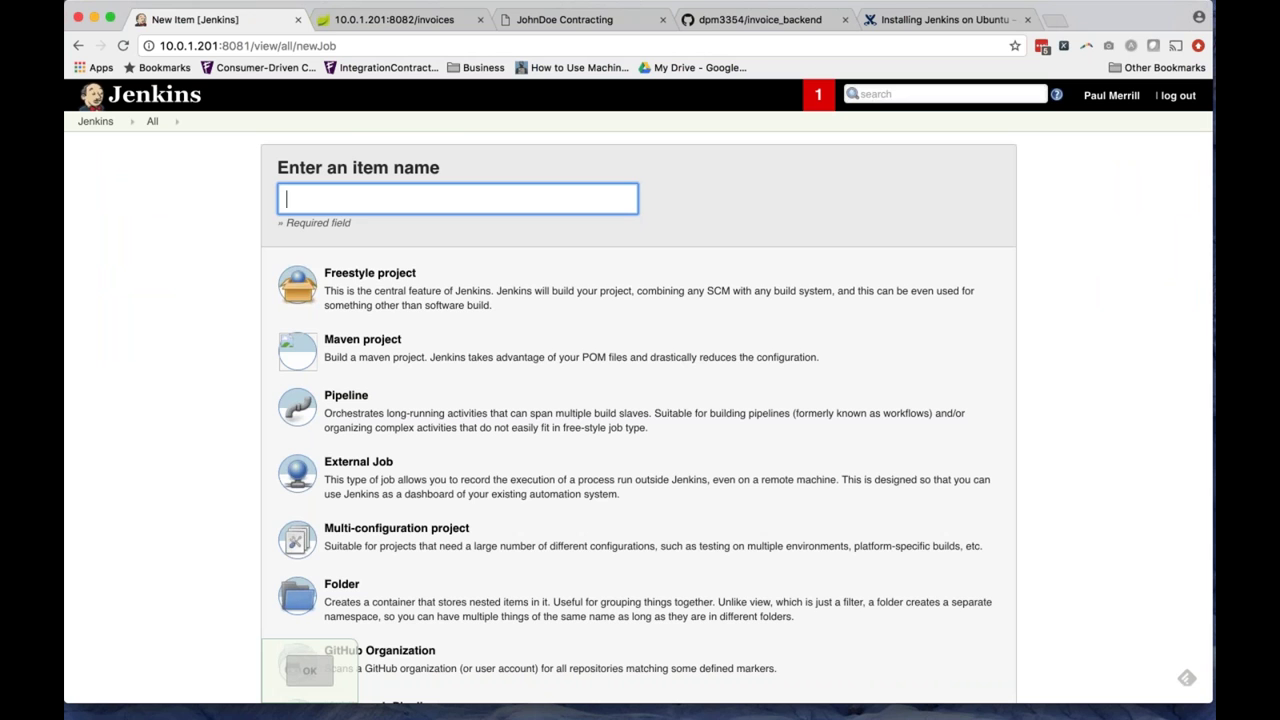
click(376, 199)
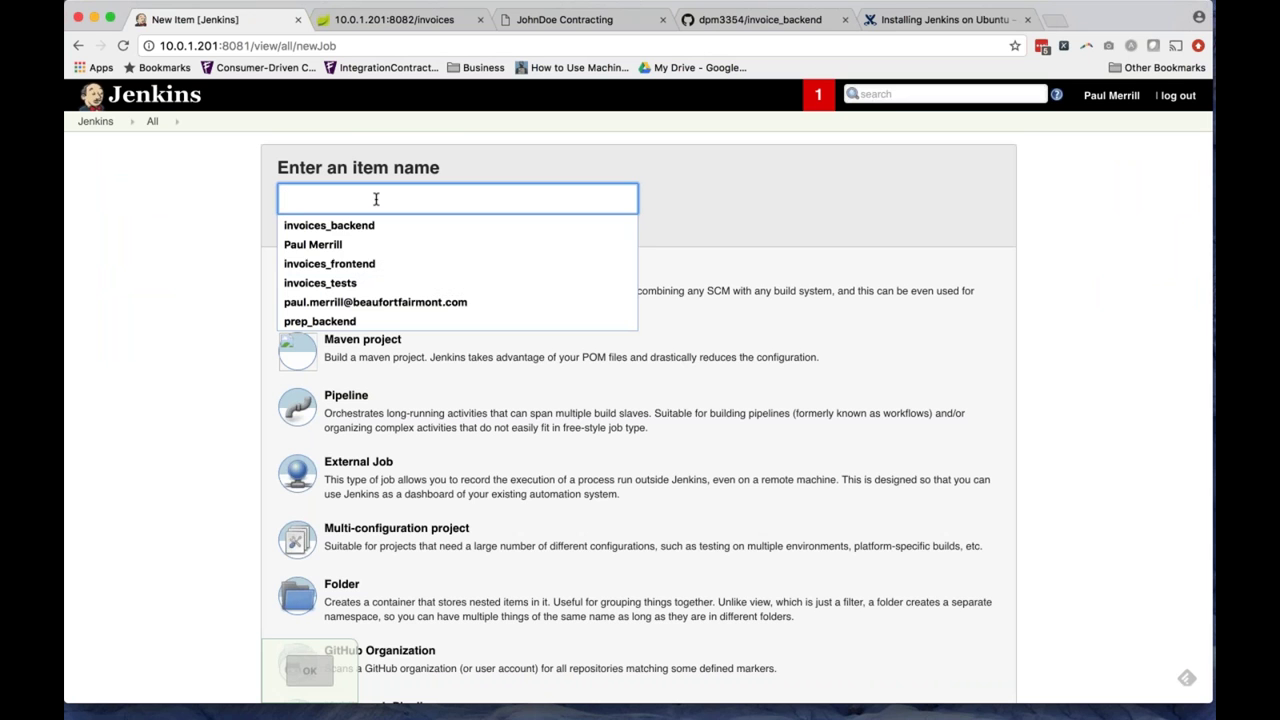
click(349, 286)
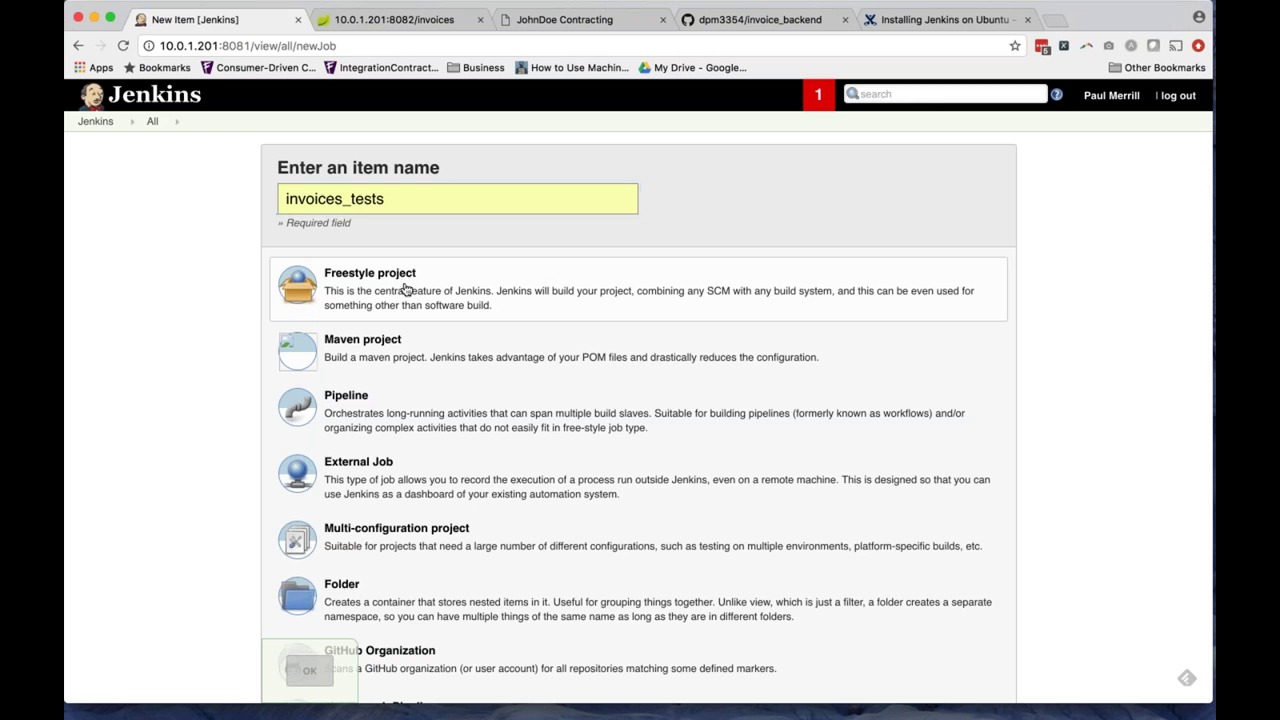
scroll(209, 494, down, 5)
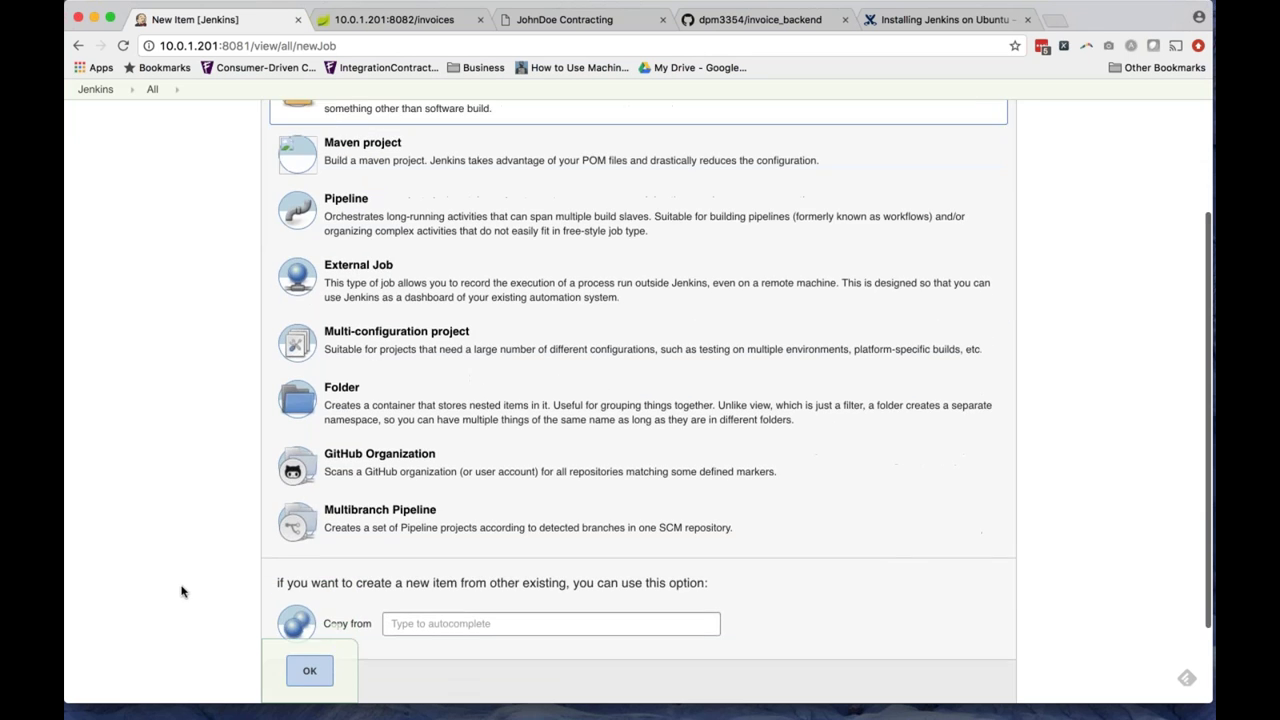
click(309, 621)
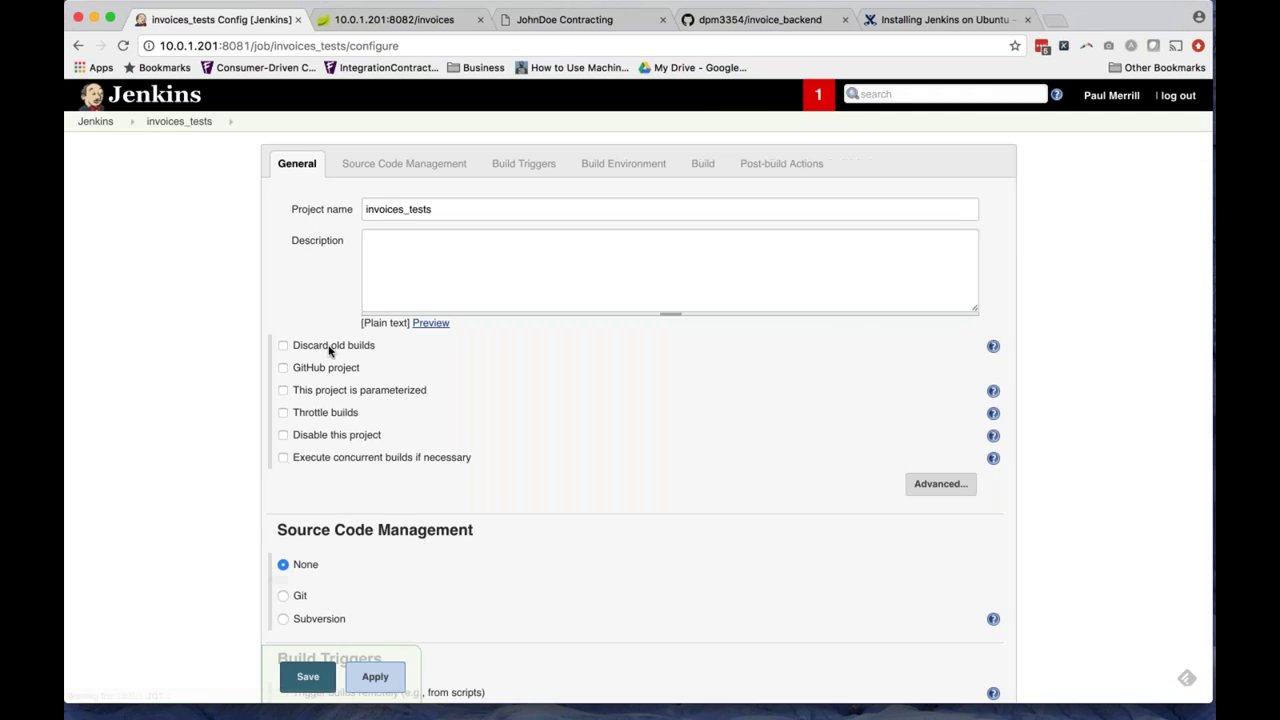
click(283, 367)
click(445, 394)
key(super+Tab)
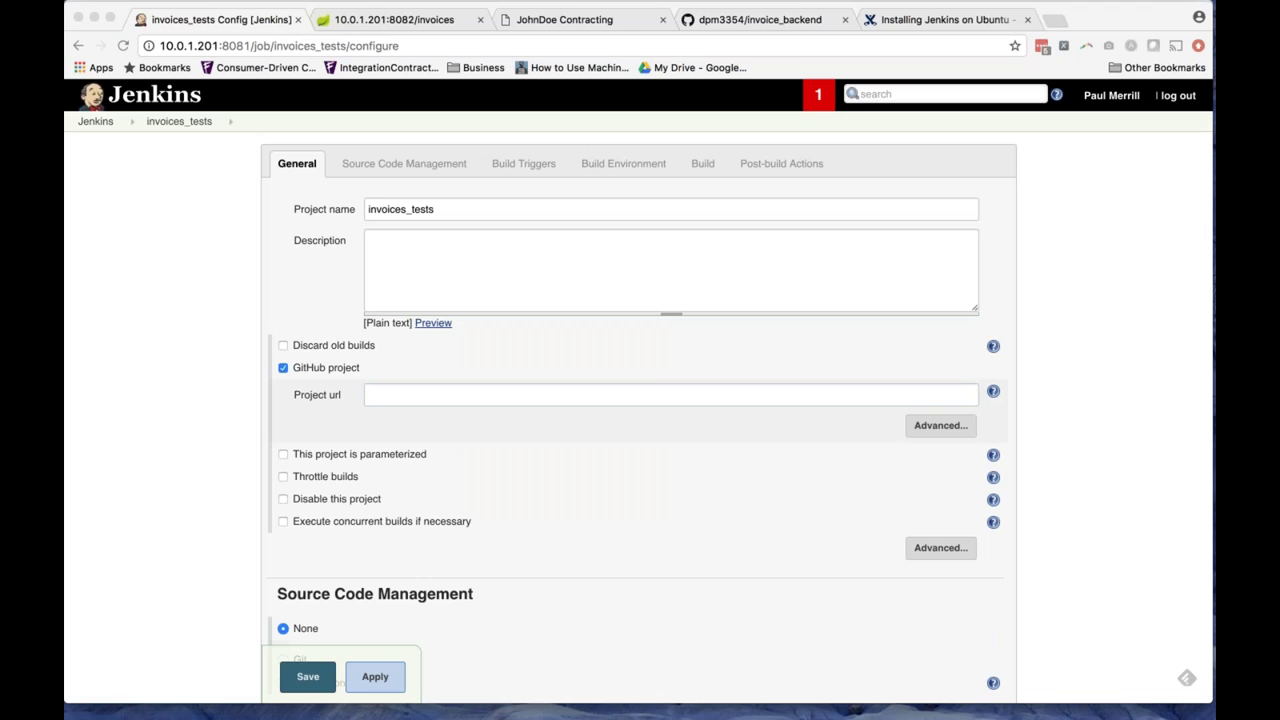
click(462, 400)
text(https://github.com/dpm3354/exampletests.git/)
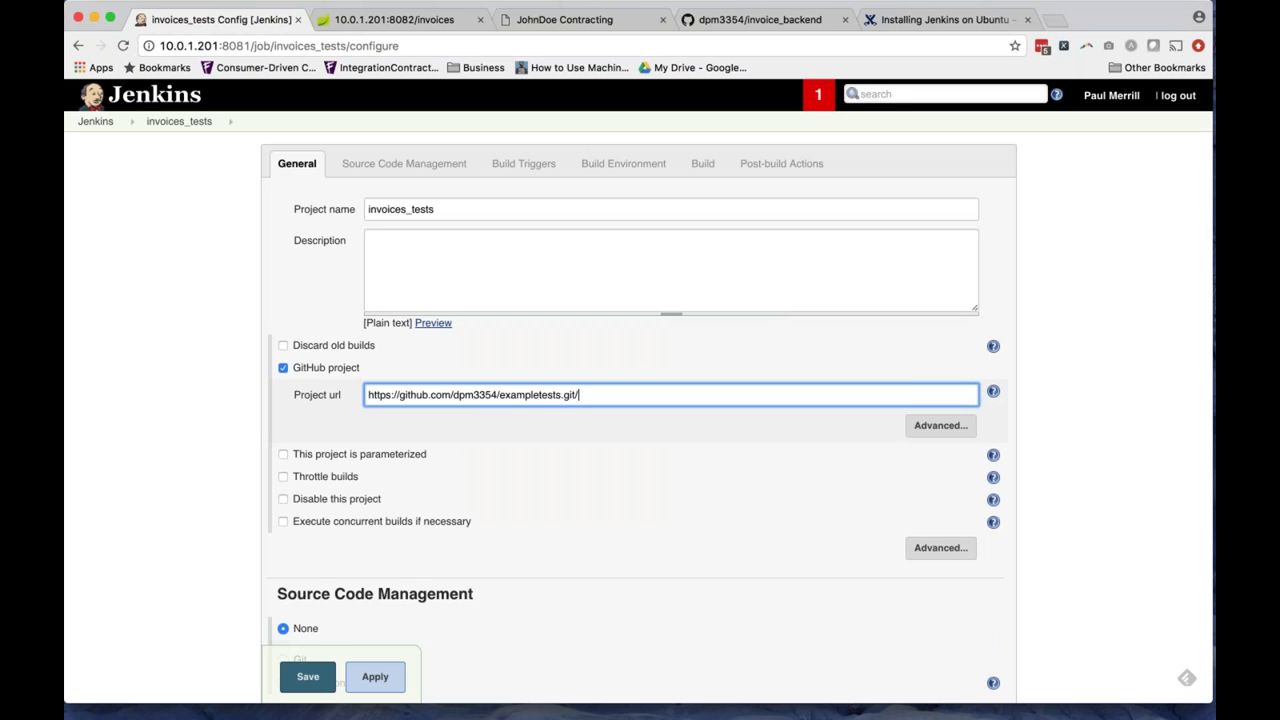
scroll(443, 534, down, 1)
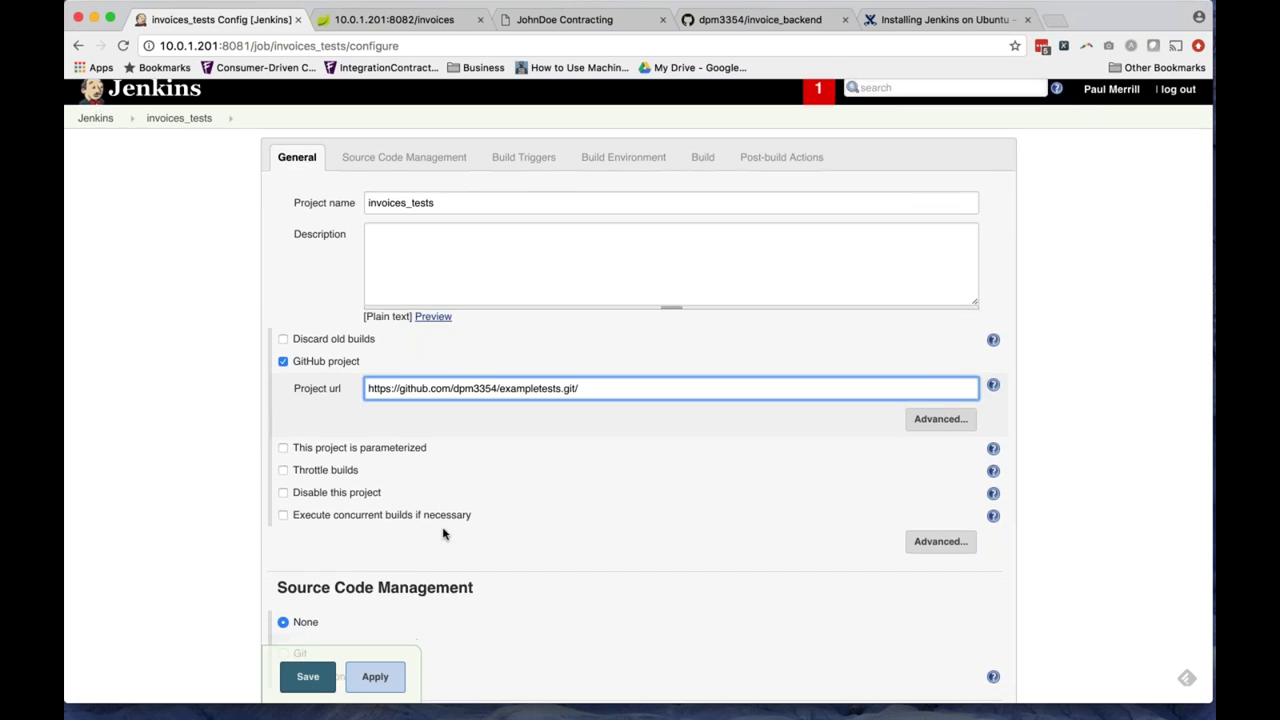
scroll(443, 534, down, 5)
click(296, 474)
click(590, 524)
key(super+v)
click(585, 568)
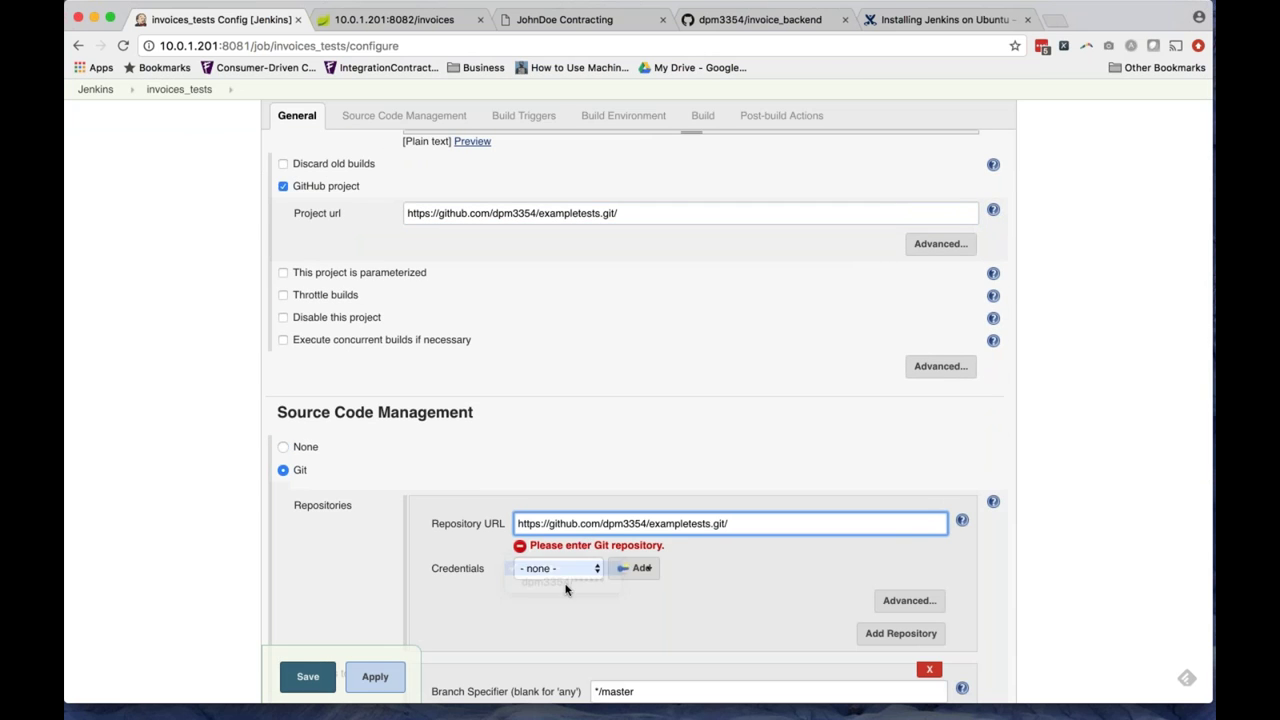
click(563, 581)
Enable the Build periodically trigger with the schedule H H * * *.
scroll(196, 542, down, 5)
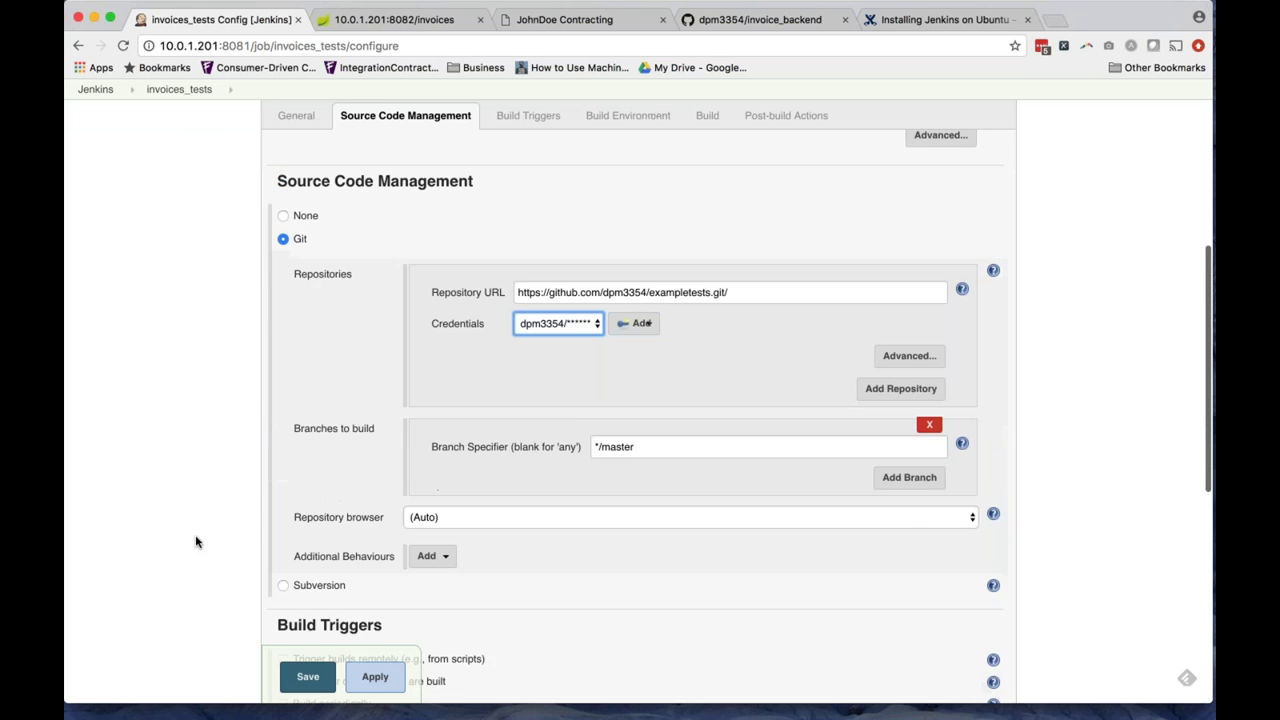
scroll(196, 542, down, 3)
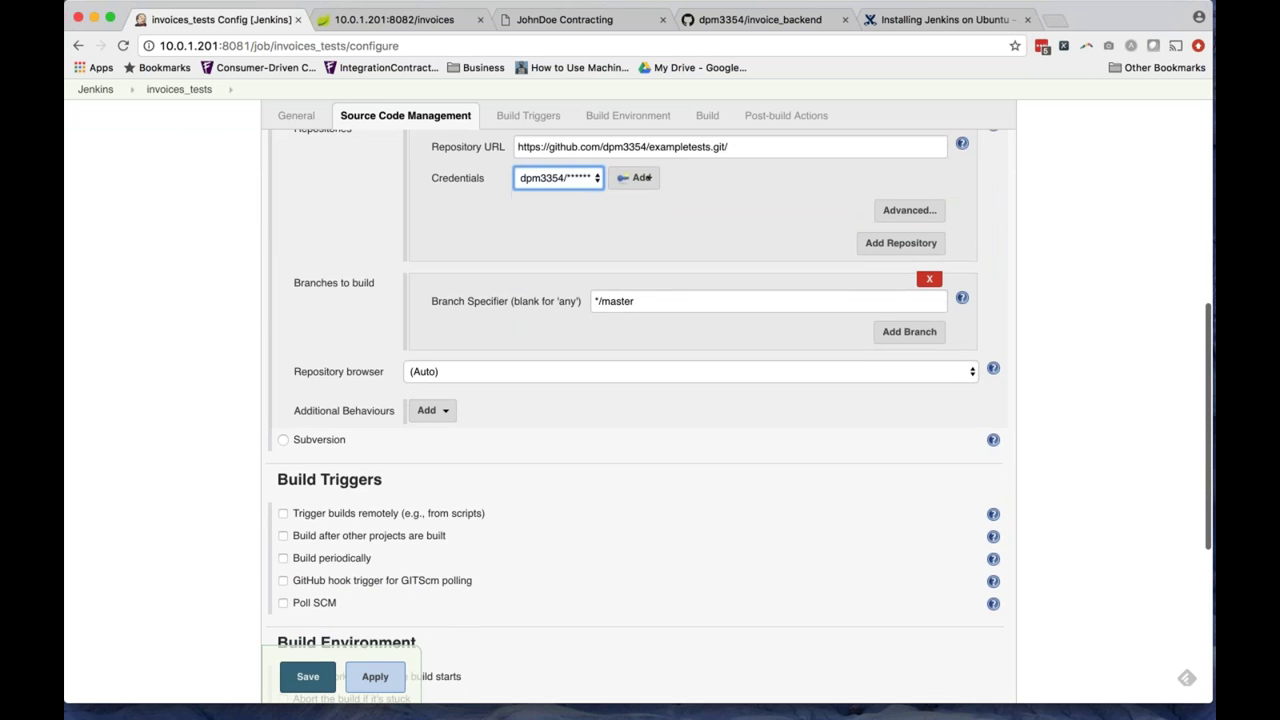
scroll(240, 500, down, 2)
click(299, 477)
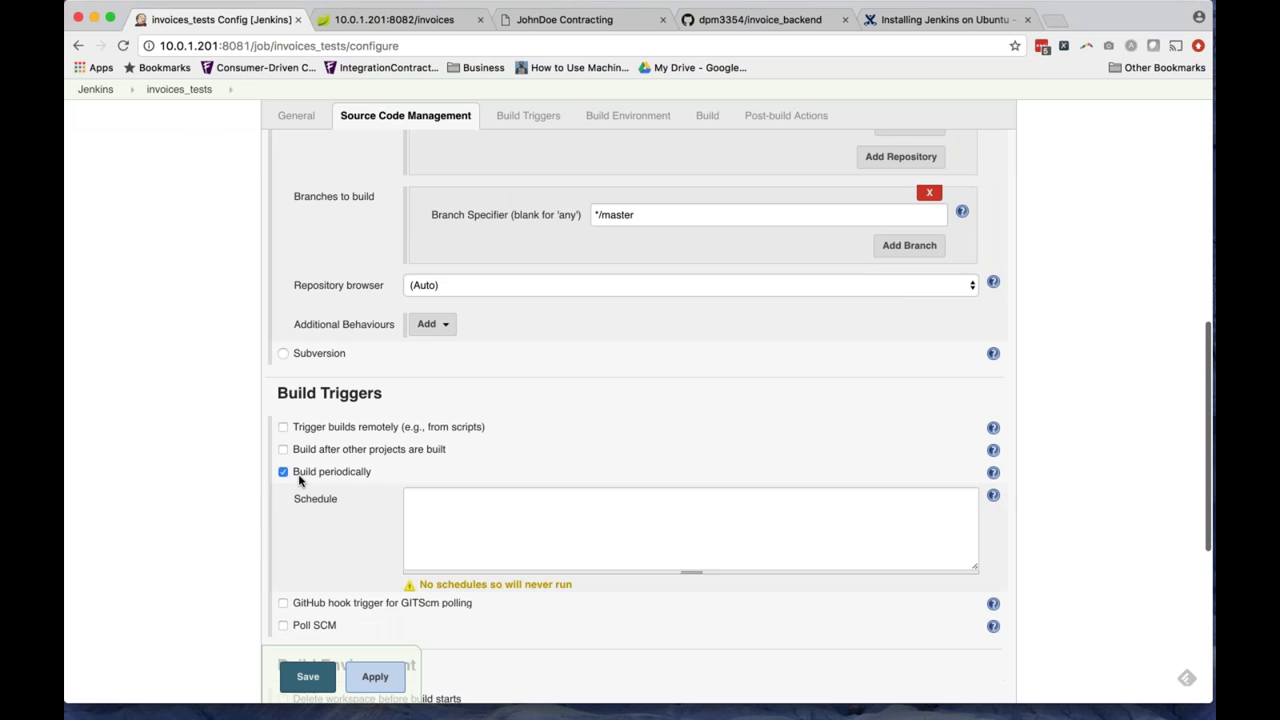
click(488, 516)
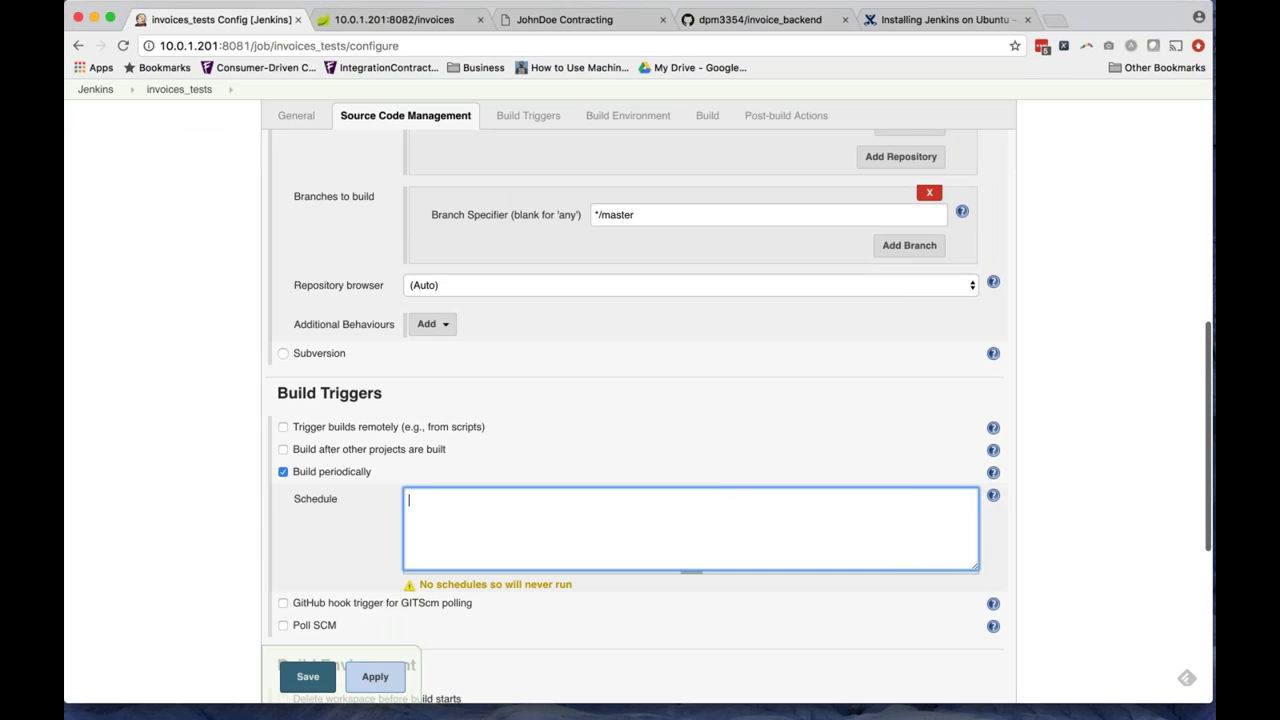
key(super+Tab)
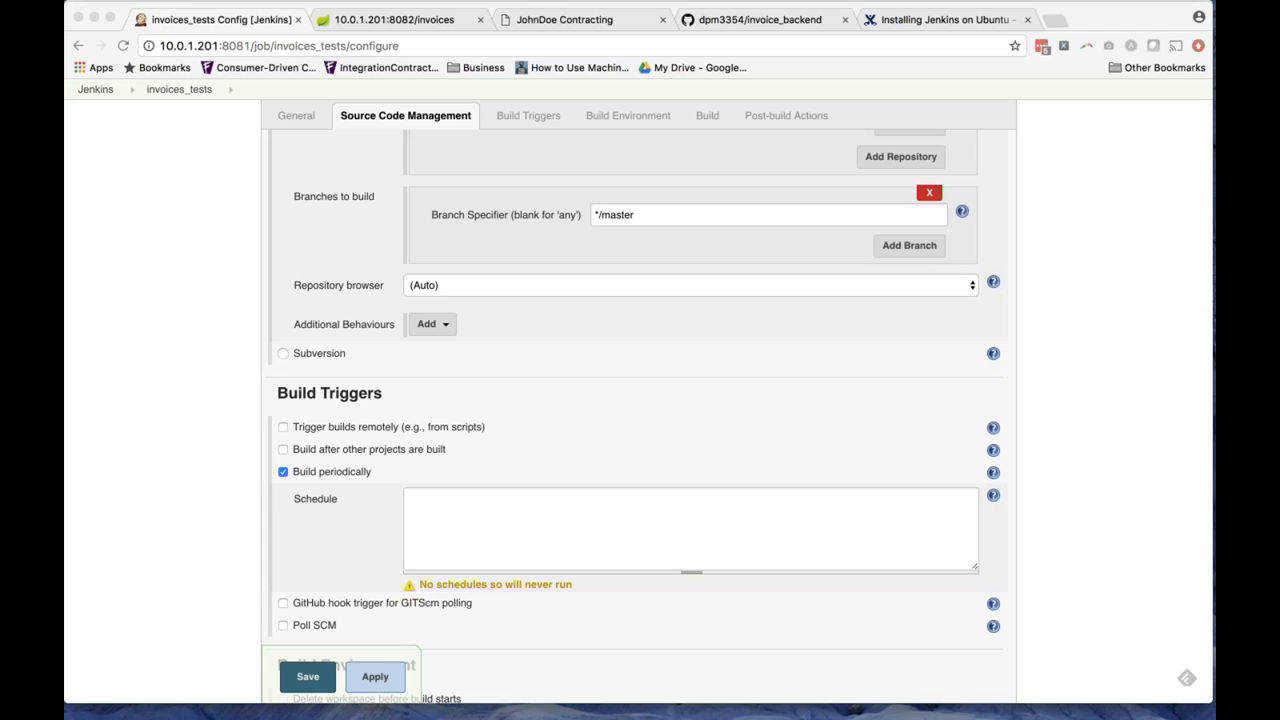
click(537, 522)
text(H H * * *)
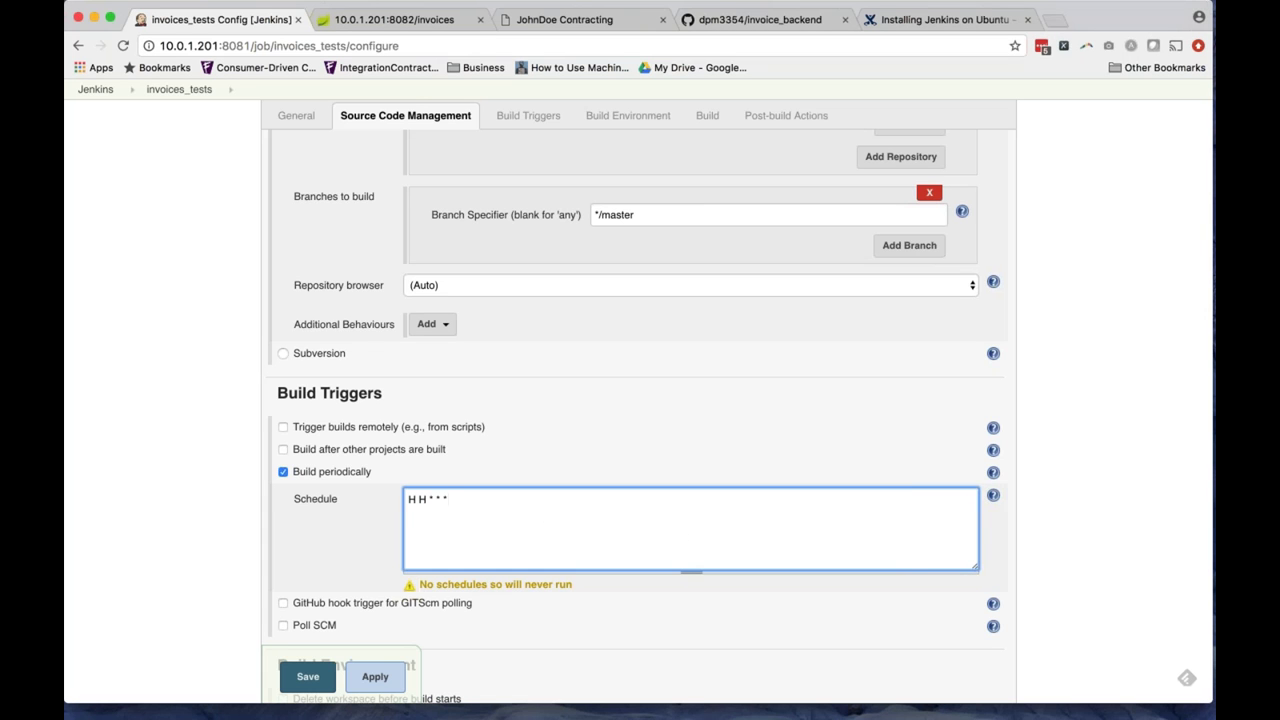
Enable the Poll SCM trigger with the schedule H/15 * * * *.
scroll(250, 585, down, 2)
click(289, 571)
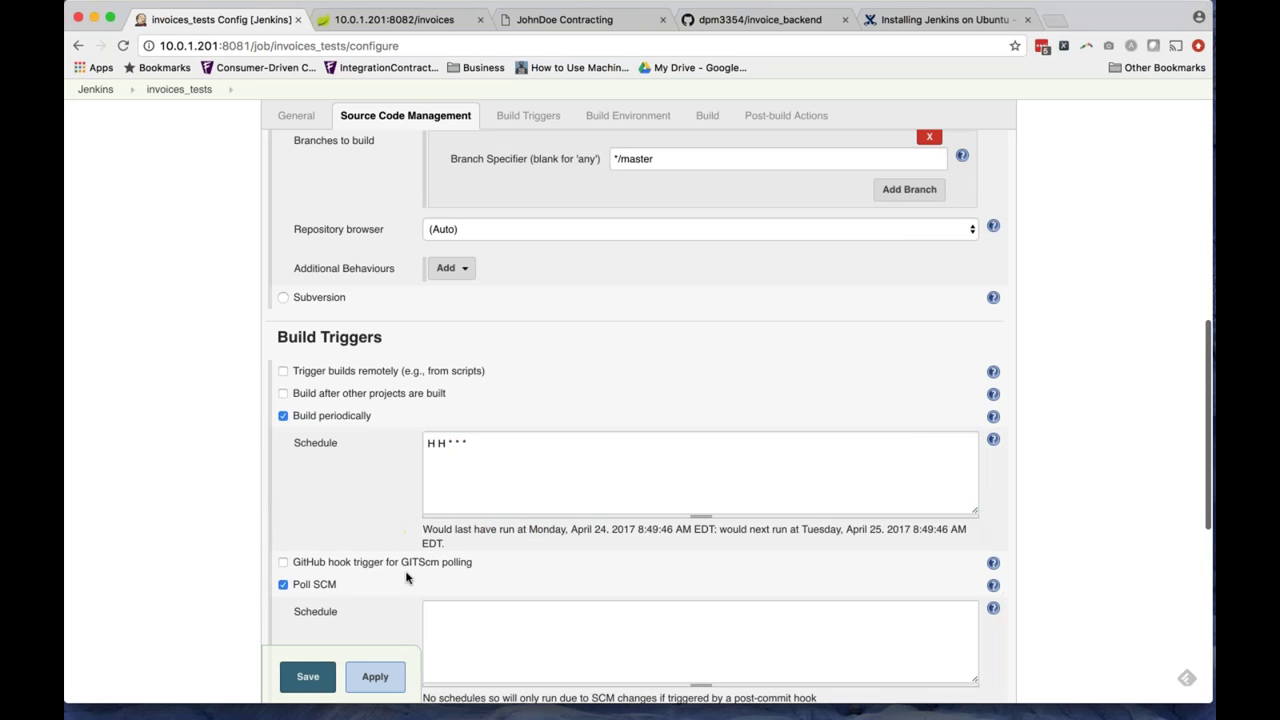
key(super+Tab)
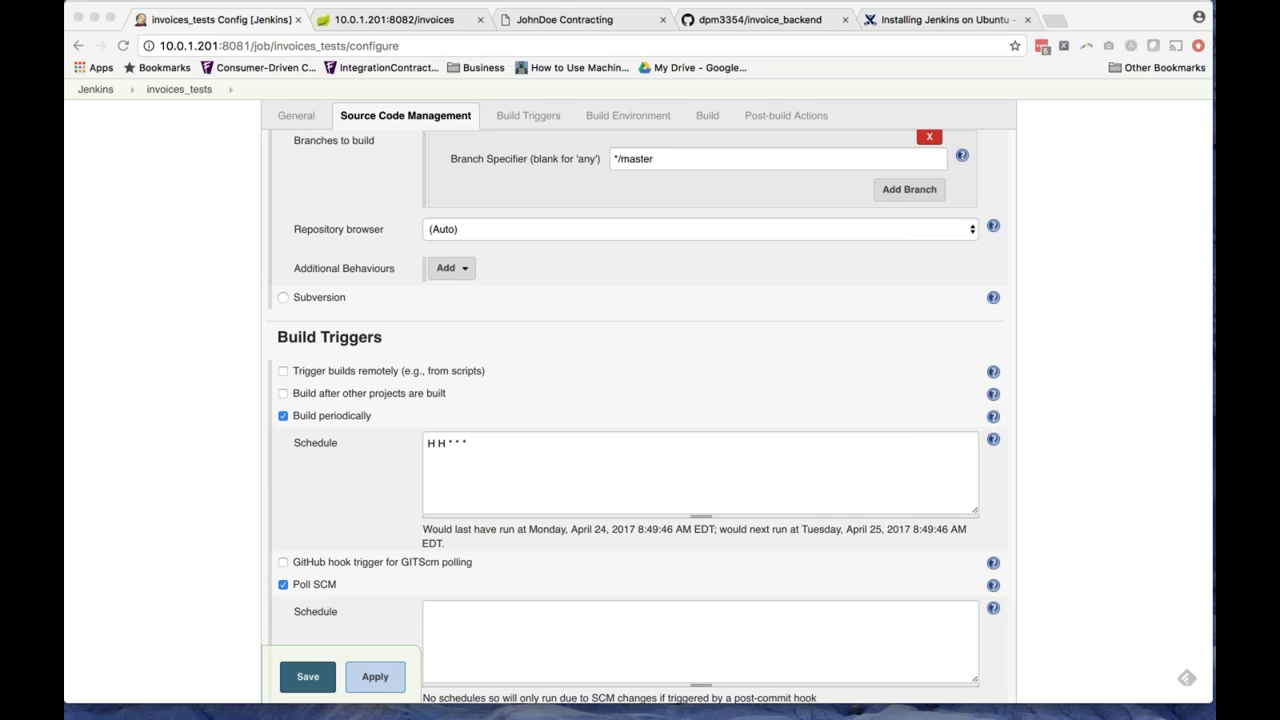
click(502, 634)
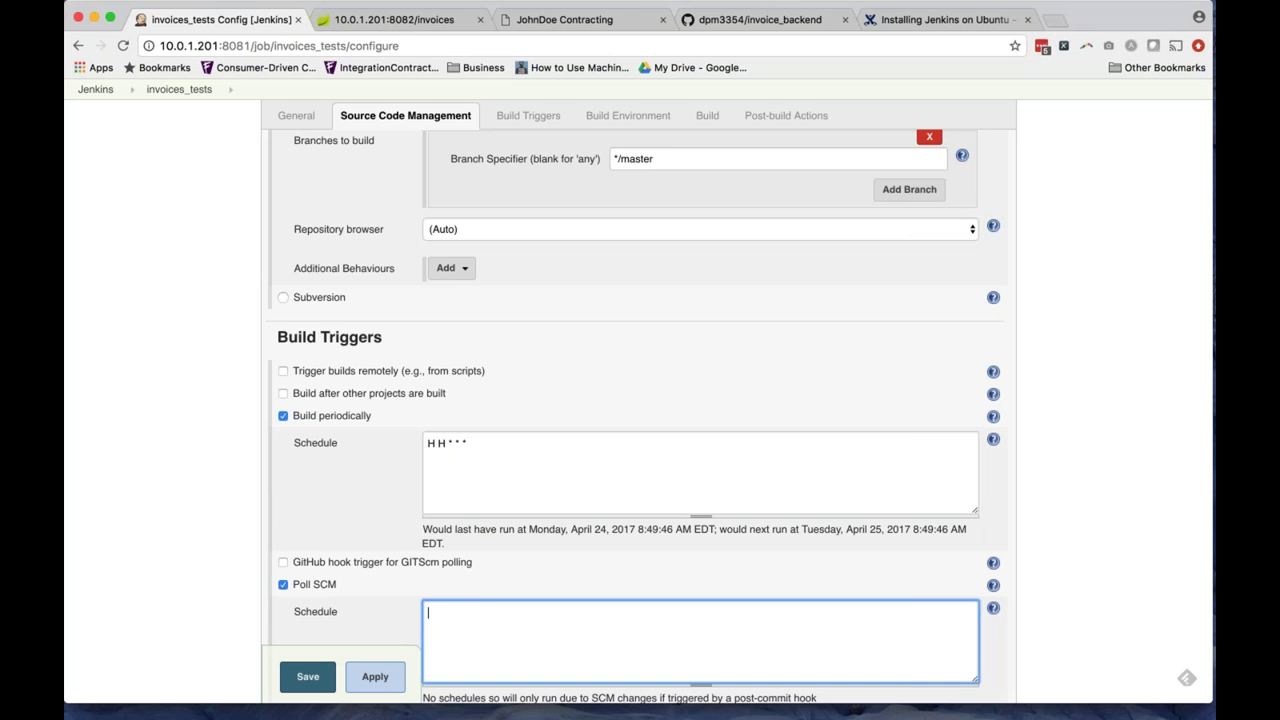
text(H/15 * * * *)
Enable deleting the workspace before the build starts in the build environment settings.
scroll(926, 109, down, 5)
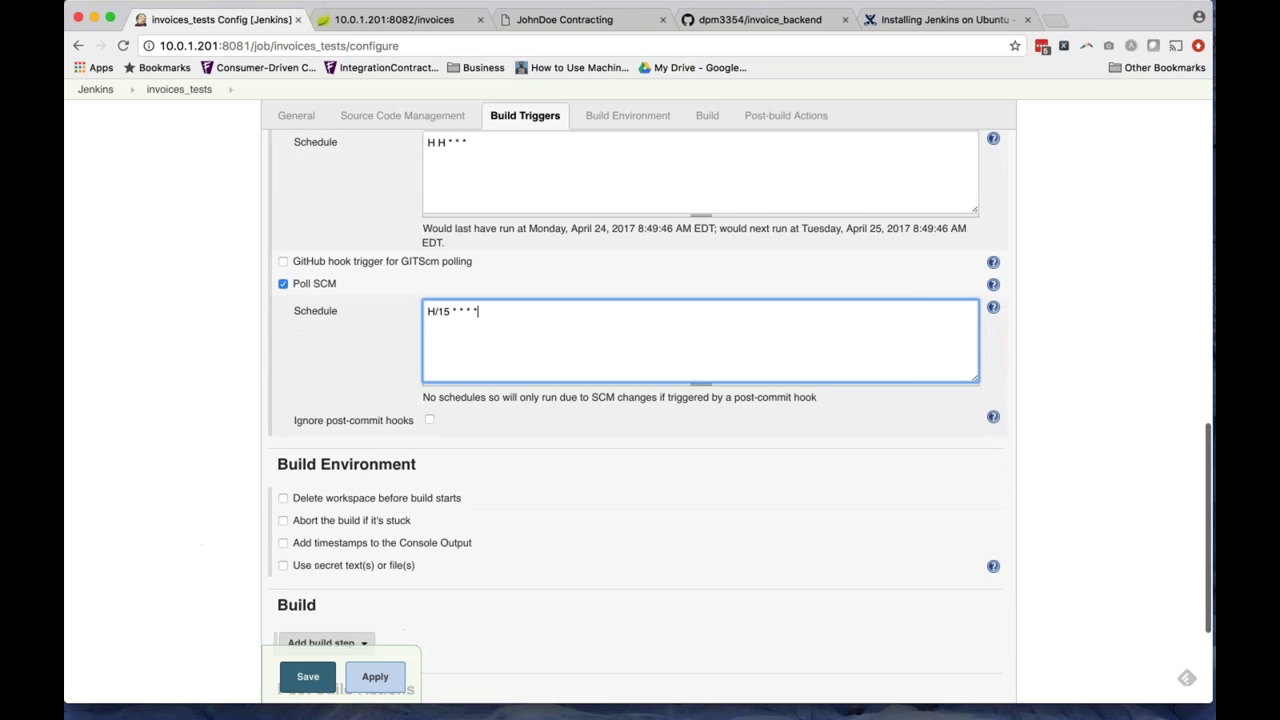
click(282, 463)
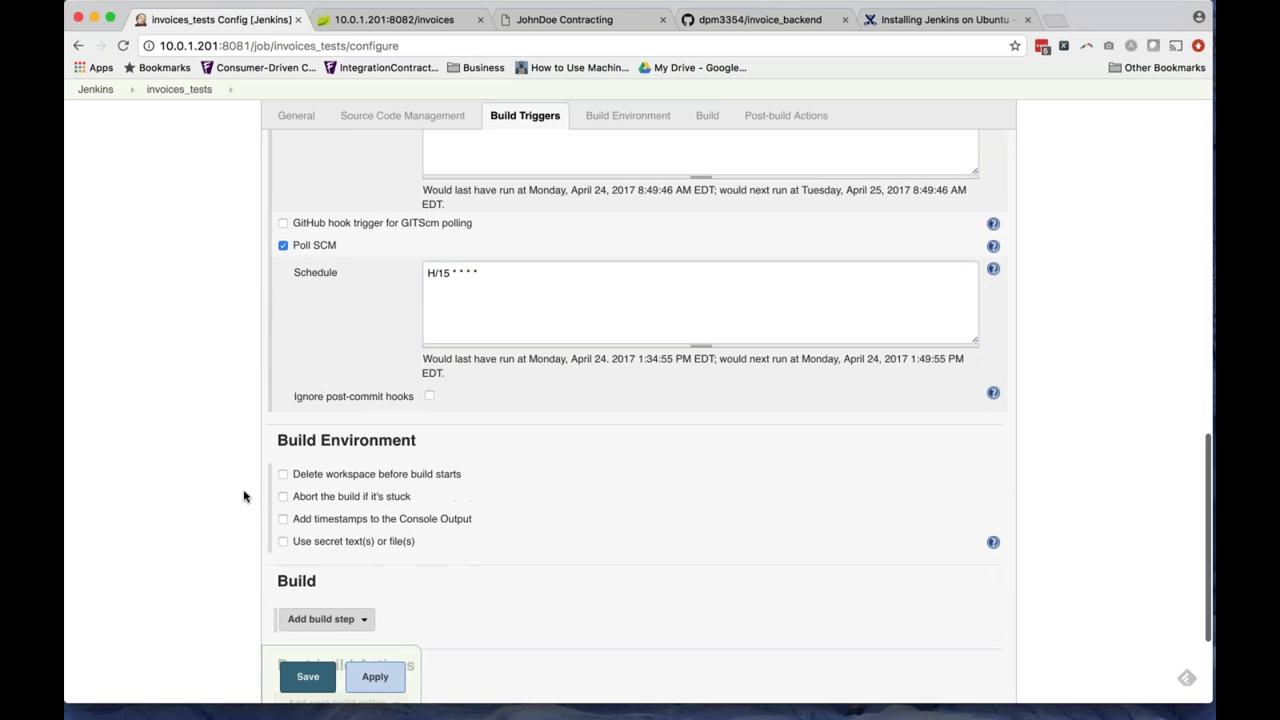
click(283, 475)
scroll(197, 517, down, 3)
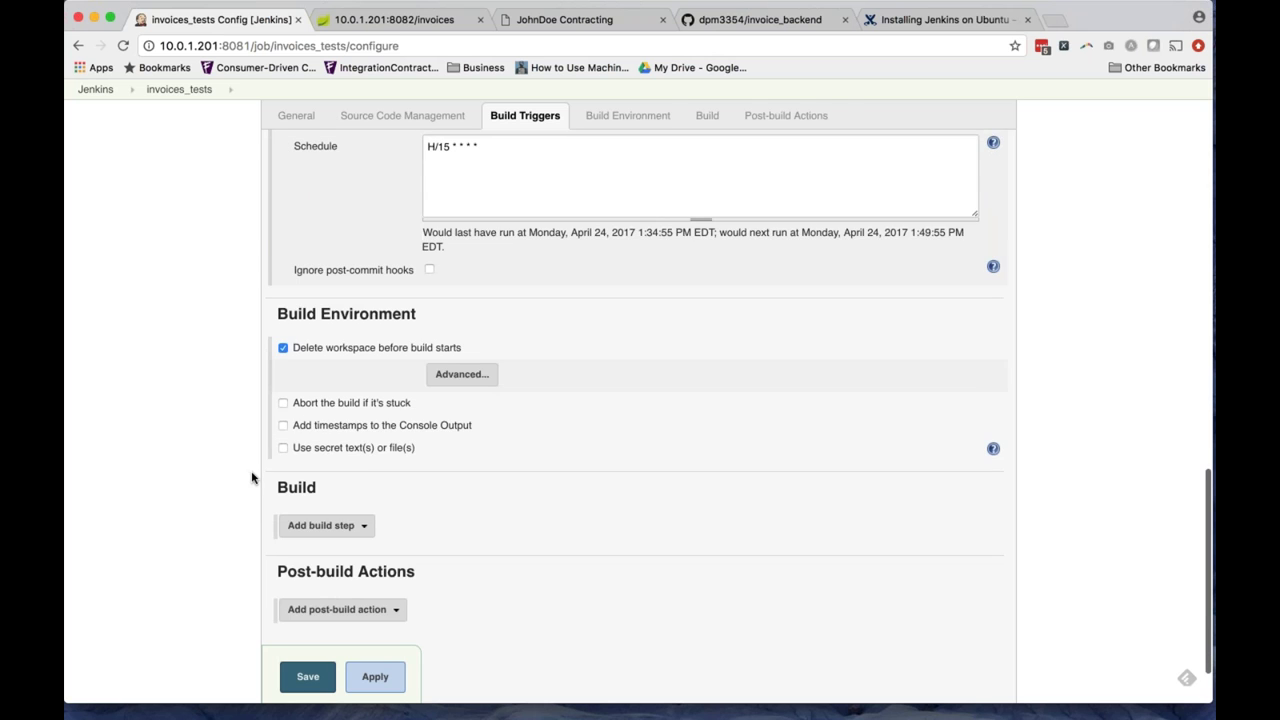
scroll(239, 526, down, 2)
click(326, 442)
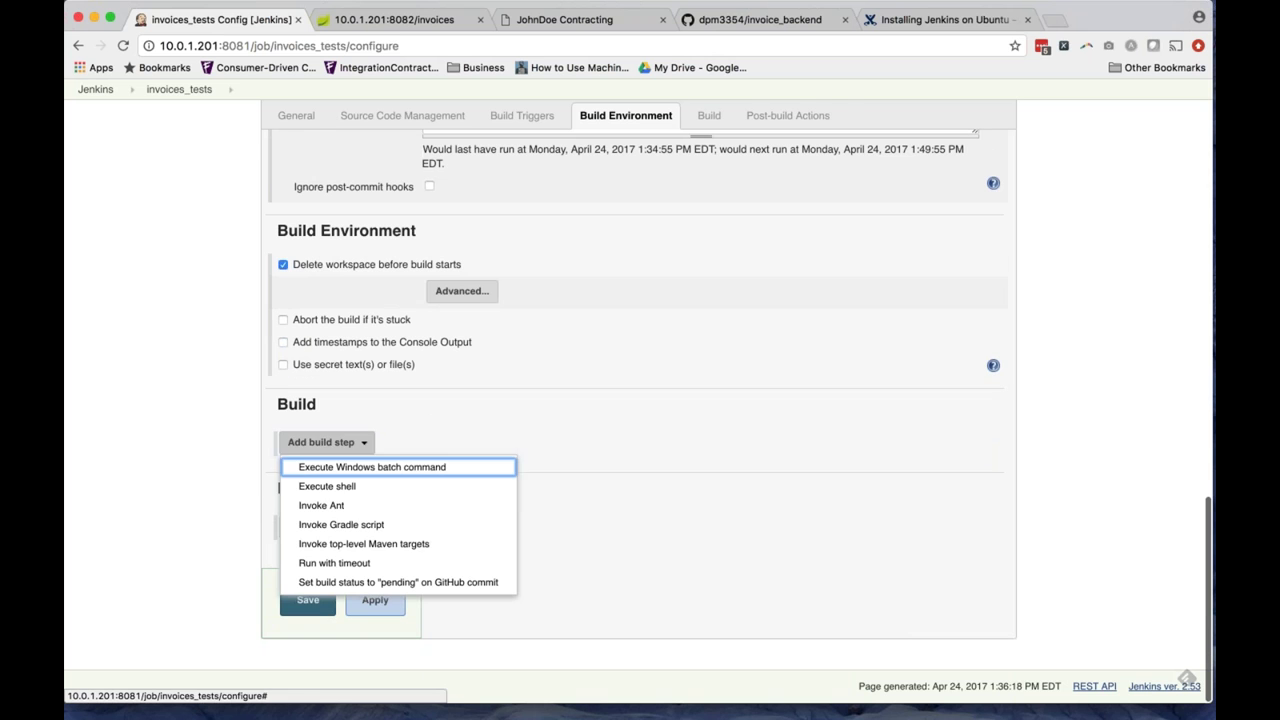
click(340, 487)
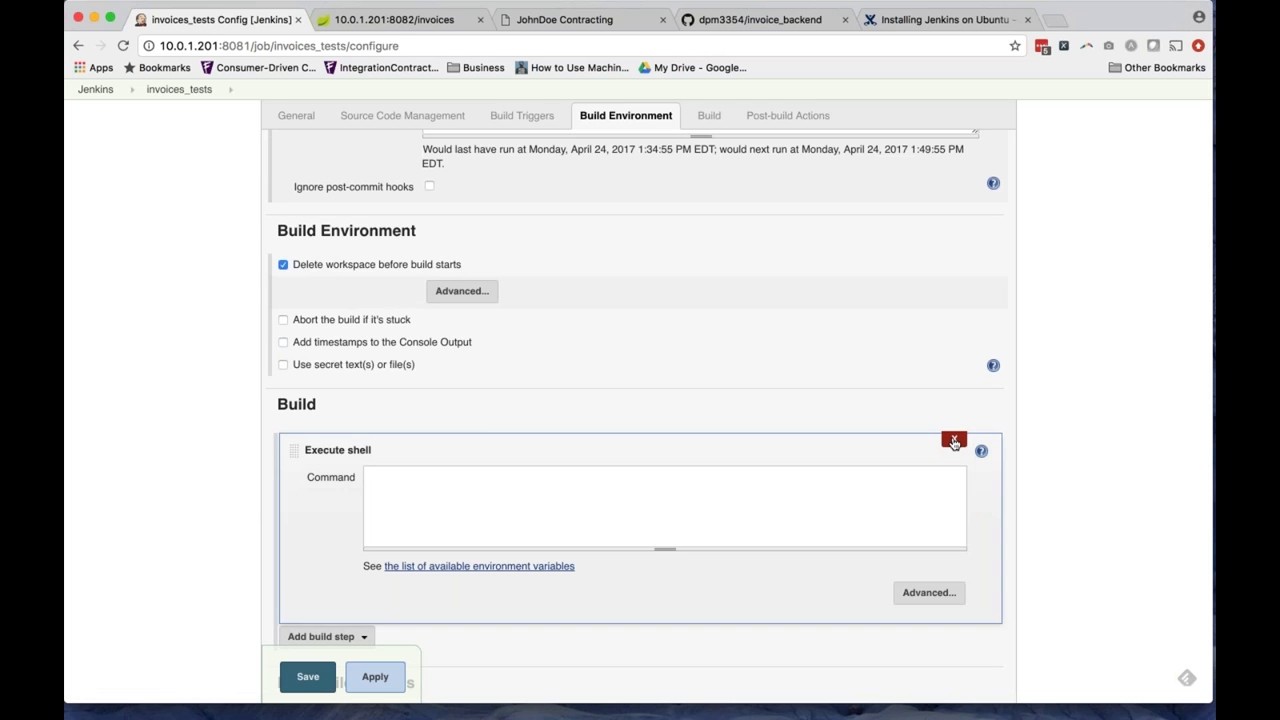
click(954, 439)
Add an Invoke top-level Maven targets build step with the goals site install -Dtest=SelfishDataGenerationStrategyTests test.
click(360, 446)
click(540, 541)
click(540, 512)
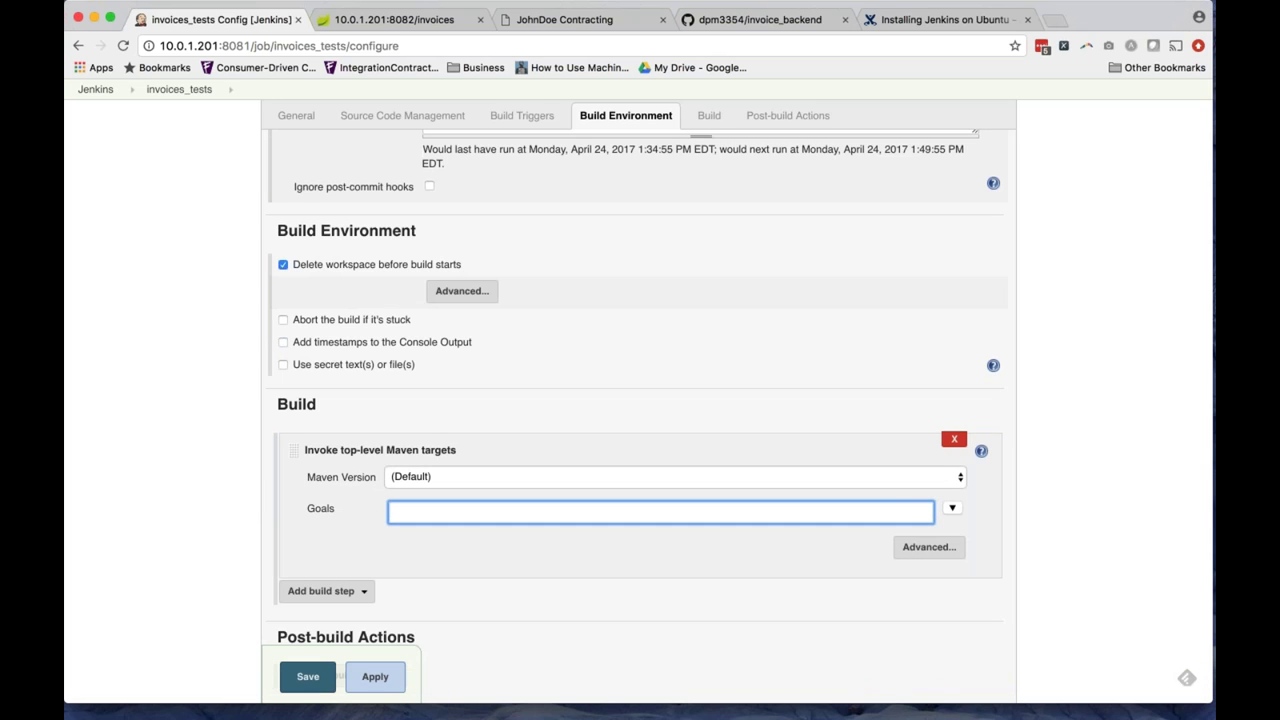
key(super+Tab)
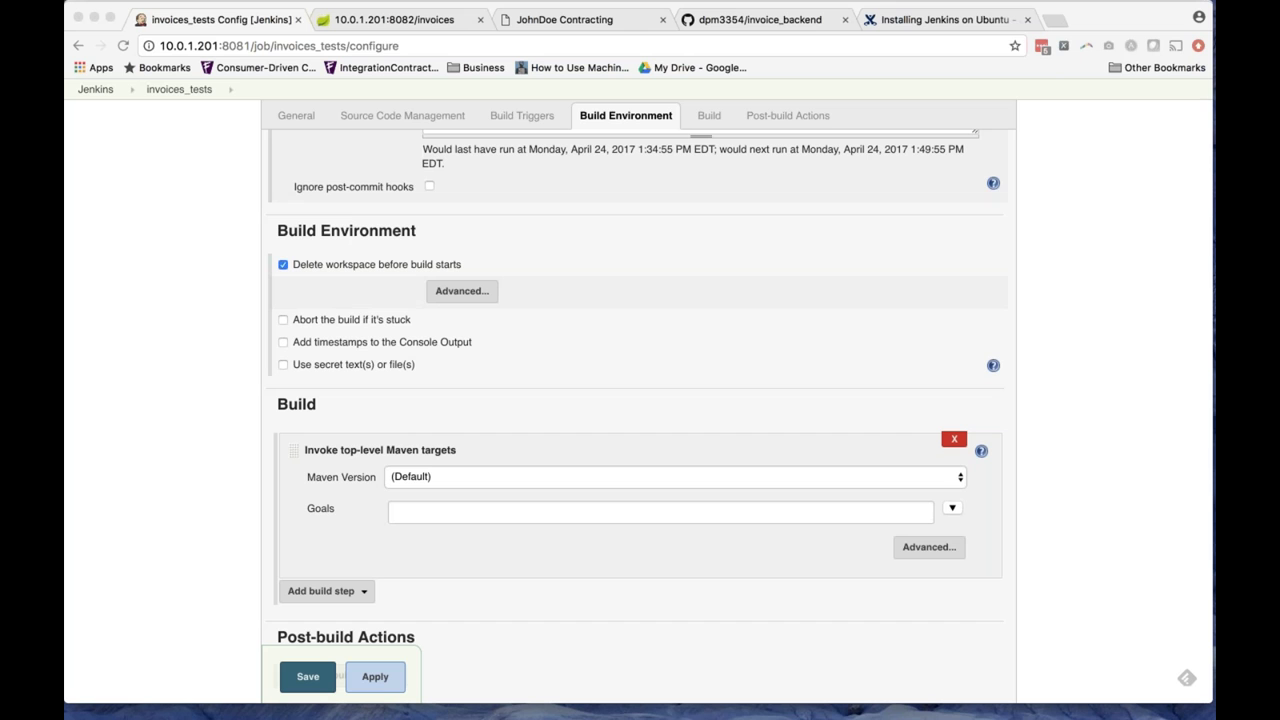
click(574, 514)
text(clean install -Dtest=SelfieIdDataGenerationStrategyTests test)
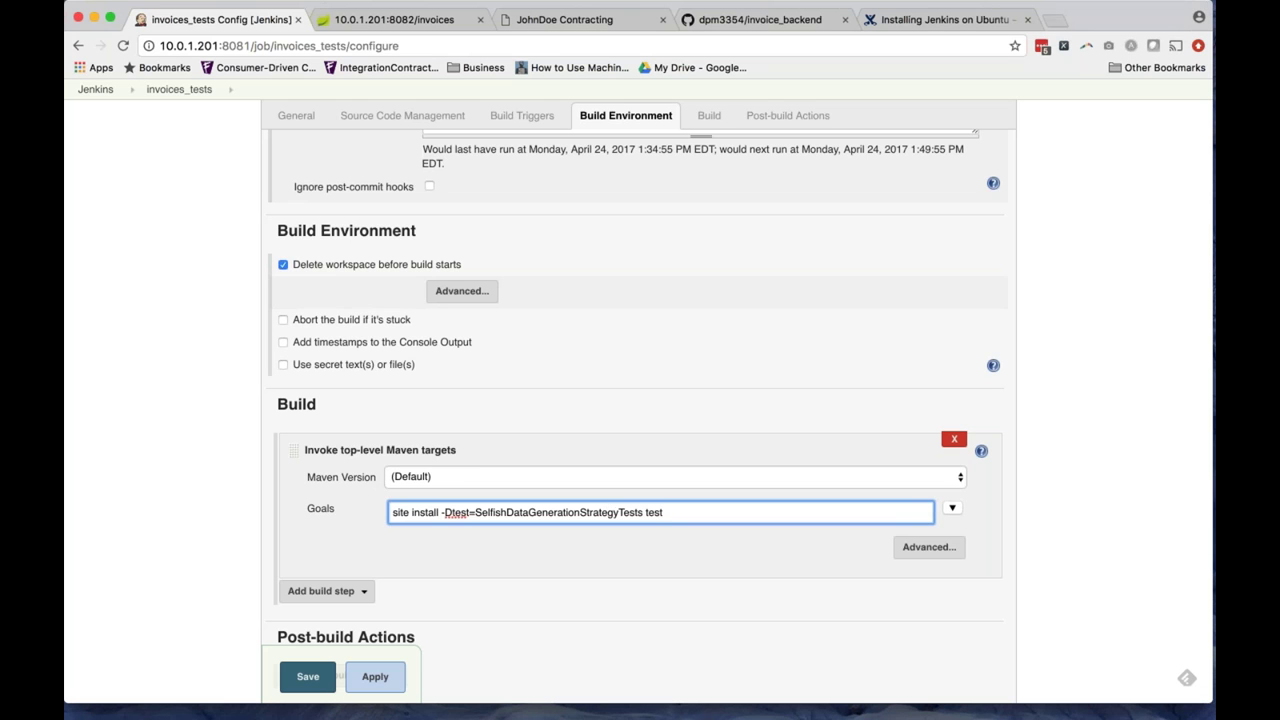
Add a Publish JUnit test result report post-build action with Test report XMLs **/target/surefire-reports/*.xml and save the invoices_tests job.
scroll(260, 560, down, 3)
click(363, 528)
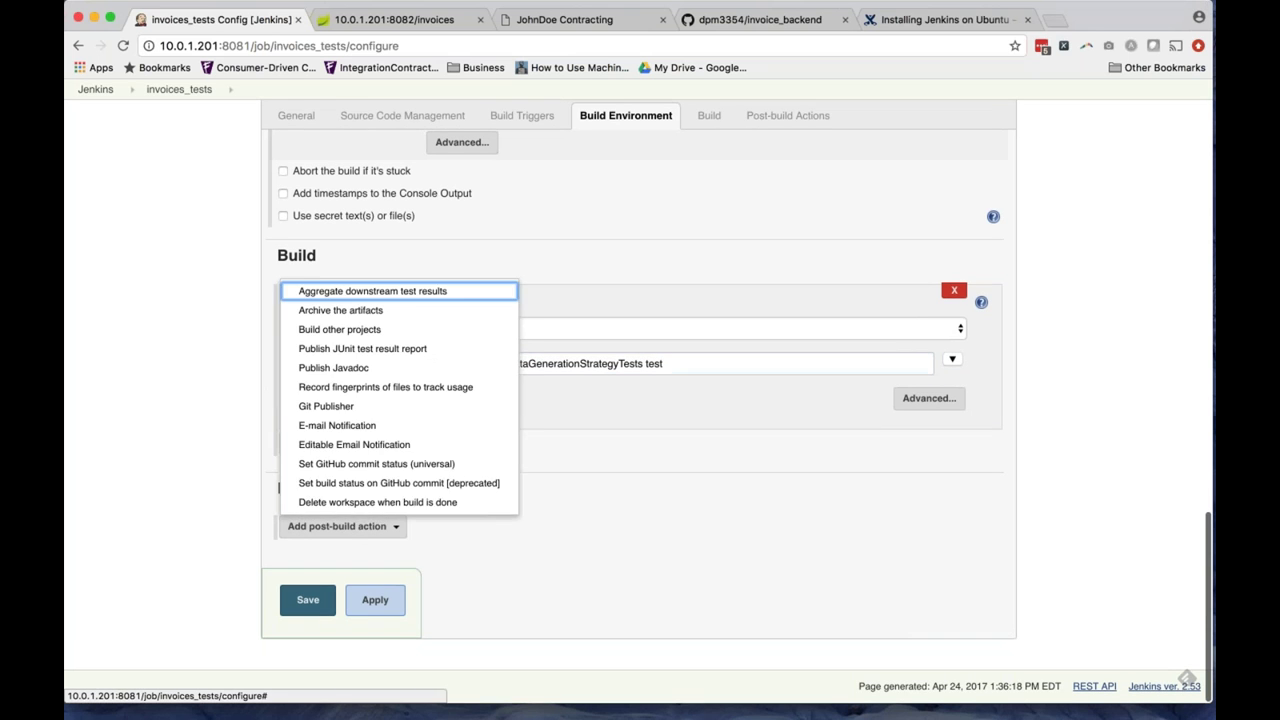
click(358, 349)
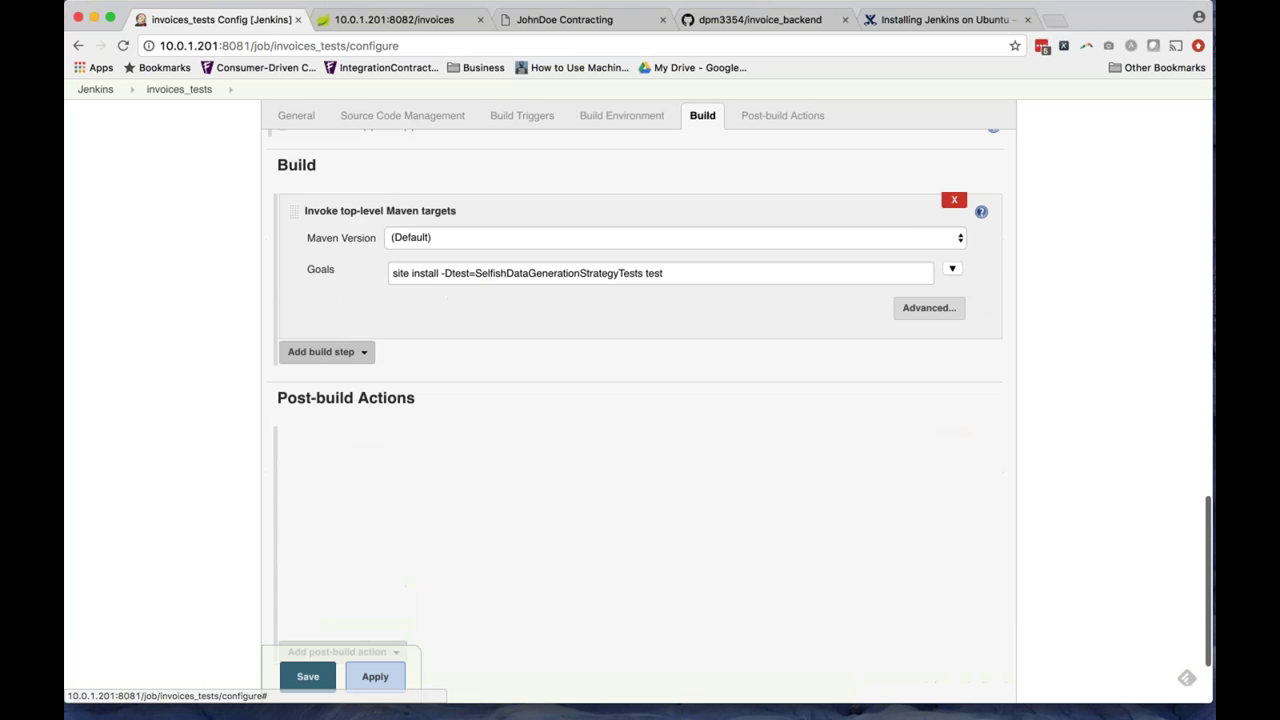
scroll(640, 400, down, 2)
click(569, 371)
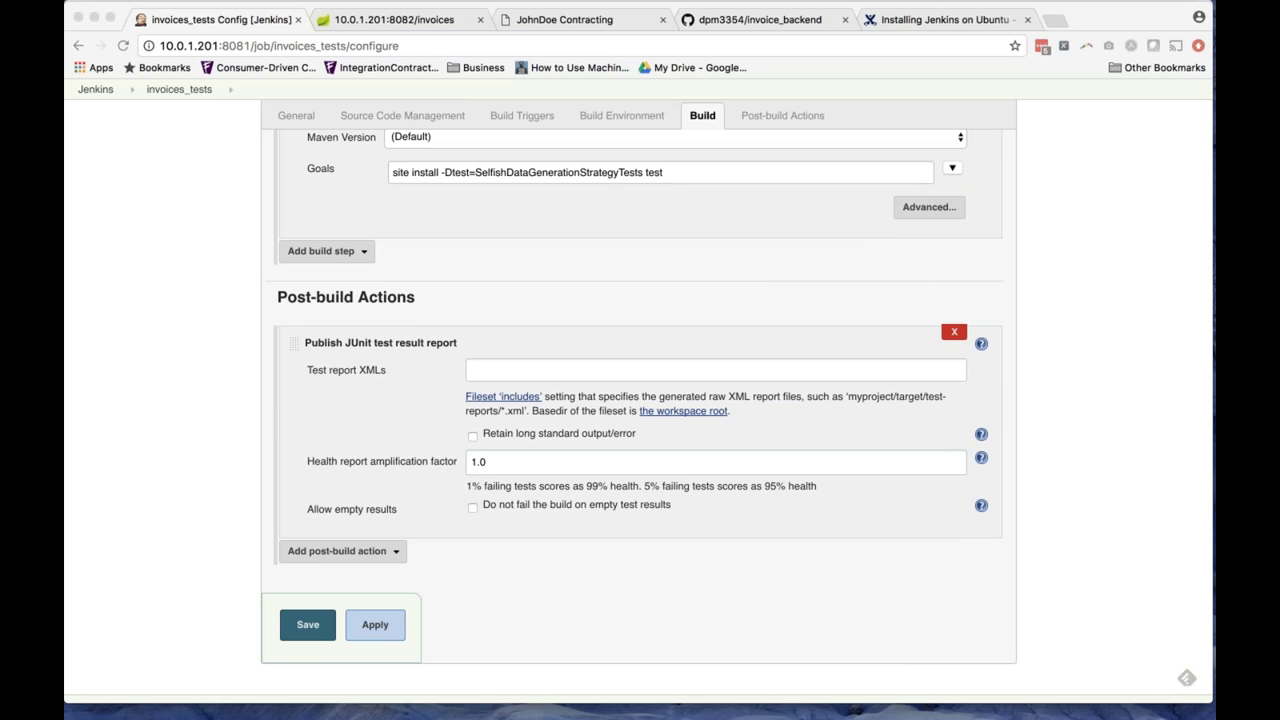
click(552, 372)
text(**/target/surefire-reports/*.xml)
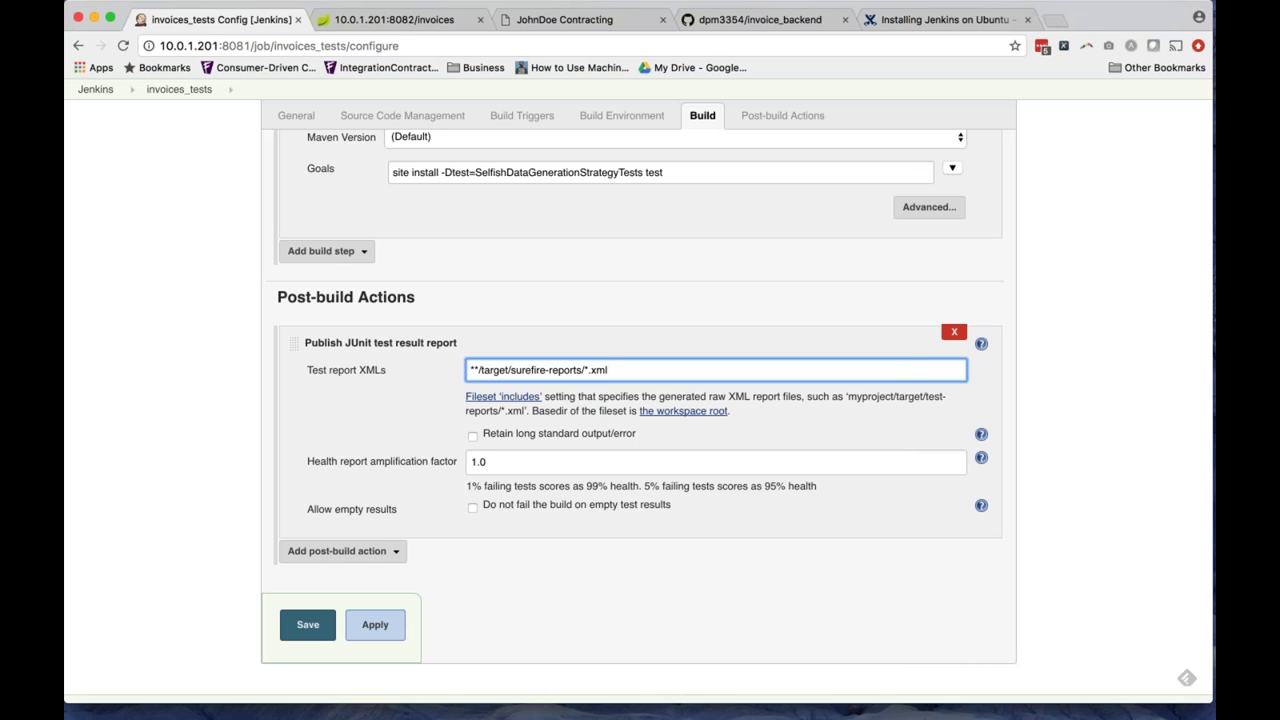
scroll(221, 498, down, 1)
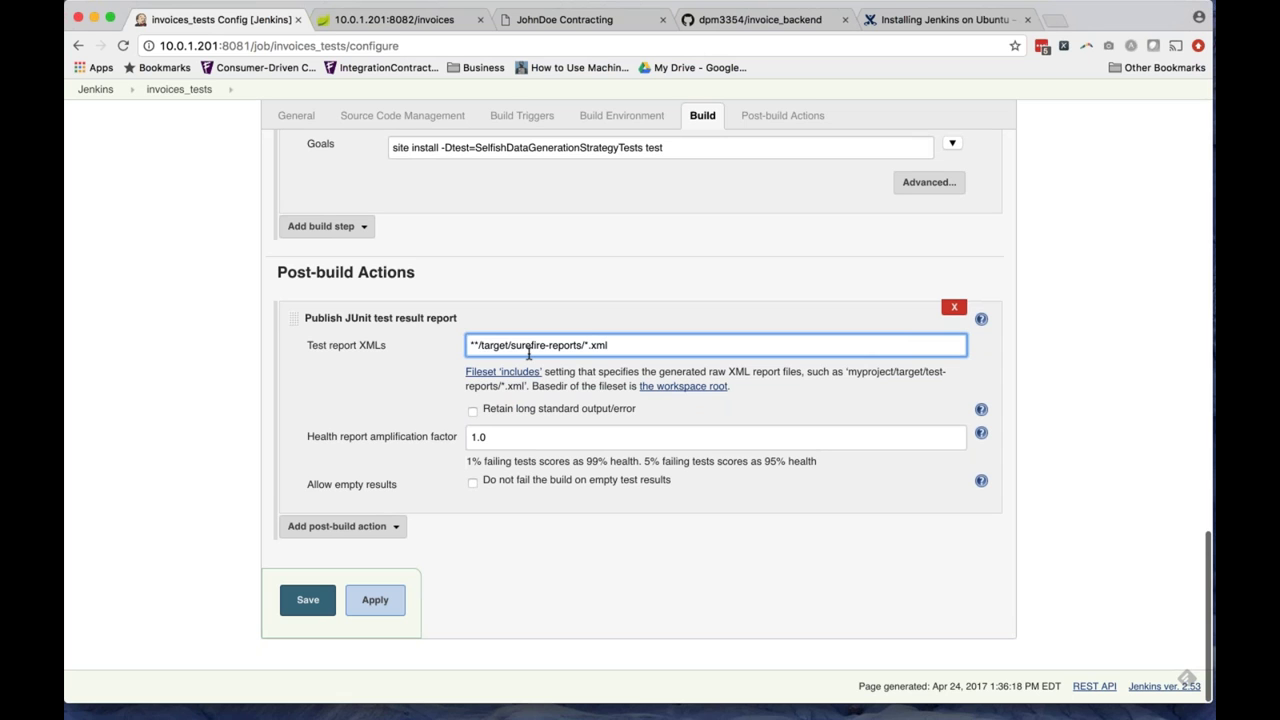
click(372, 602)
click(296, 603)
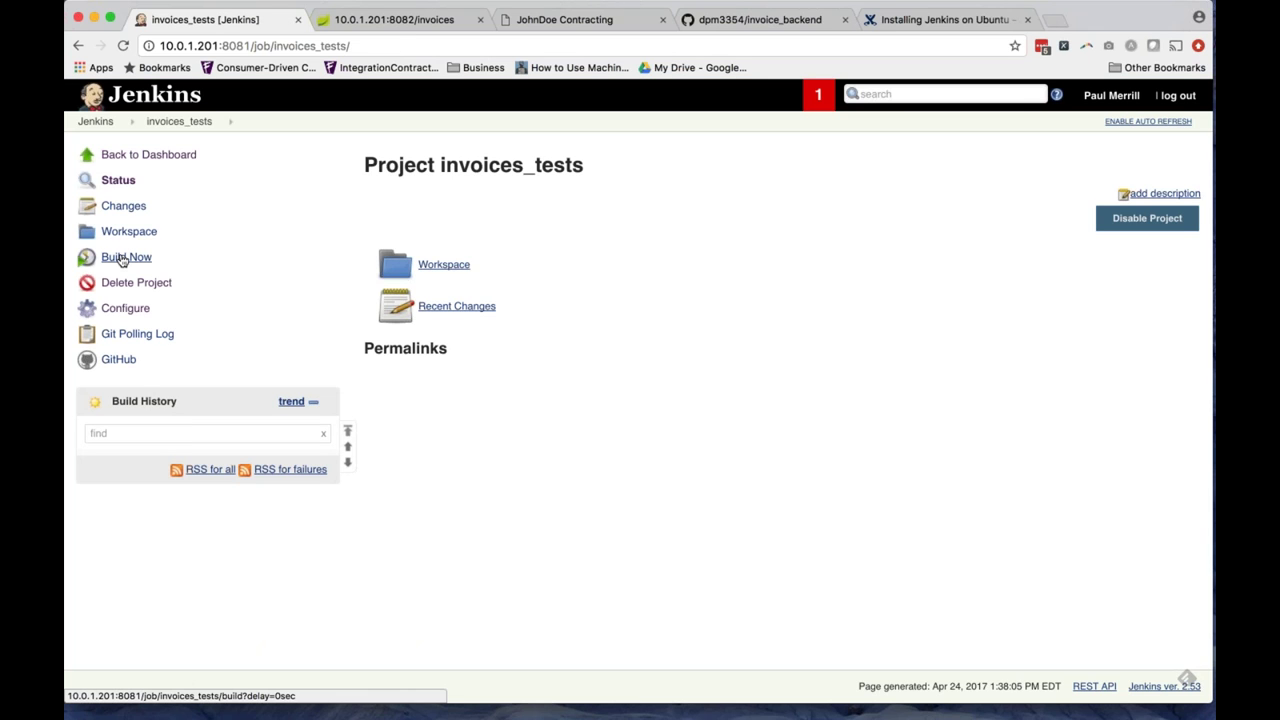
Start a build of invoices_tests and open the console output of that build.
click(121, 258)
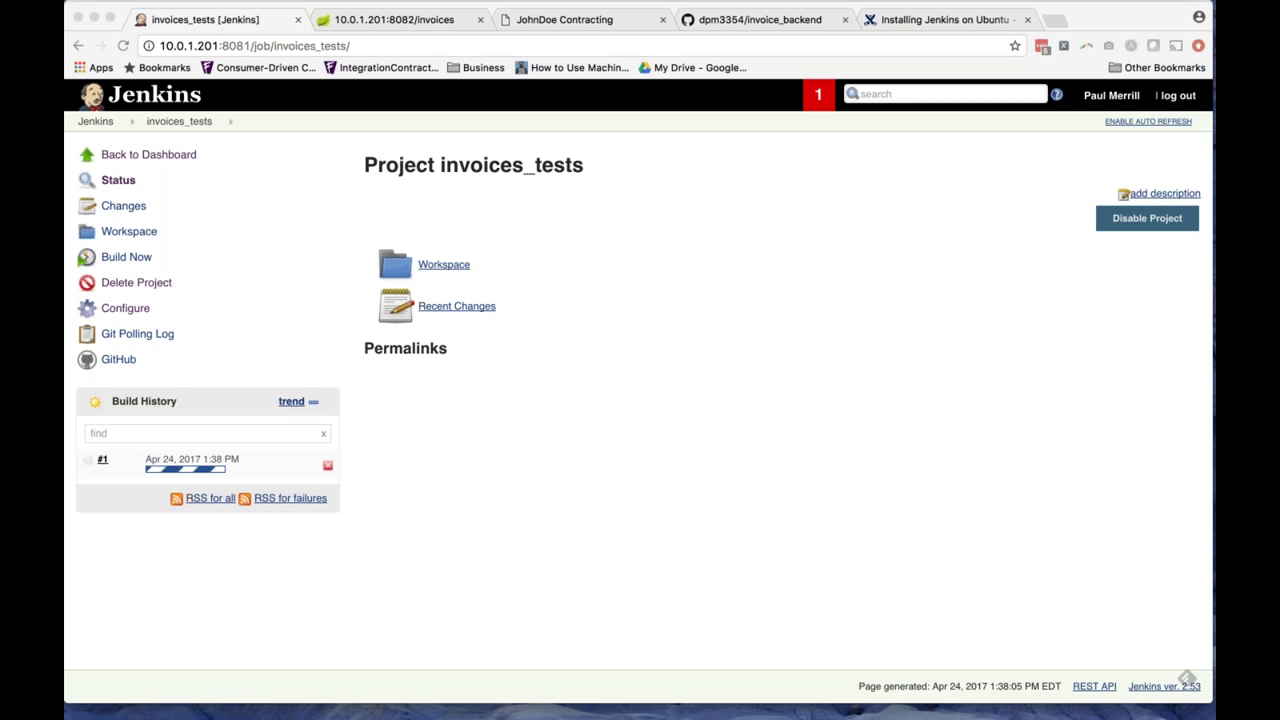
click(236, 460)
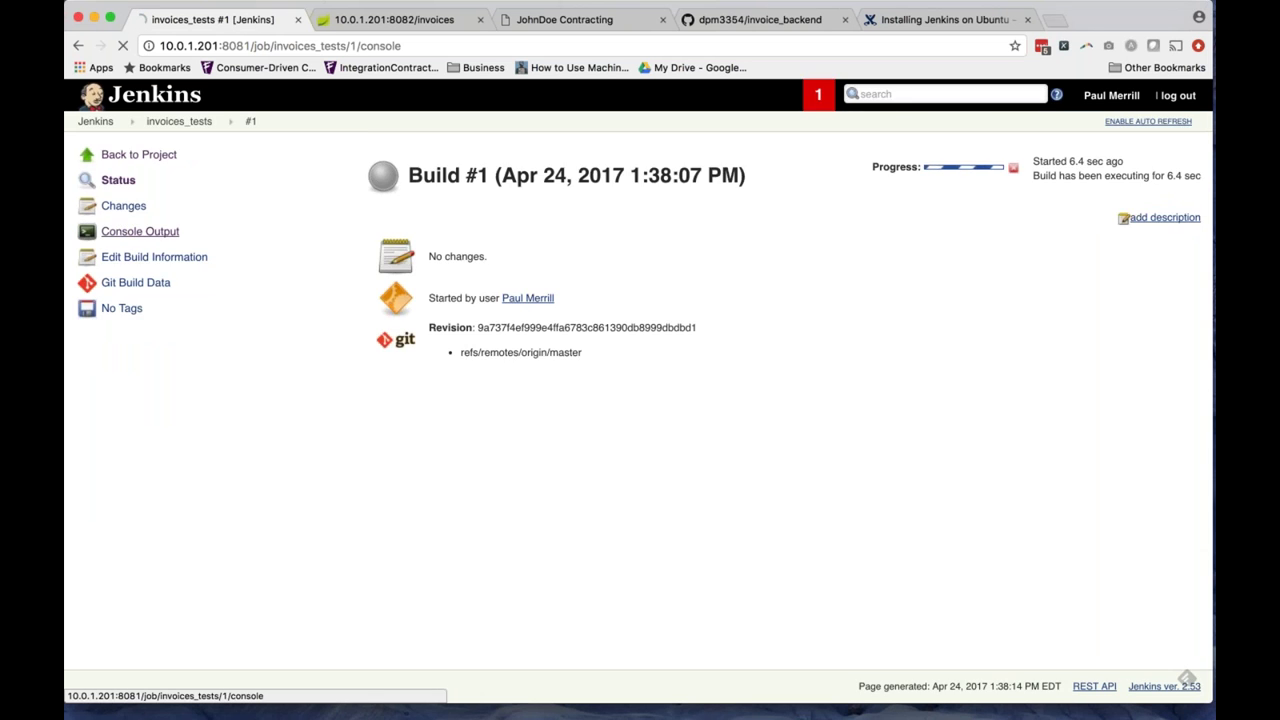
click(135, 231)
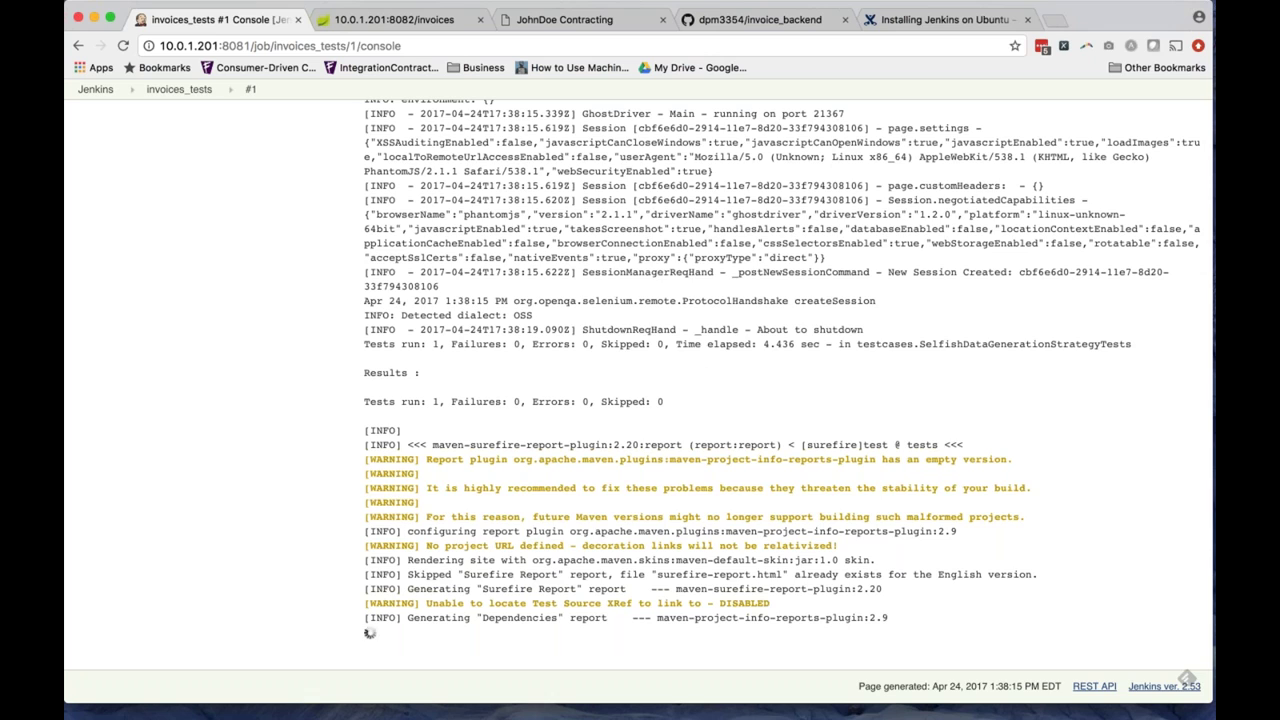
Examine the console output for the repository checkout, the Maven command and the compile phase of the build.
scroll(702, 374, up, 2)
scroll(660, 344, up, 20)
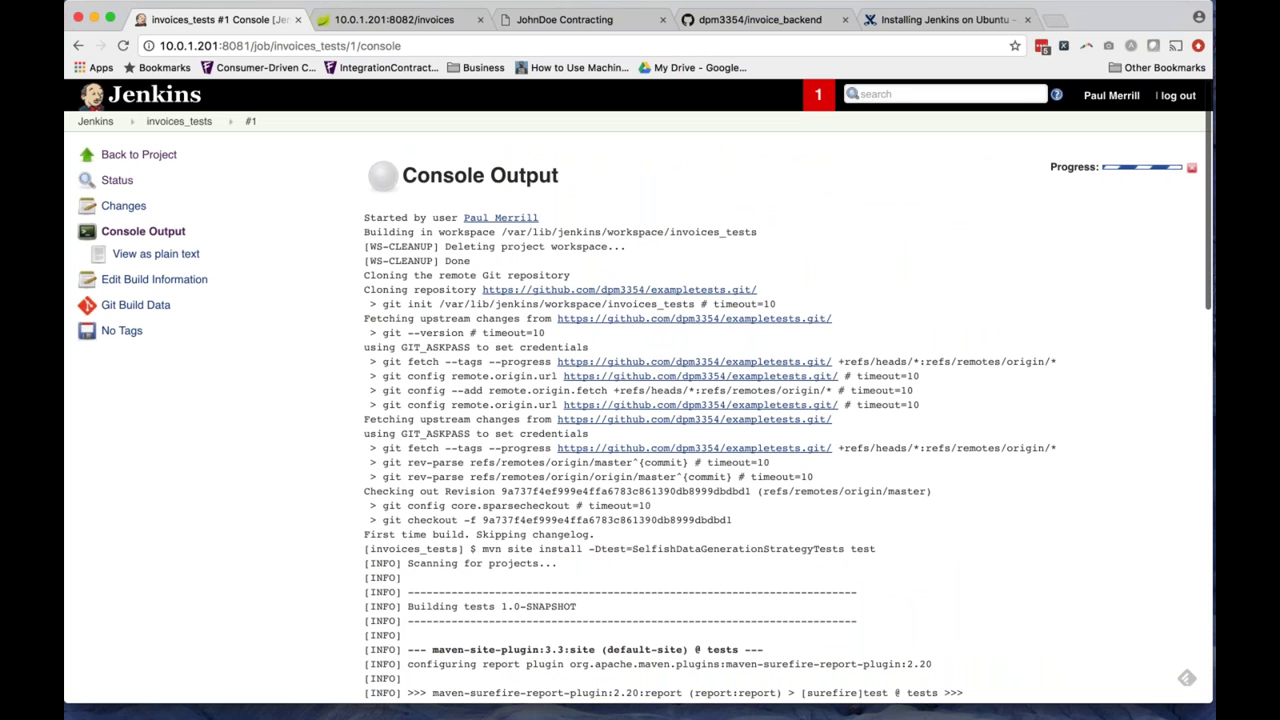
double_click(418, 520)
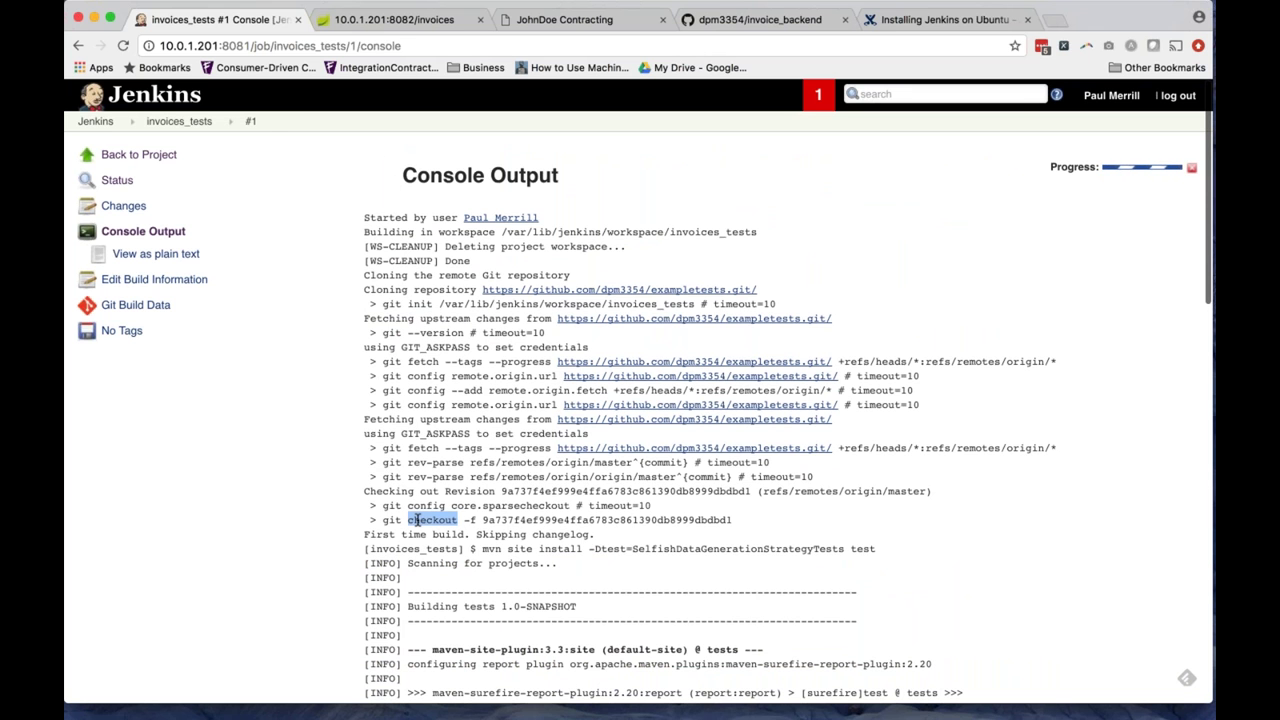
scroll(635, 520, down, 5)
click(513, 383)
scroll(513, 383, down, 2)
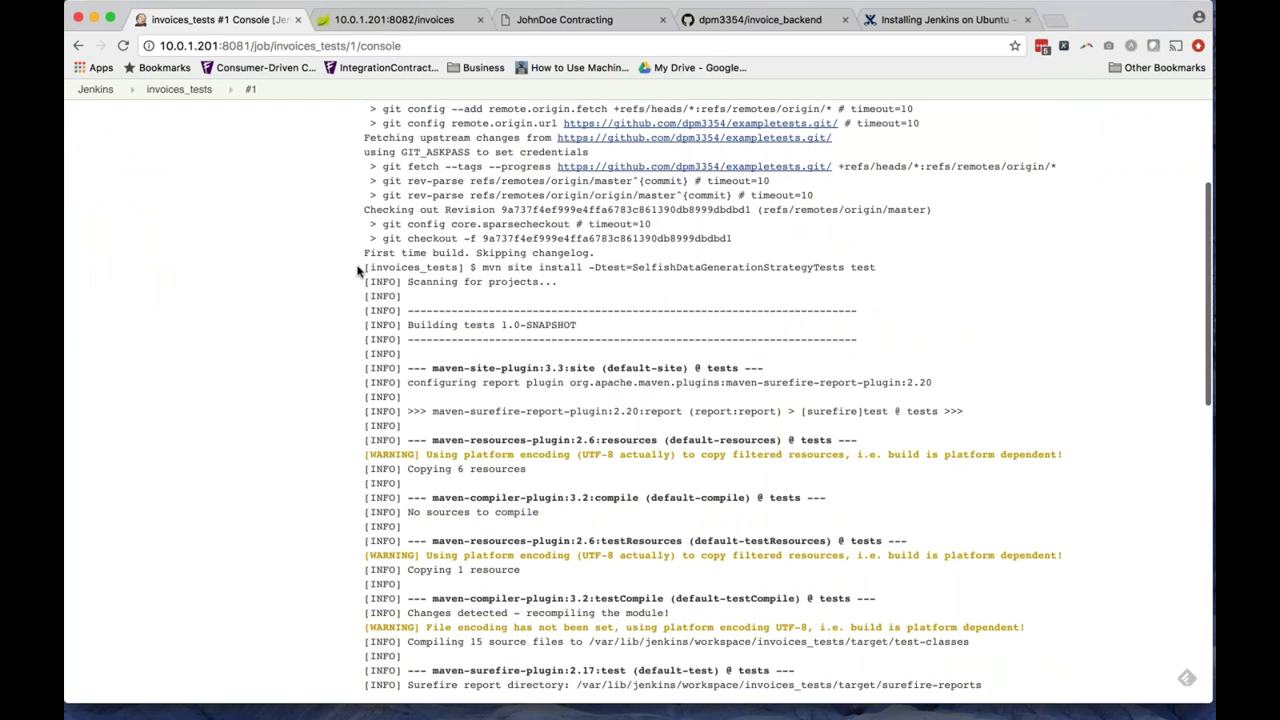
drag(358, 270, 368, 641)
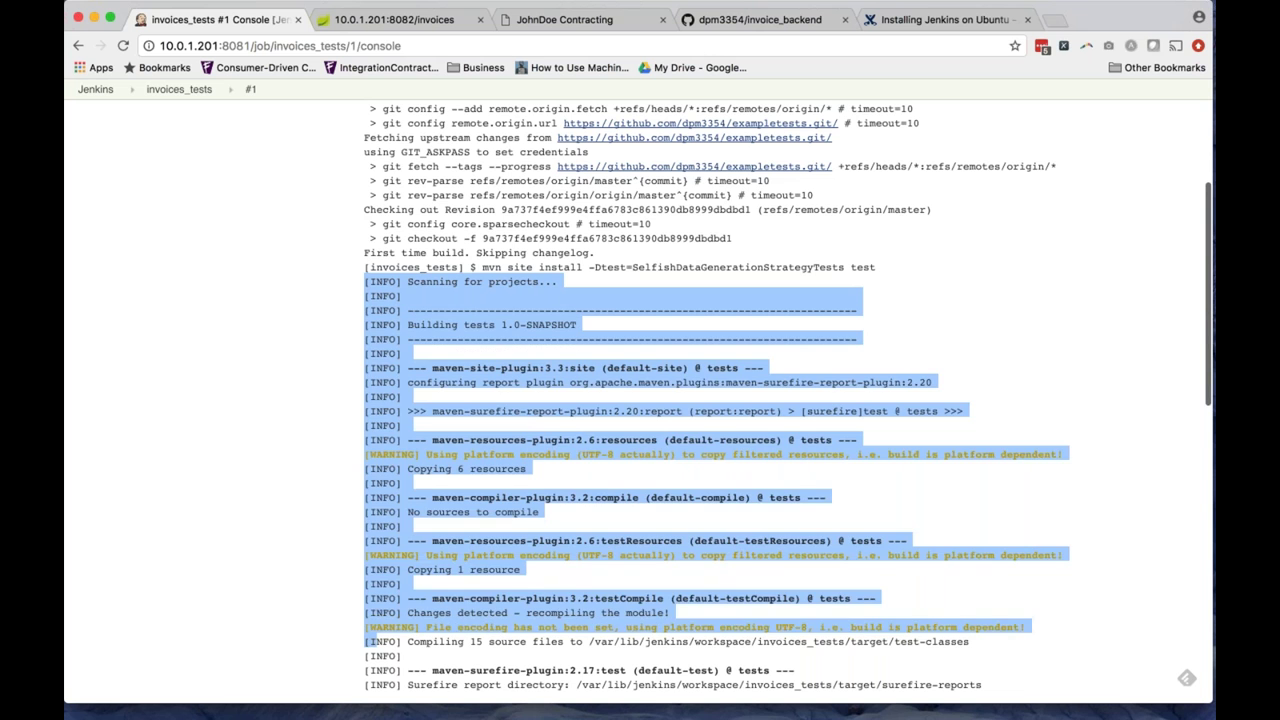
scroll(314, 543, down, 5)
scroll(314, 457, up, 3)
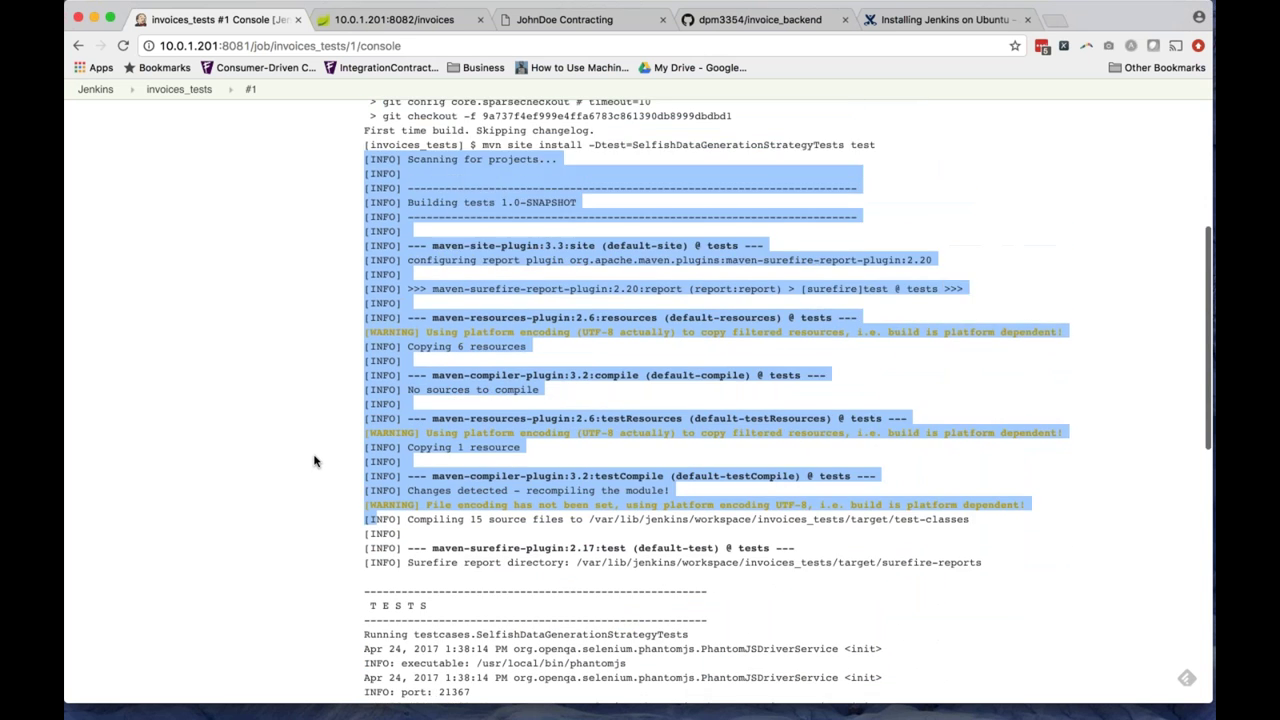
click(314, 461)
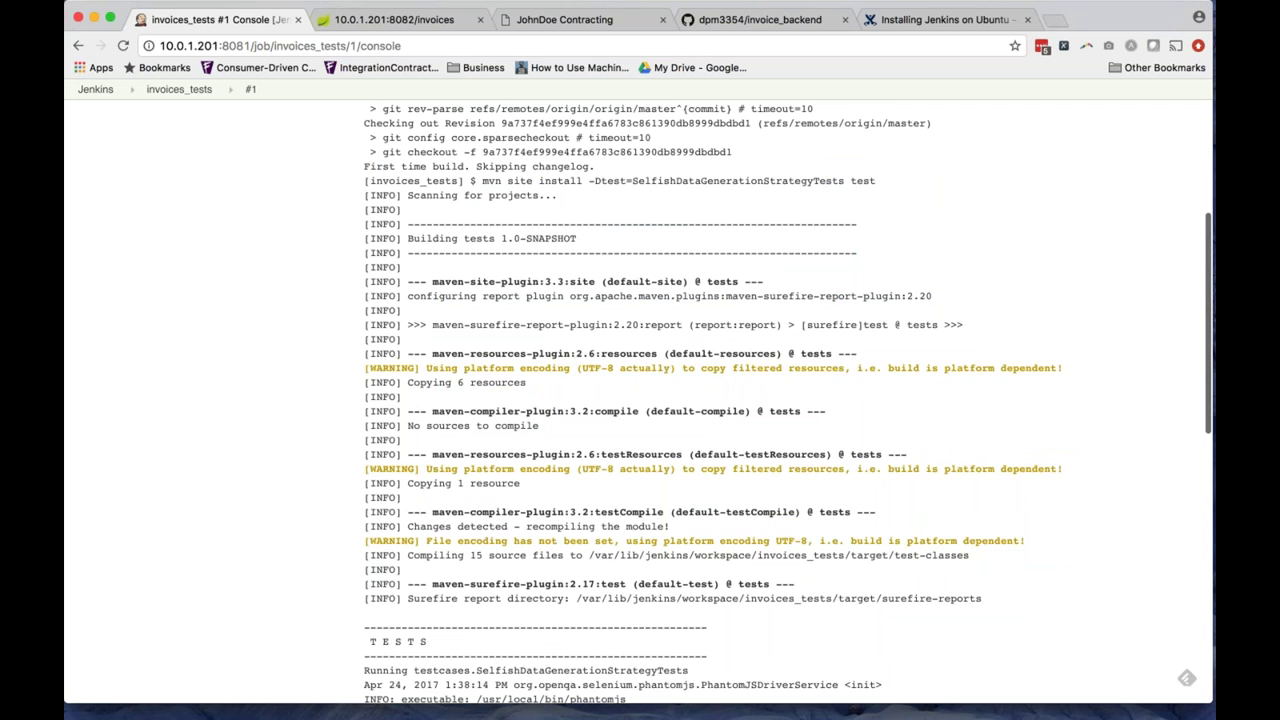
Examine the TESTS section of the console log for the SelfishDataGenerationStrategyTests run and its PhantomJS driver entries.
scroll(788, 402, down, 5)
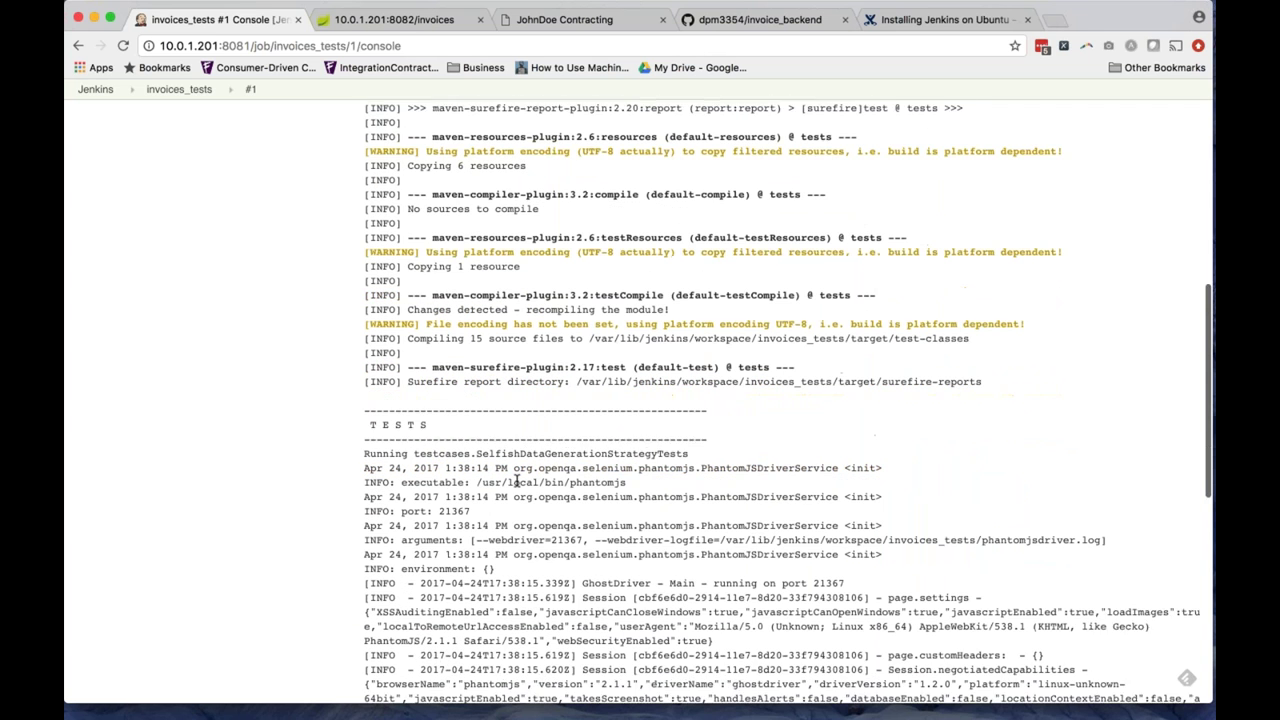
triple_click(398, 406)
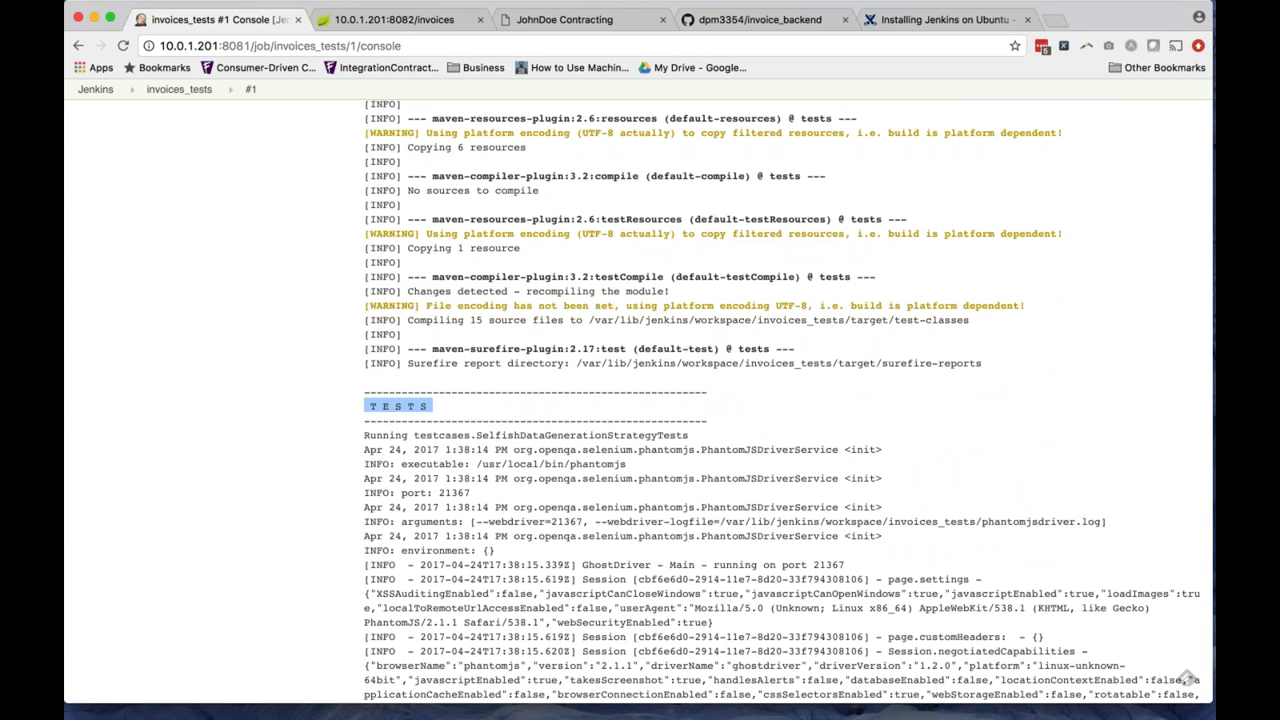
scroll(332, 416, down, 2)
double_click(496, 346)
scroll(486, 445, down, 2)
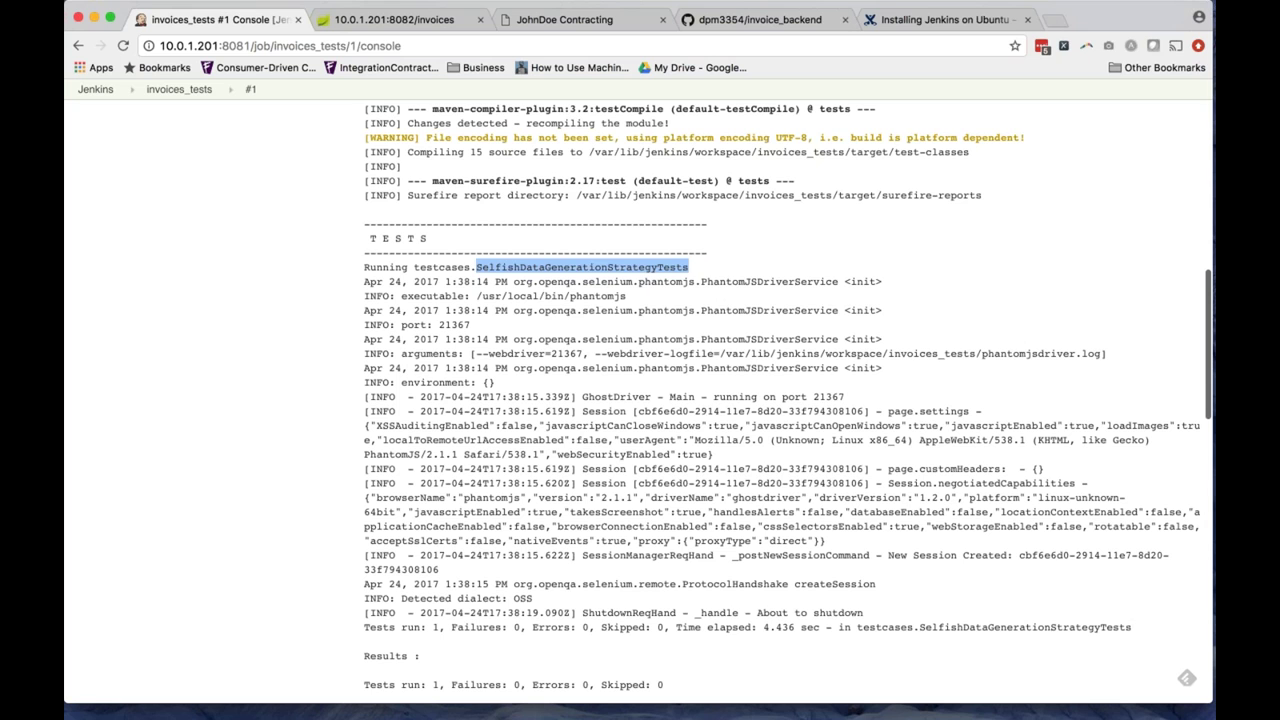
double_click(597, 296)
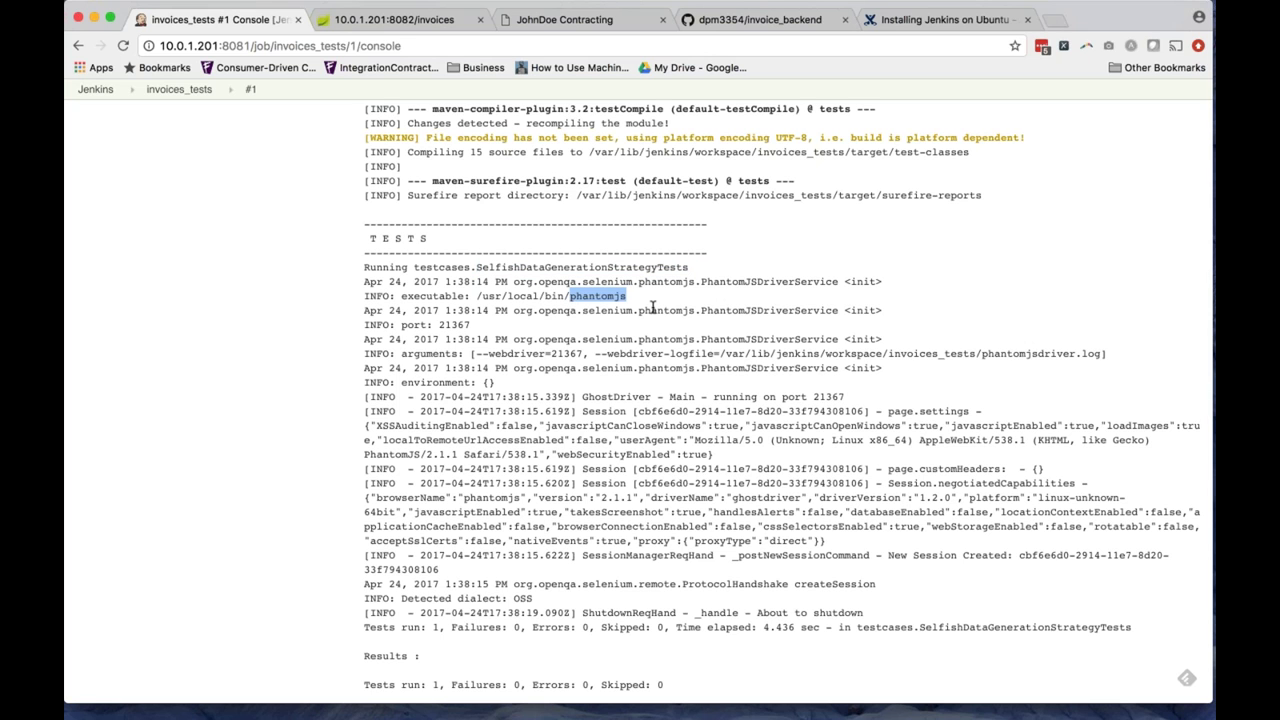
double_click(769, 281)
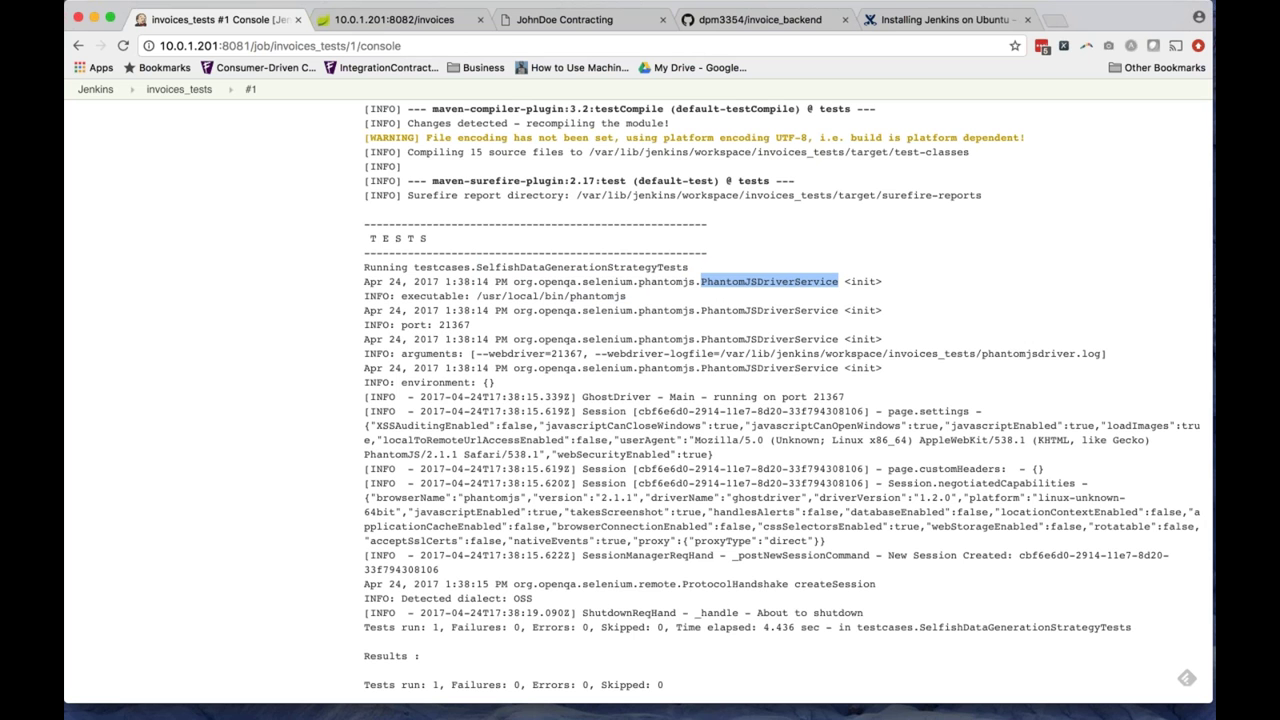
double_click(597, 296)
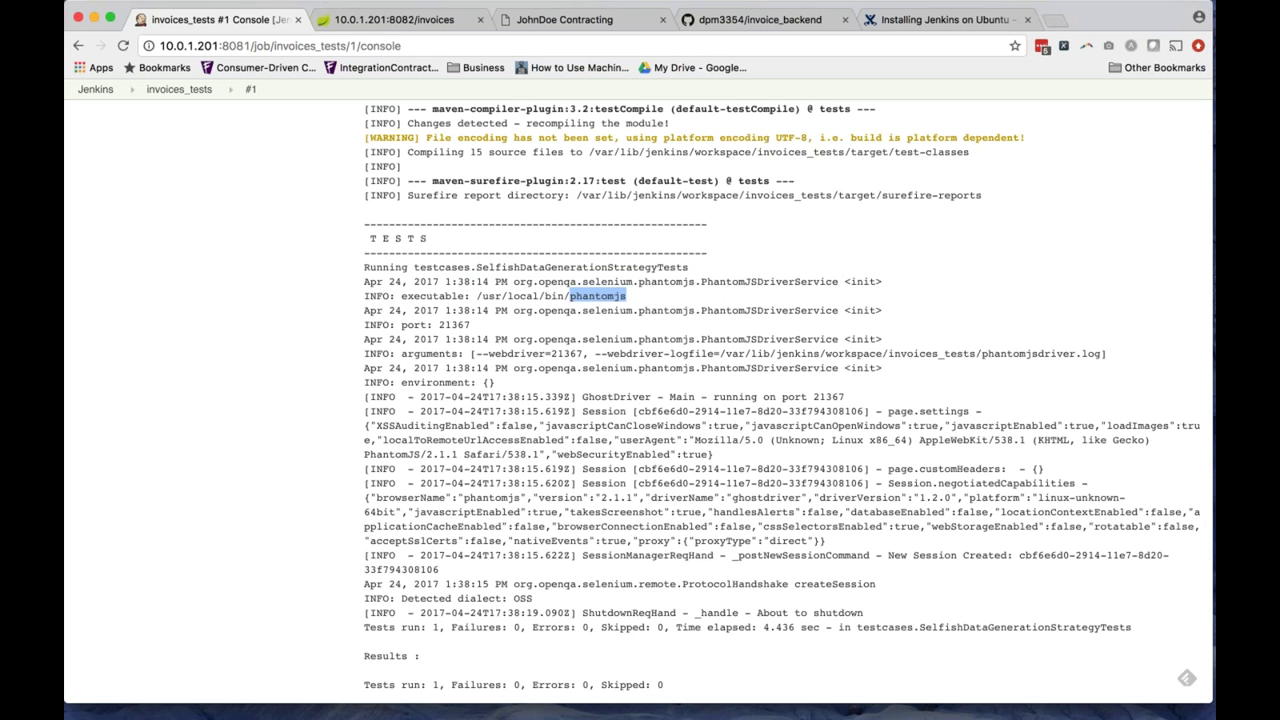
scroll(788, 402, down, 2)
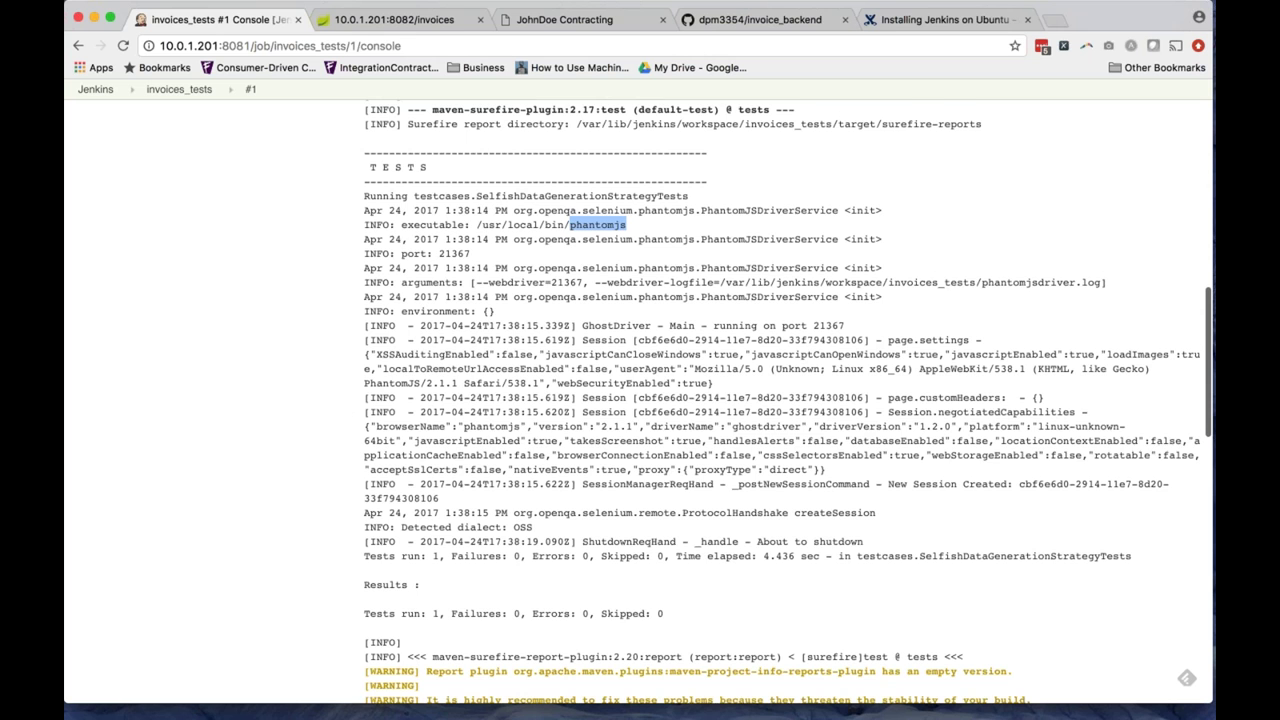
Review the test results summary and the remaining report generation output in the build's console log.
scroll(424, 464, down, 4)
drag(364, 453, 673, 453)
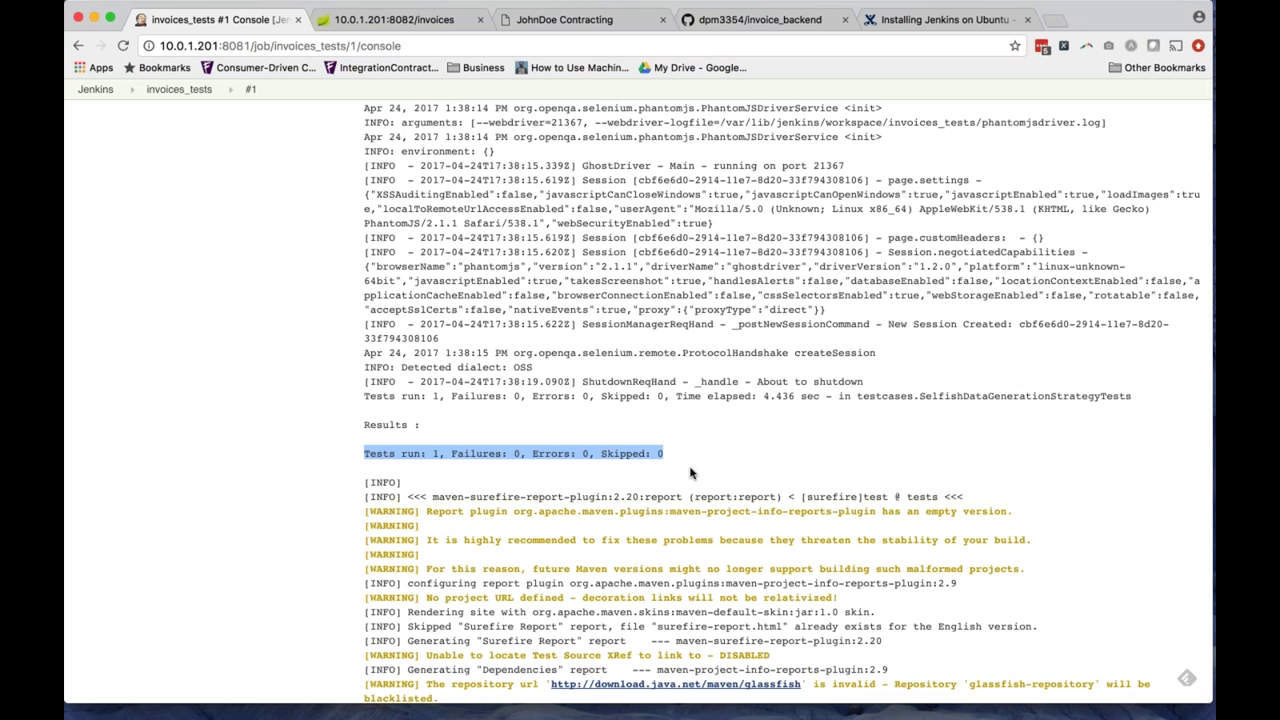
drag(440, 452, 401, 452)
click(516, 452)
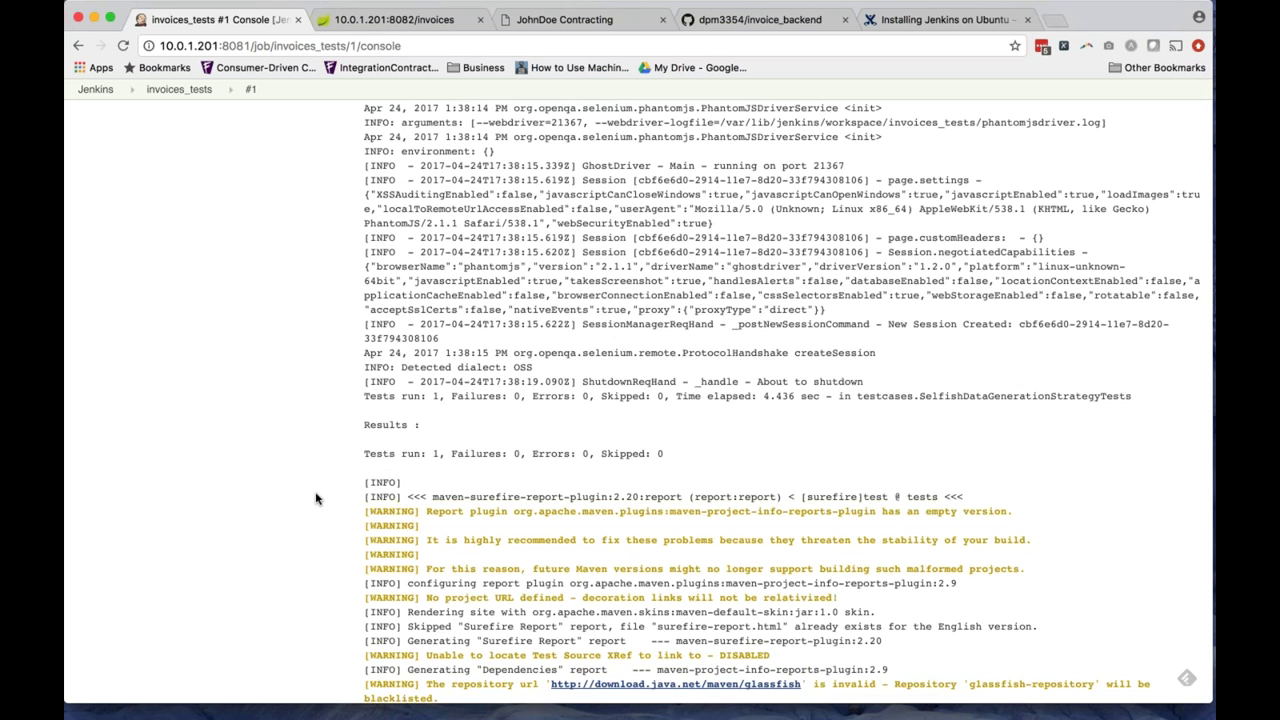
scroll(316, 498, down, 10)
scroll(316, 498, down, 7)
scroll(316, 498, up, 20)
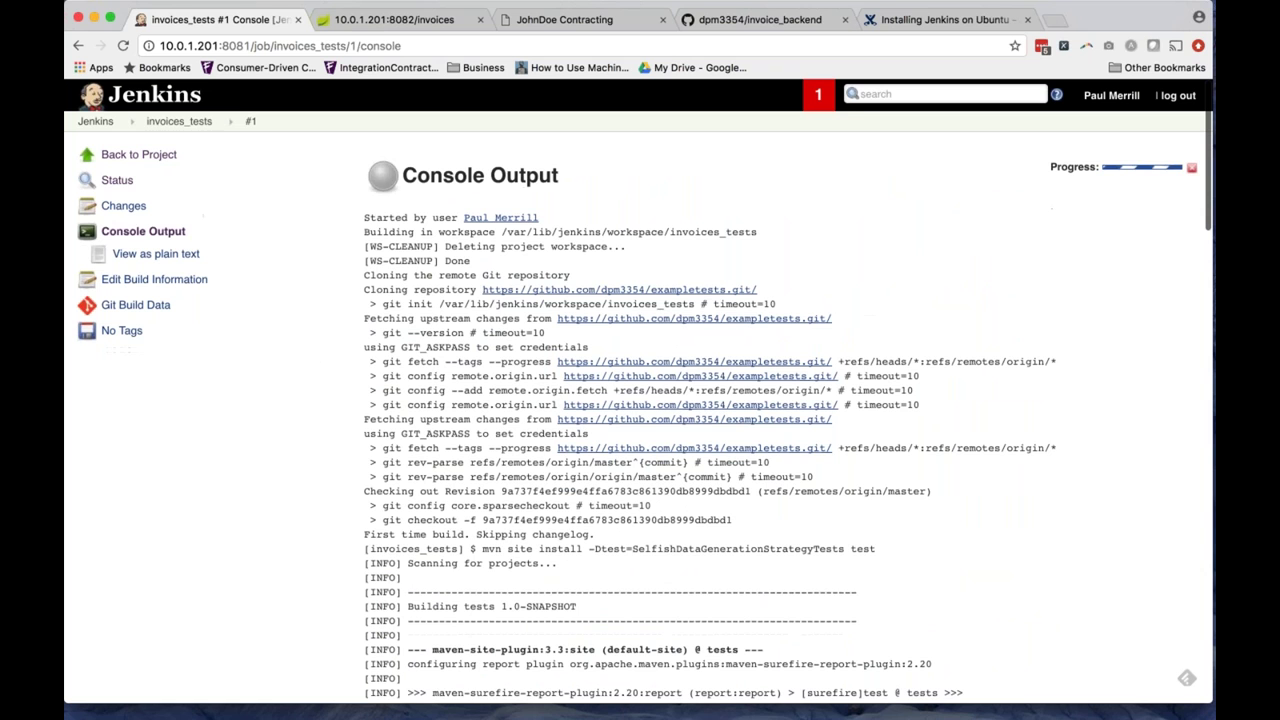
Open build #1's test results and drill down through testcases and SelfishDataGenerationStrategyTests to the addInvoiceTest result.
click(172, 123)
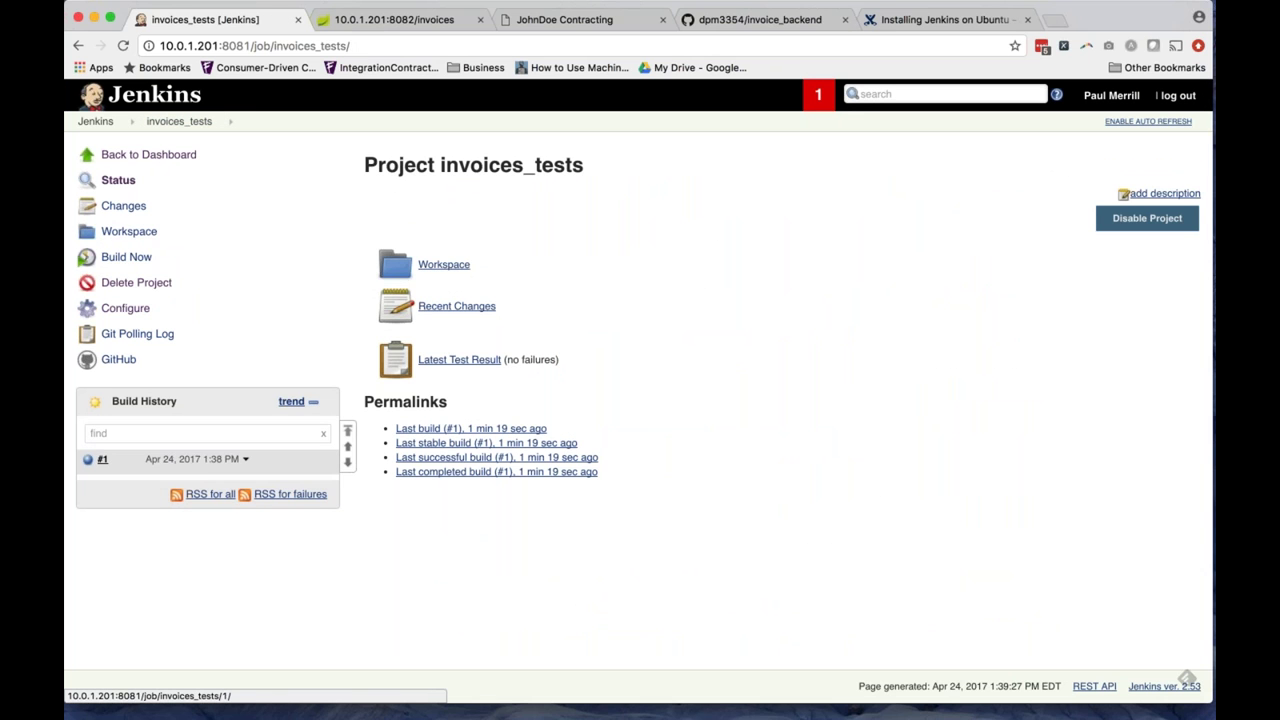
click(193, 460)
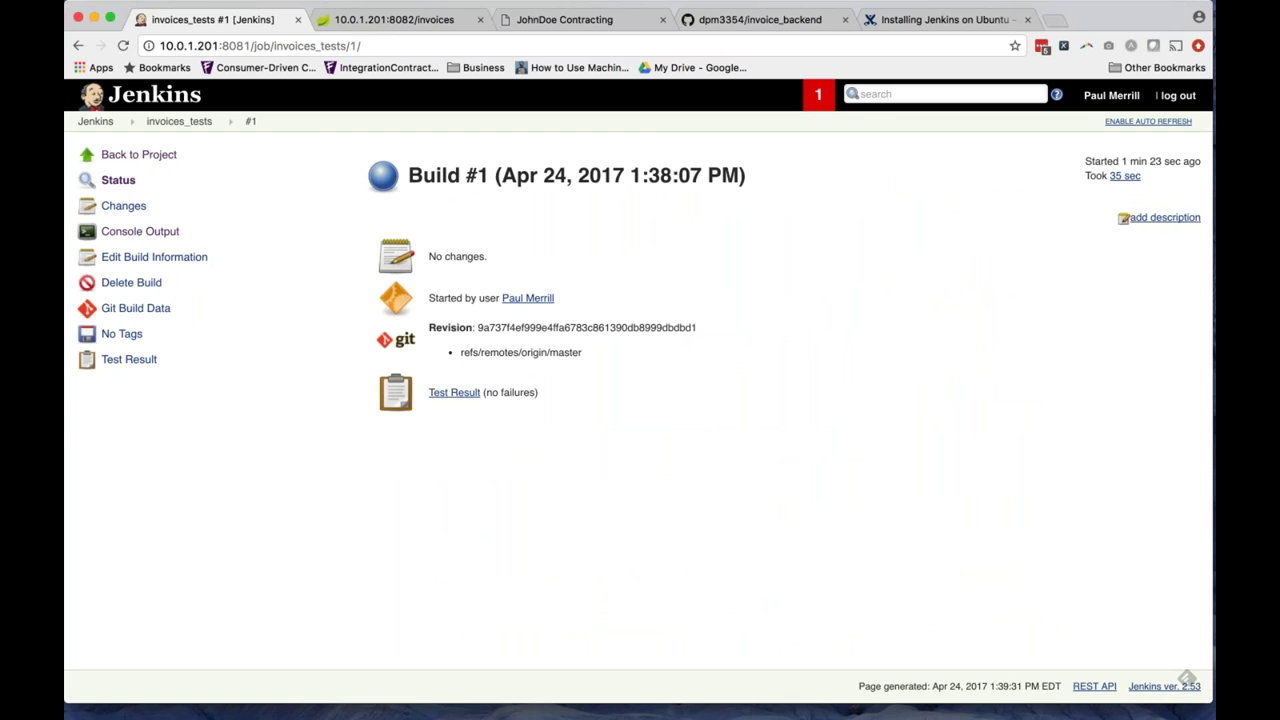
click(456, 394)
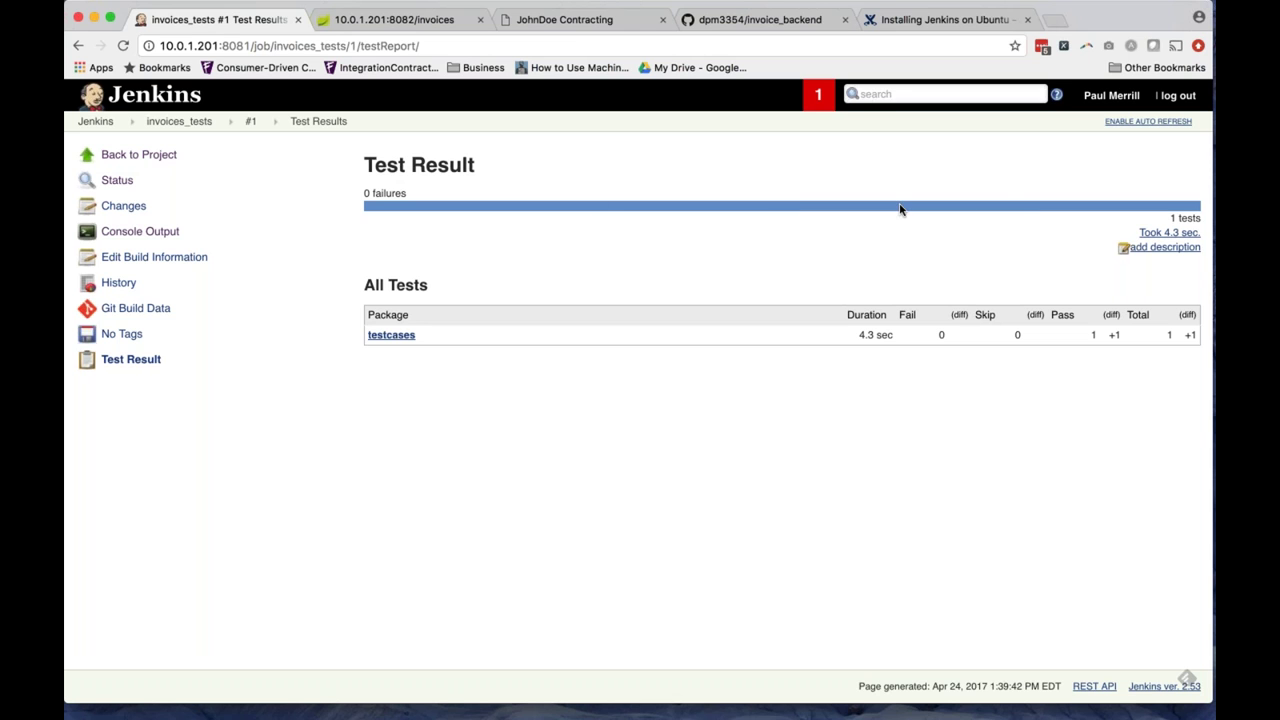
click(393, 336)
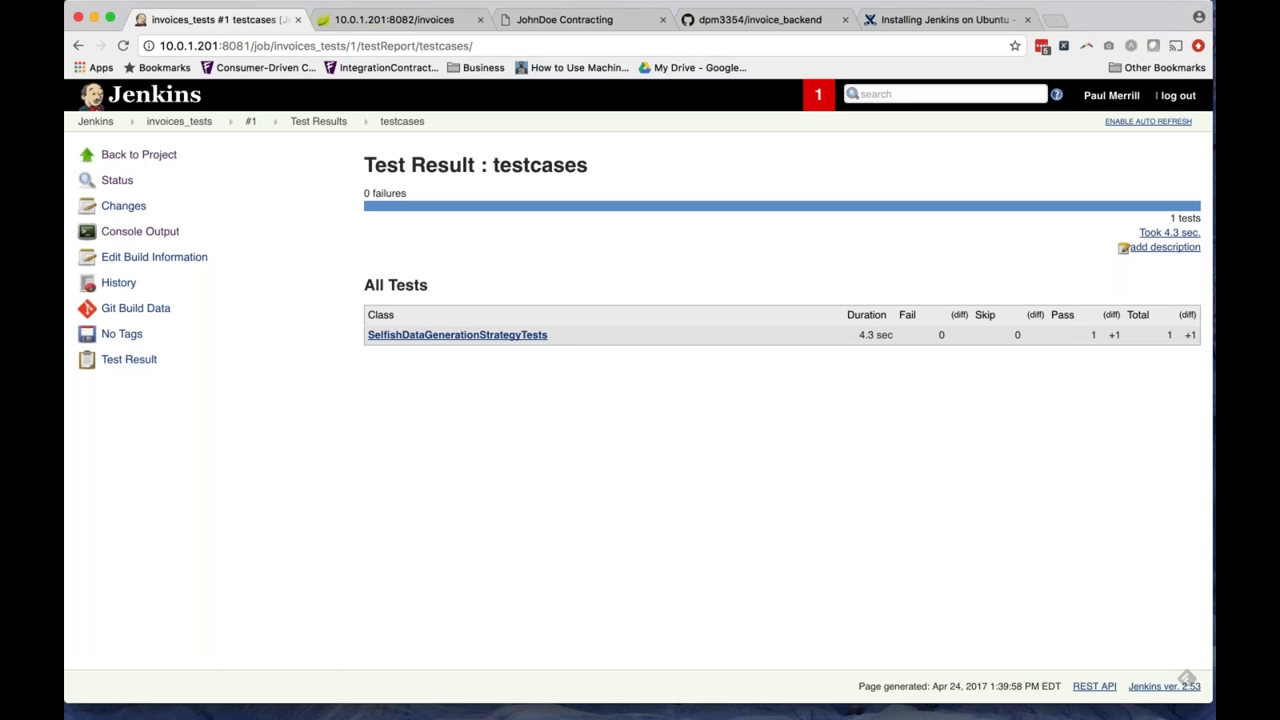
double_click(1116, 335)
click(425, 336)
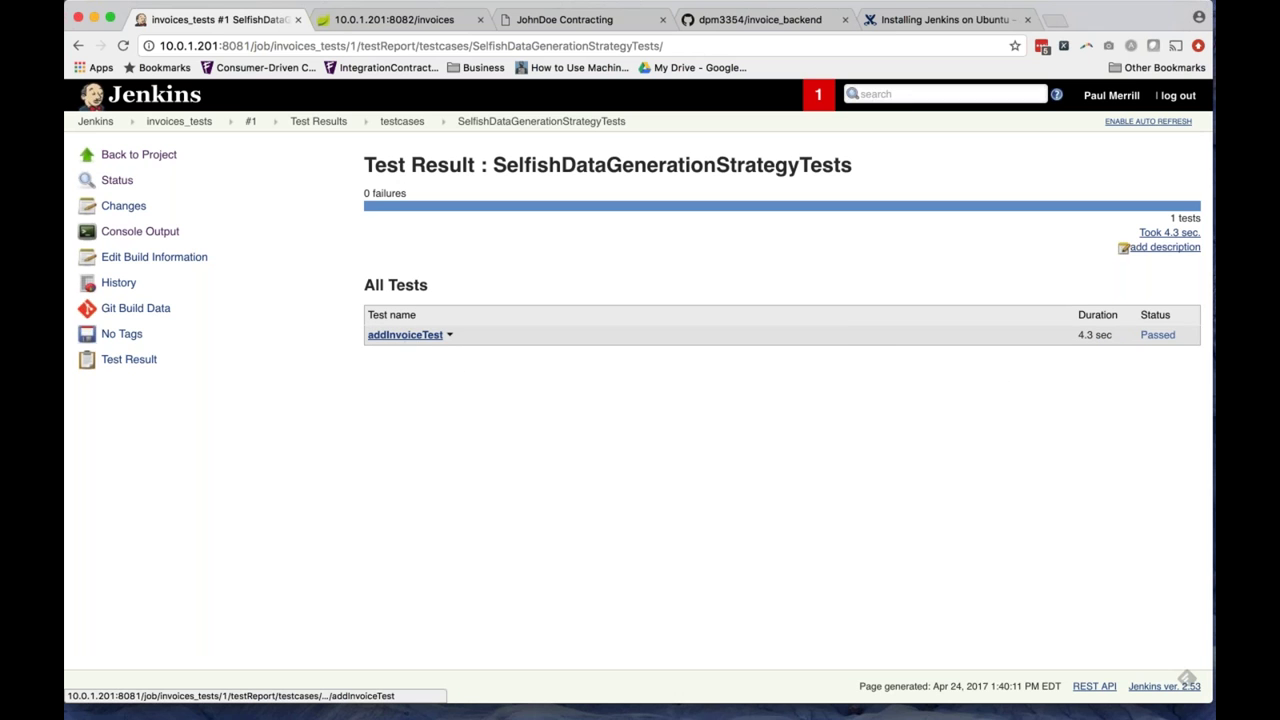
click(415, 335)
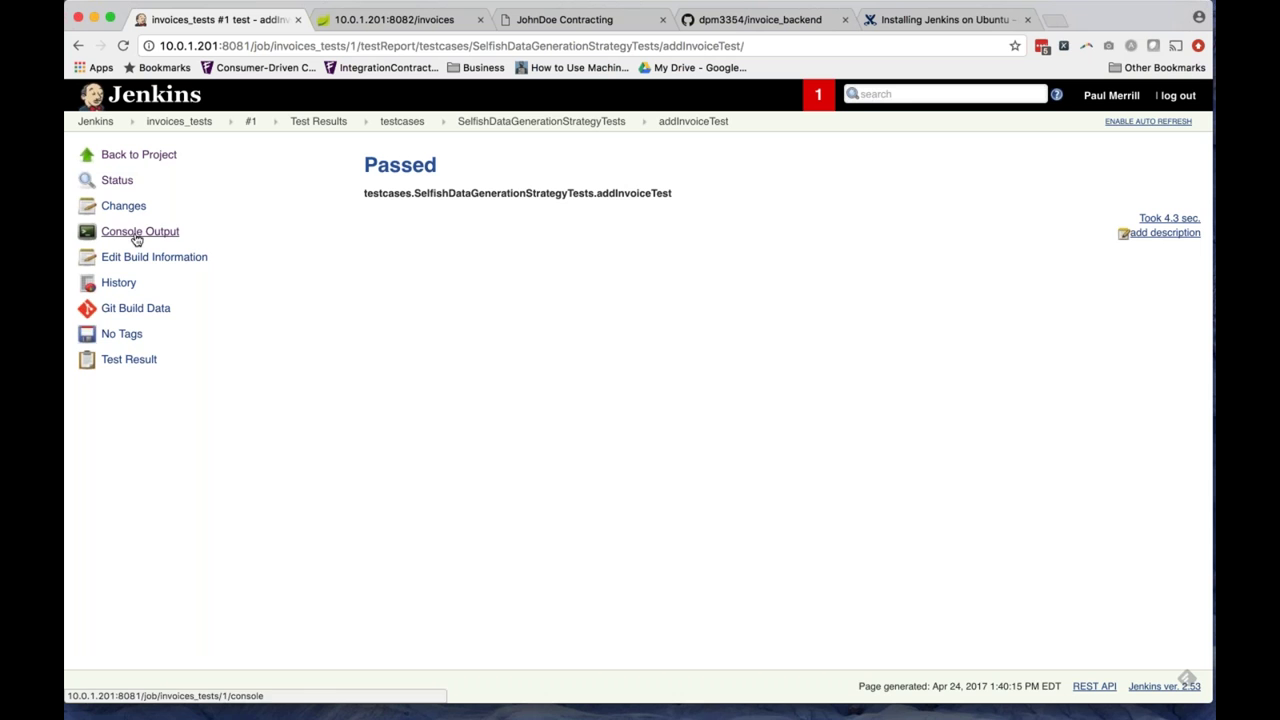
Reload the invoices service page at 10.0.1.201:8082/invoices and check the last invoice records in the returned data.
click(377, 22)
click(240, 20)
click(330, 22)
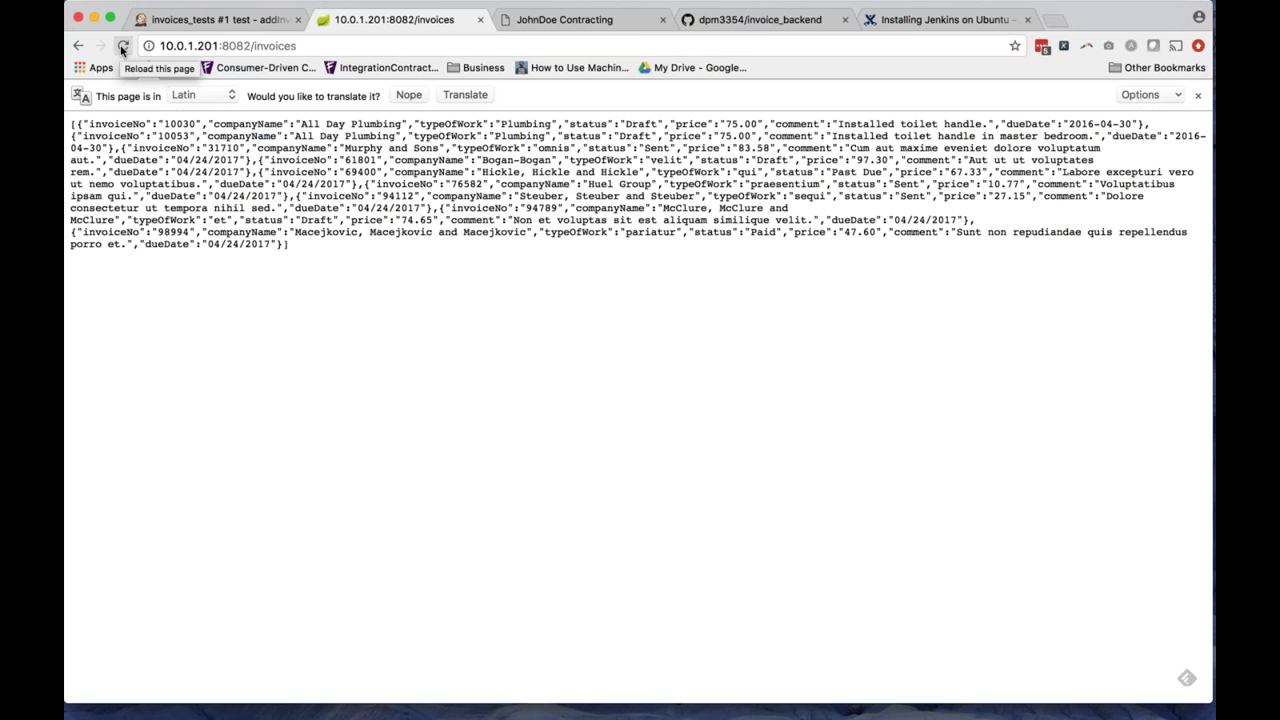
click(122, 47)
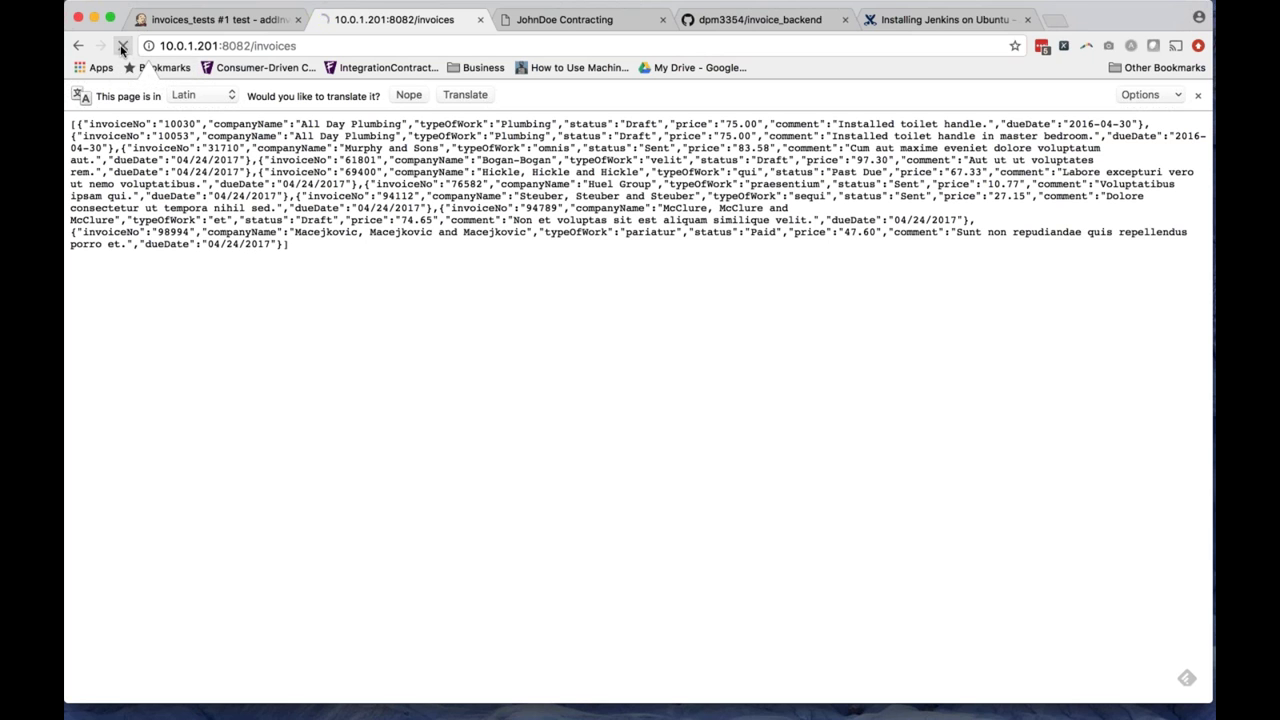
drag(1006, 244, 933, 245)
click(817, 244)
drag(478, 244, 772, 245)
click(806, 245)
drag(858, 244, 565, 245)
Return from the invoices service page to the addInvoiceTest result in Jenkins.
click(82, 47)
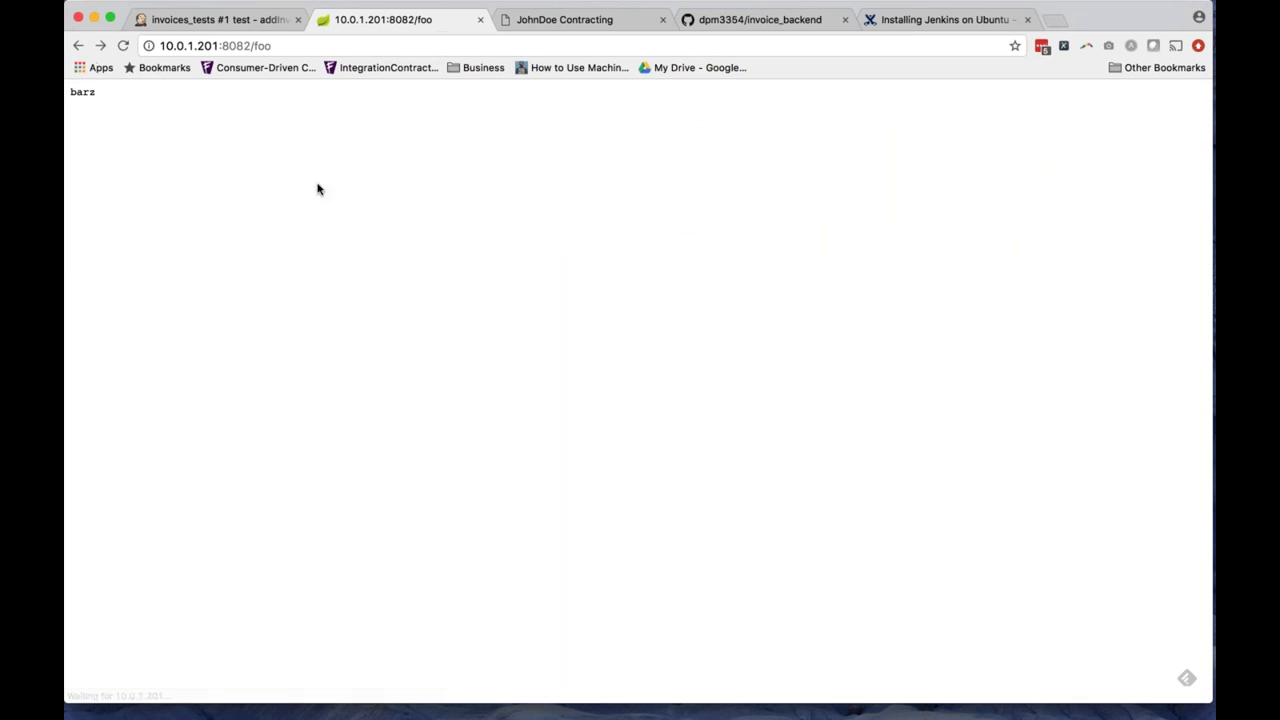
click(101, 46)
click(157, 28)
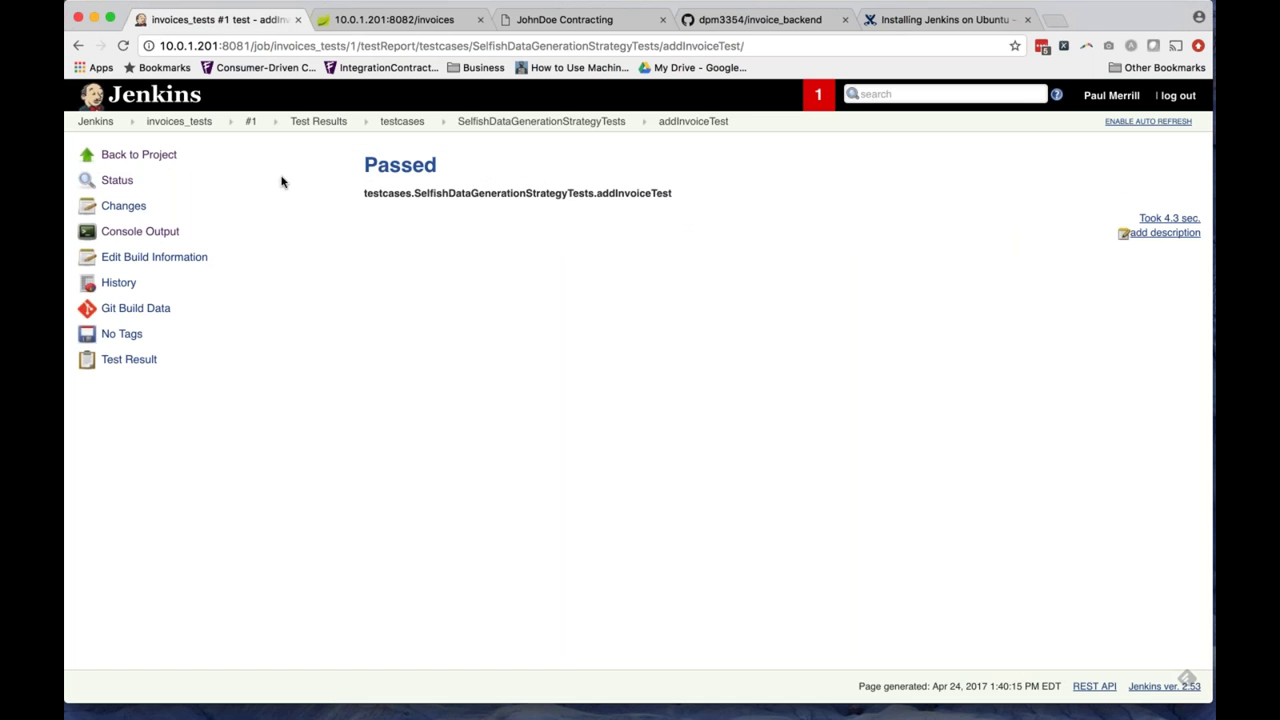
Switch to the JohnDoe Contracting Invoice Manager, refresh its invoices list and highlight the company name of the last invoice.
click(606, 20)
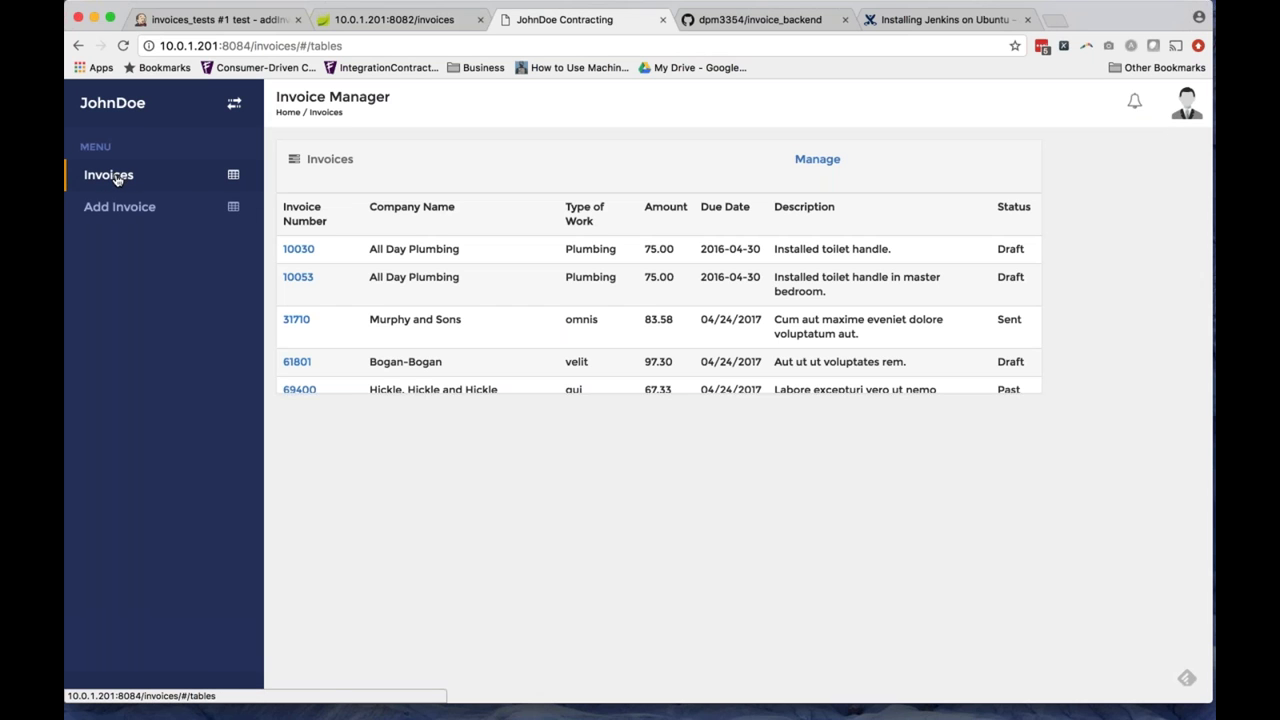
click(118, 207)
click(108, 175)
scroll(660, 300, down, 10)
drag(370, 348, 460, 365)
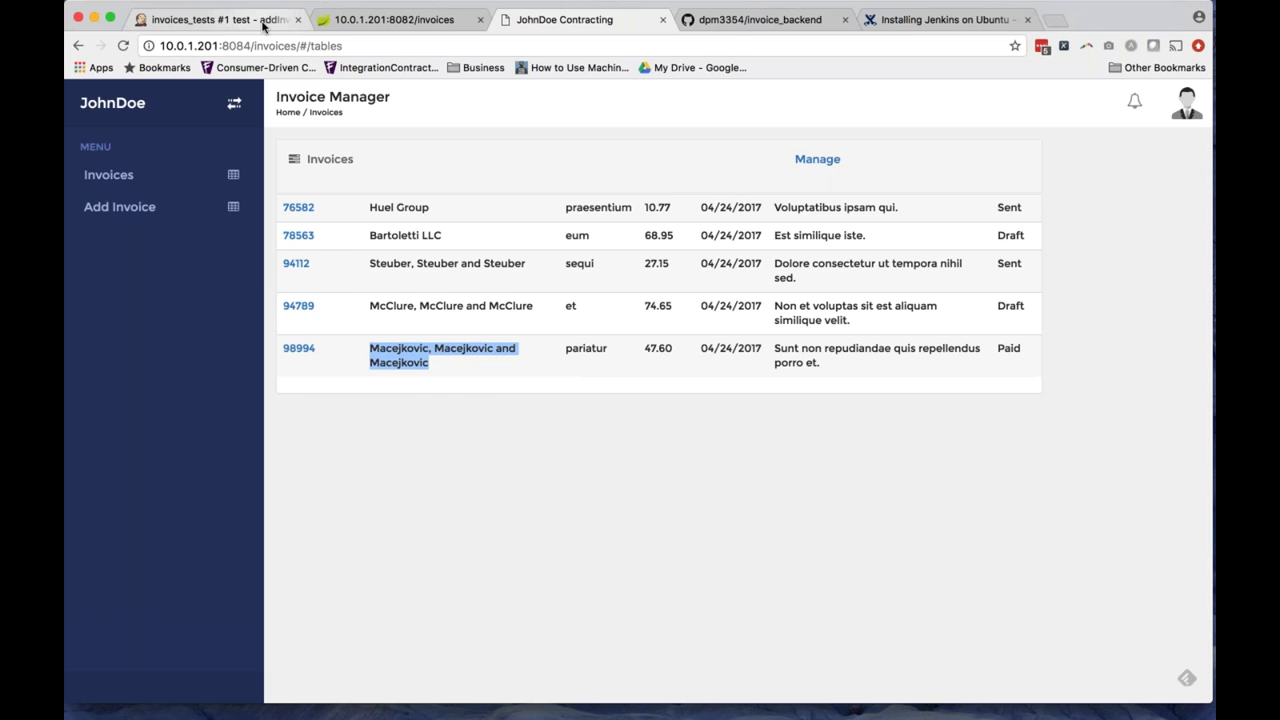
Return to Jenkins and go back to the dashboard listing all jobs.
click(265, 22)
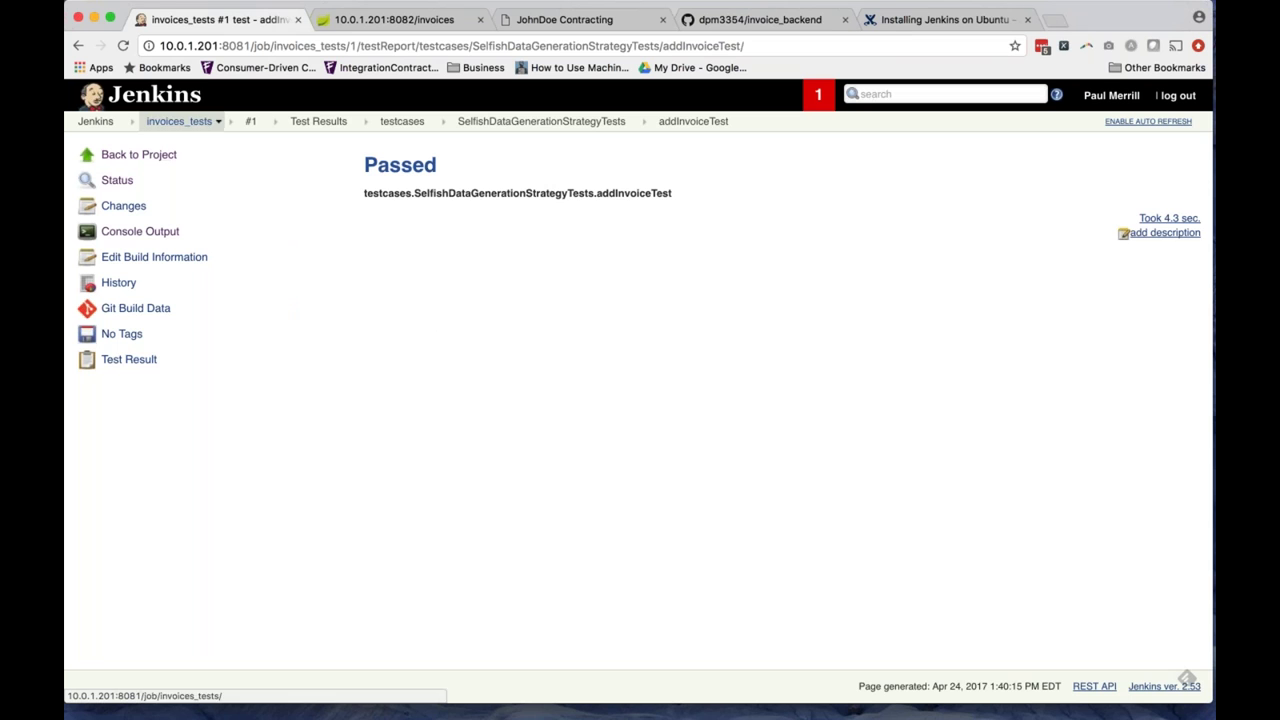
click(96, 121)
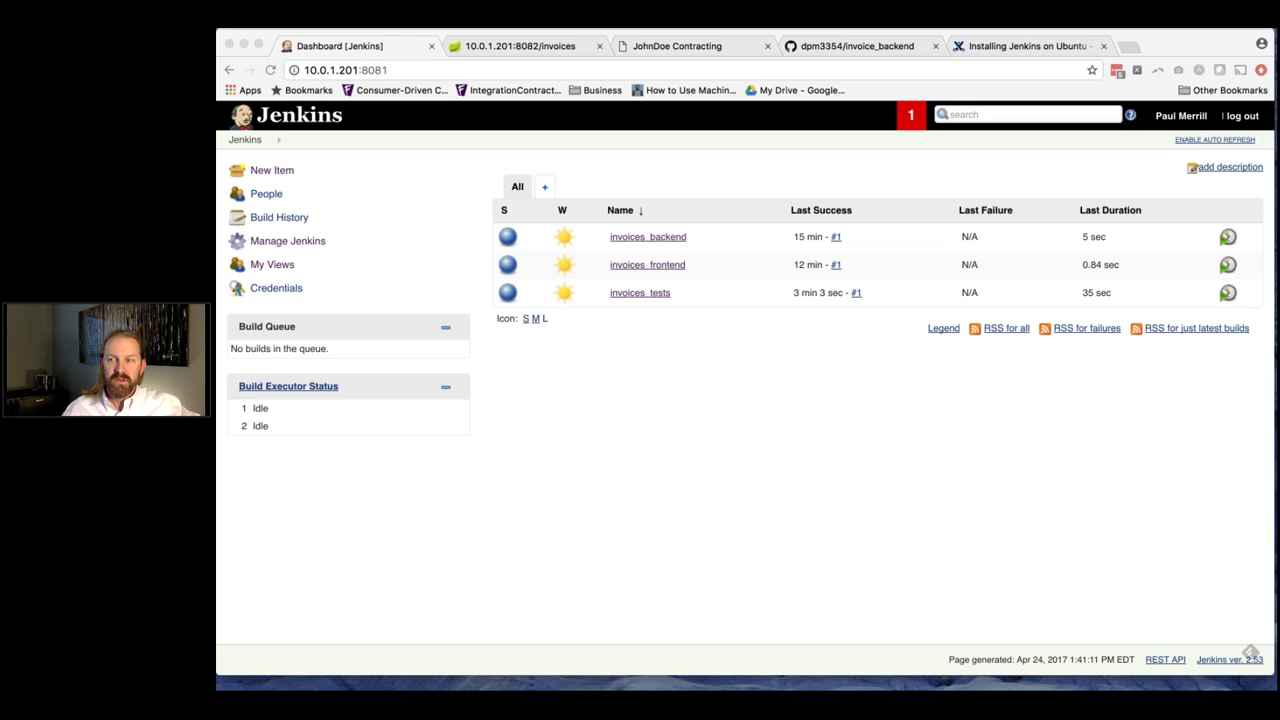
click(800, 407)
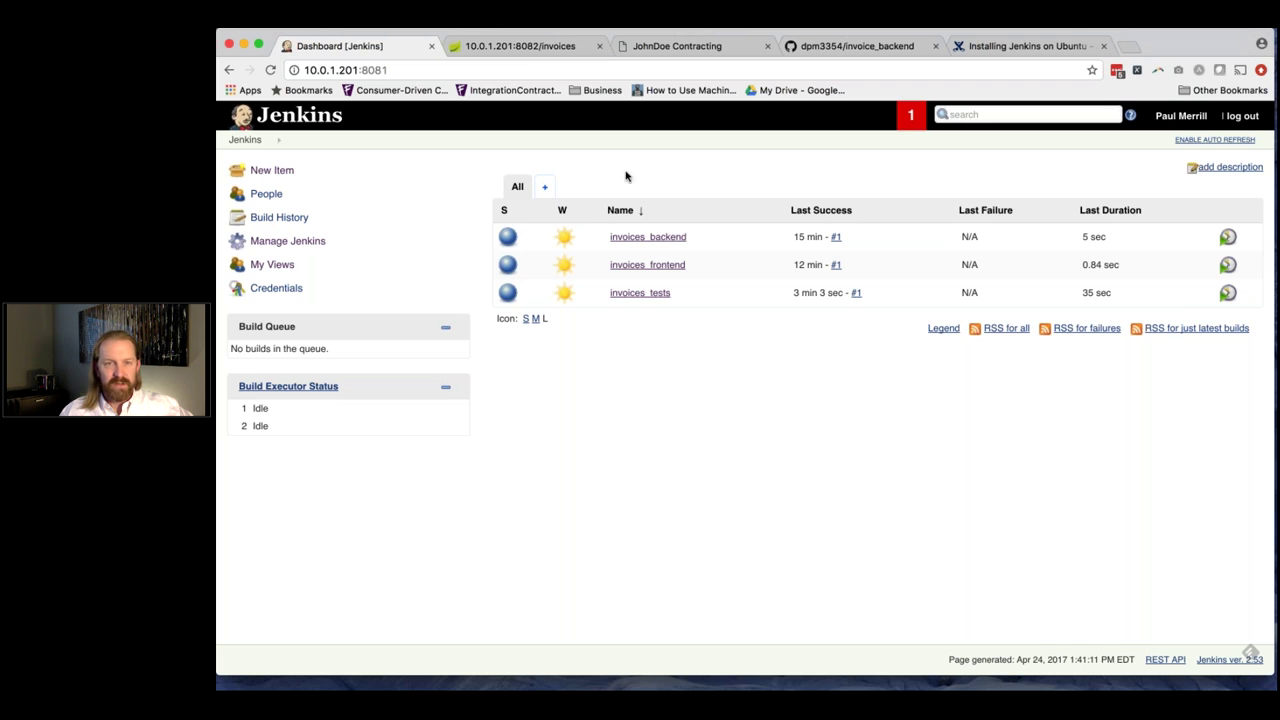
click(863, 48)
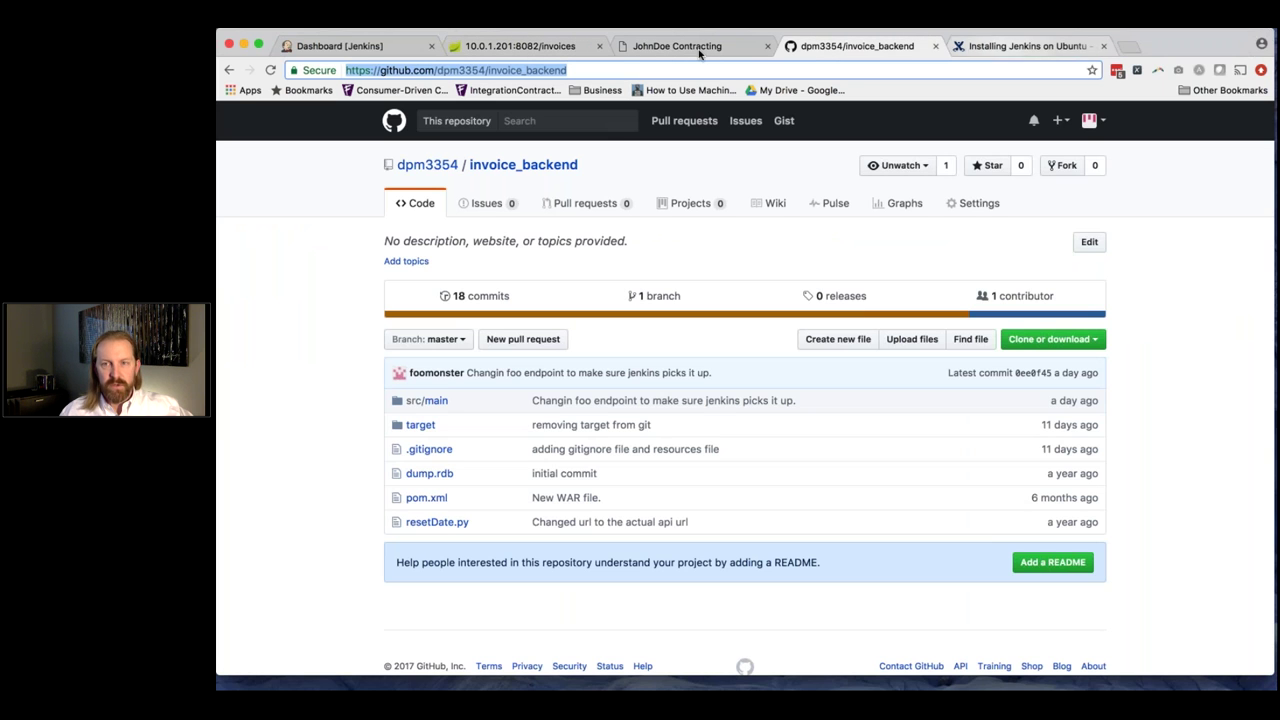
click(343, 48)
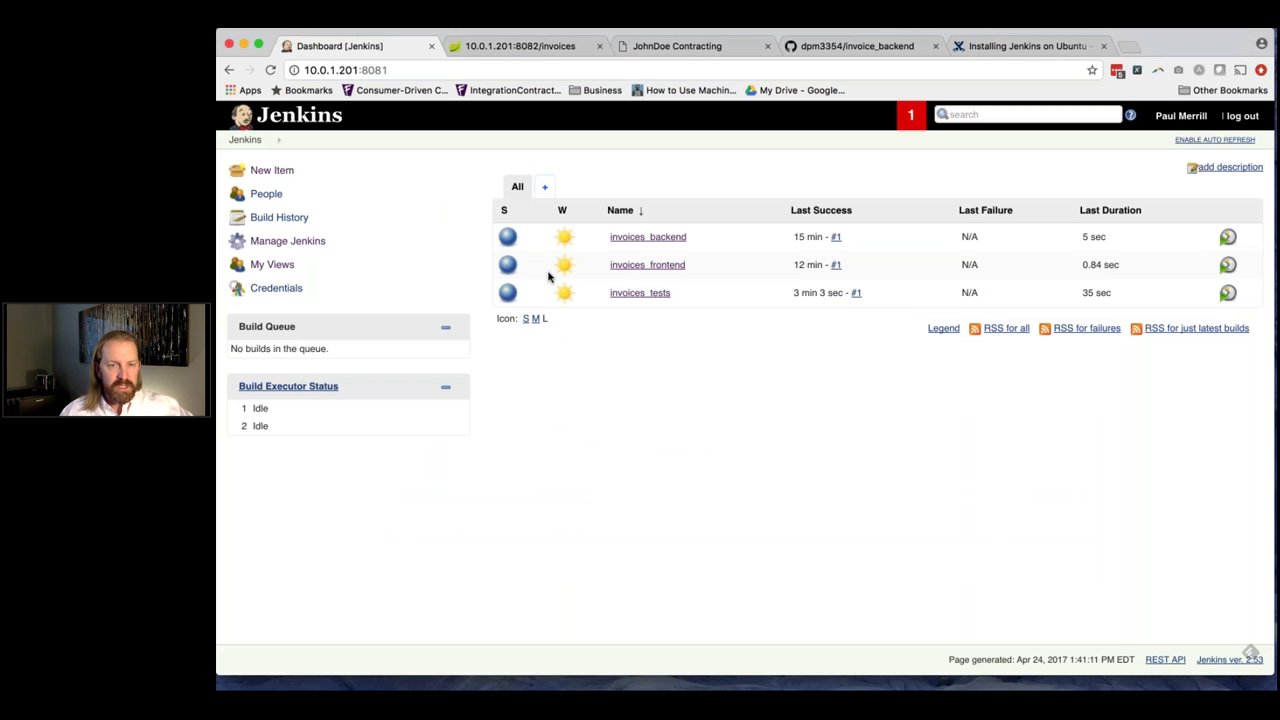
click(650, 296)
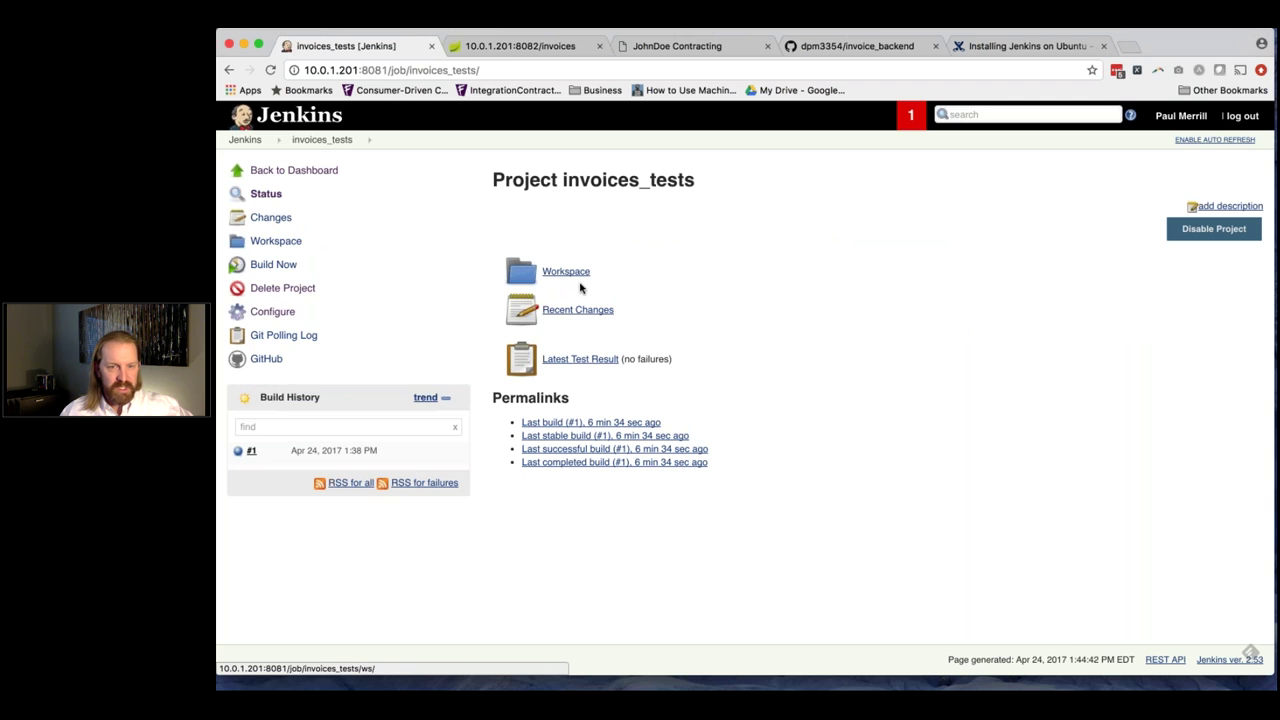
click(268, 311)
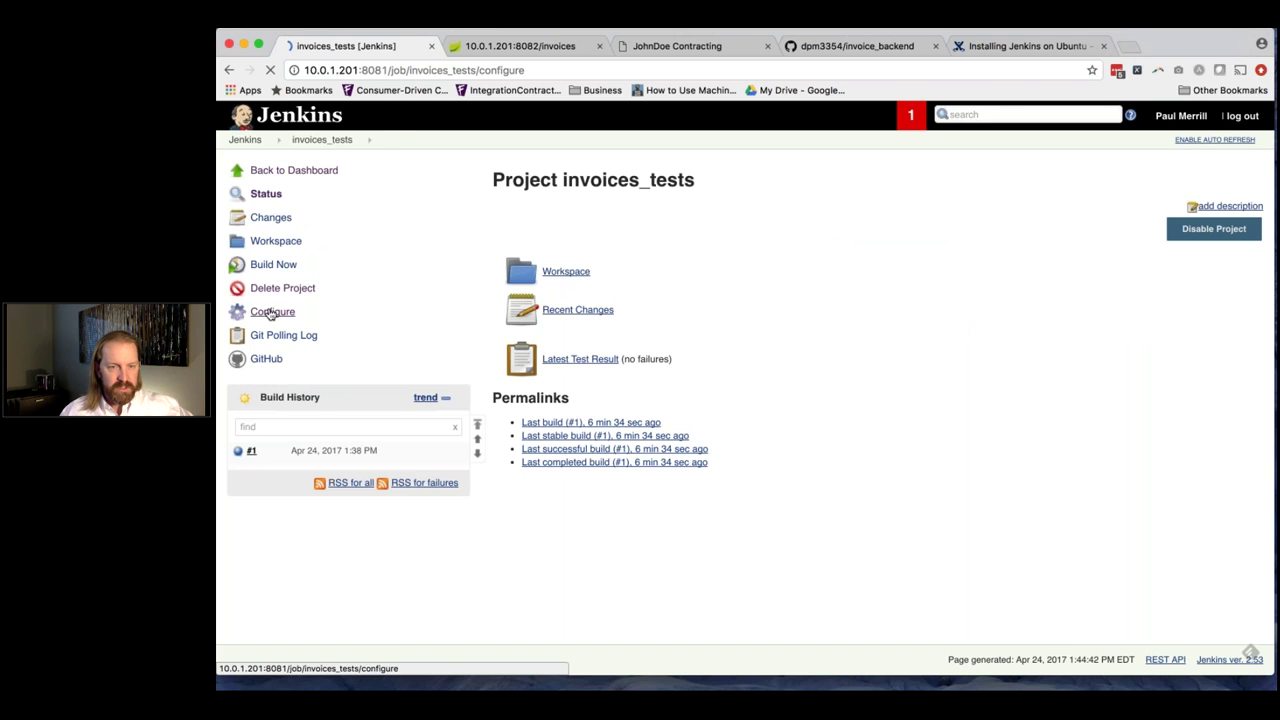
click(245, 139)
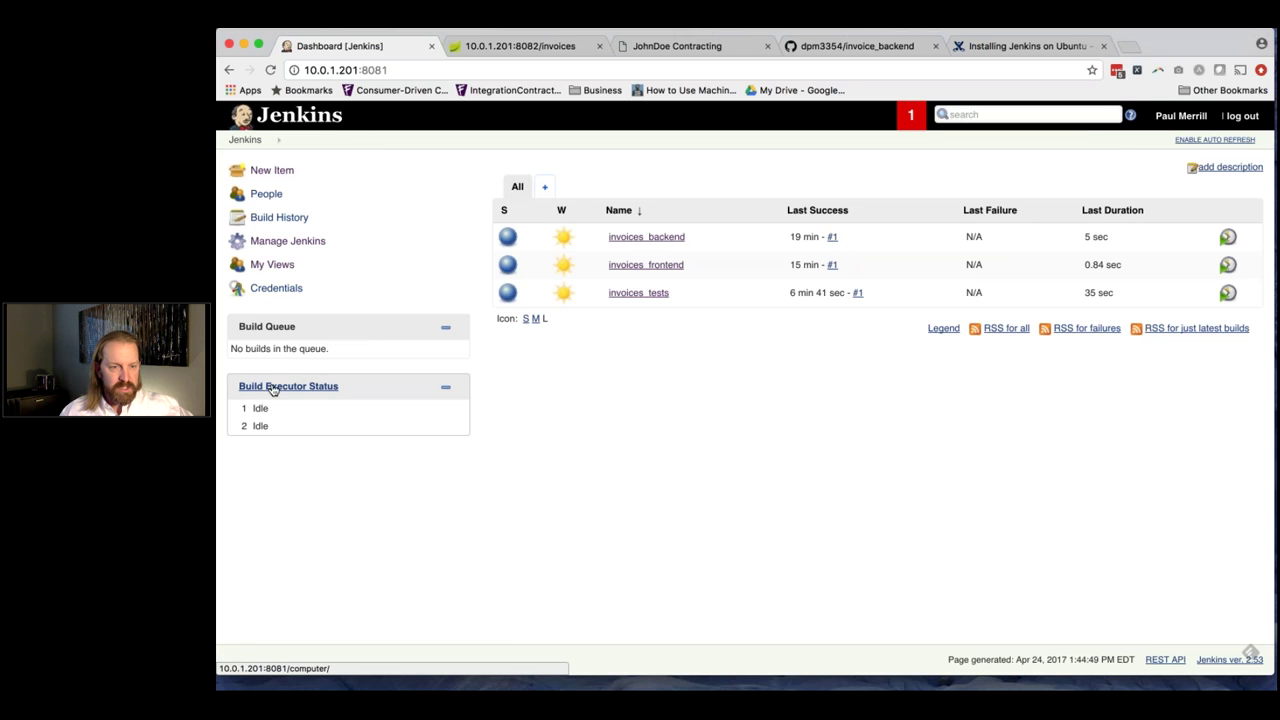
Open the console output of build #1 of the invoices_tests job.
click(644, 296)
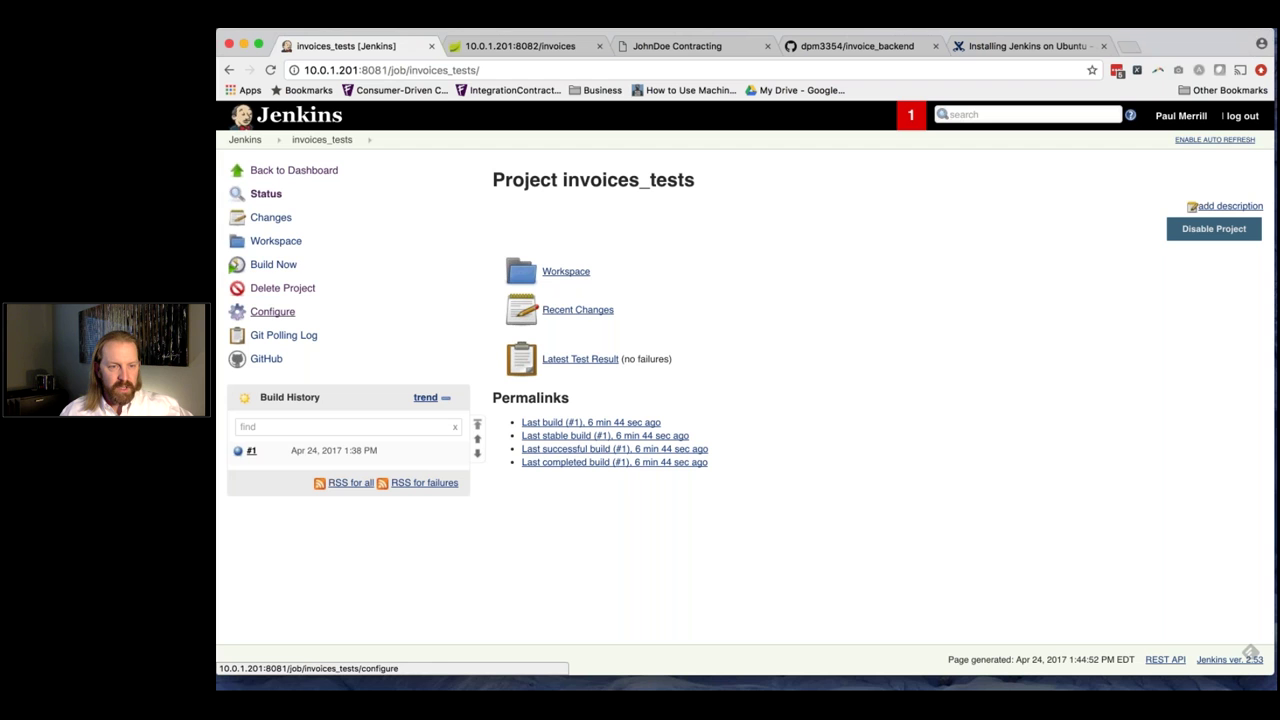
click(320, 450)
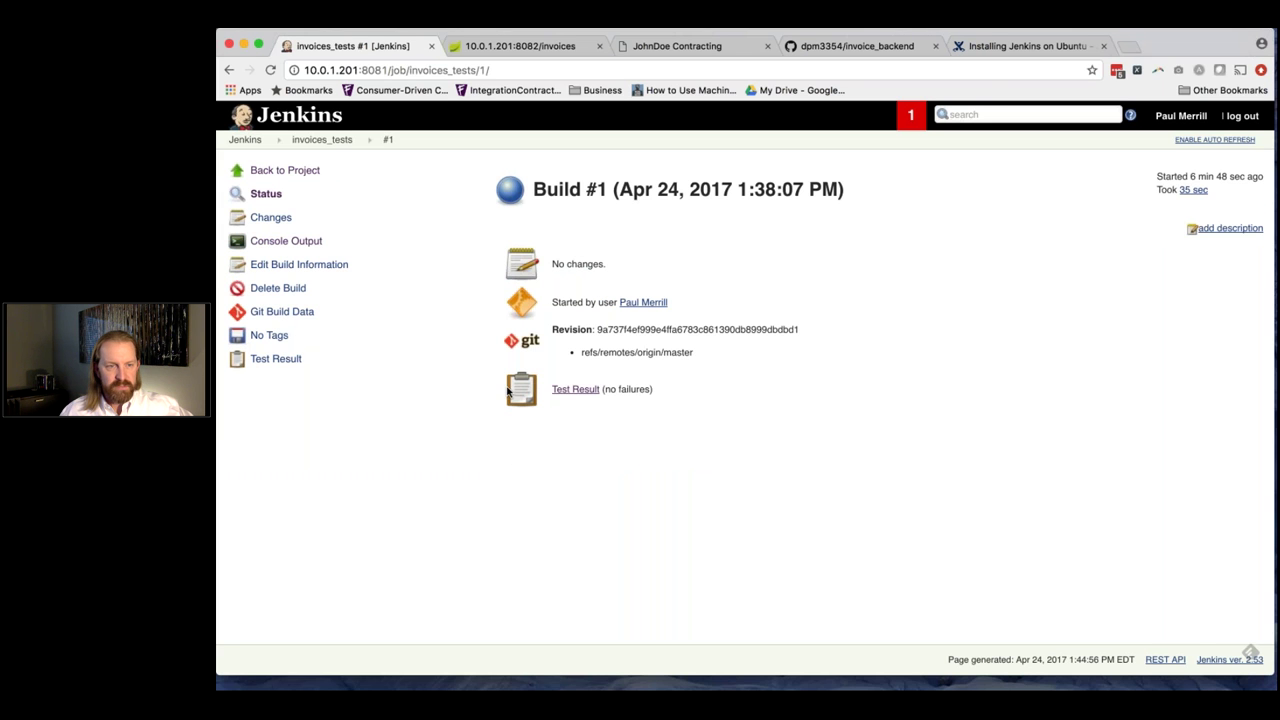
click(286, 241)
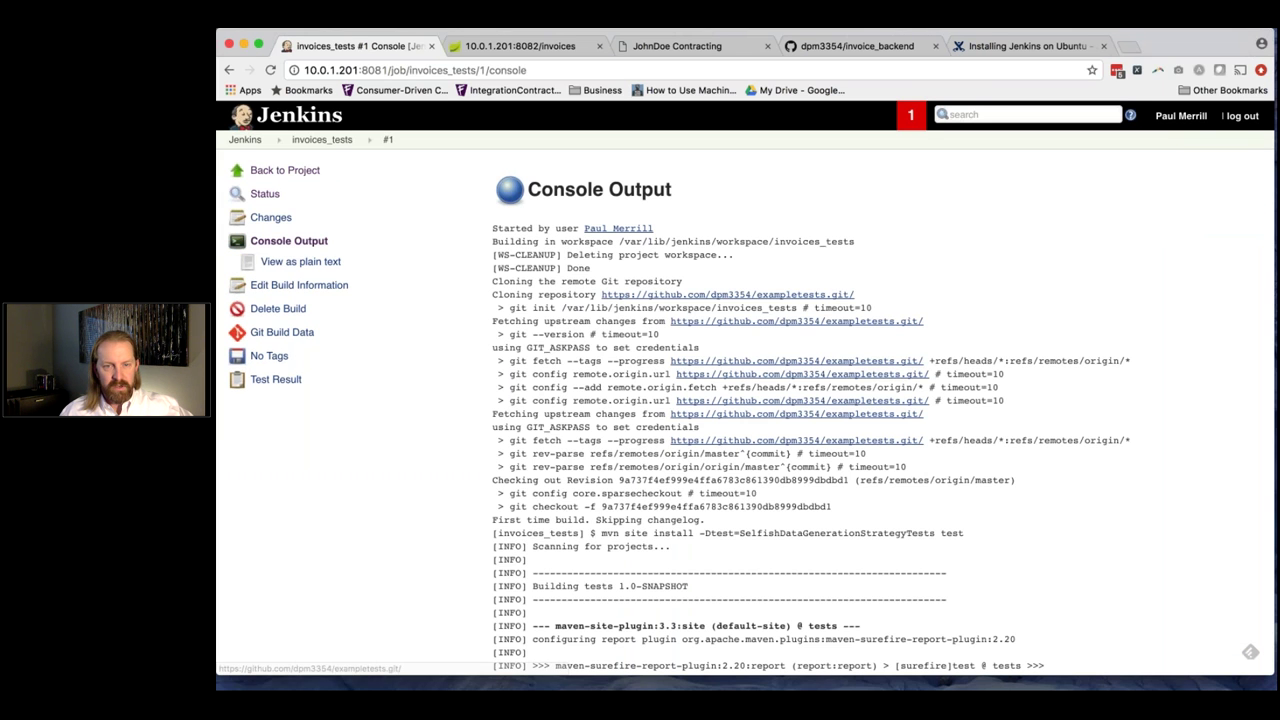
Examine the Git checkout and Maven build phases in the console log, and highlight the main compile phase's message.
scroll(746, 388, down, 1)
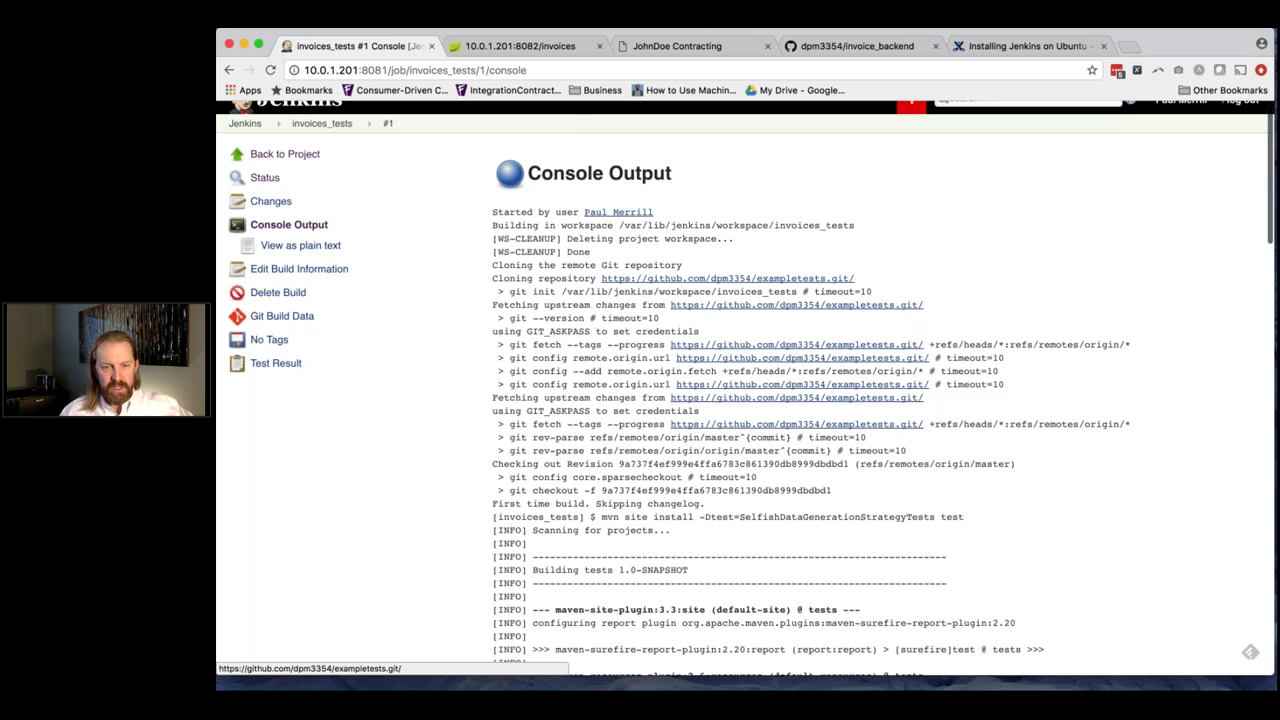
scroll(749, 390, down, 8)
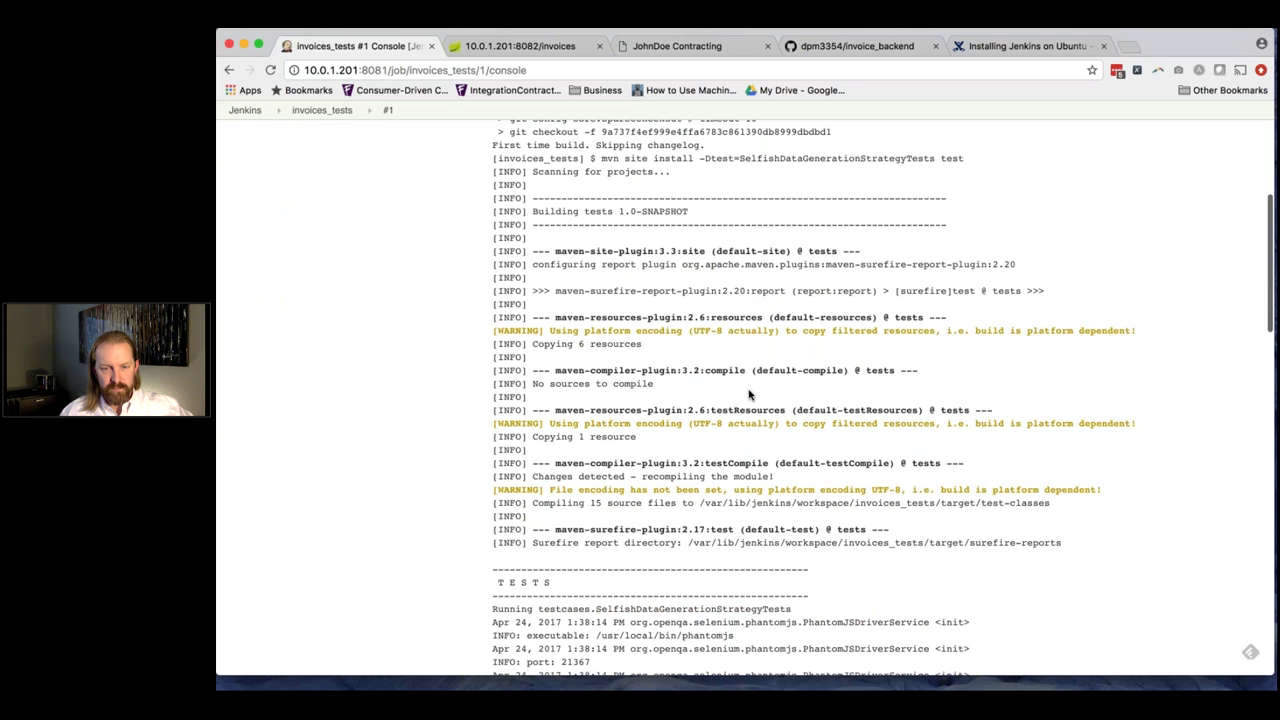
scroll(749, 395, down, 2)
double_click(719, 449)
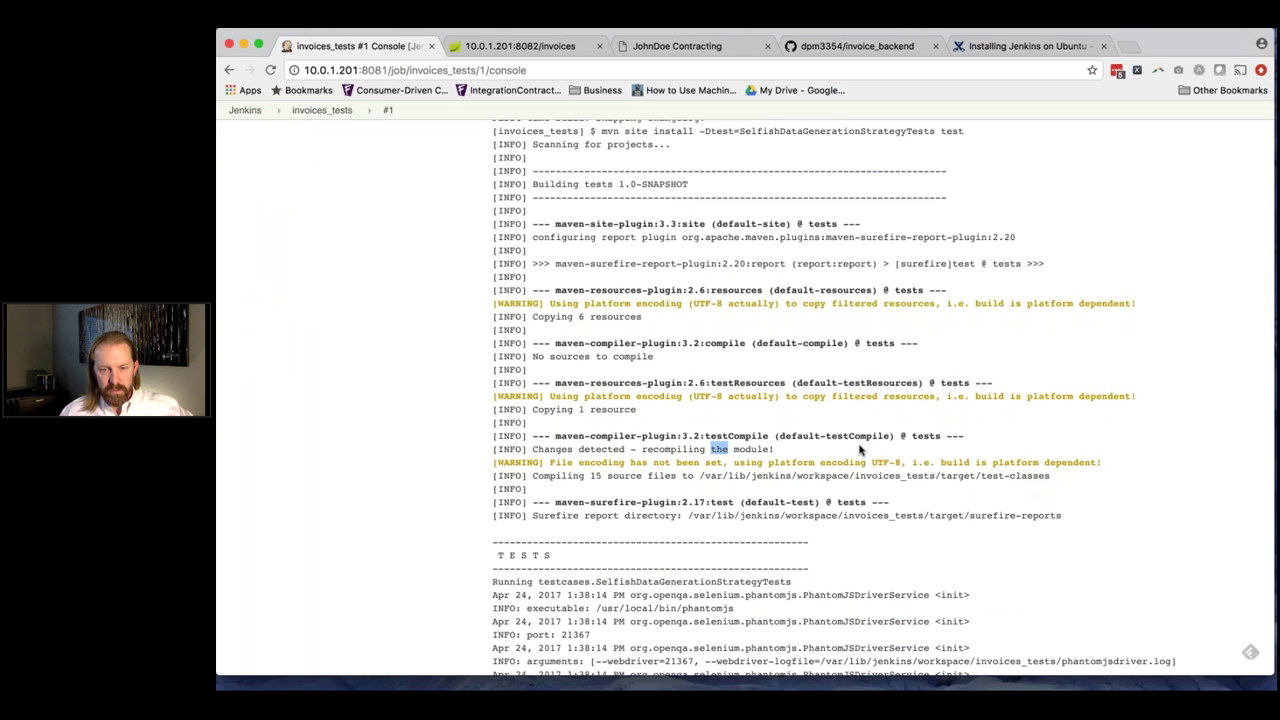
scroll(858, 450, up, 1)
scroll(858, 450, up, 3)
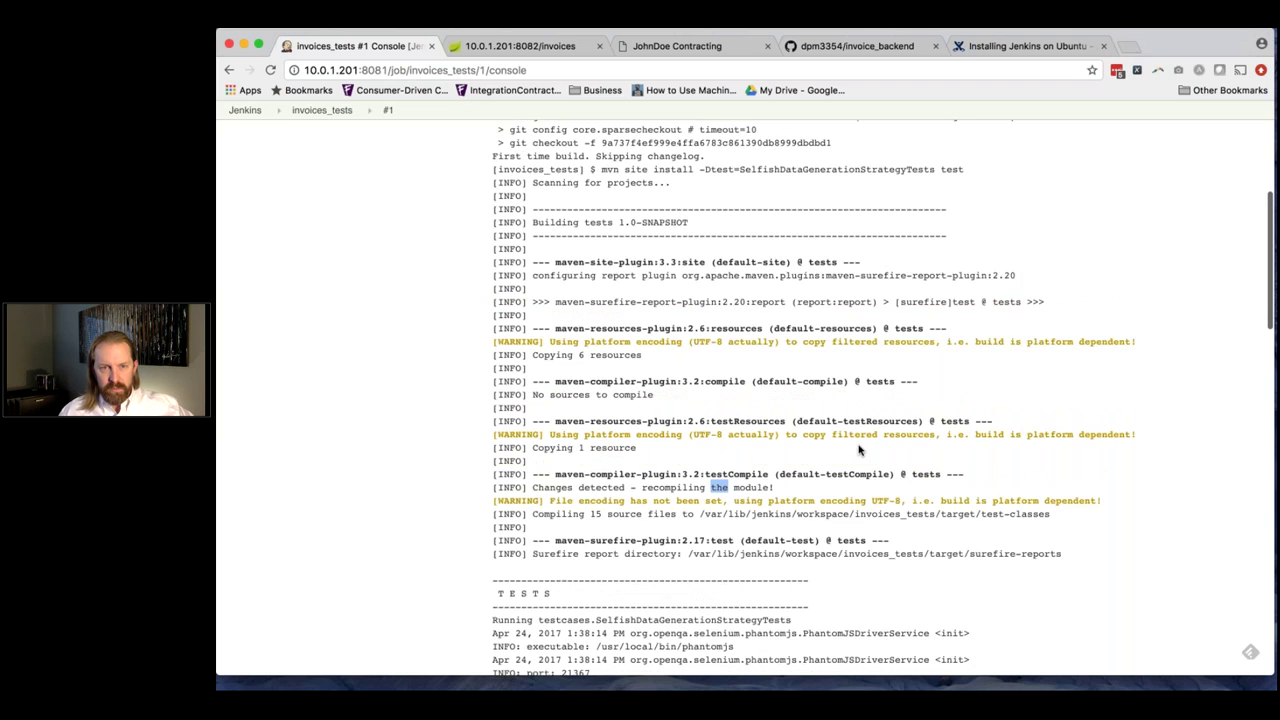
scroll(858, 450, up, 2)
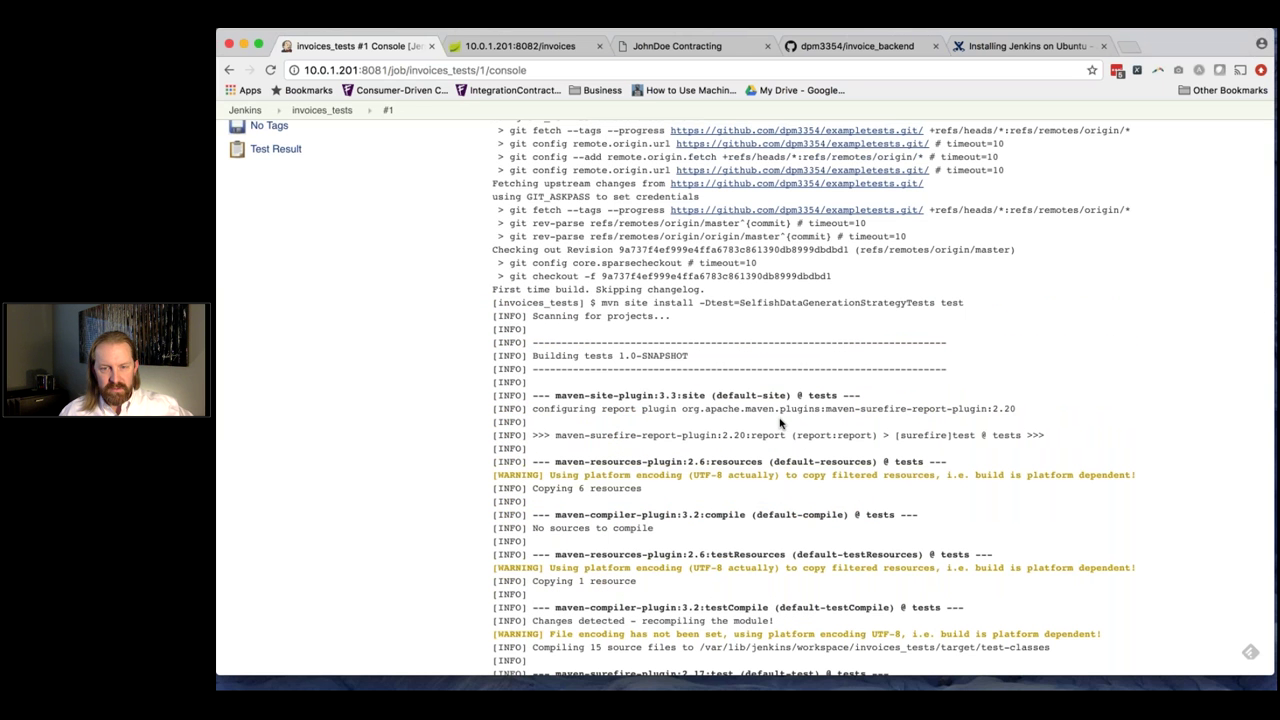
scroll(781, 423, down, 3)
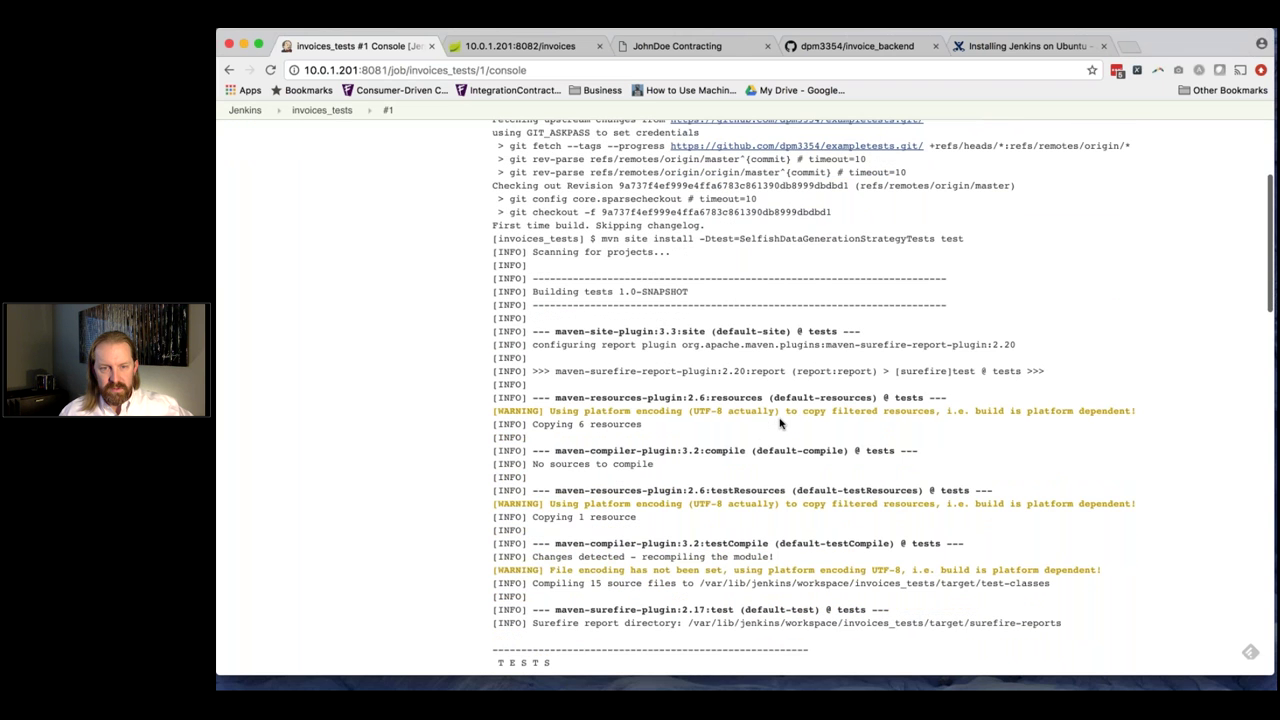
scroll(712, 396, down, 1)
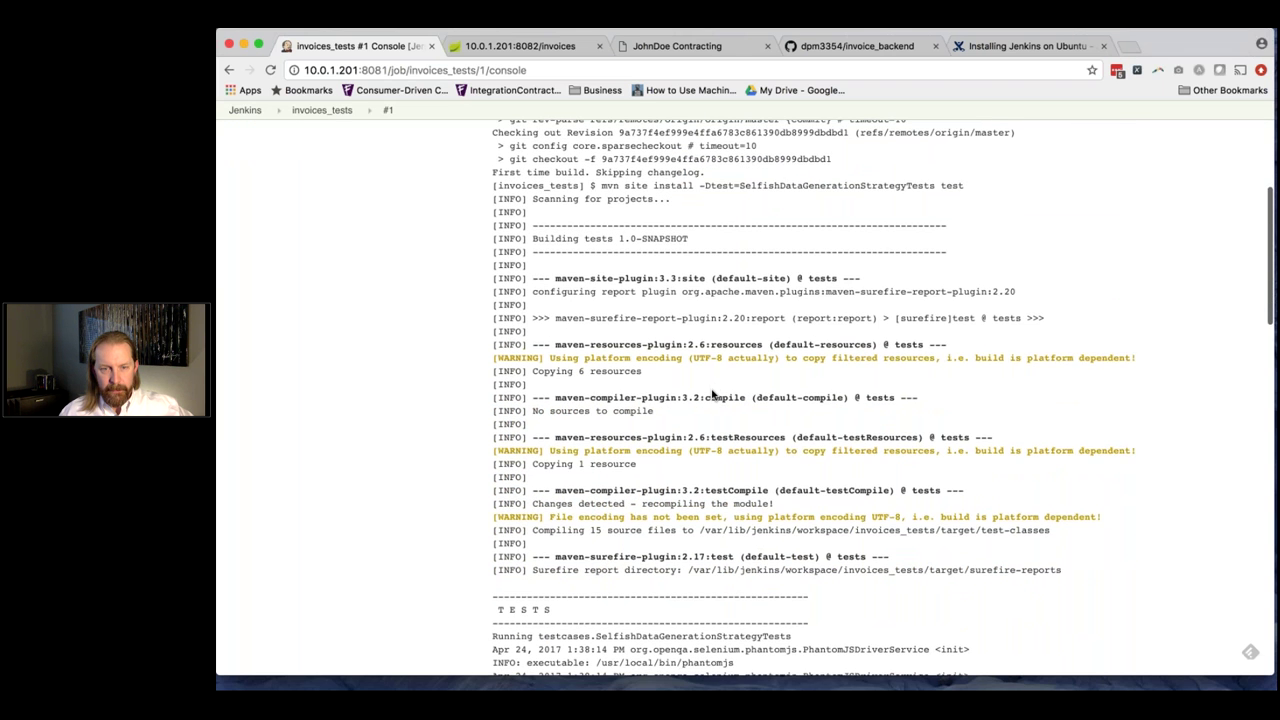
scroll(712, 396, down, 2)
drag(655, 331, 530, 333)
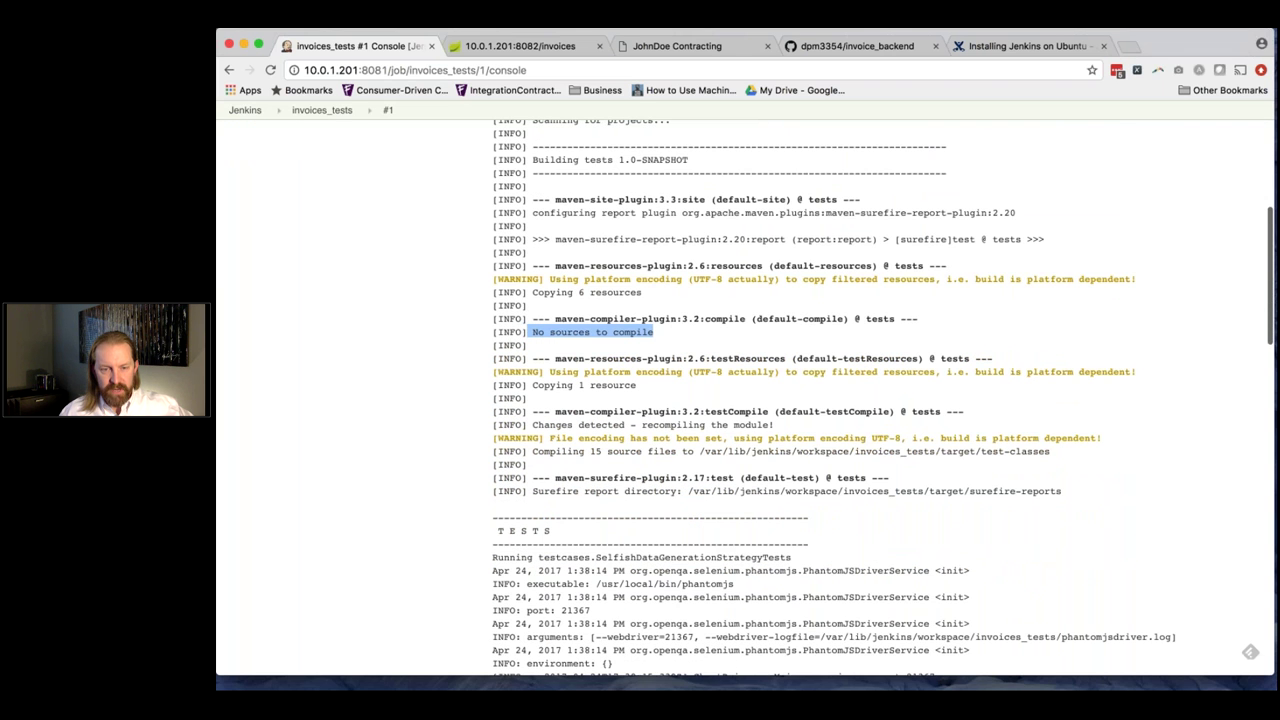
Look over the SelfishDataGenerationStrategyTests run in the log and return to the checkout lines and mvn command near its beginning.
scroll(710, 412, down, 3)
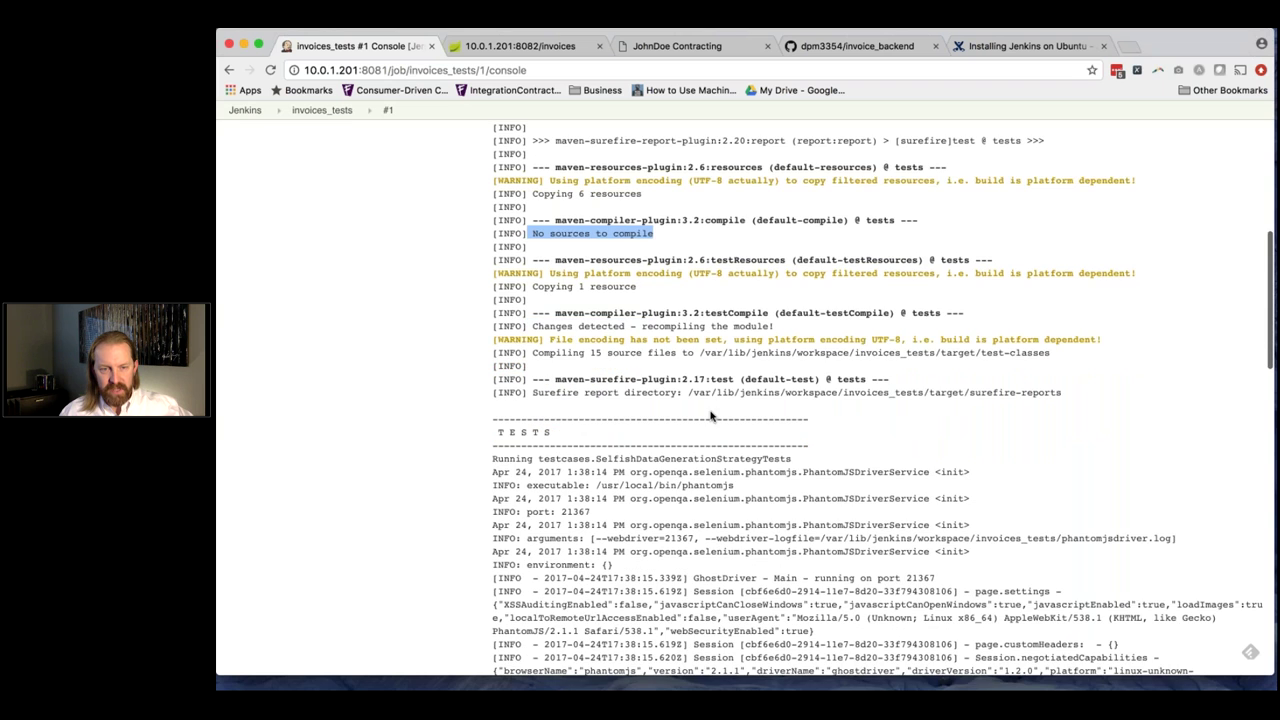
scroll(712, 416, down, 5)
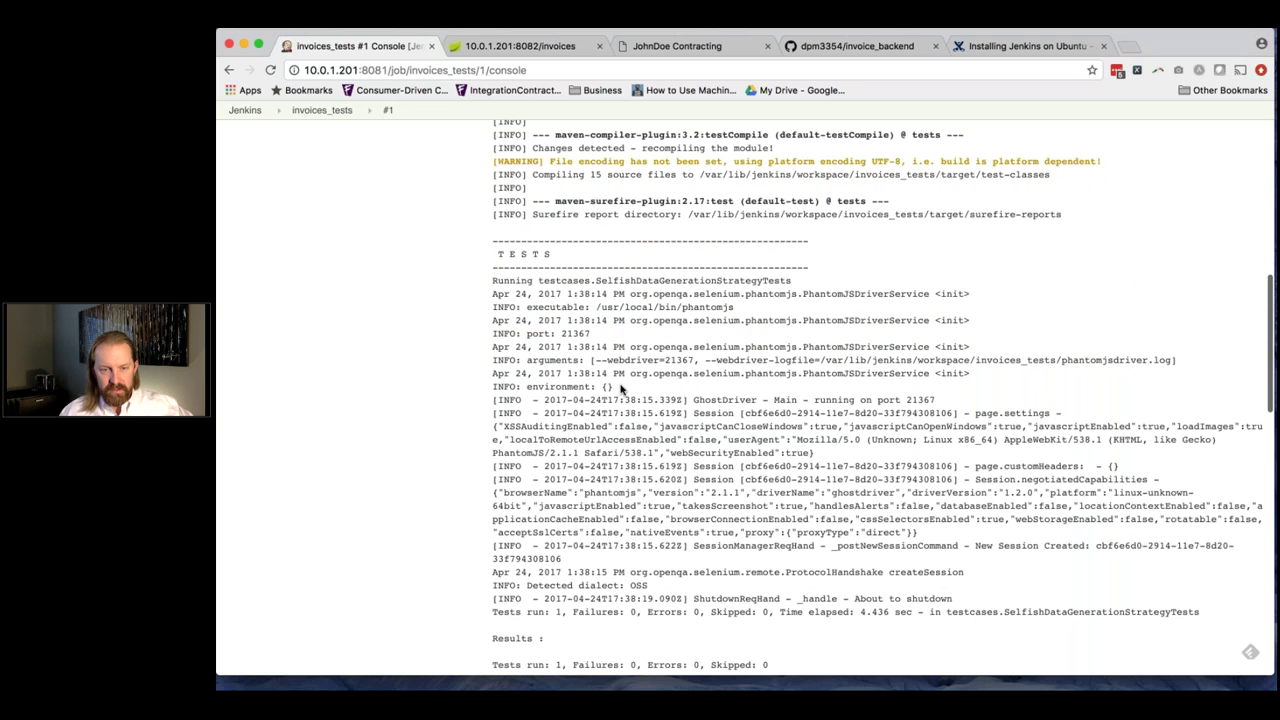
scroll(621, 388, down, 1)
scroll(621, 388, down, 1)
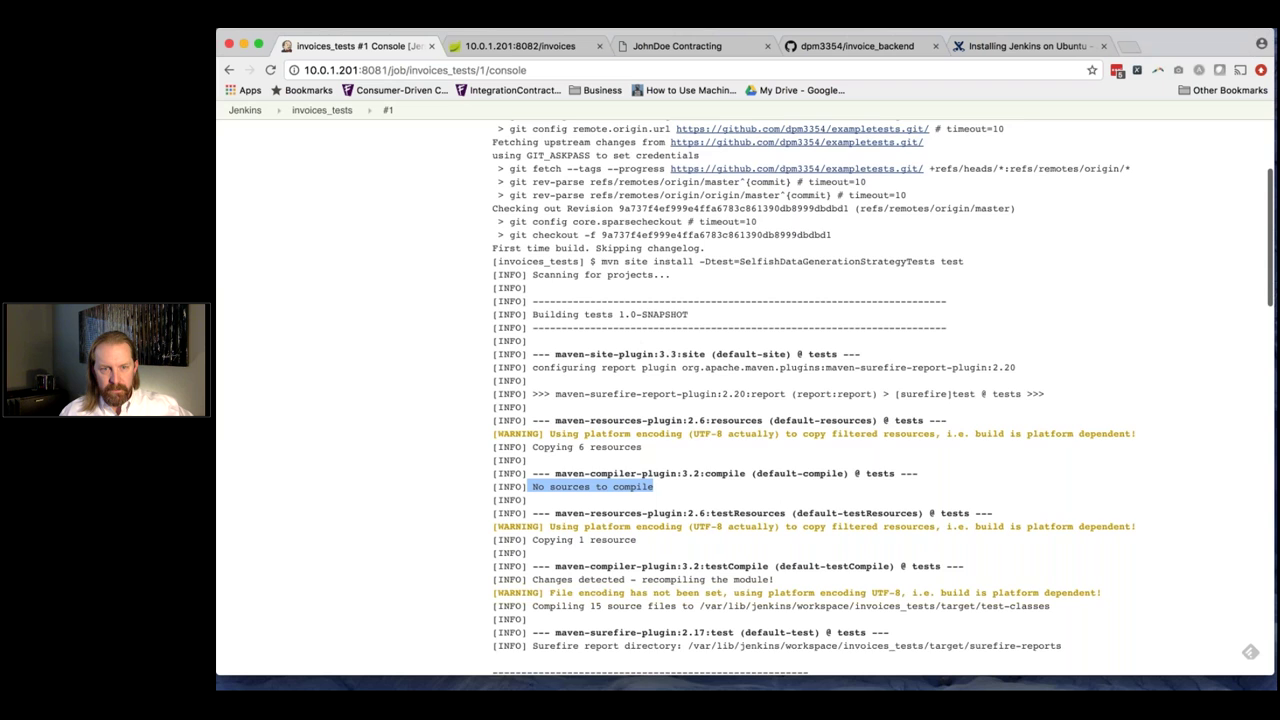
scroll(750, 400, up, 3)
scroll(750, 400, up, 1)
scroll(750, 400, up, 2)
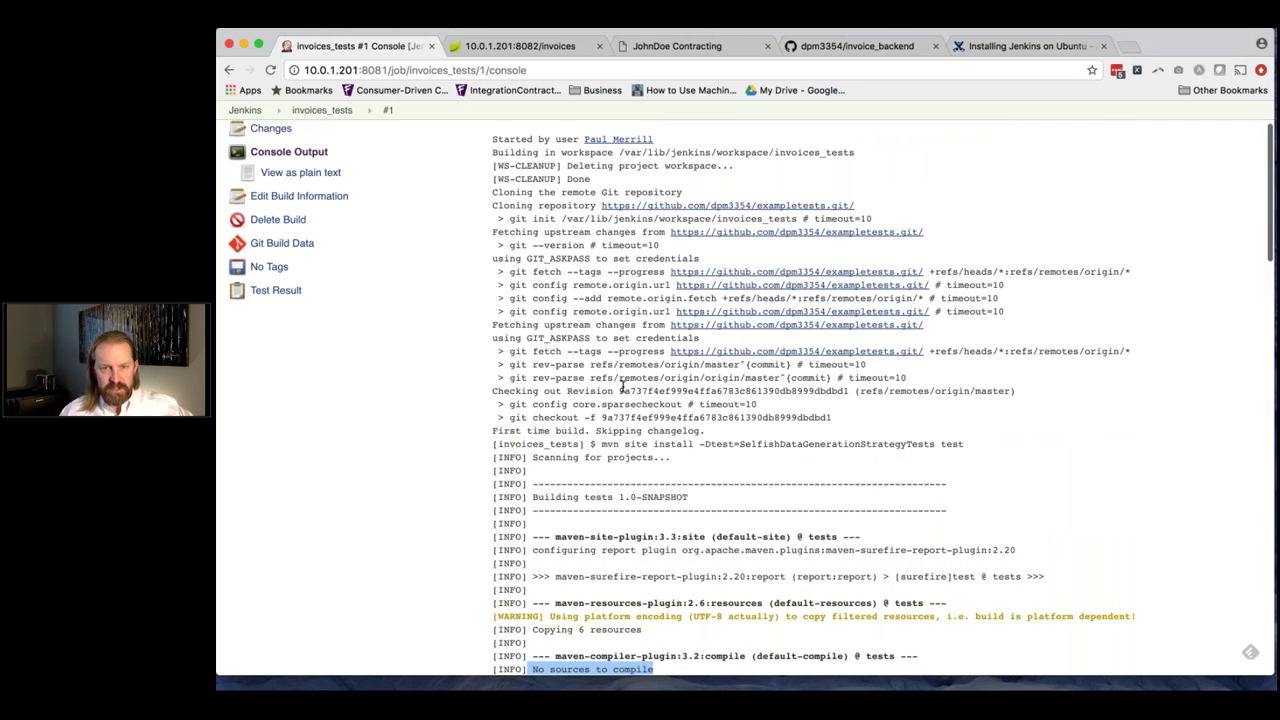
Find the testCompile phase in the log and highlight the line about compiling source files into target/test-classes.
scroll(750, 400, down, 5)
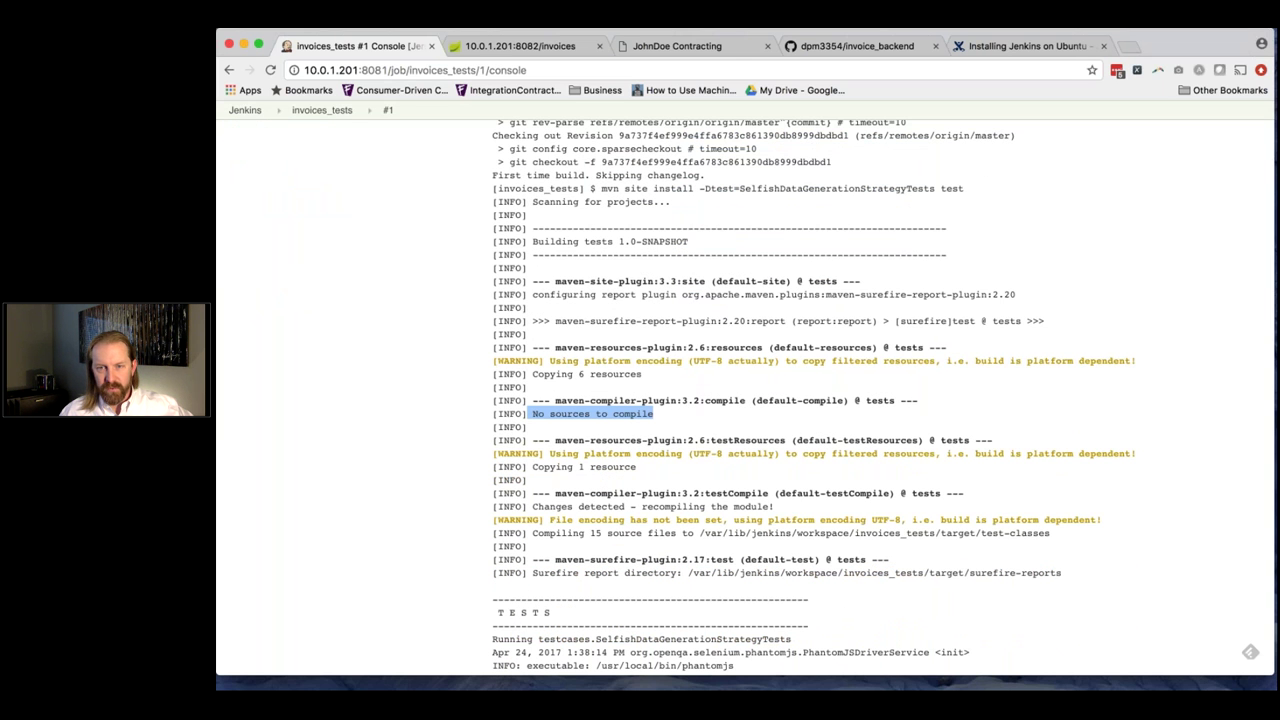
scroll(715, 450, down, 1)
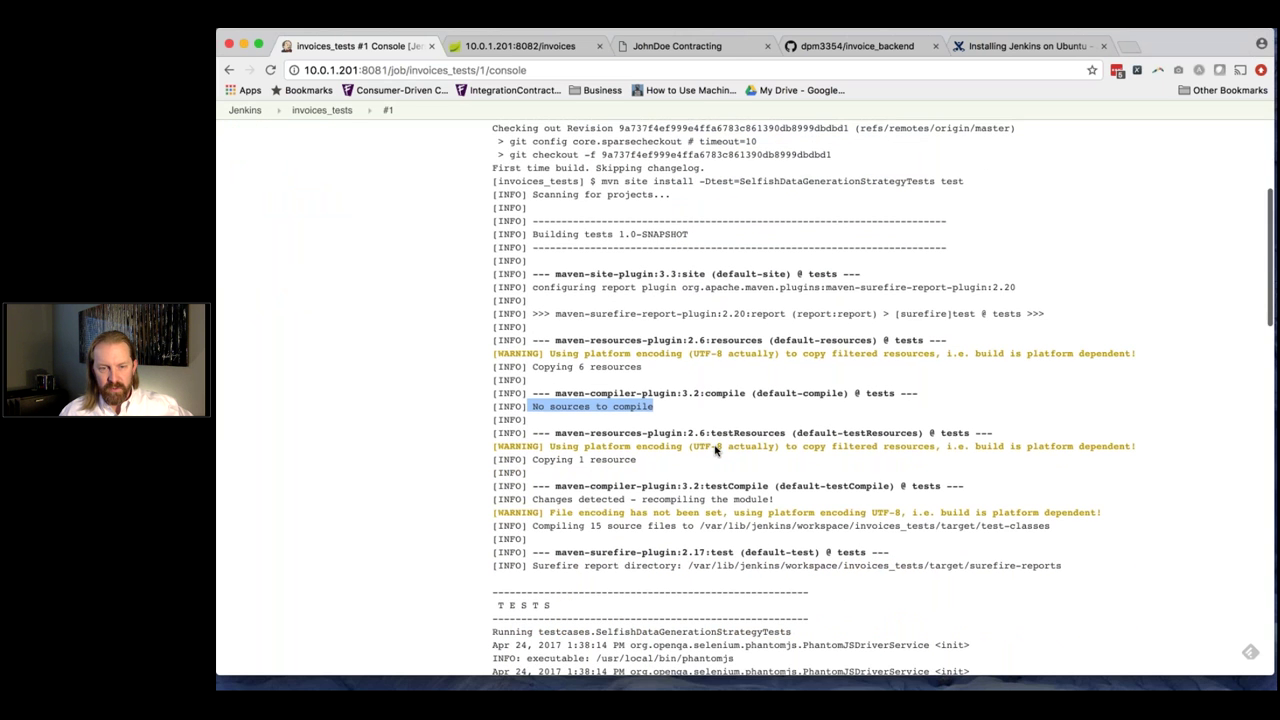
scroll(715, 450, down, 3)
click(533, 467)
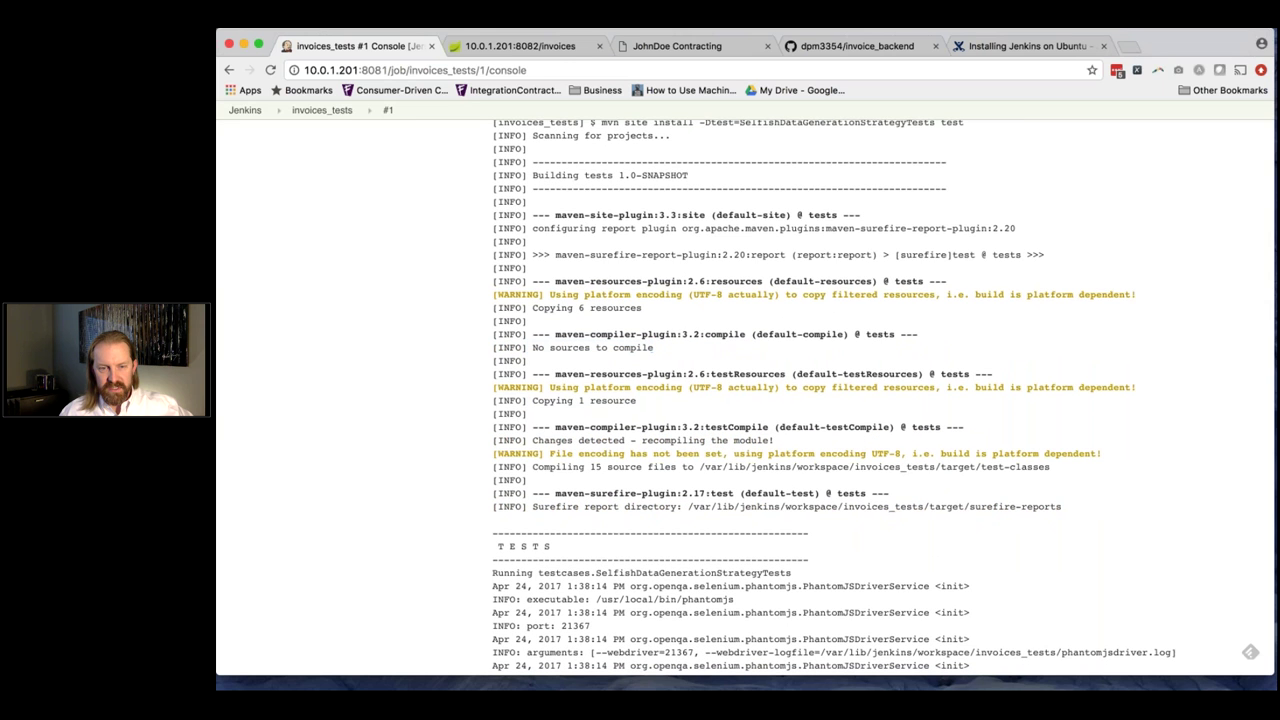
drag(533, 467, 1055, 467)
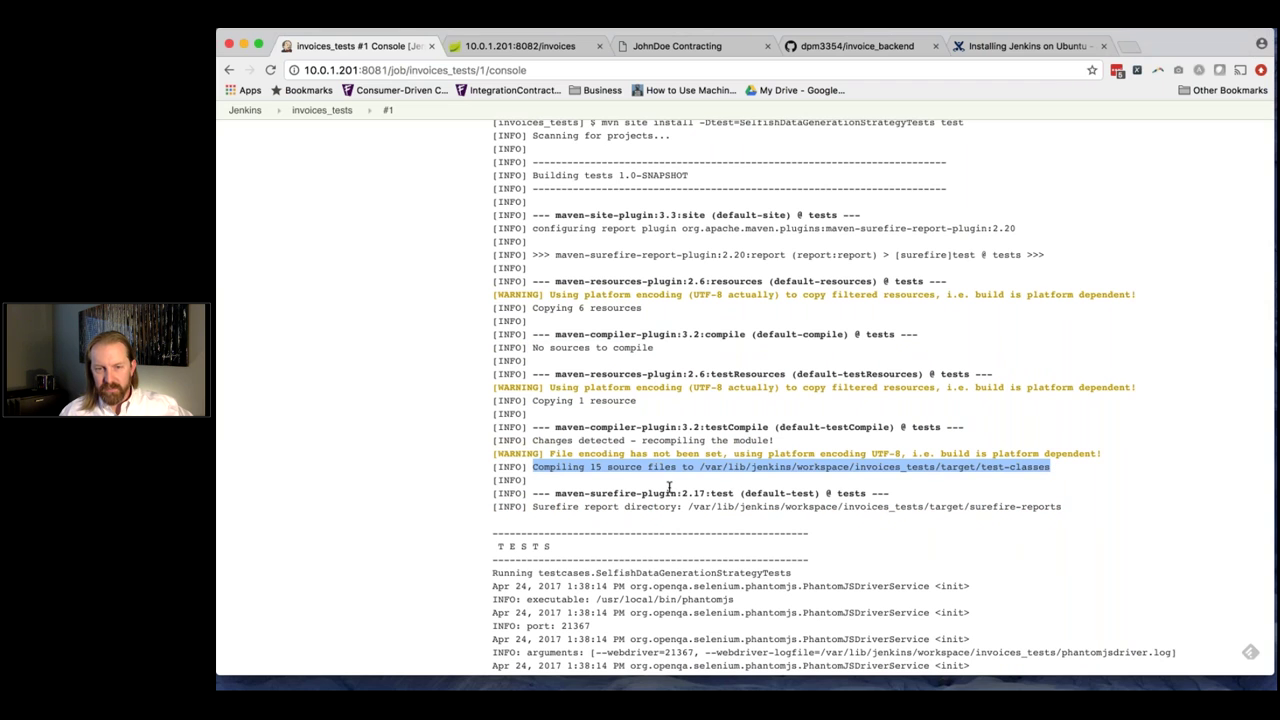
click(768, 354)
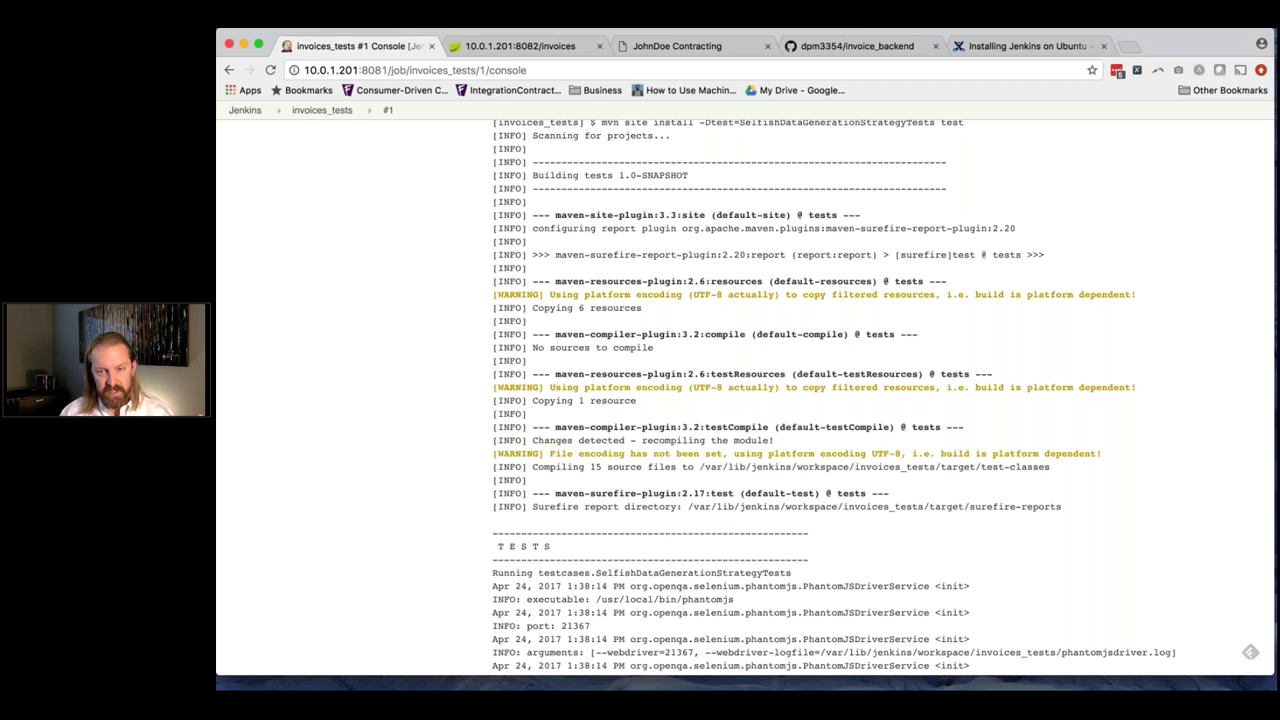
Highlight the testResources copy message and the target/test-classes part of the testCompile output path.
drag(532, 400, 636, 400)
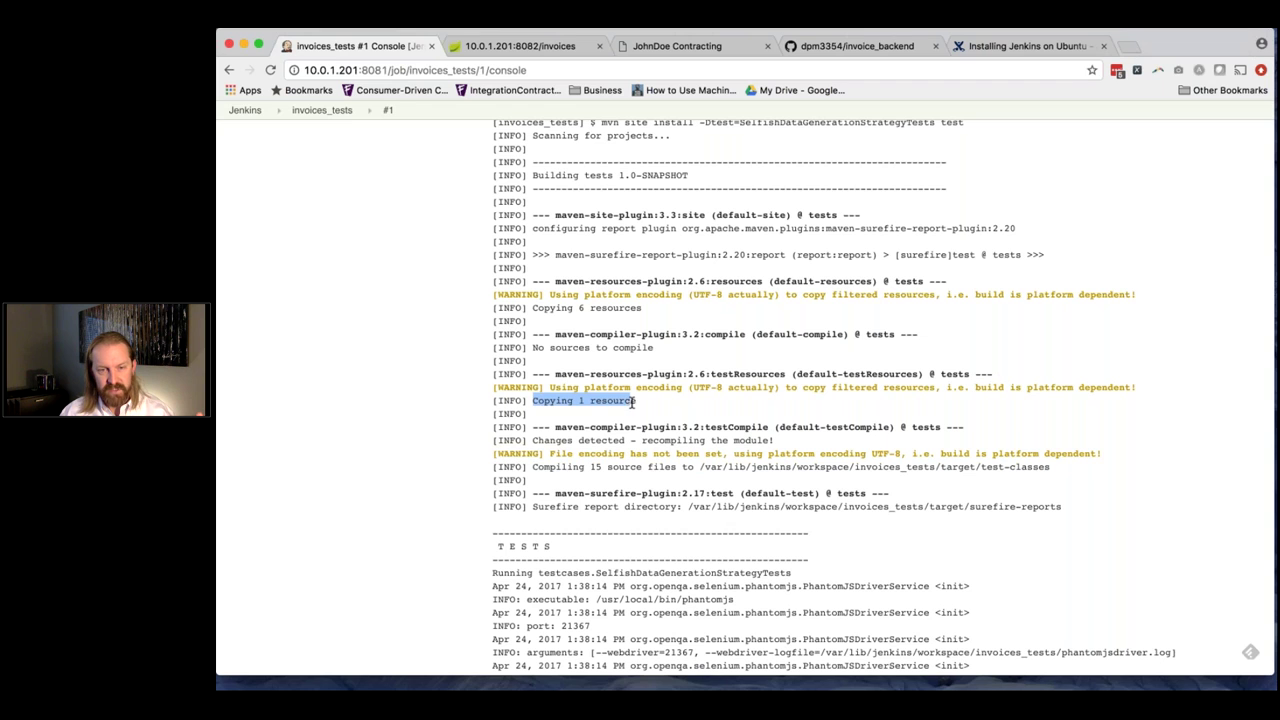
drag(533, 467, 681, 468)
click(995, 466)
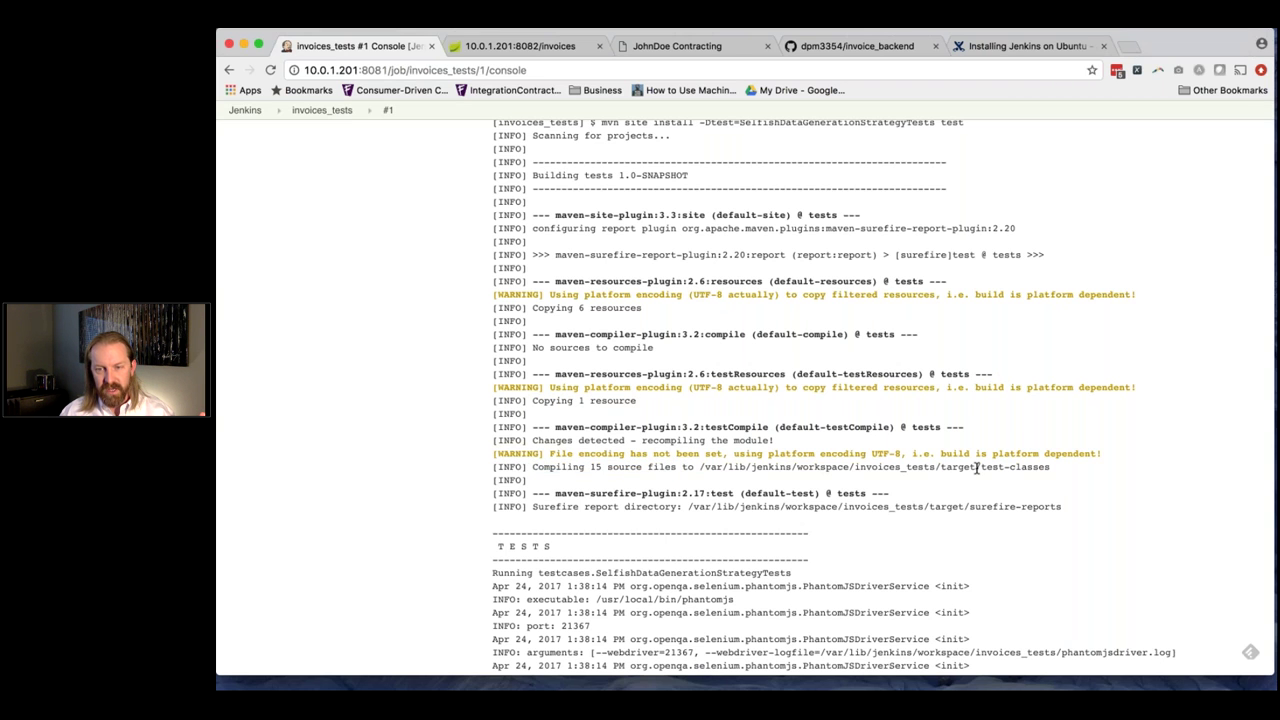
drag(854, 467, 1045, 468)
click(1010, 468)
drag(940, 467, 1051, 467)
double_click(1030, 467)
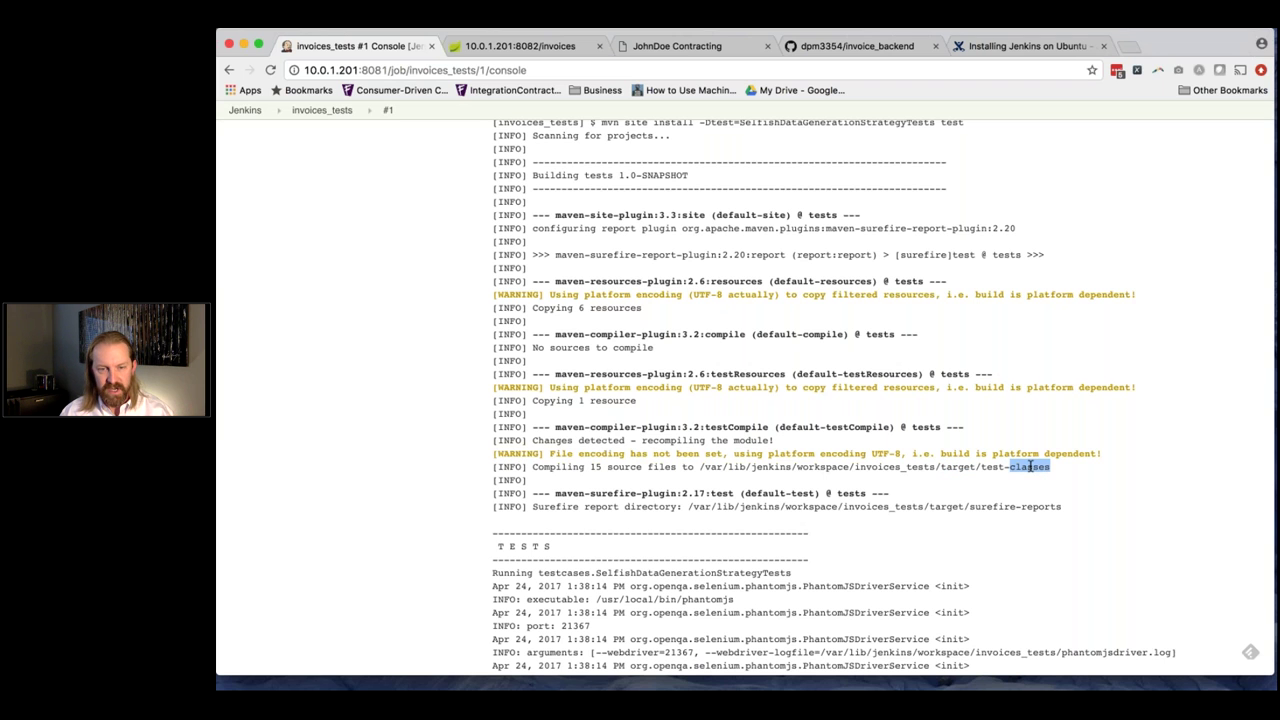
Review the Surefire report directory and the PhantomJS test run output in the console log.
scroll(687, 505, down, 1)
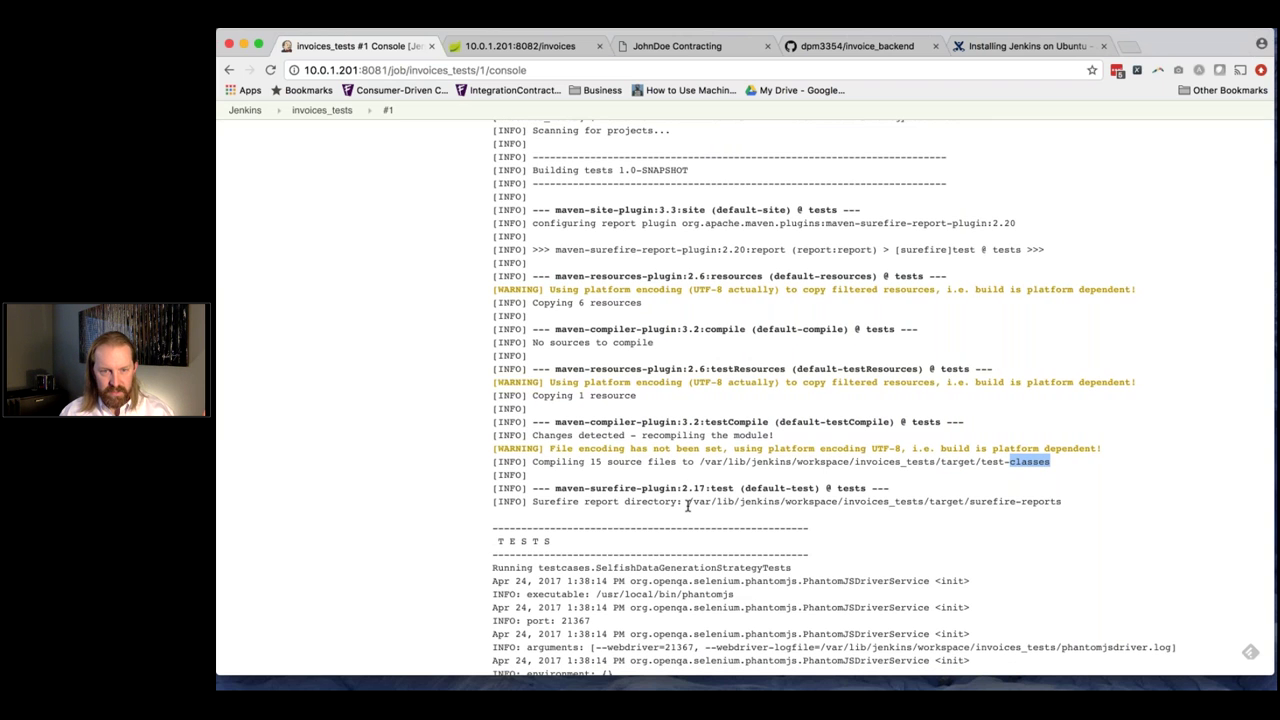
scroll(687, 505, down, 3)
scroll(687, 505, down, 2)
scroll(687, 505, down, 1)
scroll(701, 466, down, 5)
scroll(701, 466, up, 5)
scroll(745, 400, up, 2)
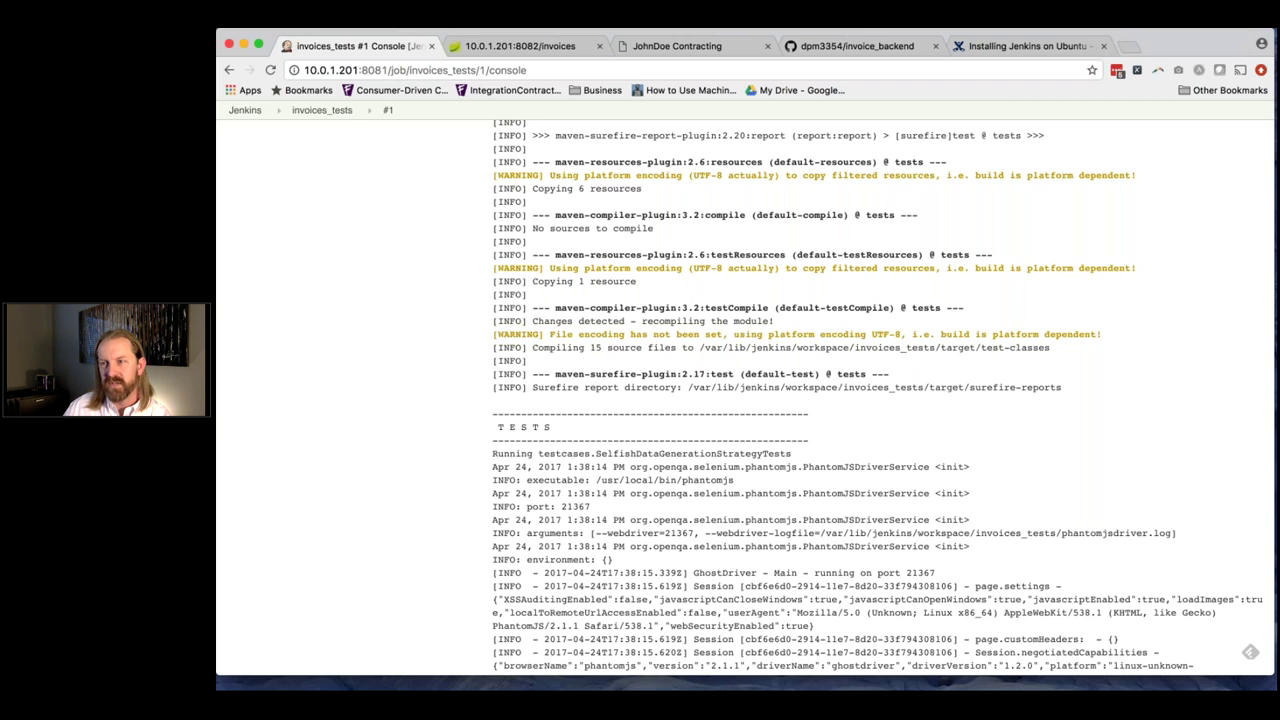
Open the console output of build #1 of the invoices_backend job.
click(690, 47)
click(790, 48)
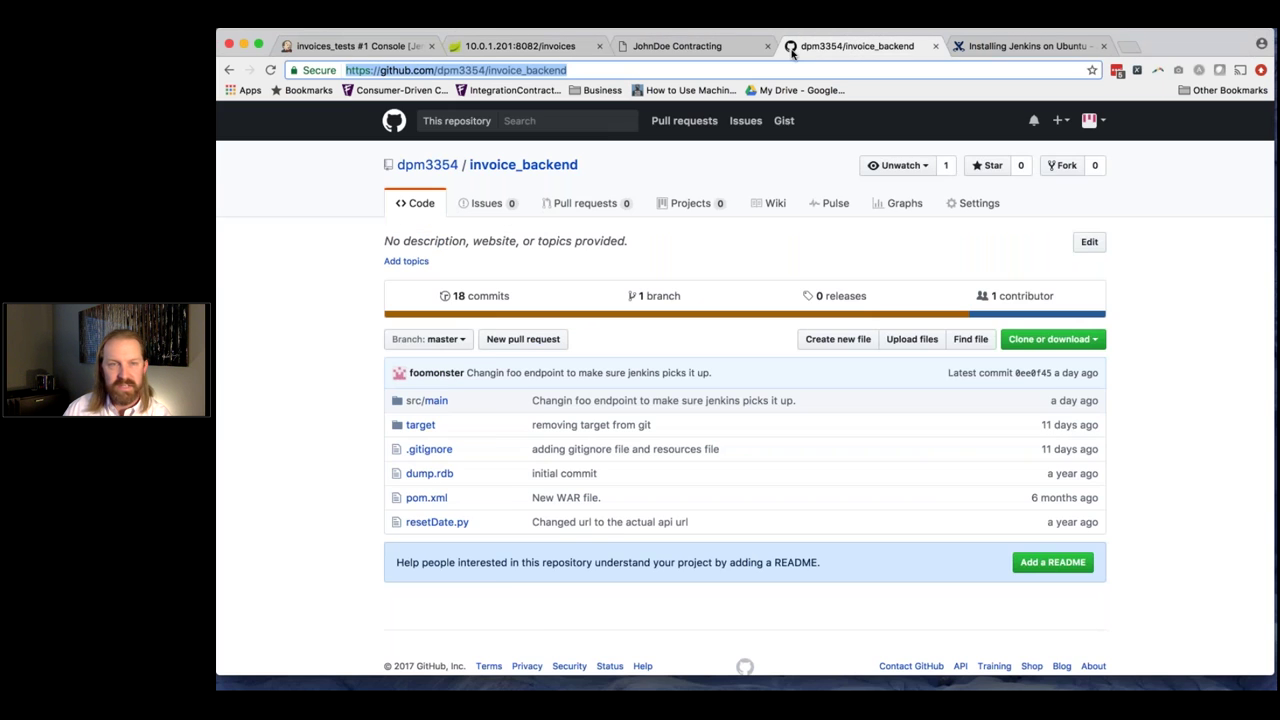
click(352, 47)
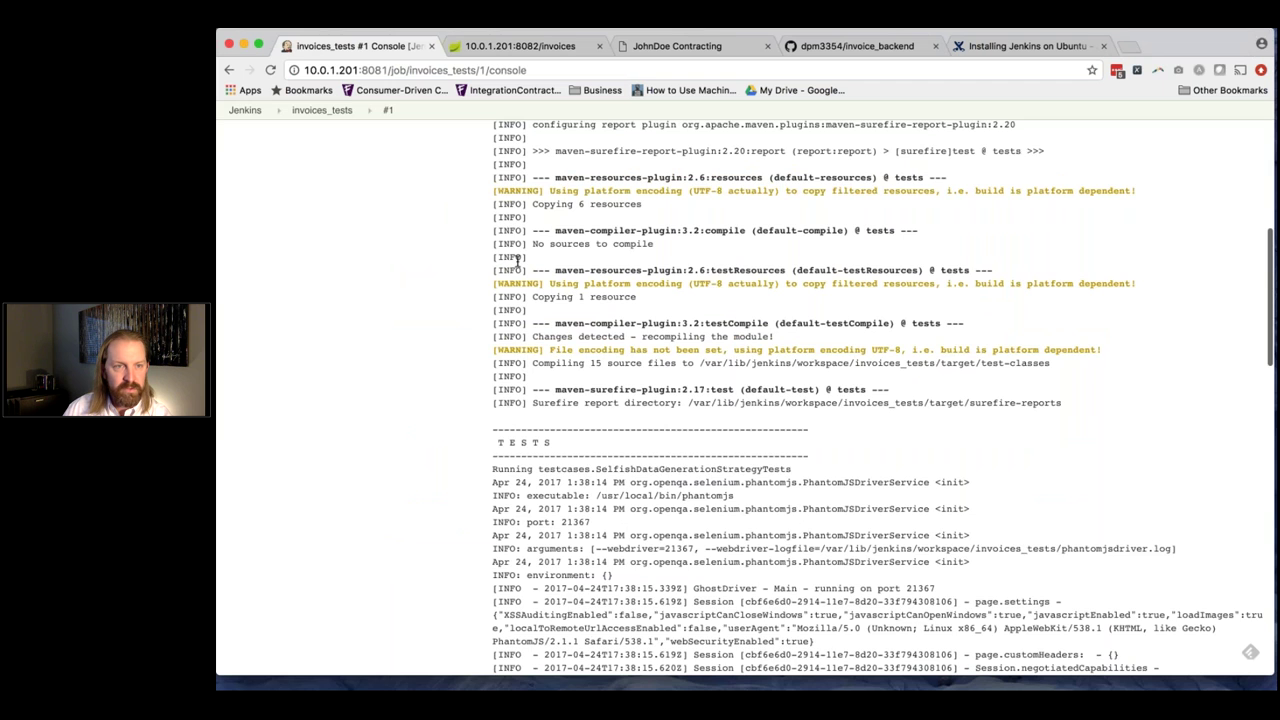
scroll(517, 259, up, 5)
scroll(311, 145, up, 2)
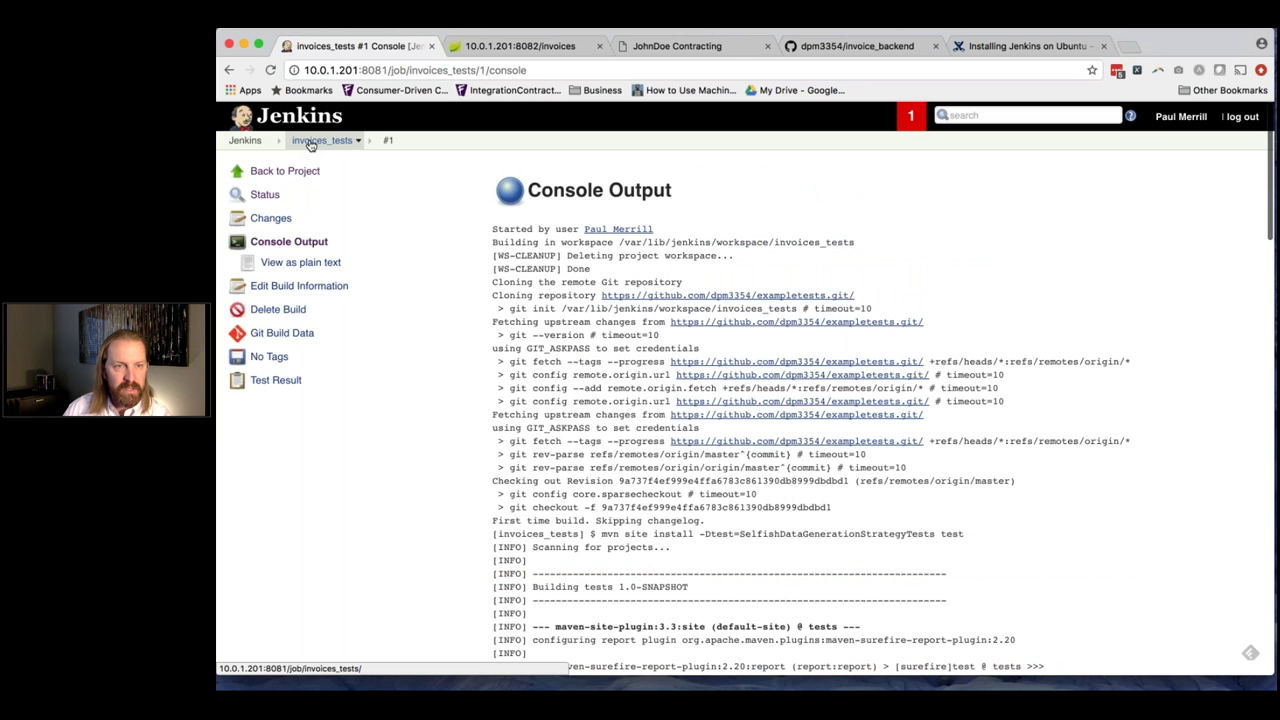
click(245, 140)
click(645, 234)
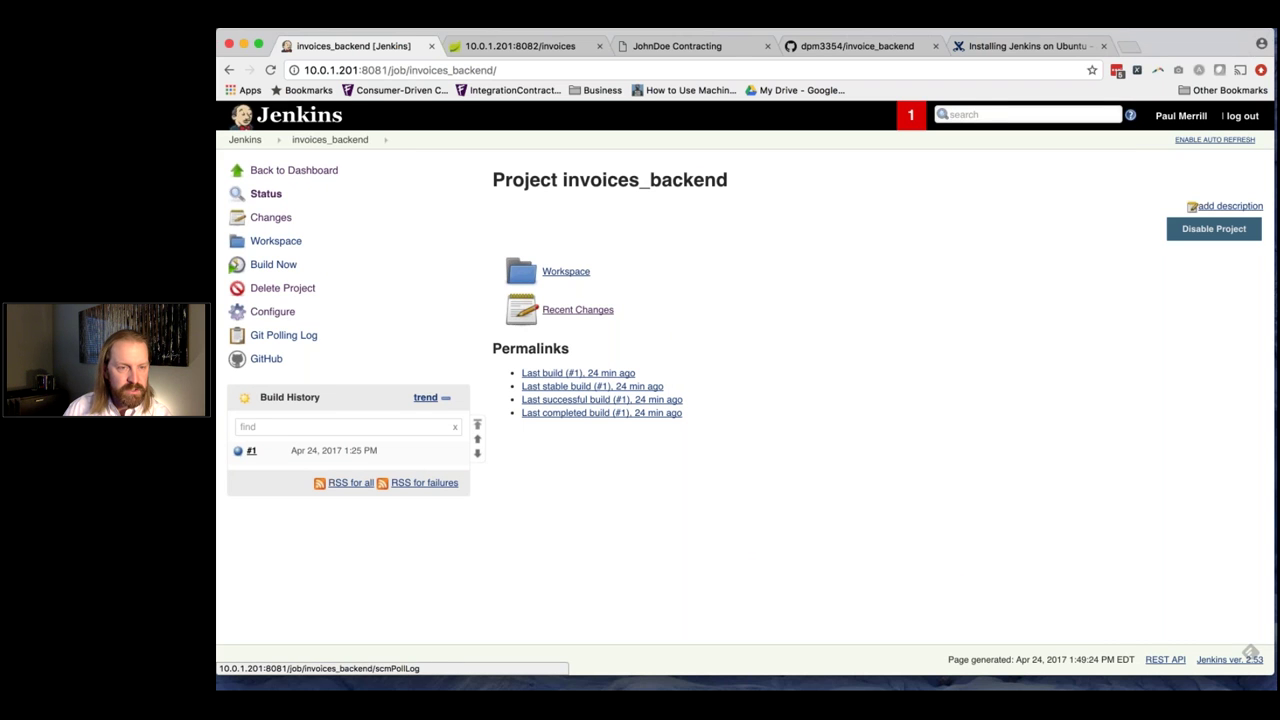
click(313, 452)
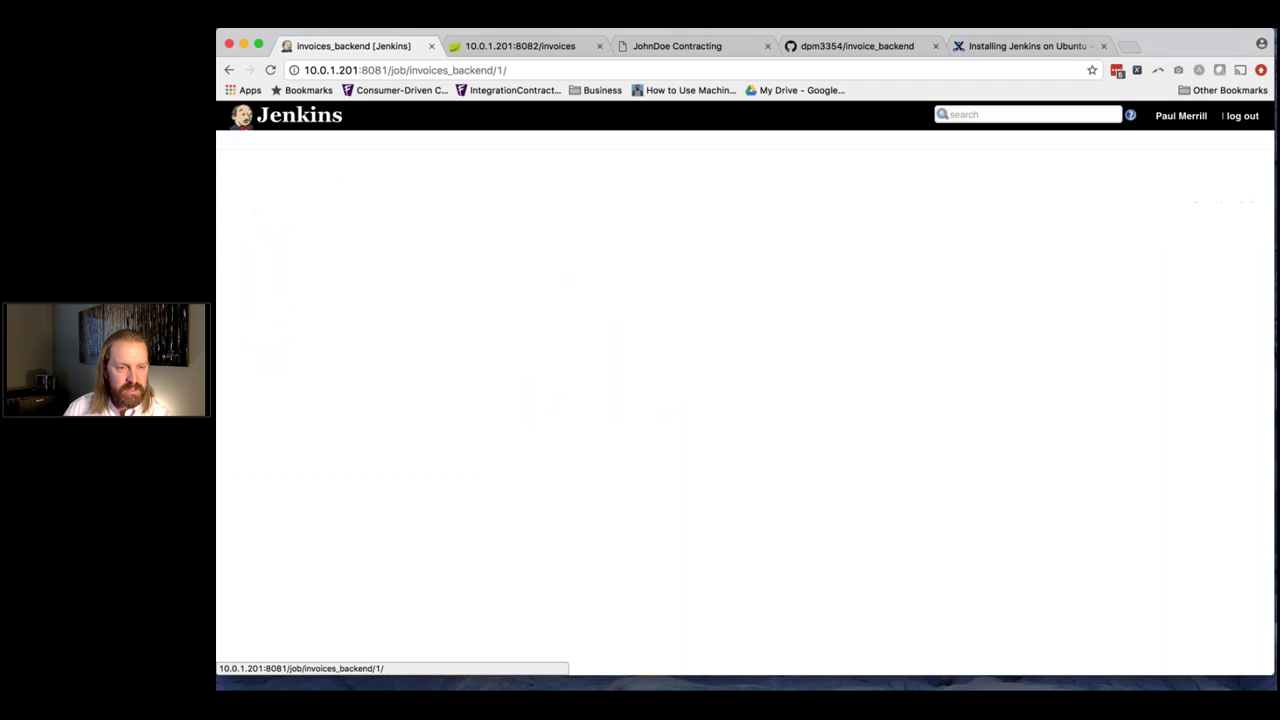
click(287, 242)
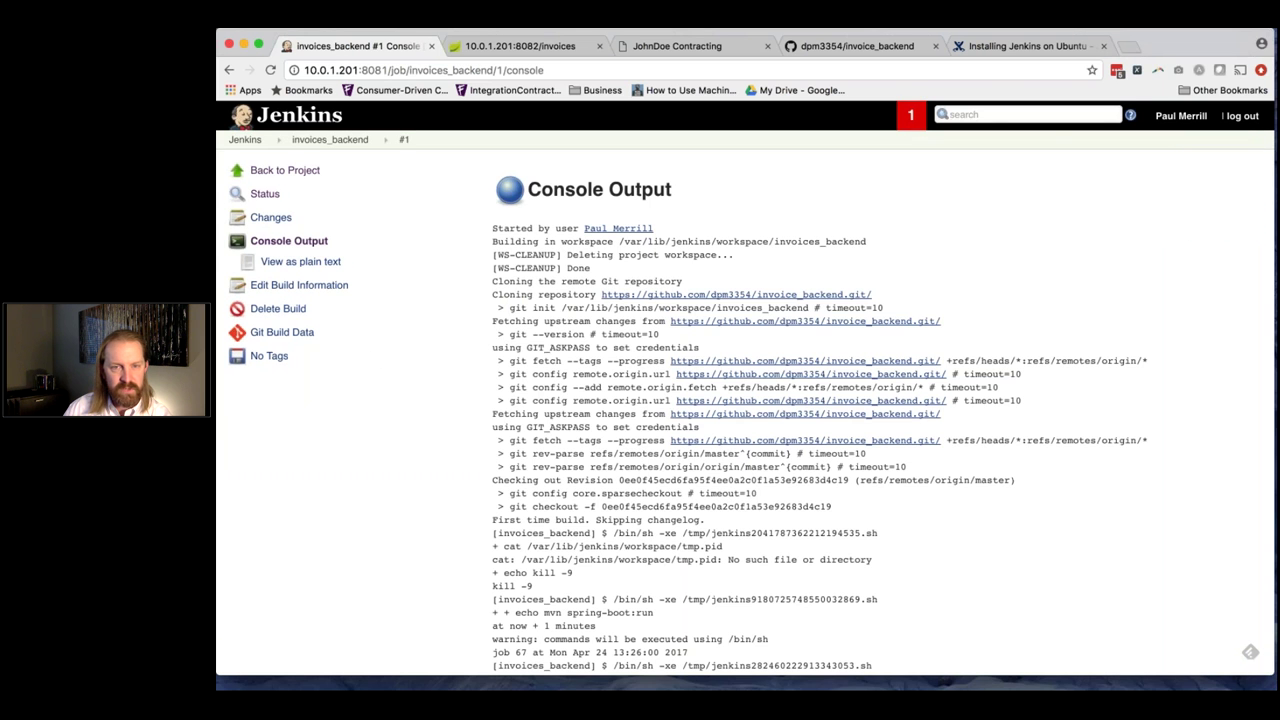
Review the build #1 log, highlighting the git checkout command and the mvn spring-boot:run command.
scroll(746, 388, down, 1)
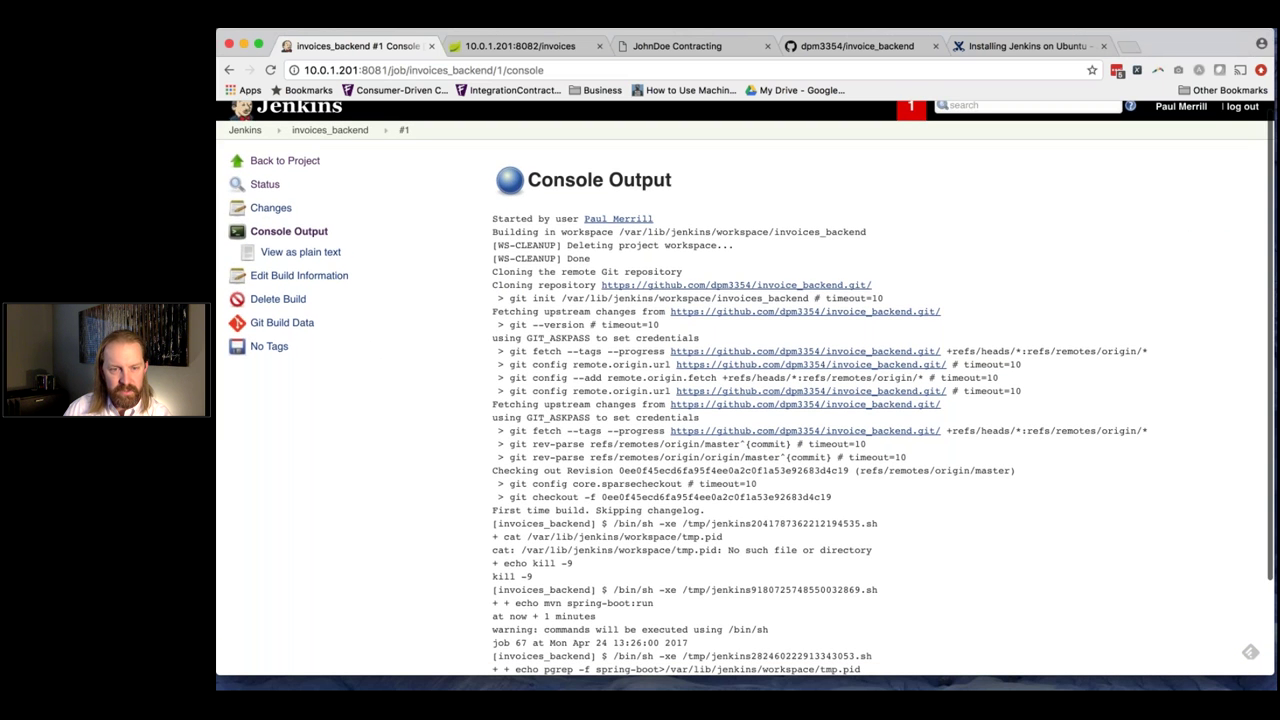
scroll(746, 400, down, 3)
drag(509, 425, 602, 425)
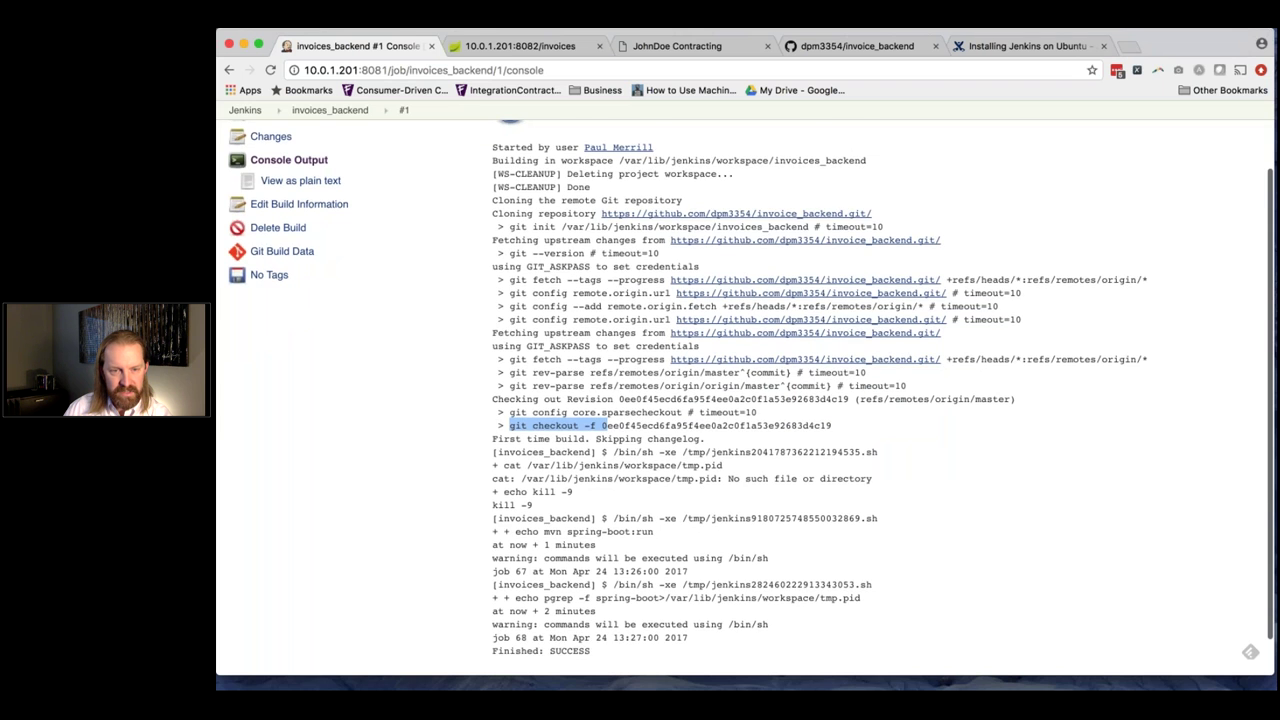
scroll(614, 503, down, 2)
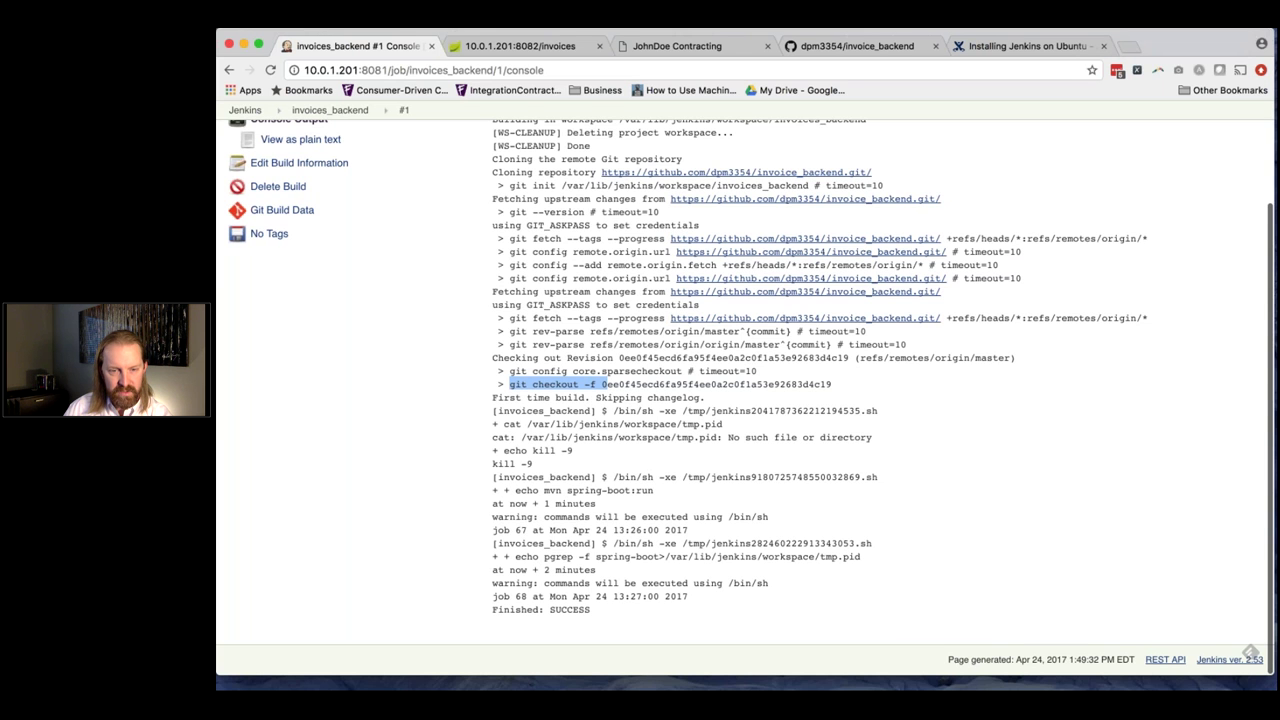
scroll(745, 398, up, 1)
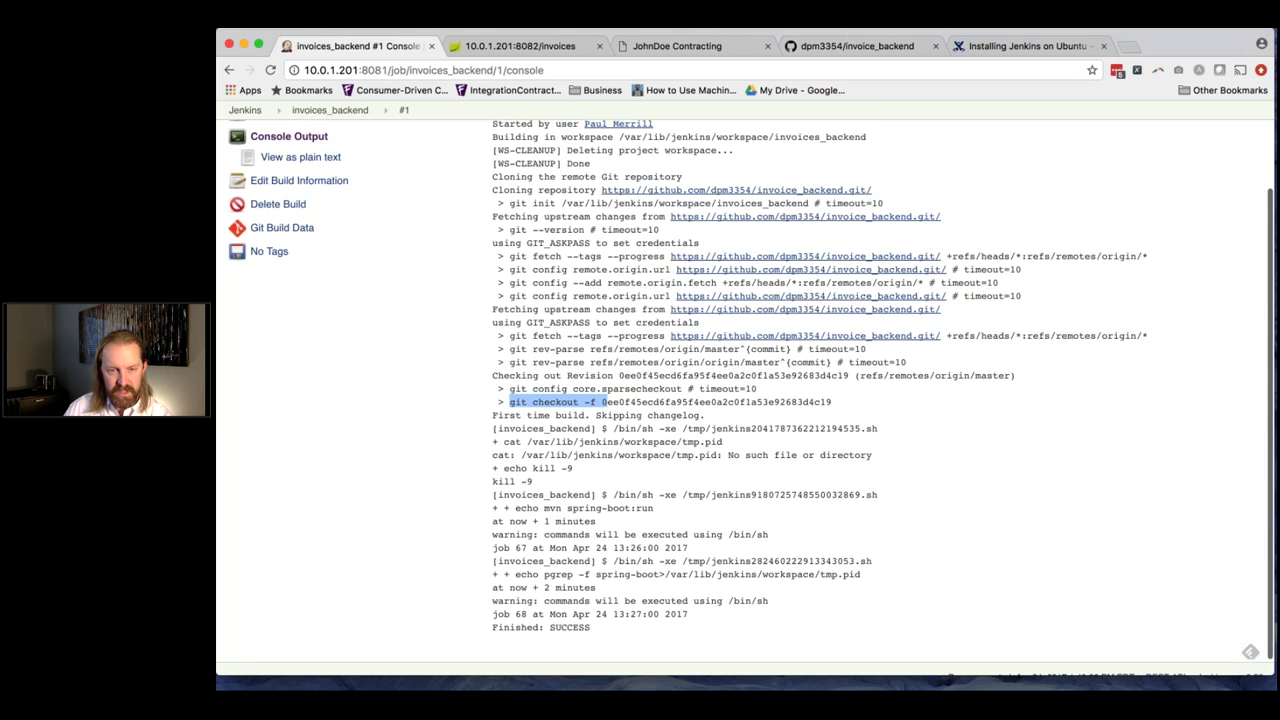
scroll(600, 450, up, 1)
drag(543, 527, 653, 527)
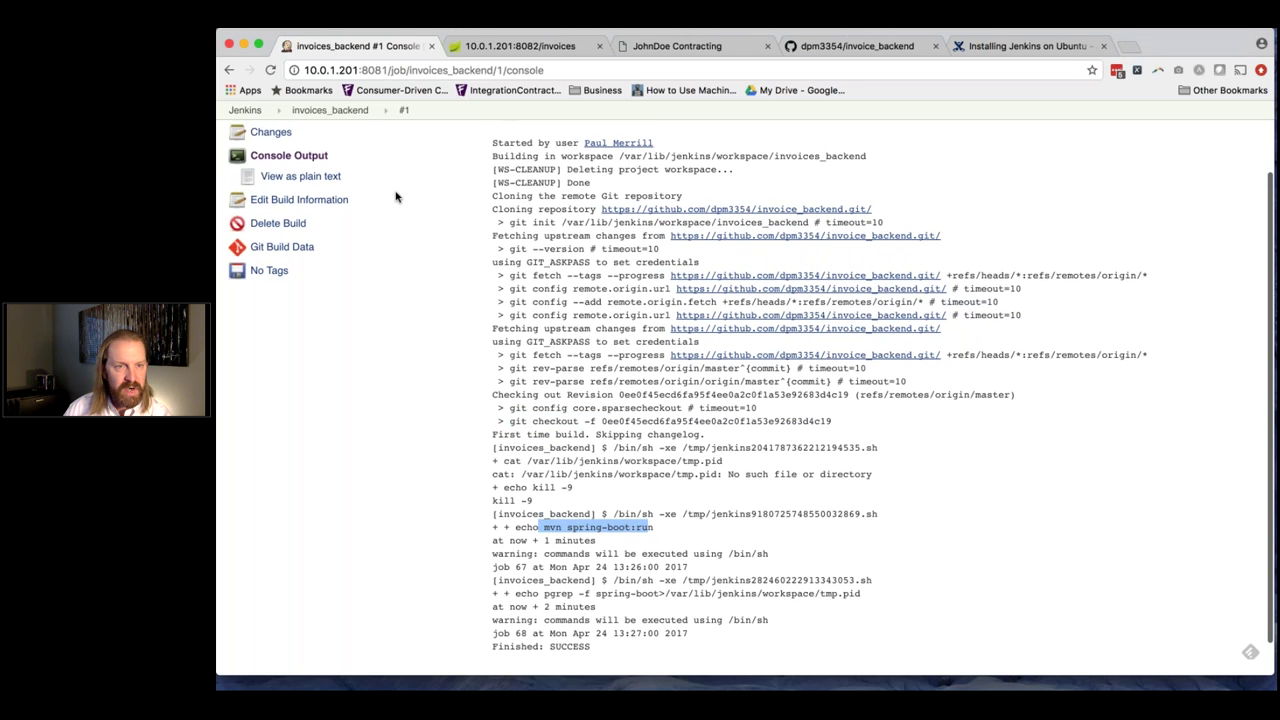
Open the invoices_backend job configuration and review its source code, build triggers, build environment and shell build steps.
scroll(395, 197, up, 4)
click(290, 169)
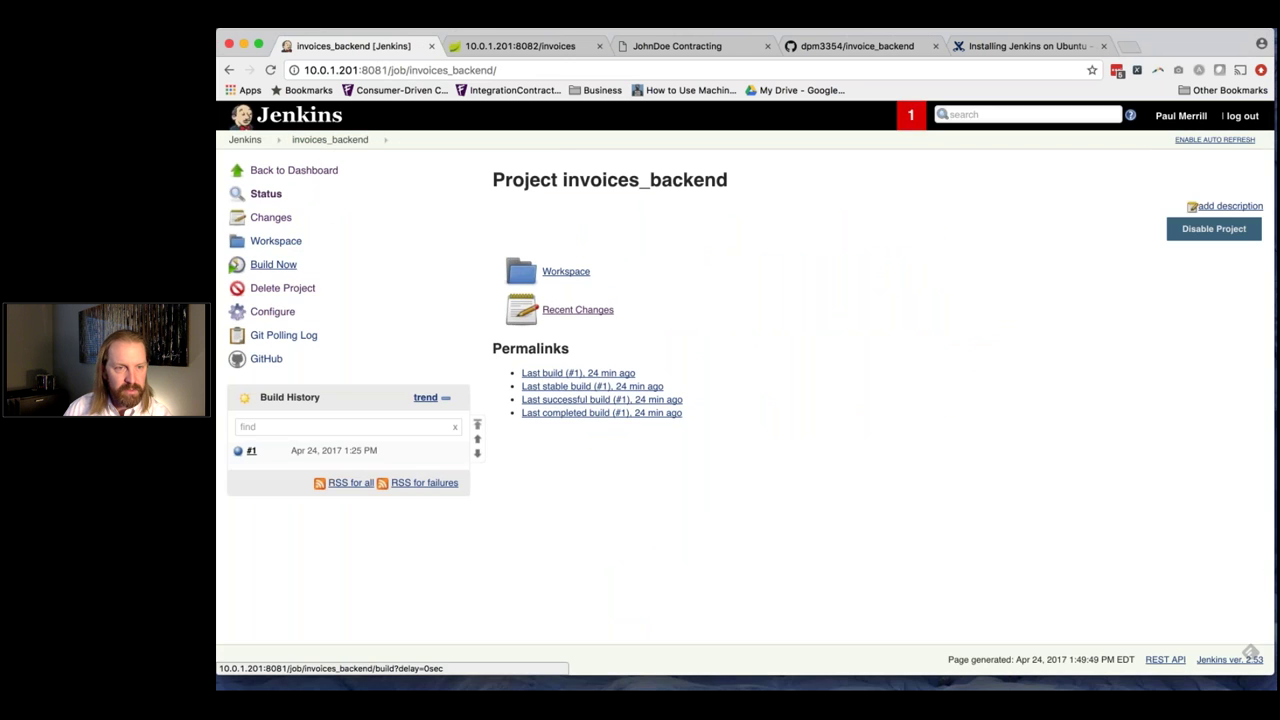
click(272, 311)
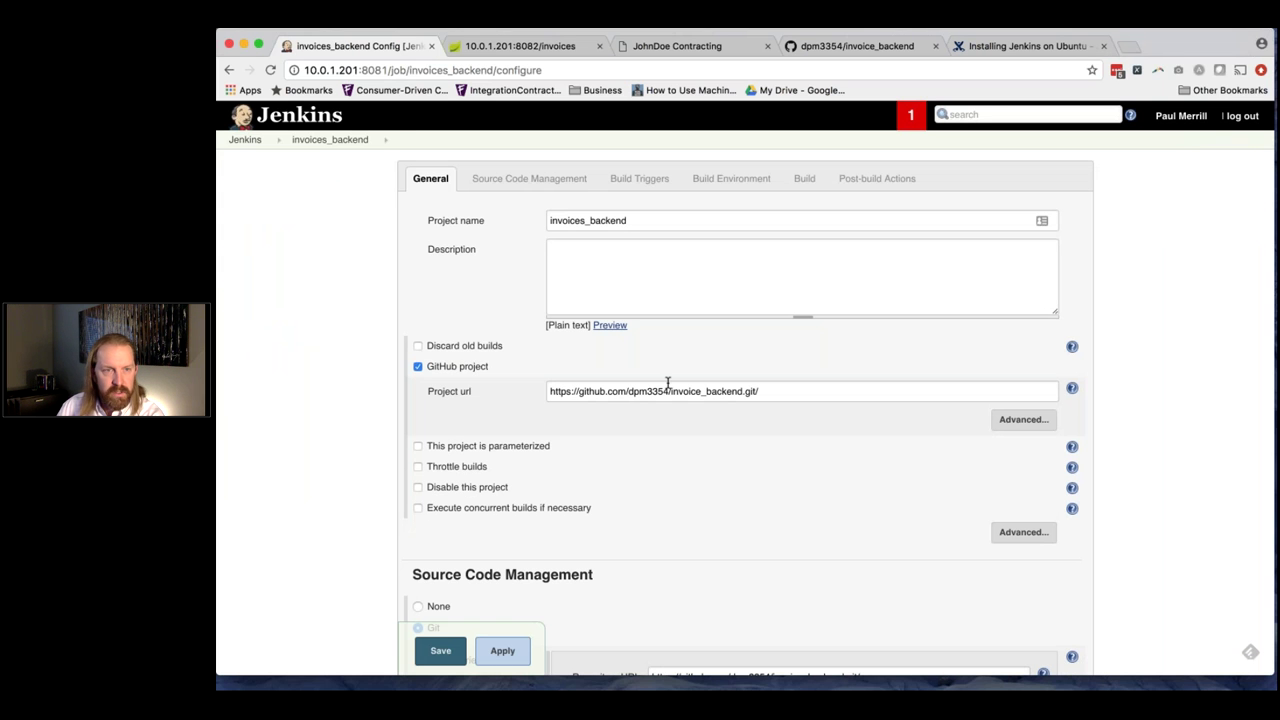
scroll(610, 449, down, 10)
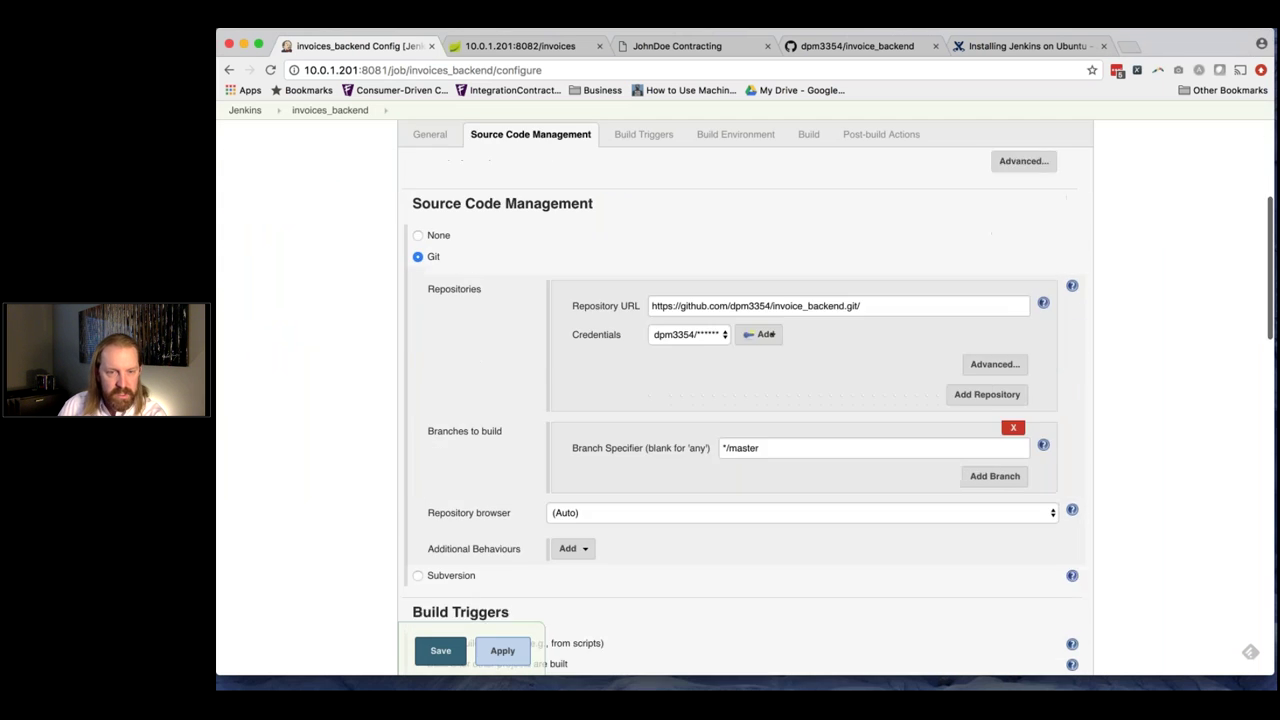
scroll(632, 441, down, 8)
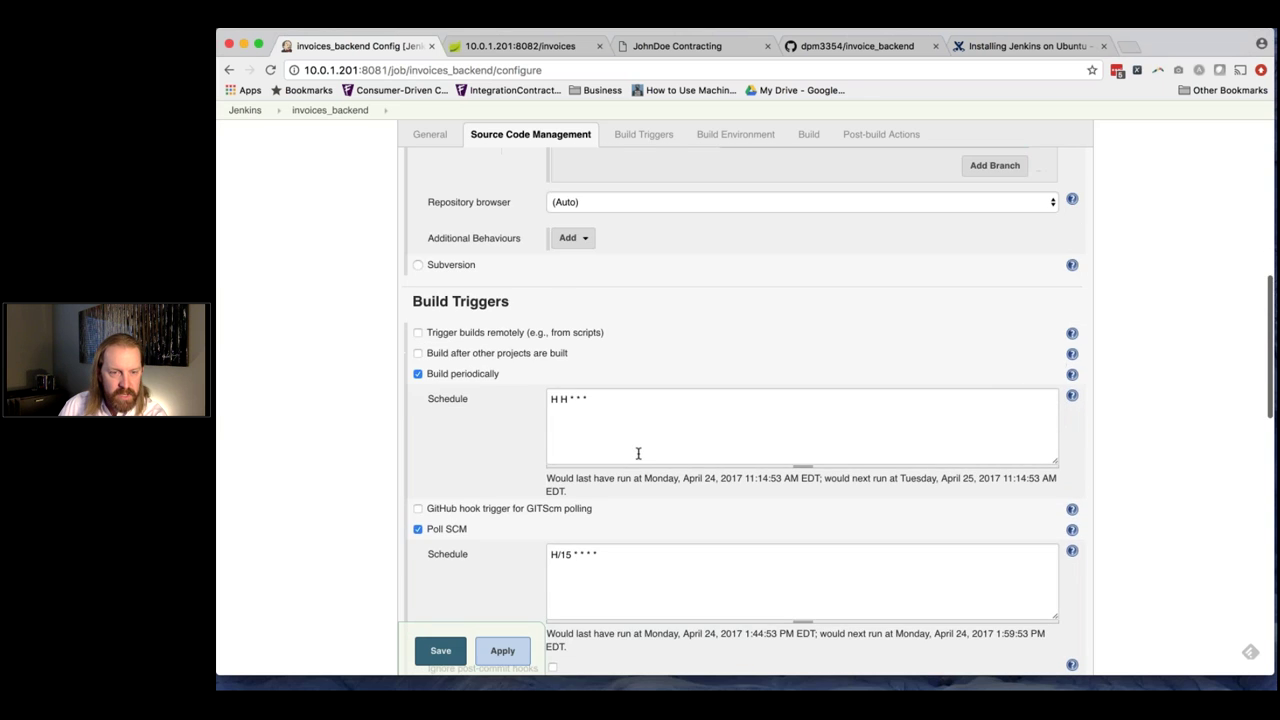
scroll(651, 463, down, 5)
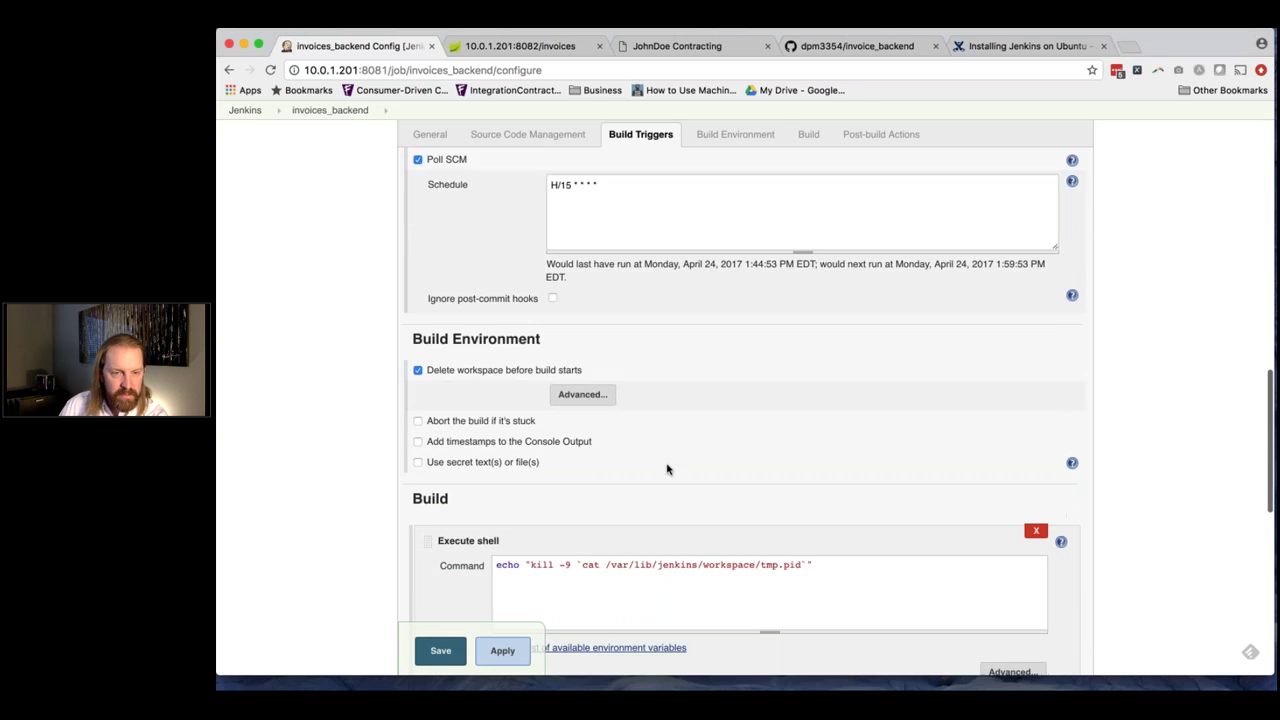
scroll(580, 420, down, 2)
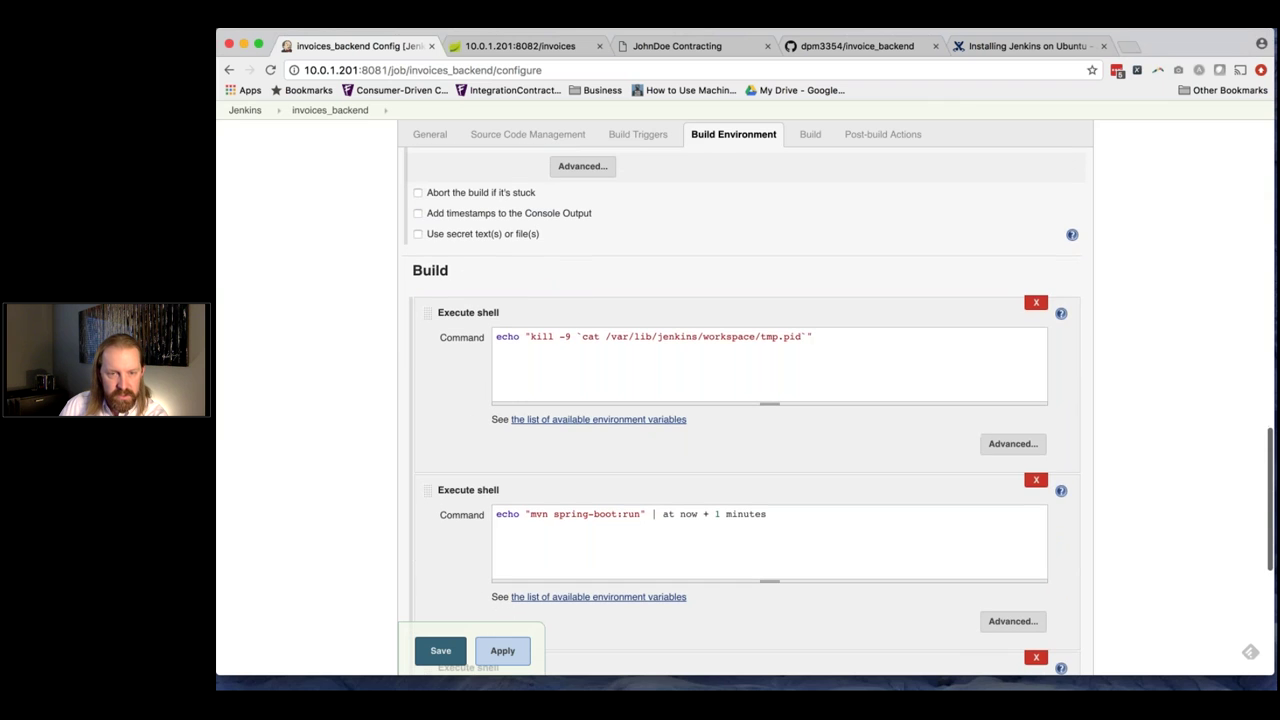
scroll(602, 381, down, 4)
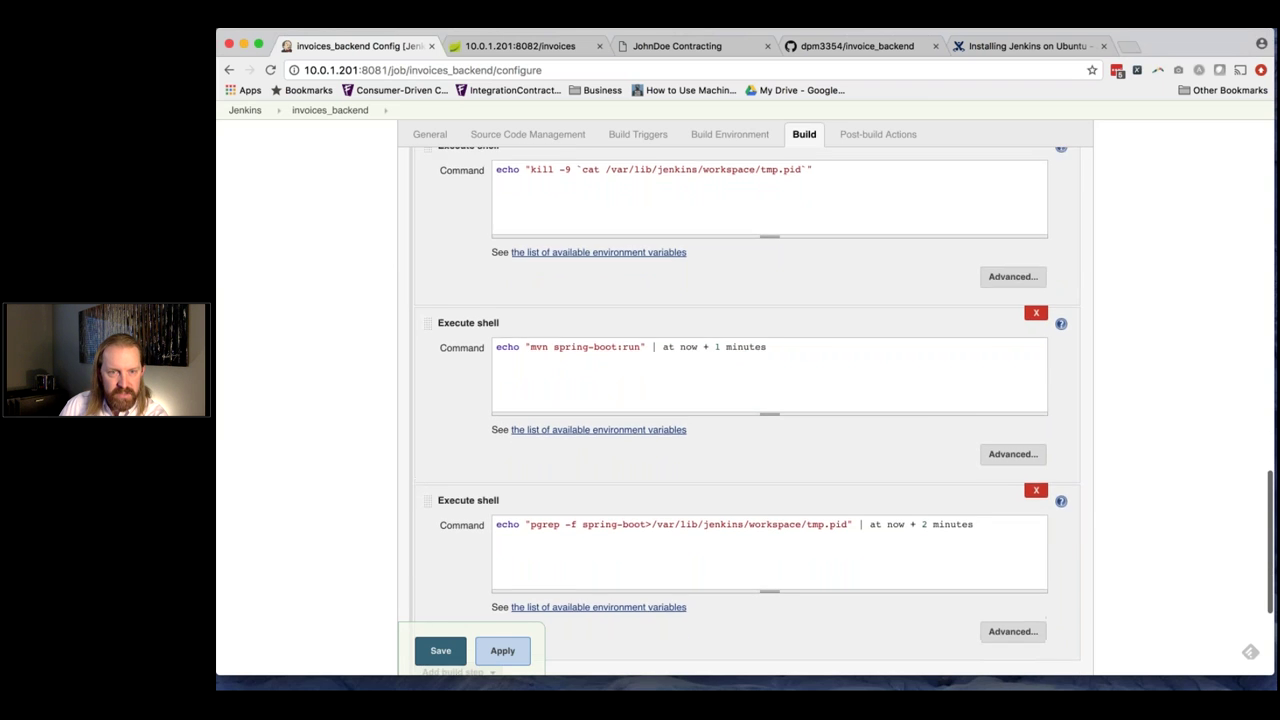
scroll(611, 329, up, 2)
scroll(600, 285, up, 2)
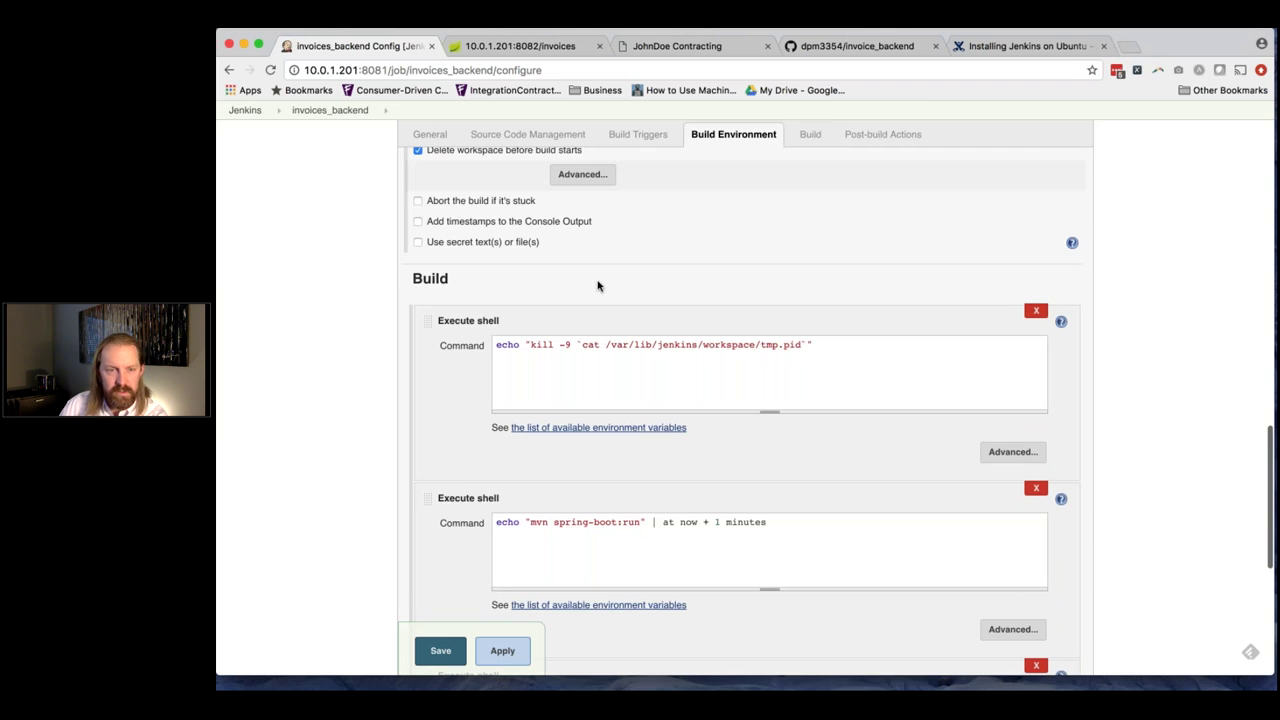
Add an Invoke top-level Maven targets build step with the goal install.
scroll(347, 461, down, 4)
scroll(355, 460, down, 6)
click(455, 435)
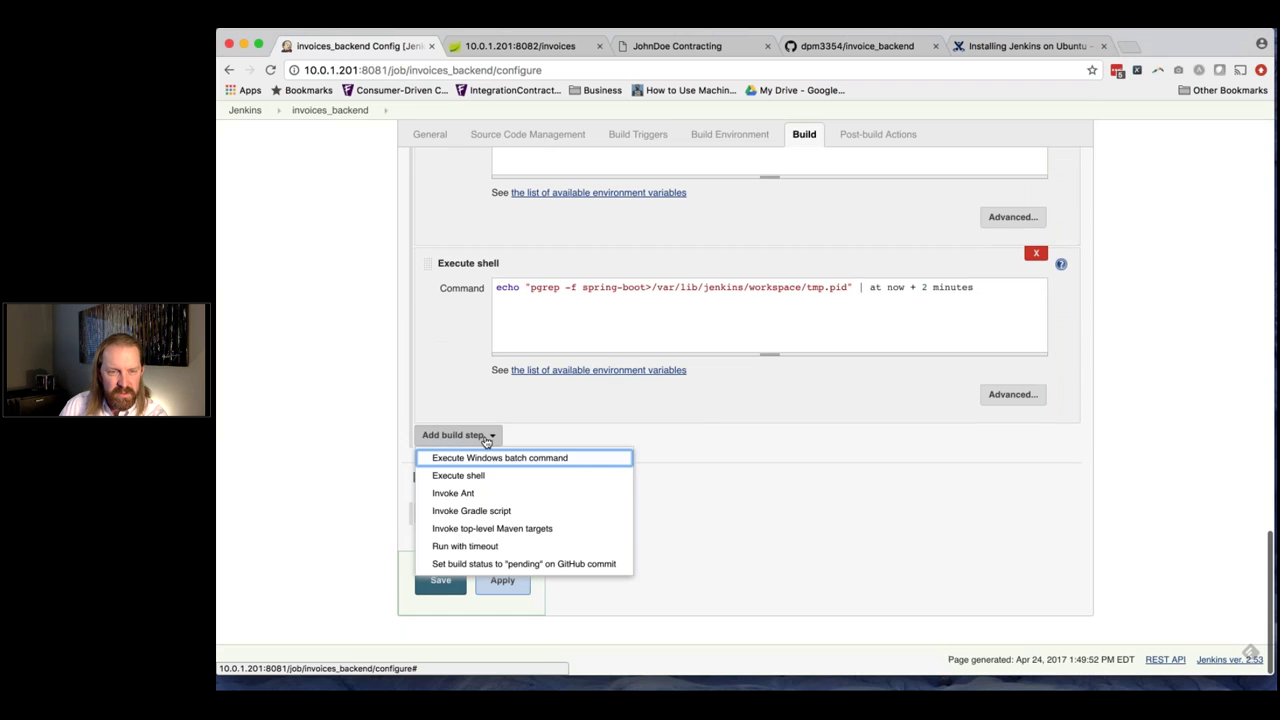
click(479, 529)
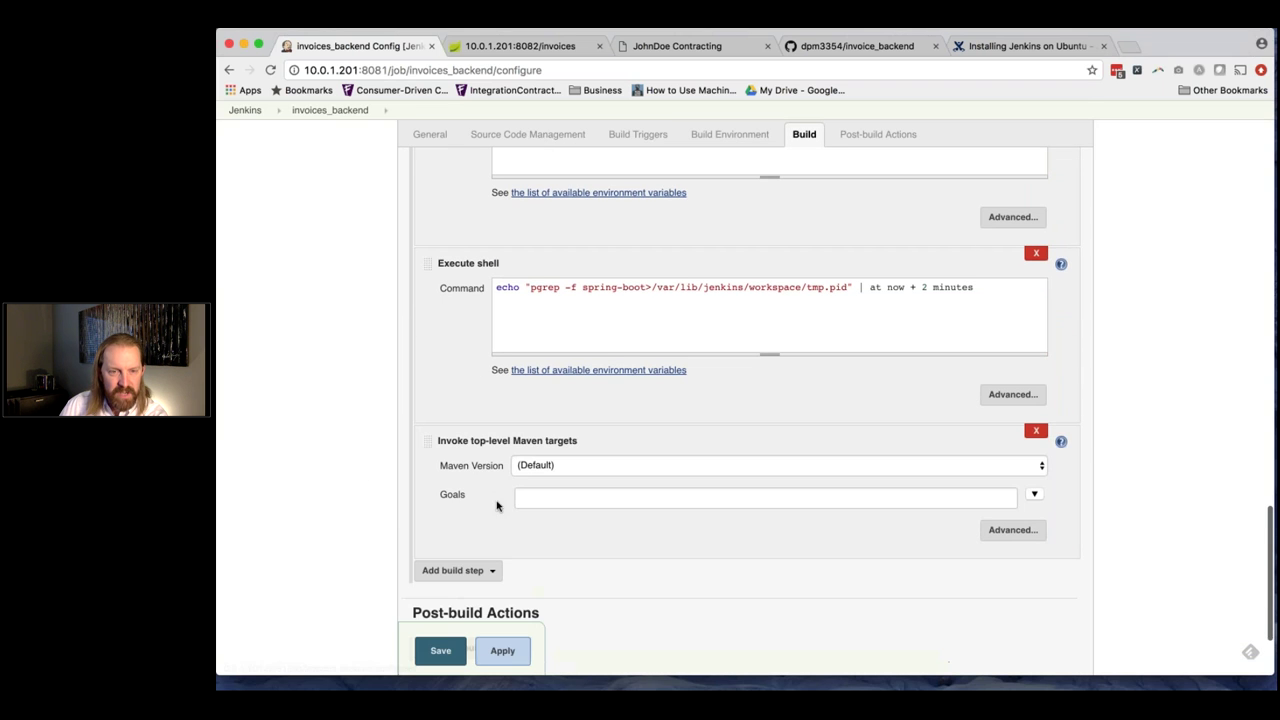
click(547, 498)
text(install)
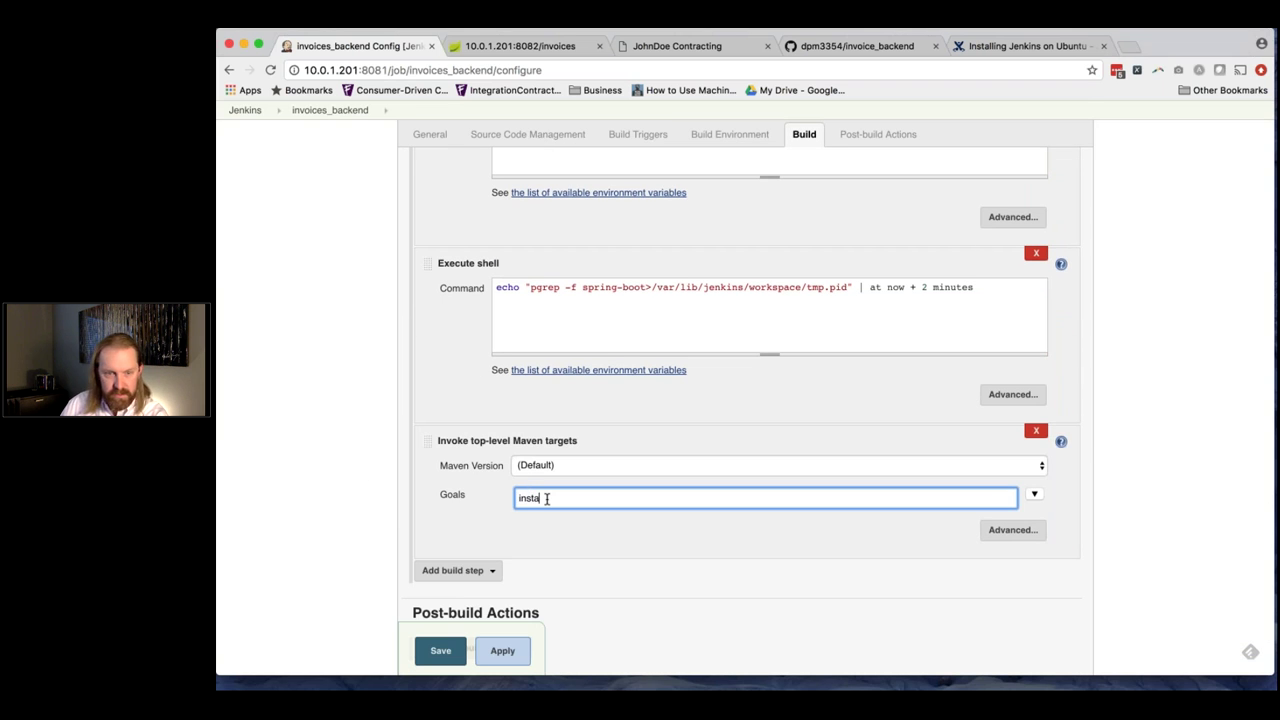
click(463, 571)
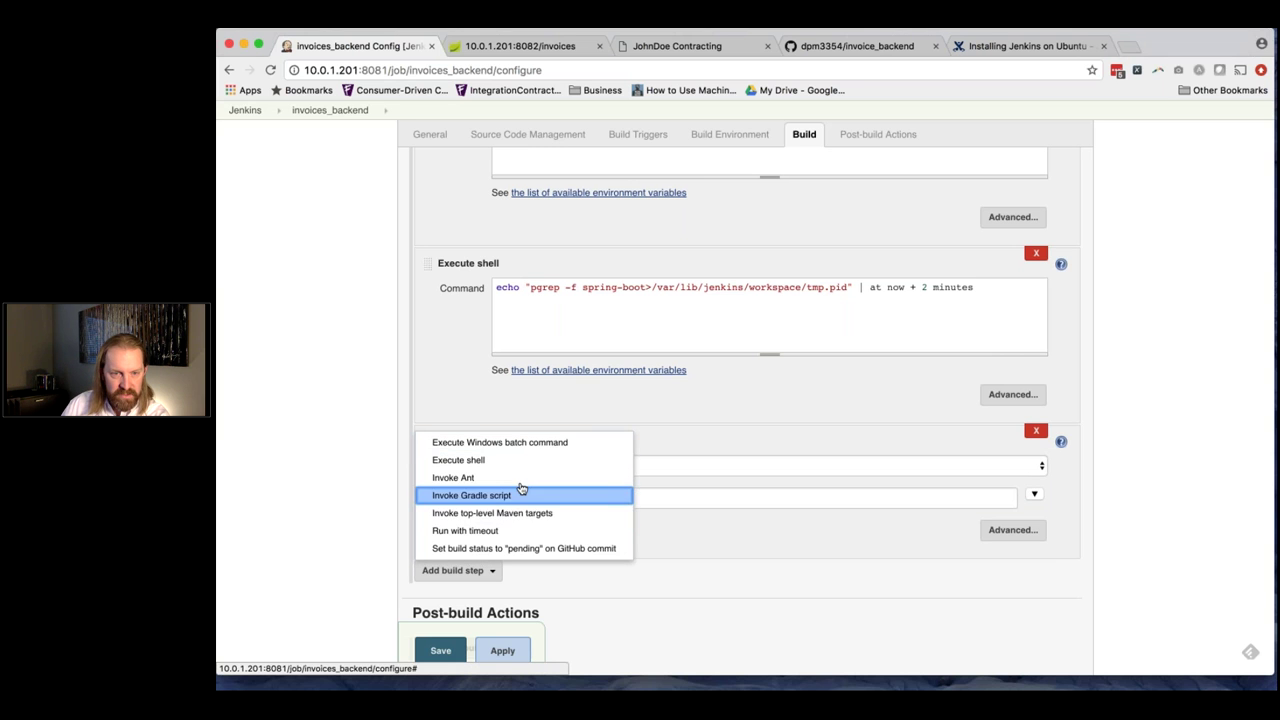
key(Escape)
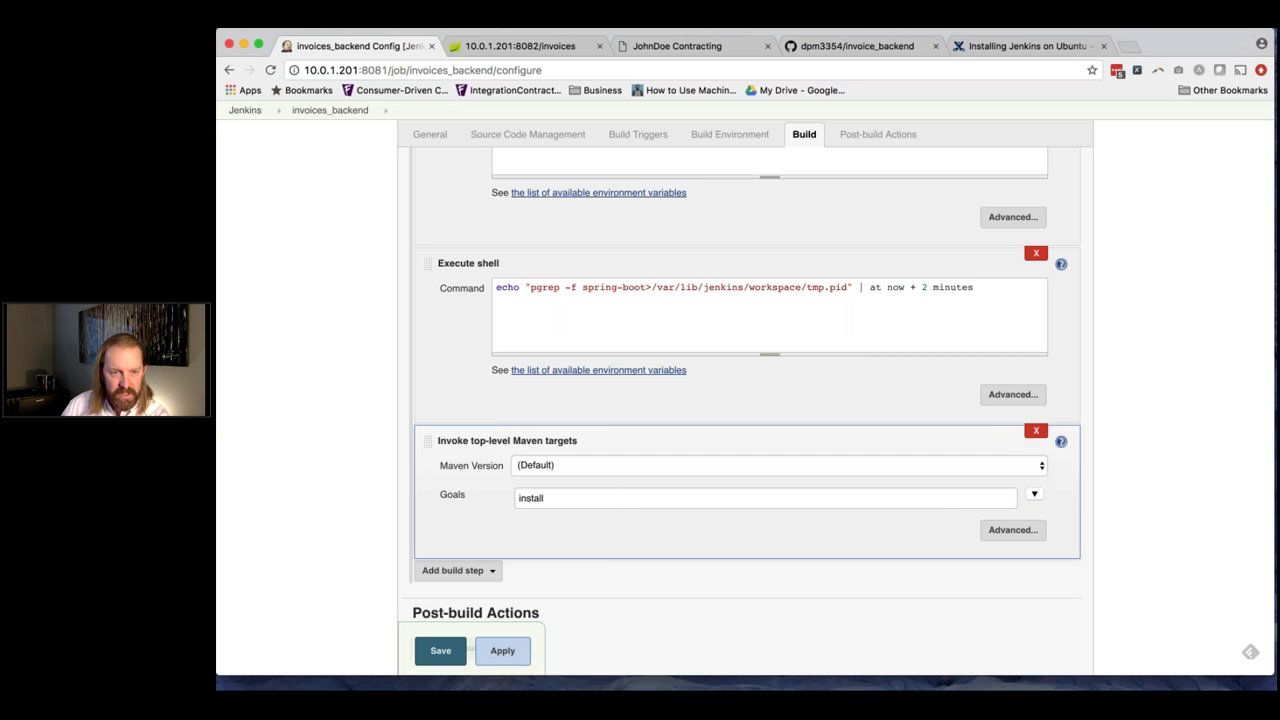
Move the Maven install step between the kill -9 and mvn spring-boot:run shell steps, and save the job configuration.
drag(426, 420, 424, 270)
scroll(393, 355, up, 4)
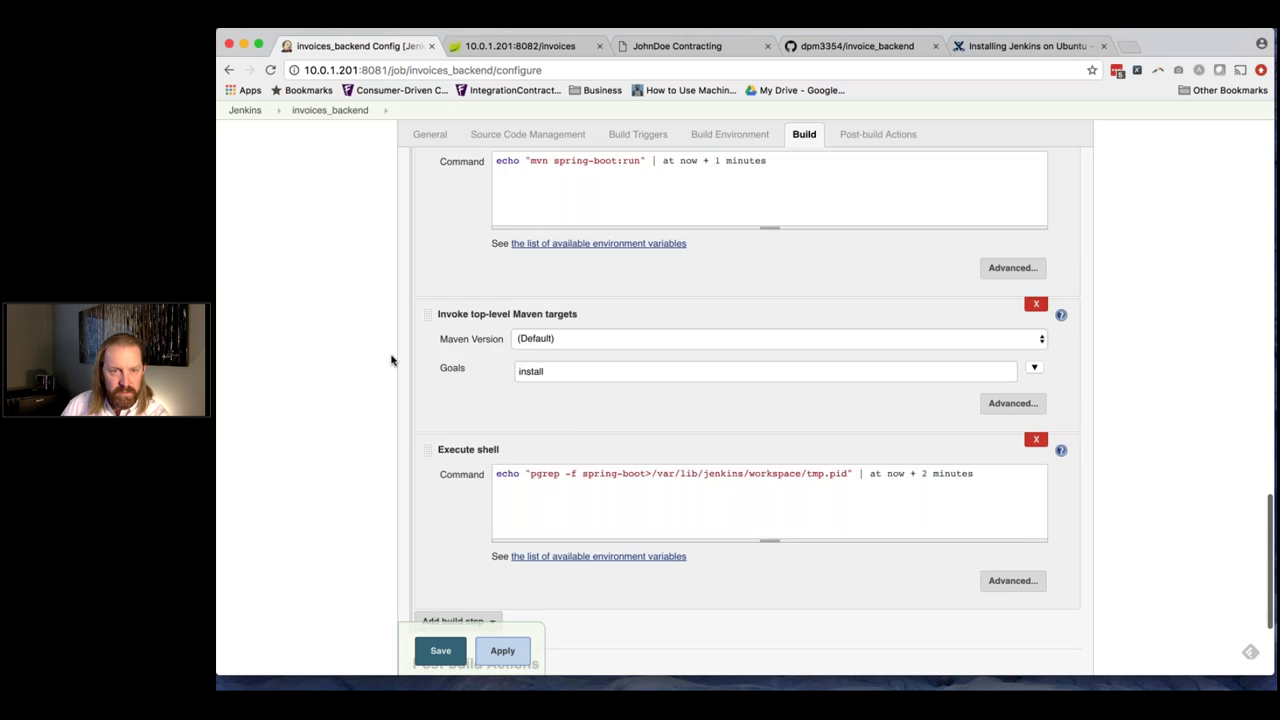
drag(424, 457, 317, 340)
scroll(320, 350, up, 5)
scroll(346, 486, down, 2)
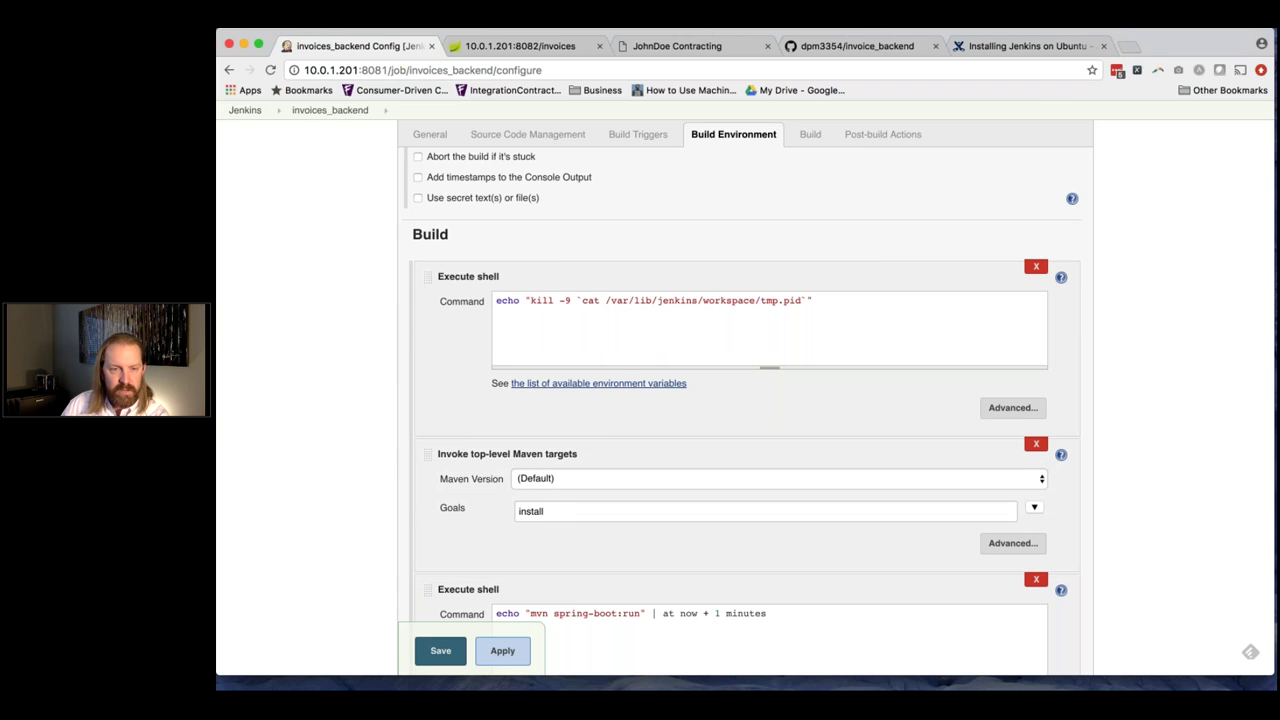
click(492, 655)
click(442, 651)
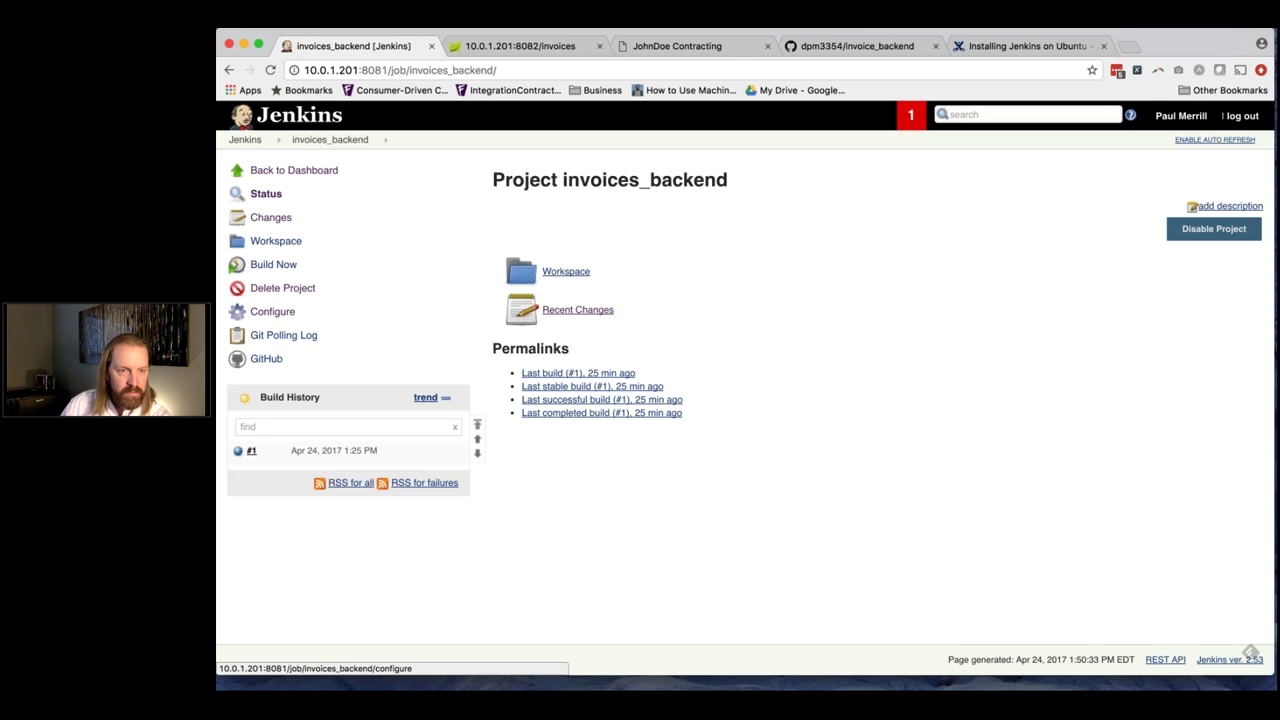
Start a new build of invoices_backend and open the console output of build #2.
click(275, 268)
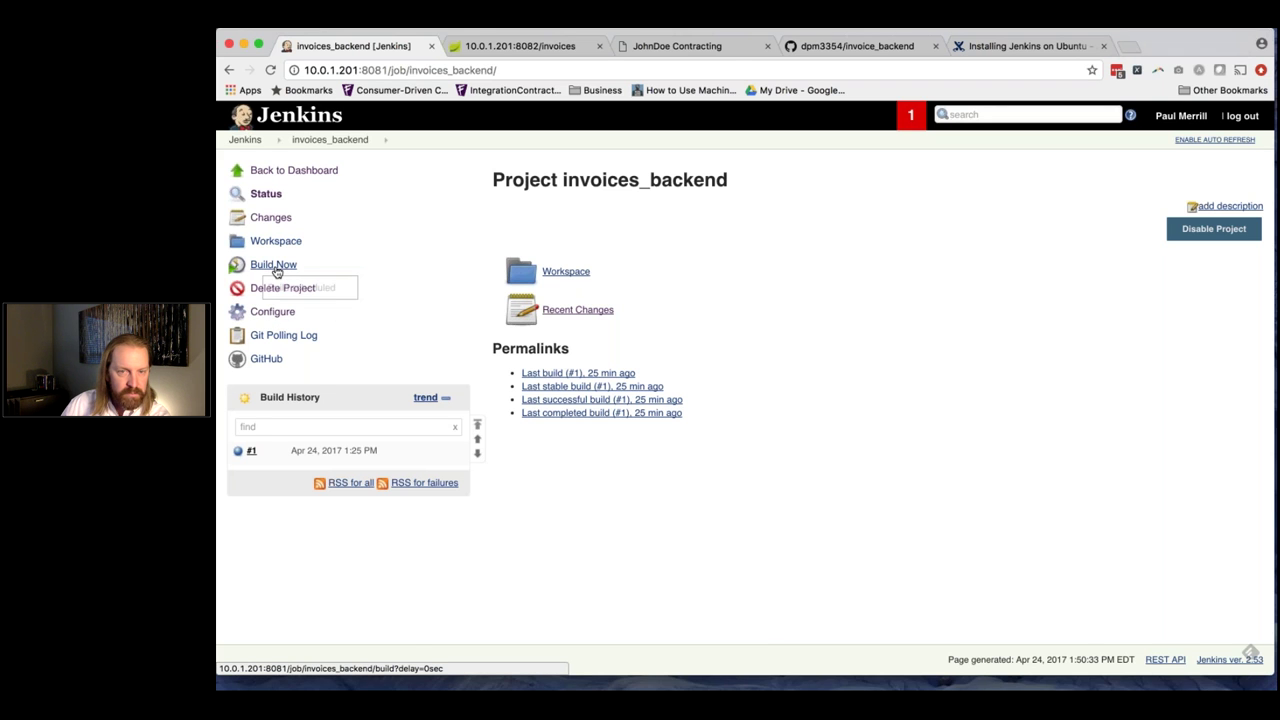
click(300, 451)
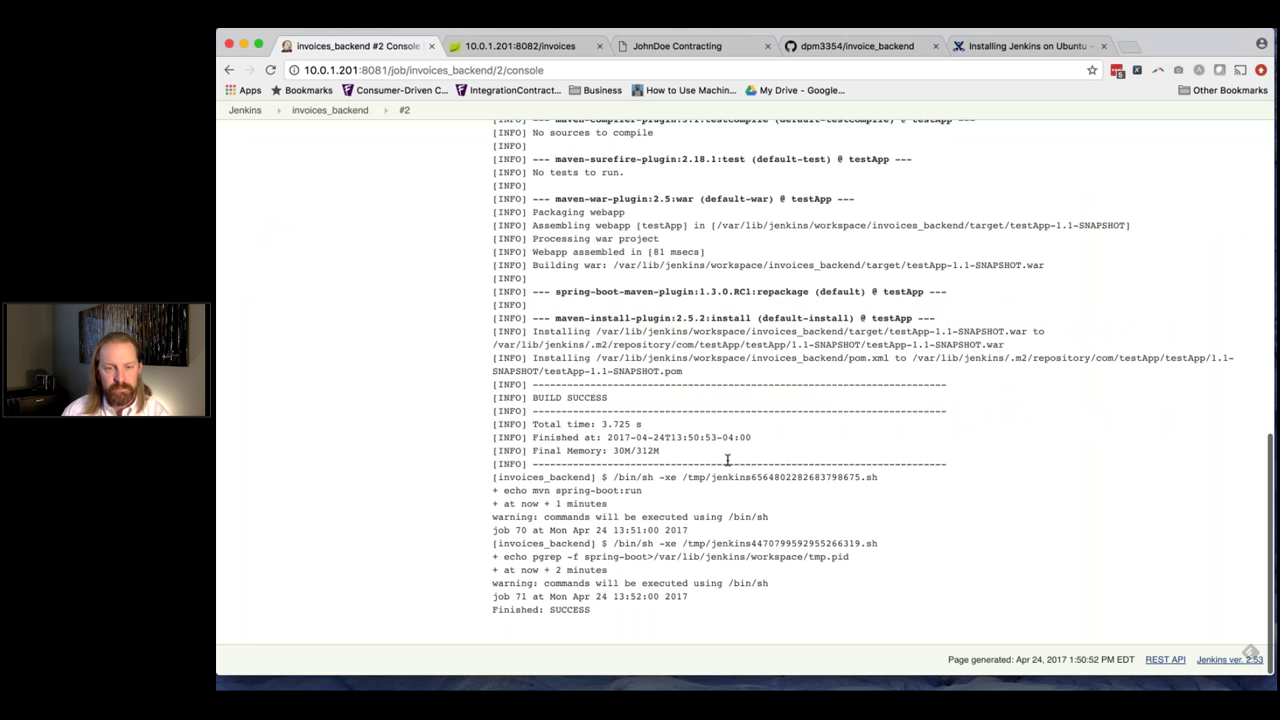
Find the mvn install command in the build #2 log and highlight its install goal.
scroll(745, 390, up, 3)
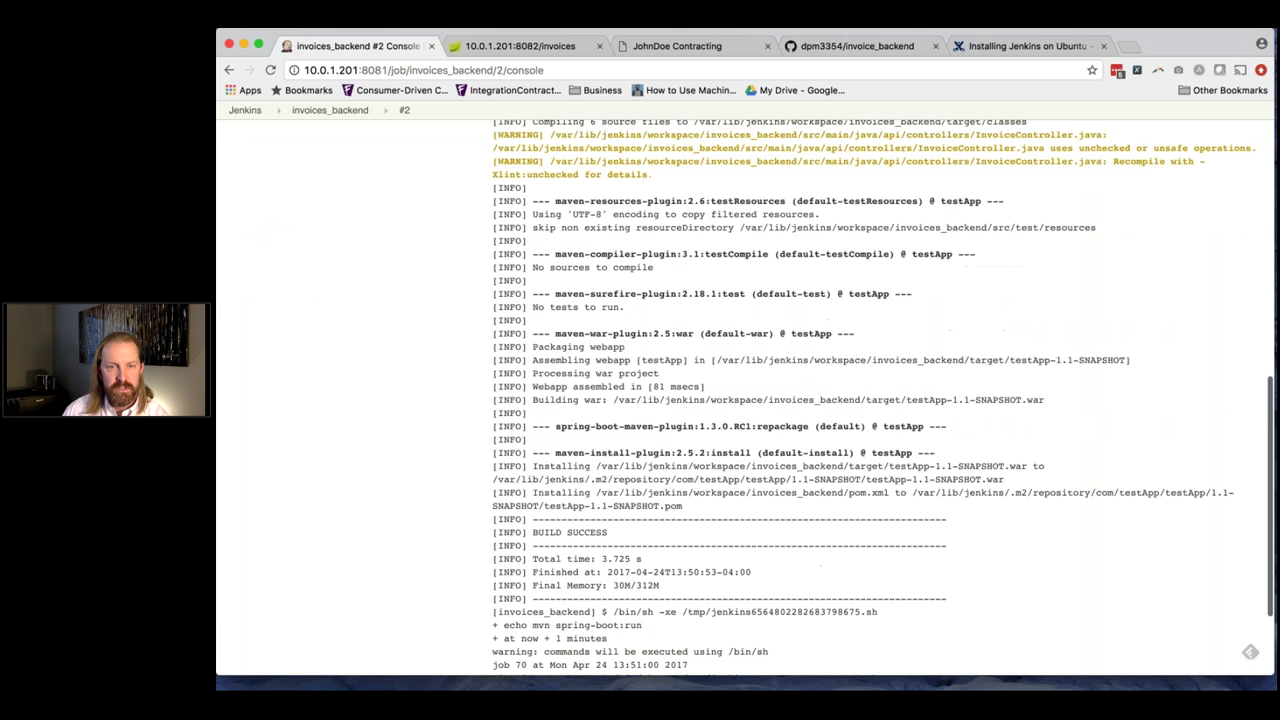
scroll(745, 390, up, 8)
triple_click(620, 284)
double_click(656, 284)
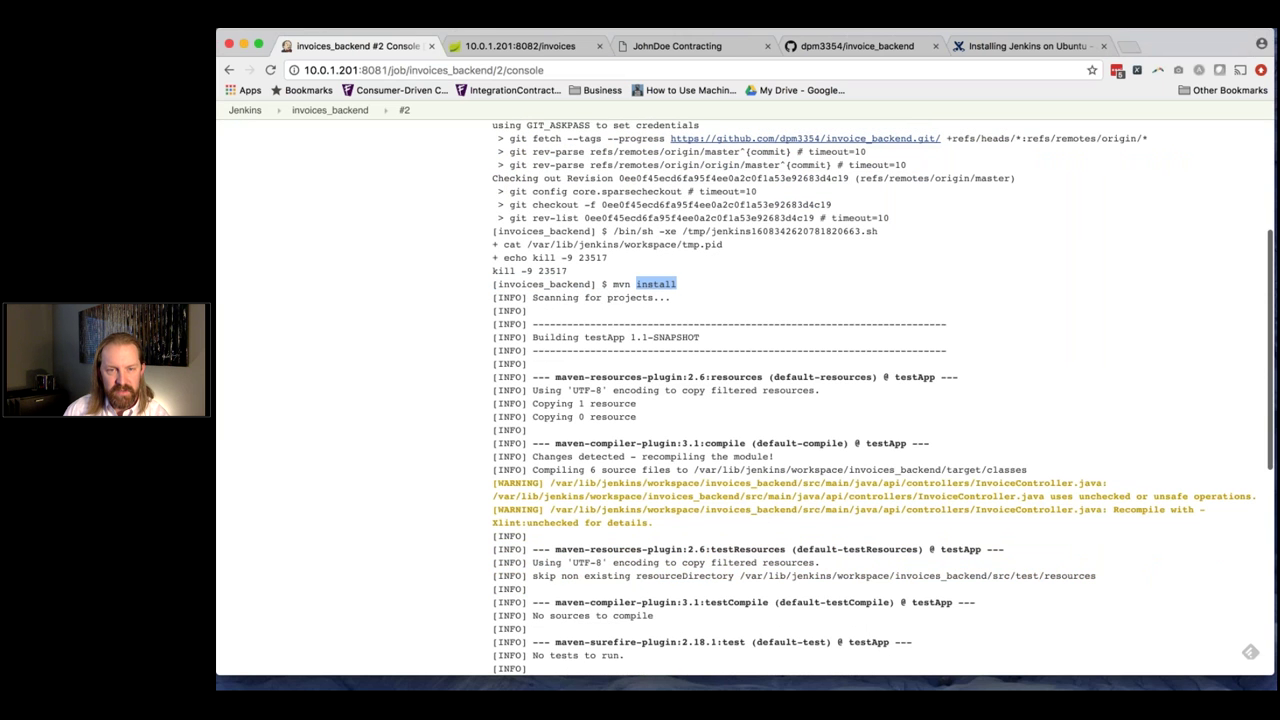
Highlight the resource copy message and the line about compiling source files into target/classes, and look over the following Maven phases.
double_click(613, 403)
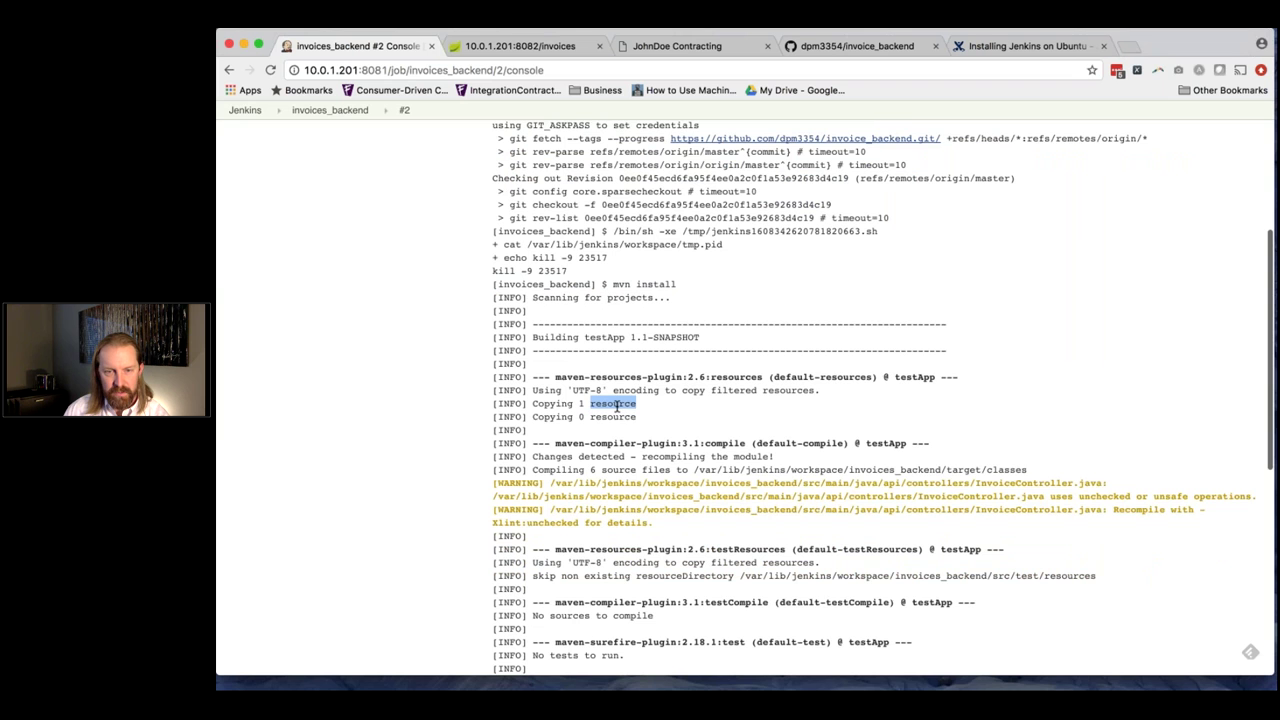
scroll(615, 405, down, 1)
drag(532, 416, 1027, 418)
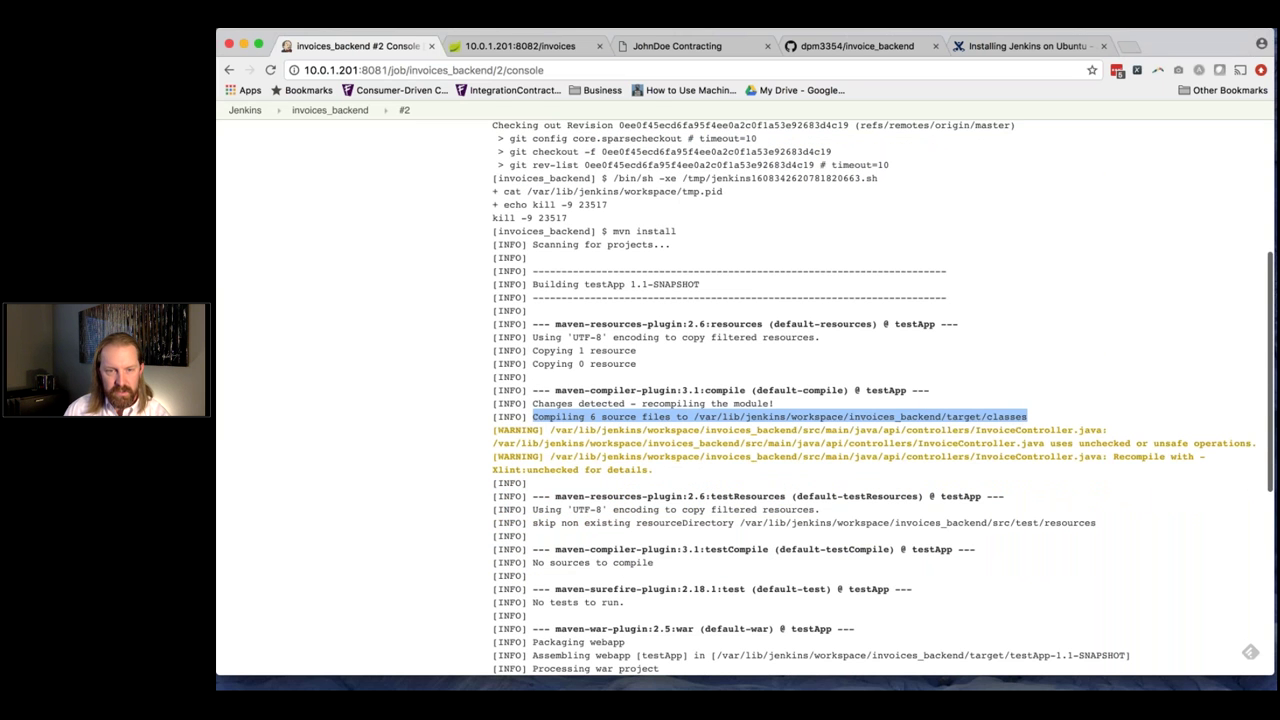
scroll(414, 486, down, 3)
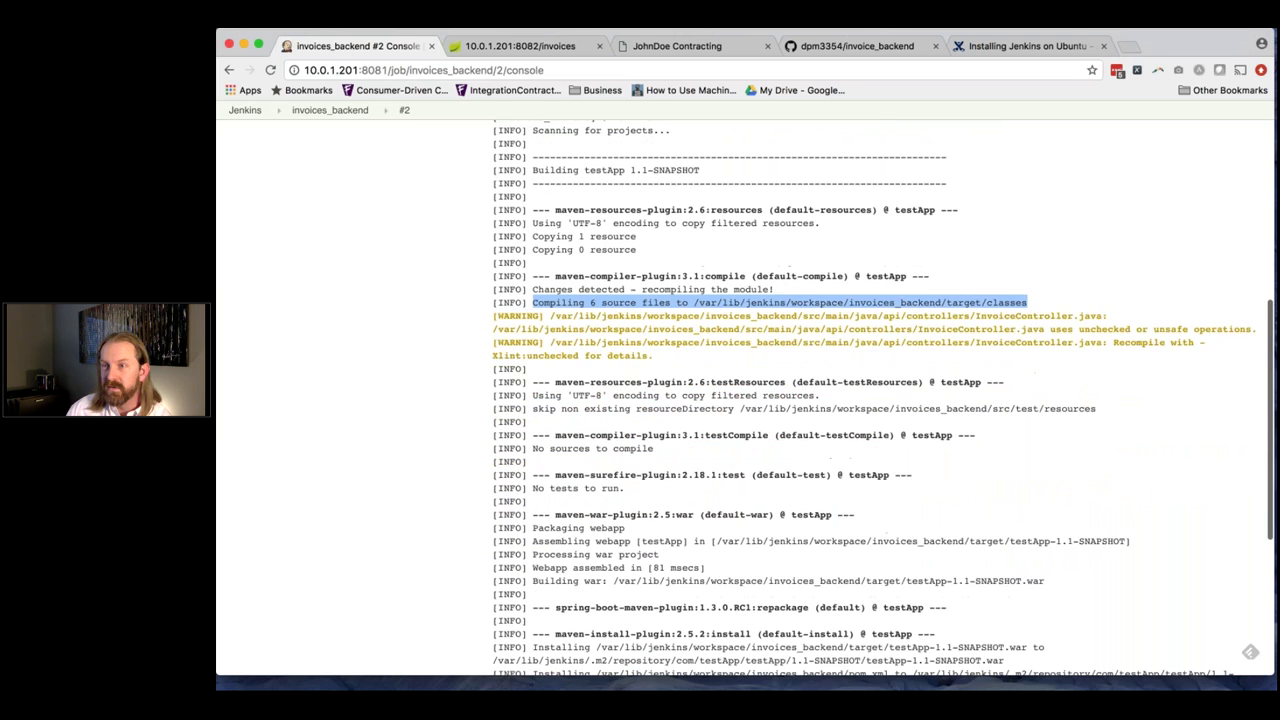